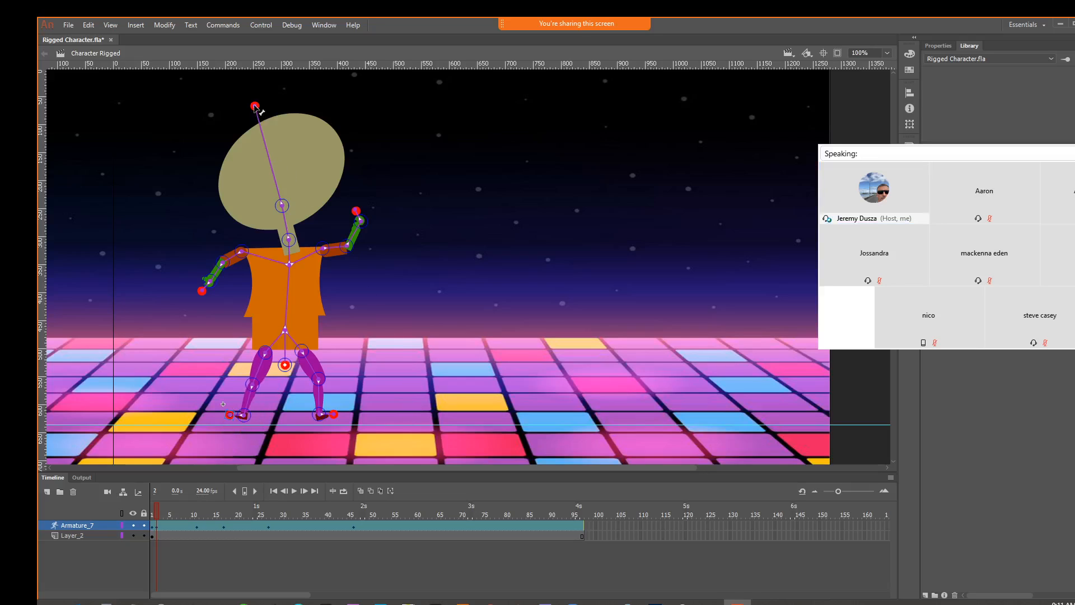
Swing the rigged character's head bone and return the playhead to frame 1
left_click_drag(256, 107, 300, 103)
mouse_move(159, 516)
left_mouse_down()
mouse_move(441, 519)
mouse_move(147, 506)
left_mouse_up()
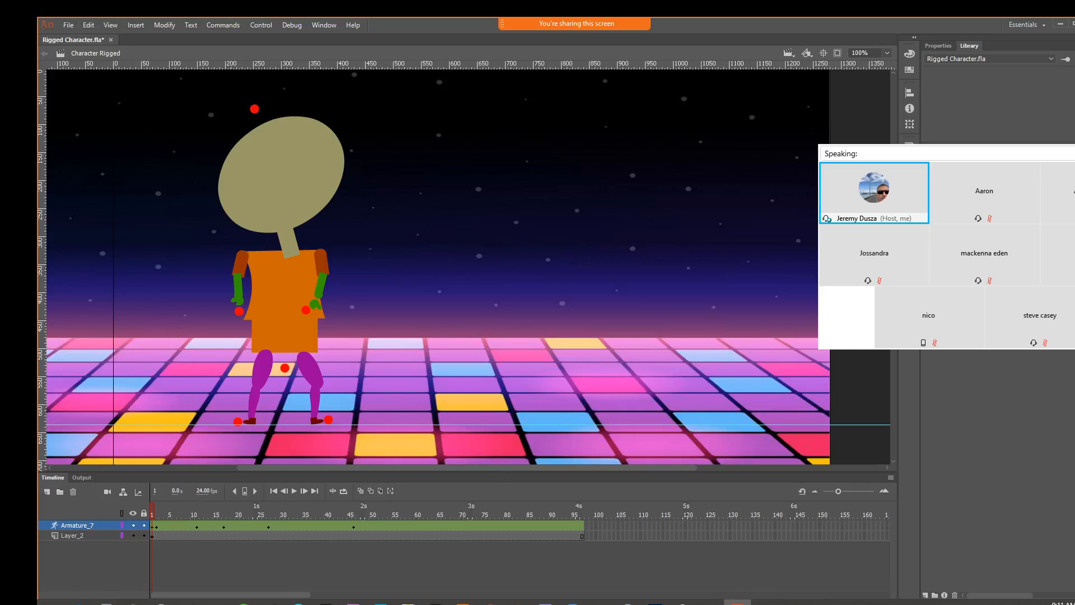
Create a Full HD Character Animation document, 1920 × 1080 at 30 fps, with the ActionScript 3.0 platform
left_click(75, 26)
left_click(84, 38)
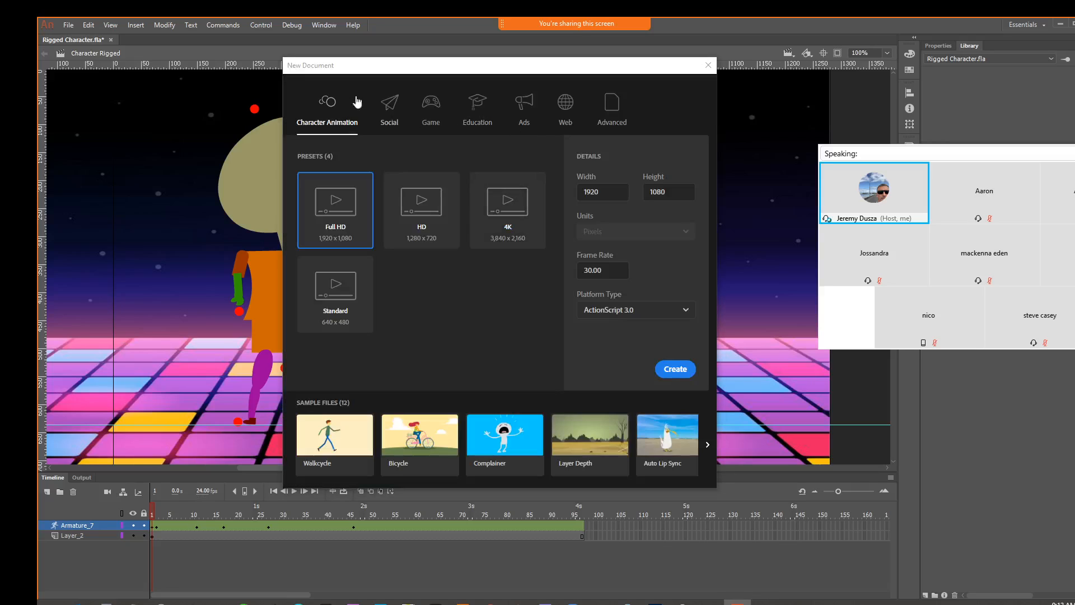
left_click(675, 369)
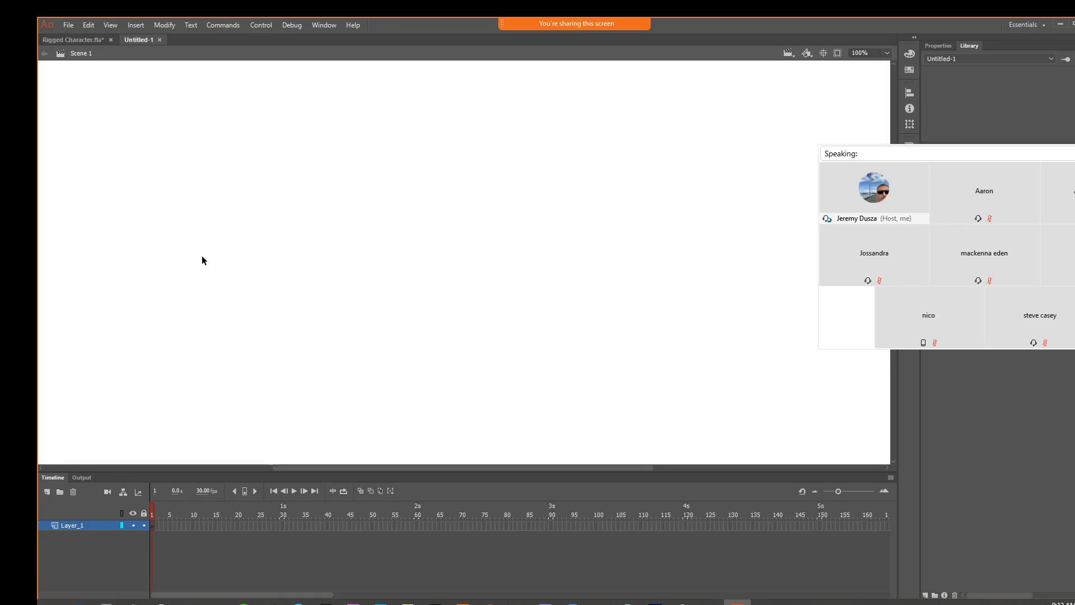
Examine the torso symbol in Rigged Character.fla, leave its editing mode, and return to the blank Untitled-1 document
left_click(79, 40)
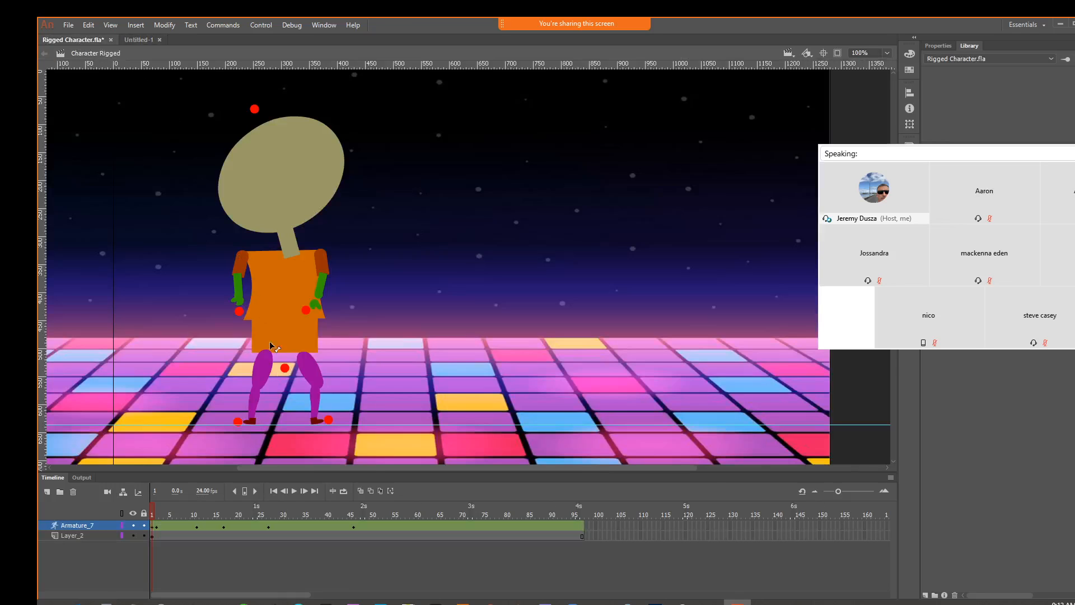
mouse_move(1036, 137)
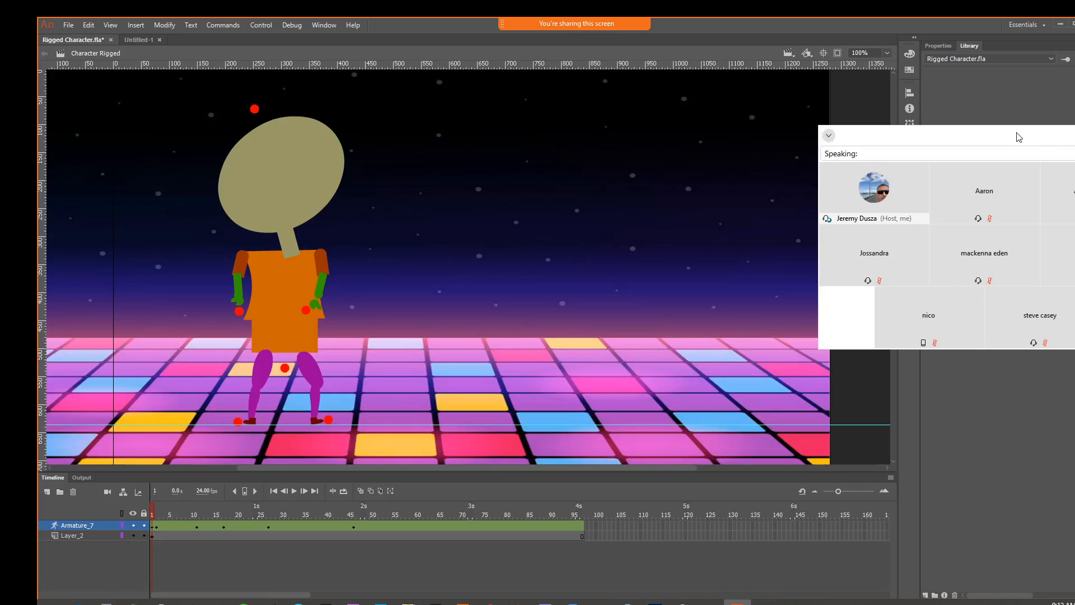
left_click_drag(1019, 137, 1065, 413)
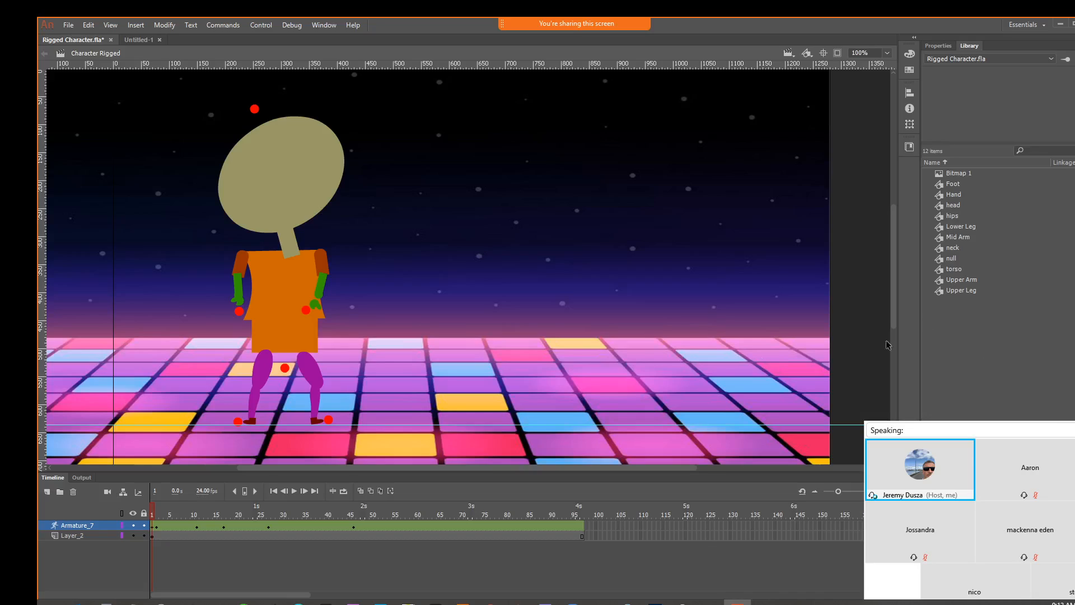
double_click(280, 297)
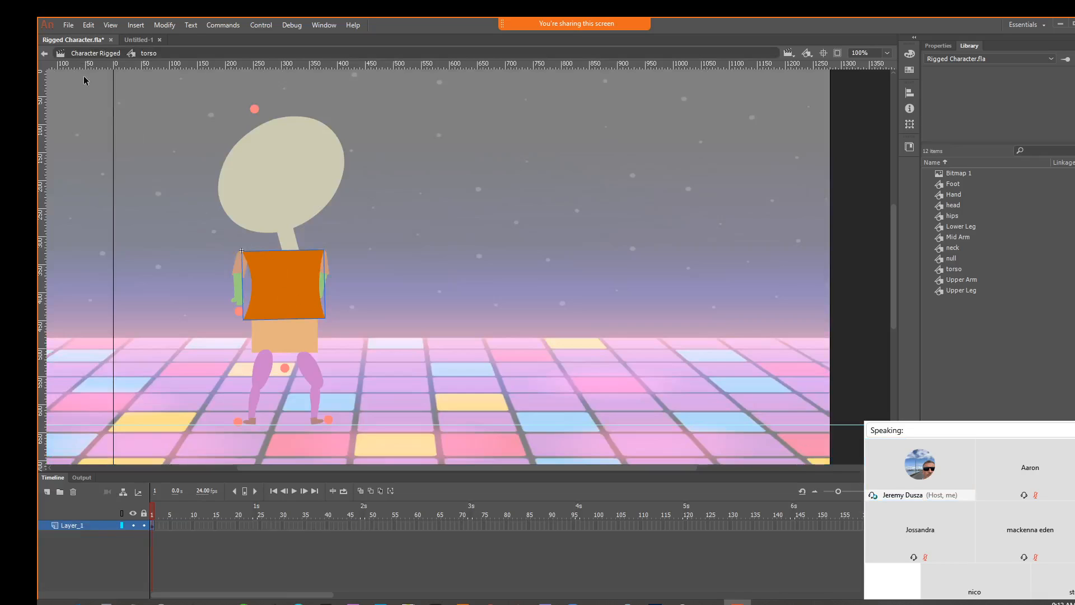
left_click(44, 53)
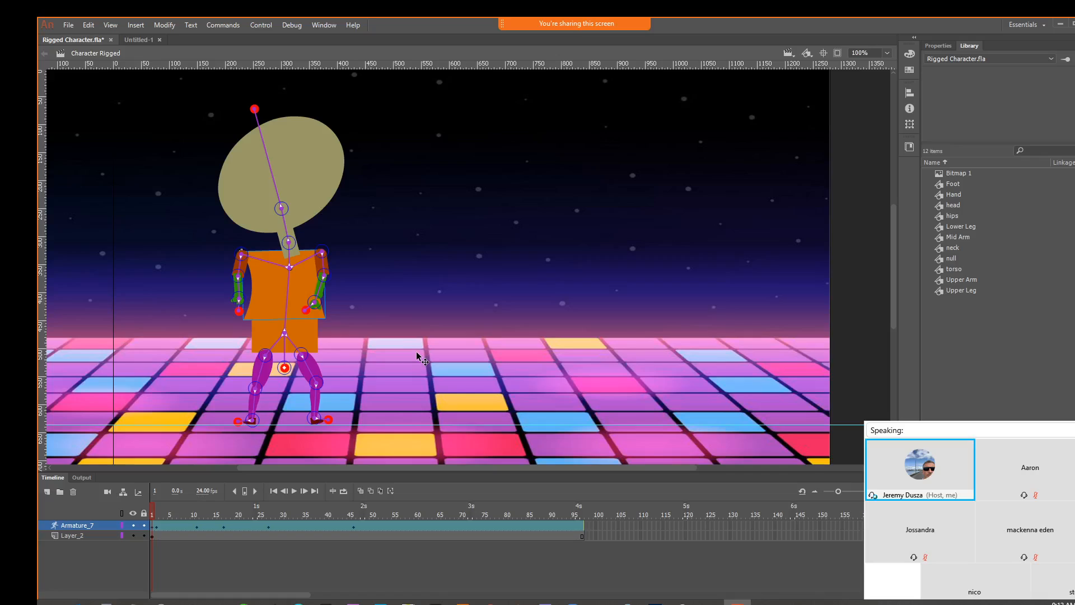
left_click(138, 40)
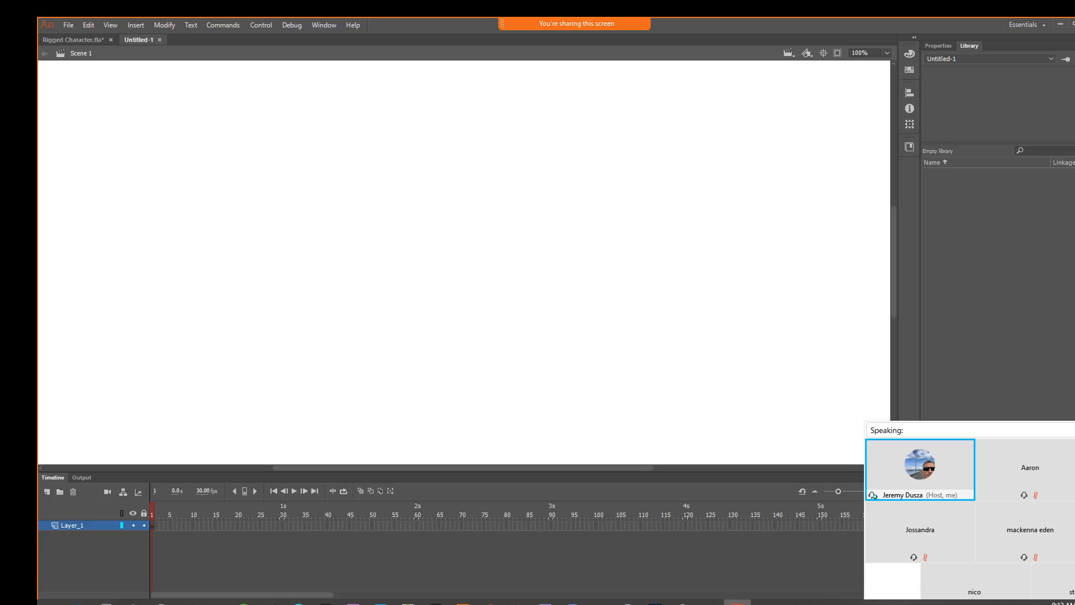
left_click_drag(946, 413, 1, 347)
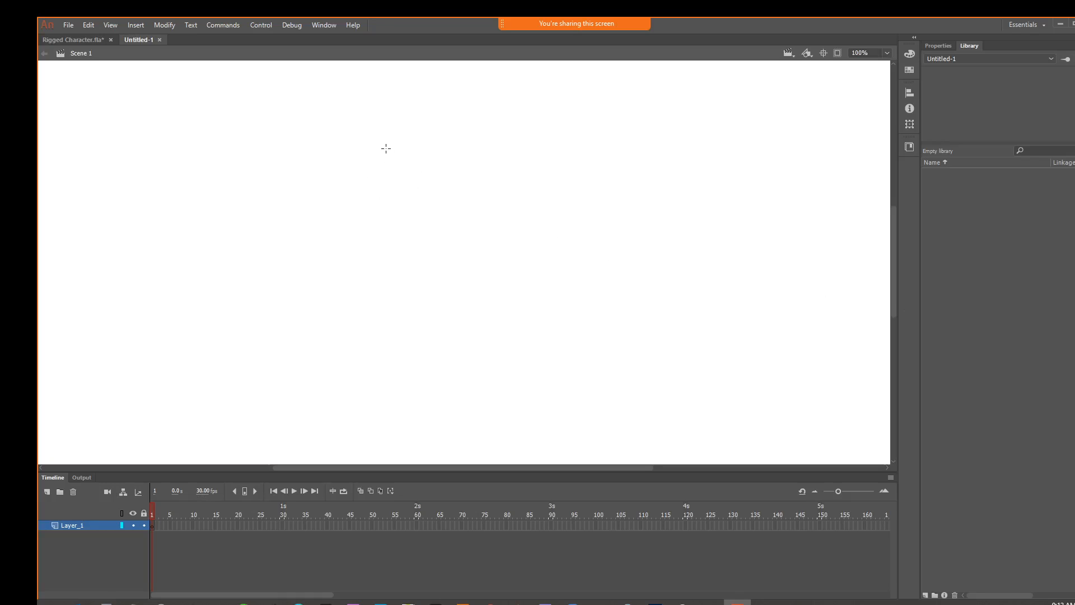
Draw a trial black circle as a drawing object near the upper middle of the stage and delete it
left_click_drag(384, 148, 477, 240)
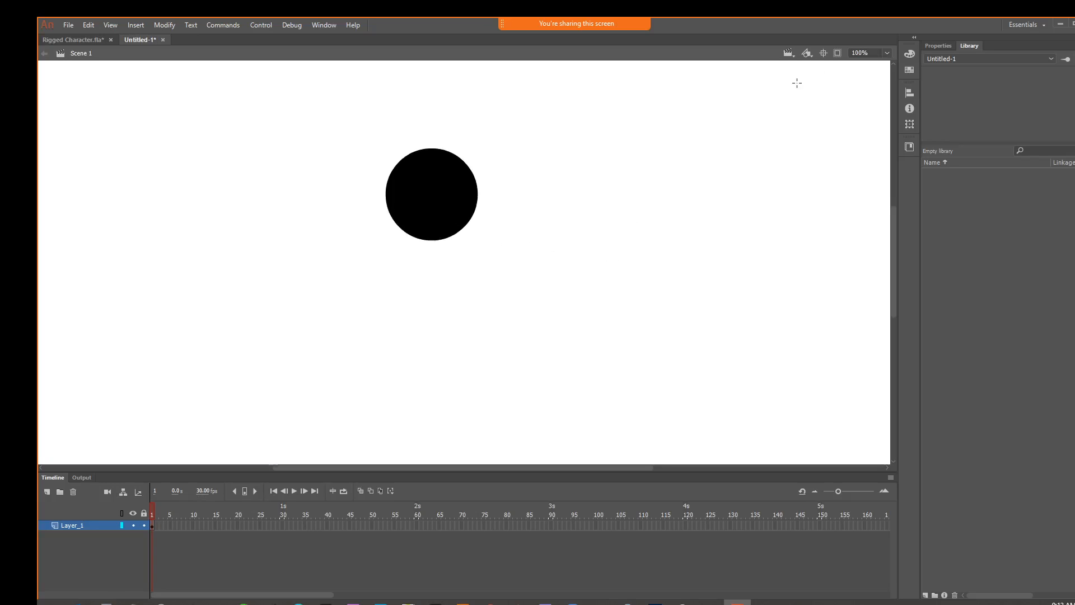
left_click(431, 222)
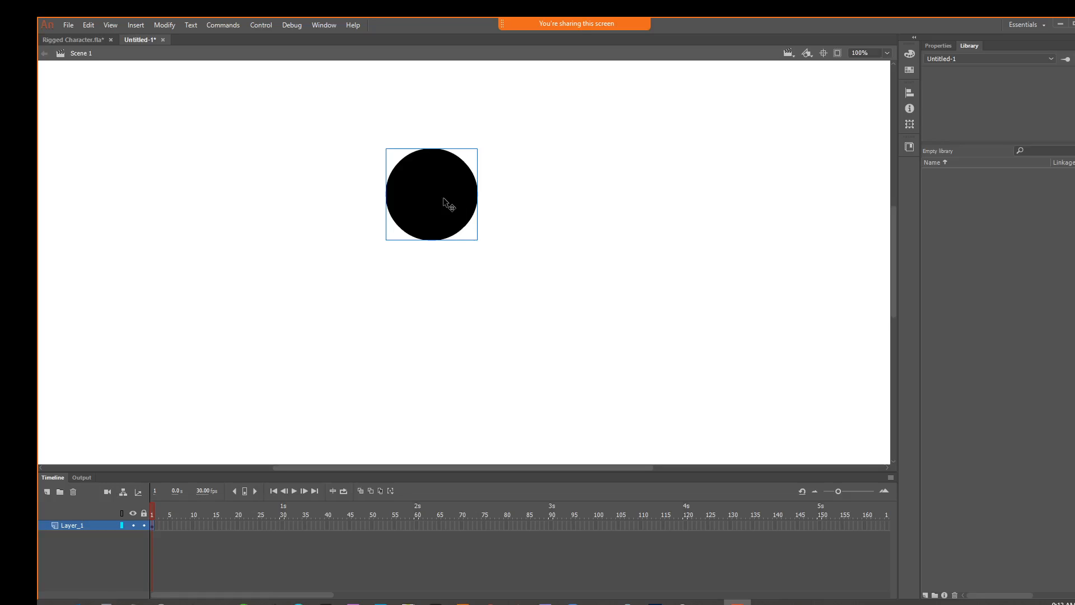
key("Delete")
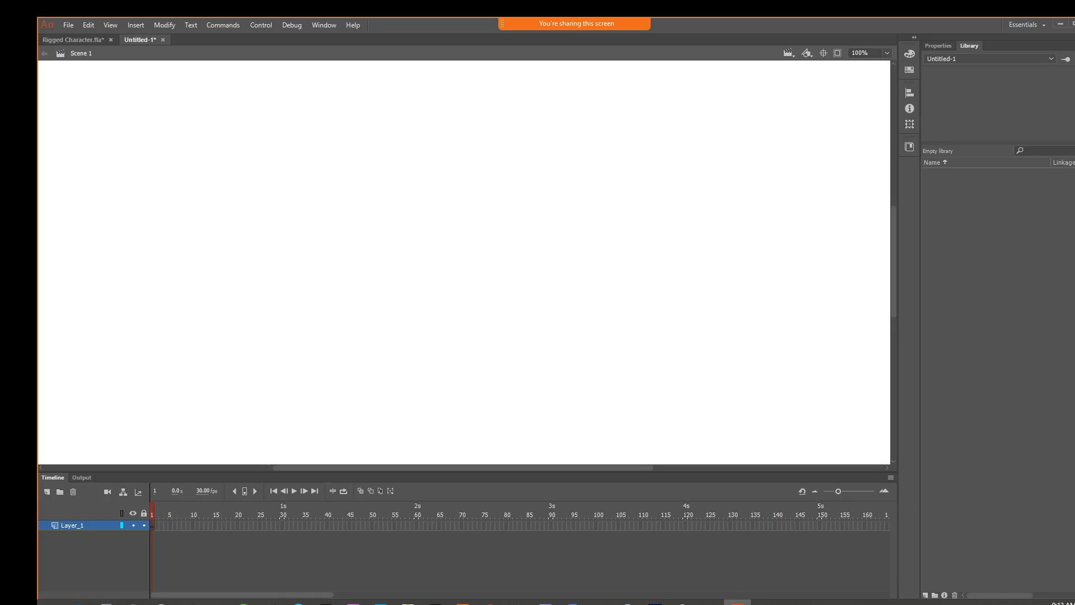
Draw two overlapping black ovals as merged shapes, pull the smaller fill away to test the cut-out, and delete everything
left_click_drag(342, 201, 487, 312)
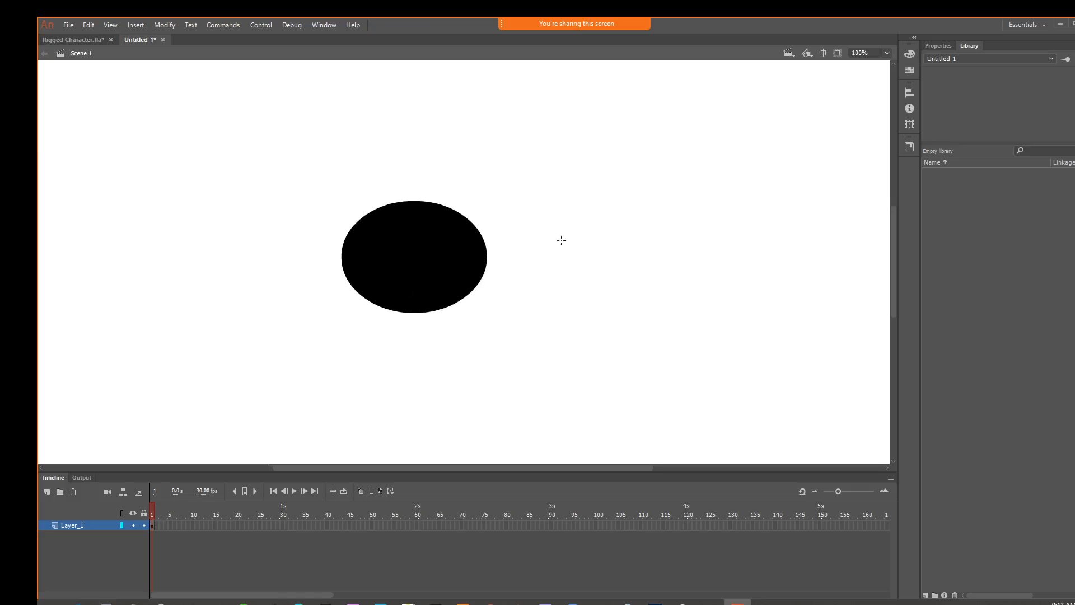
left_click(428, 247)
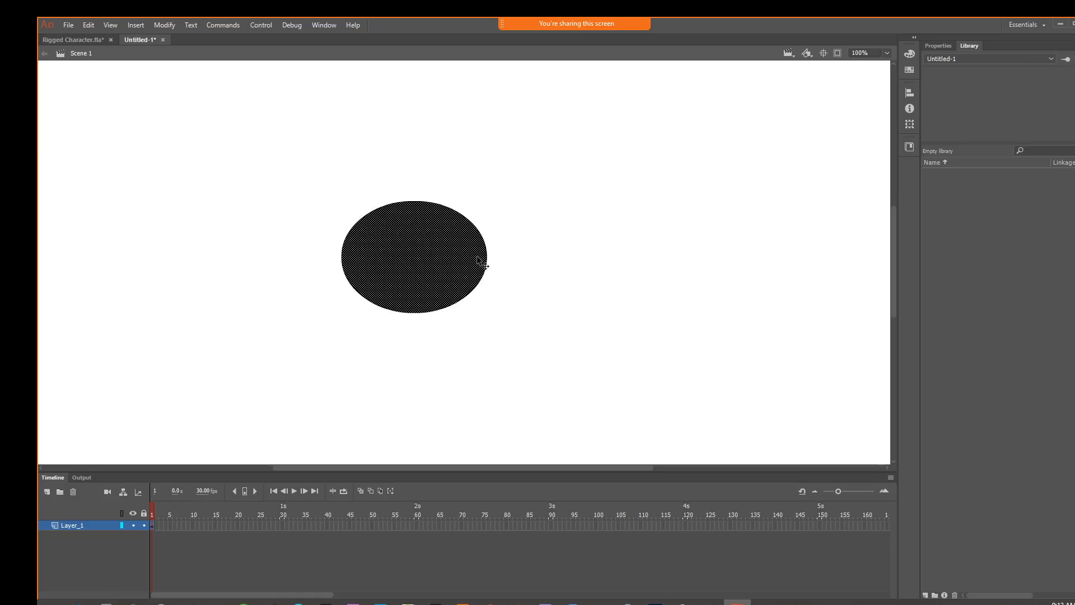
key("o")
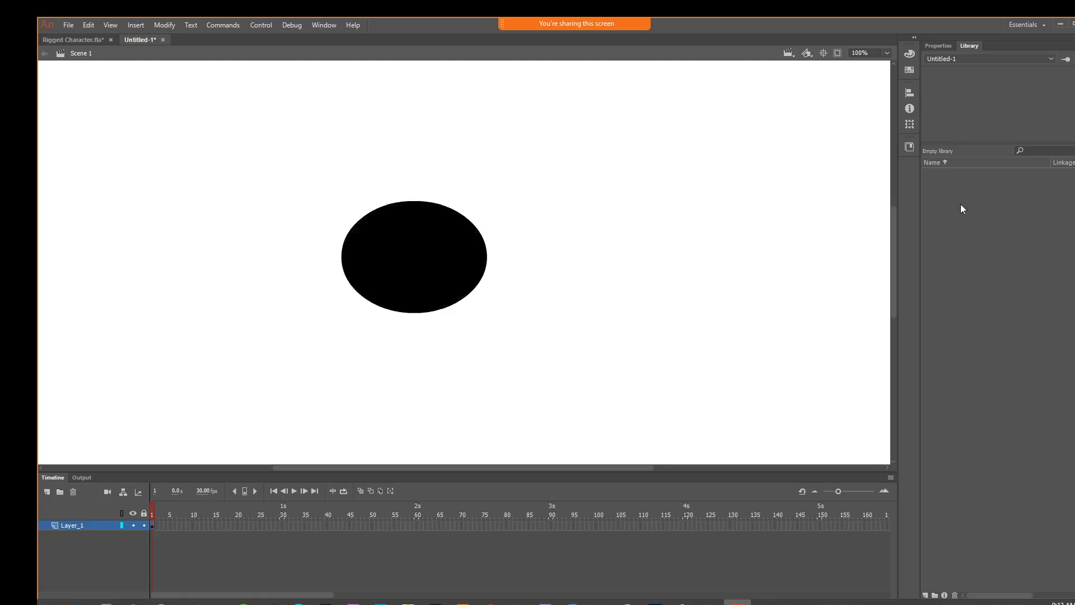
left_click_drag(409, 250, 536, 347)
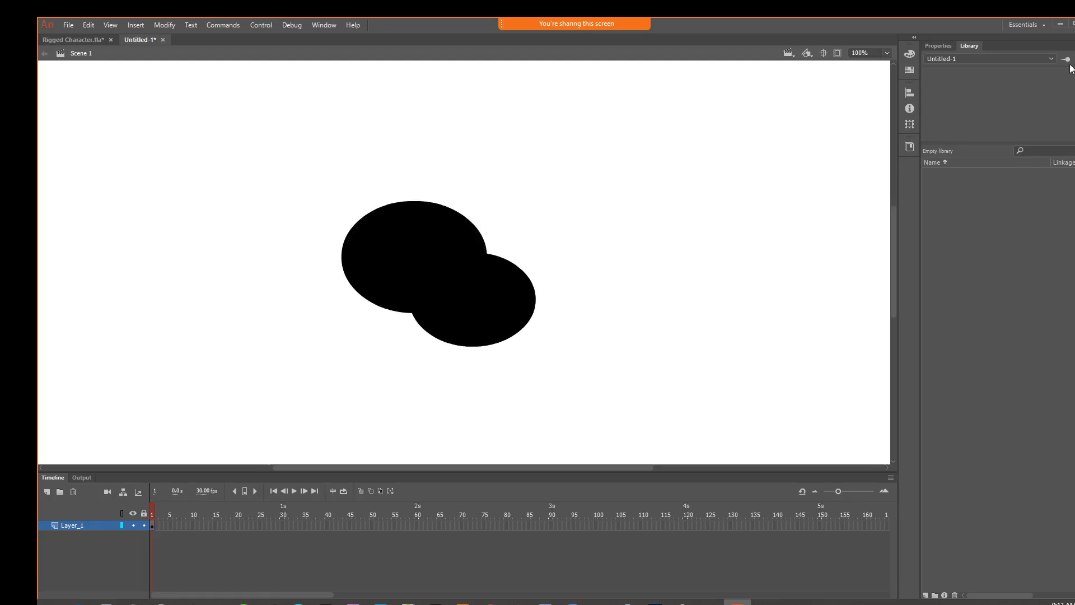
key("v")
left_click_drag(452, 293, 539, 338)
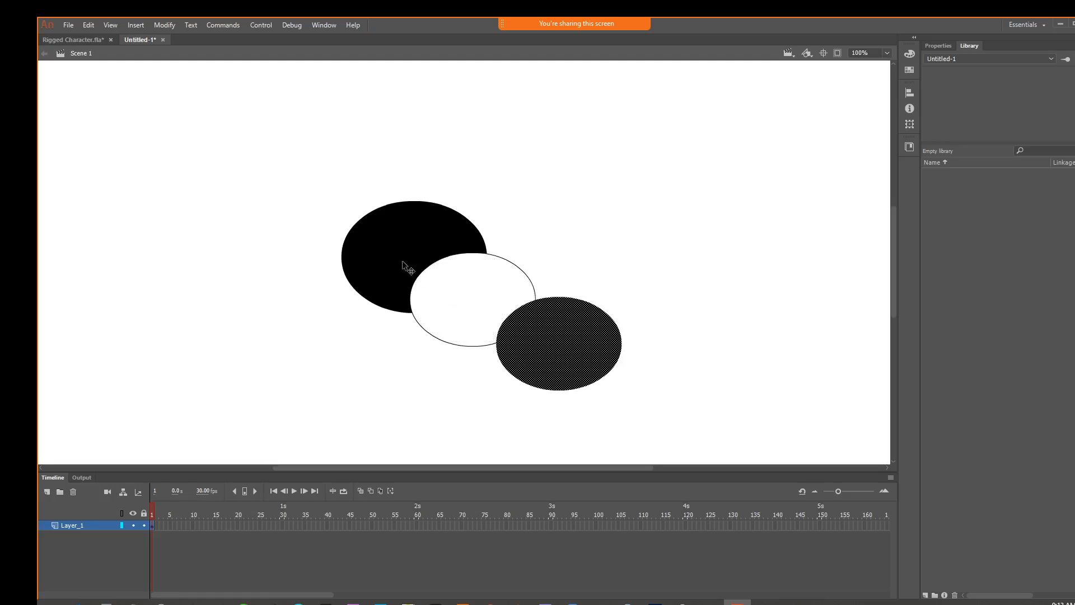
left_click_drag(257, 190, 715, 447)
key("Delete")
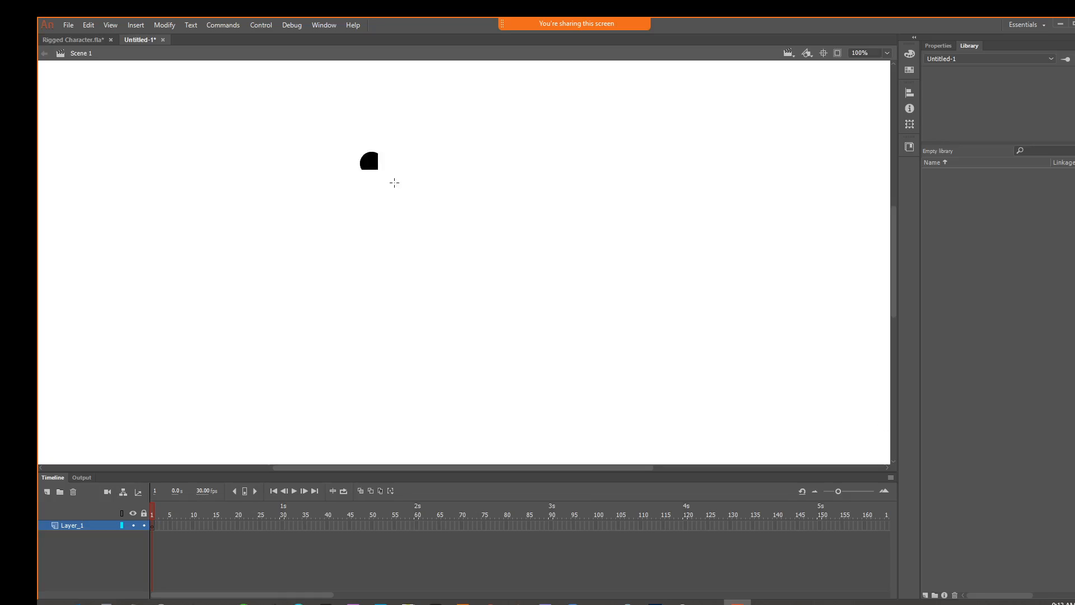
Draw an oval drawing object about 205 × 176 px in the upper middle of the stage and fill it with #FFCC66
left_click_drag(394, 183, 475, 251)
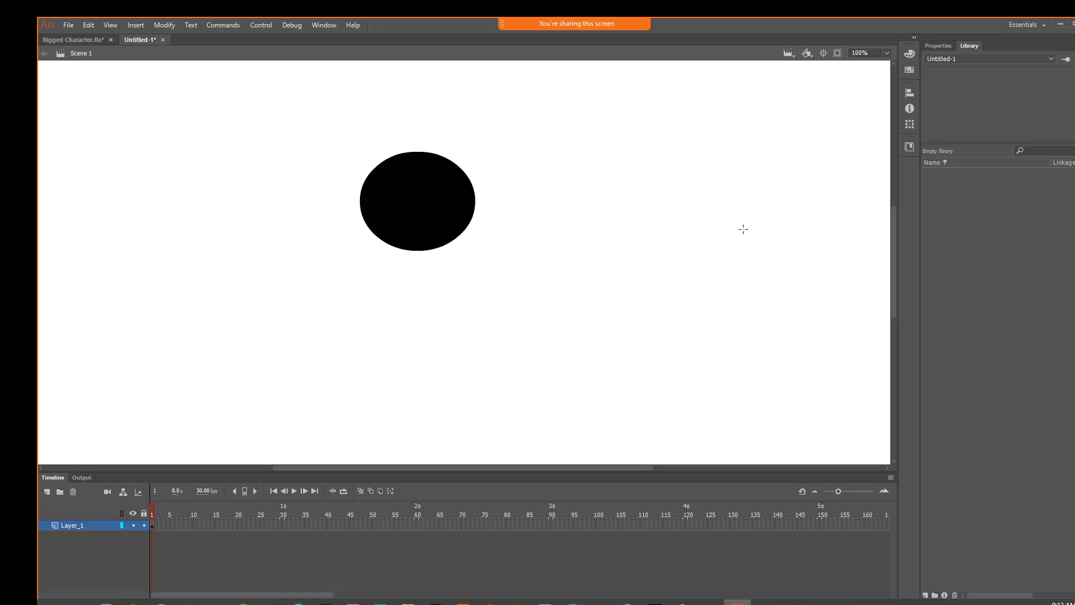
left_click_drag(392, 208, 393, 181)
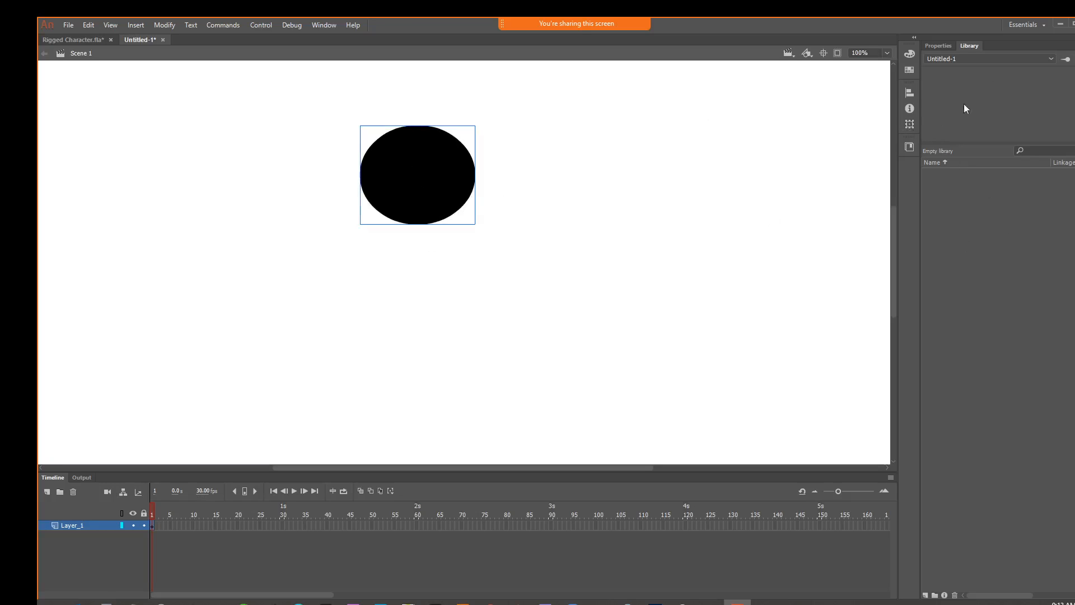
left_click(935, 46)
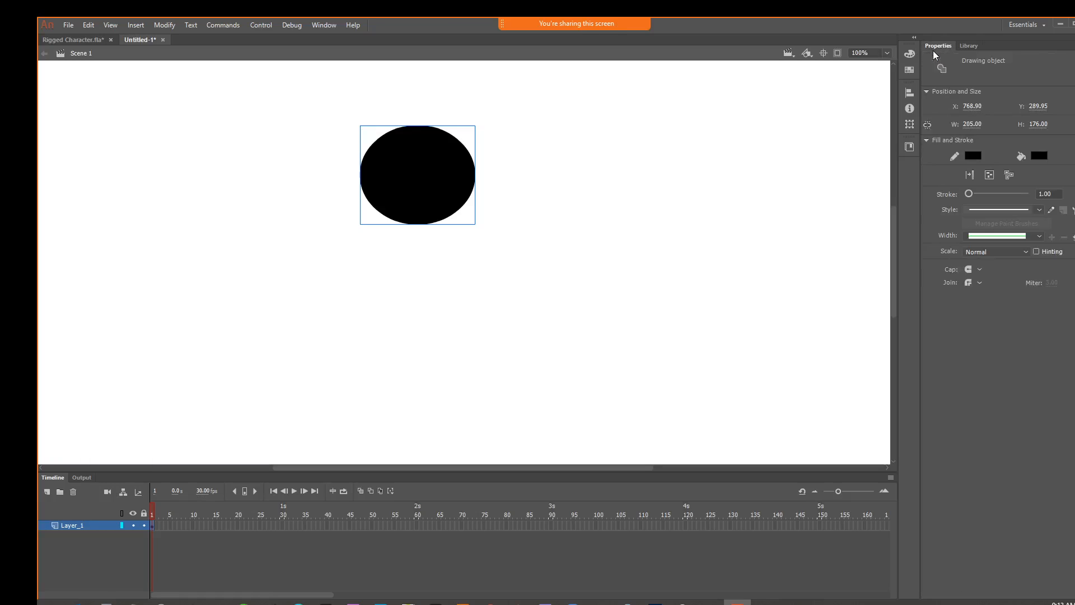
left_click(1037, 157)
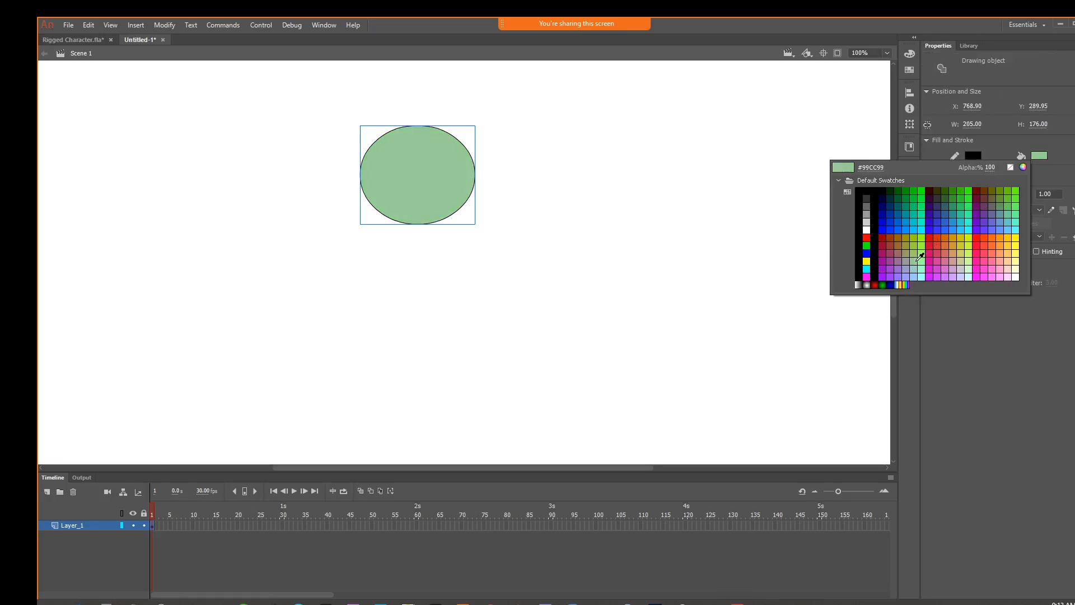
left_click(1006, 253)
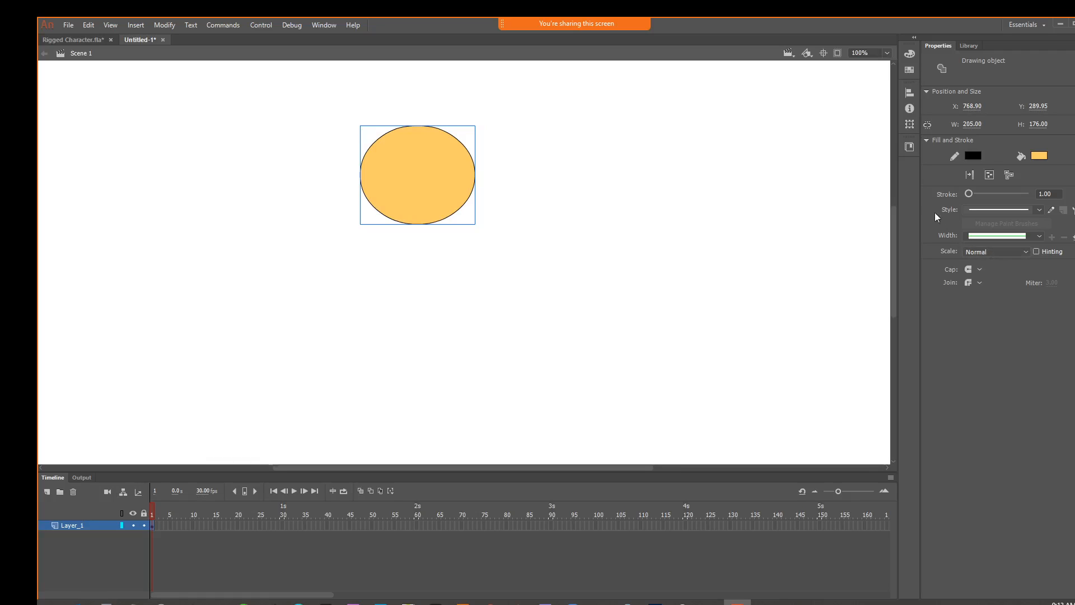
left_click(969, 45)
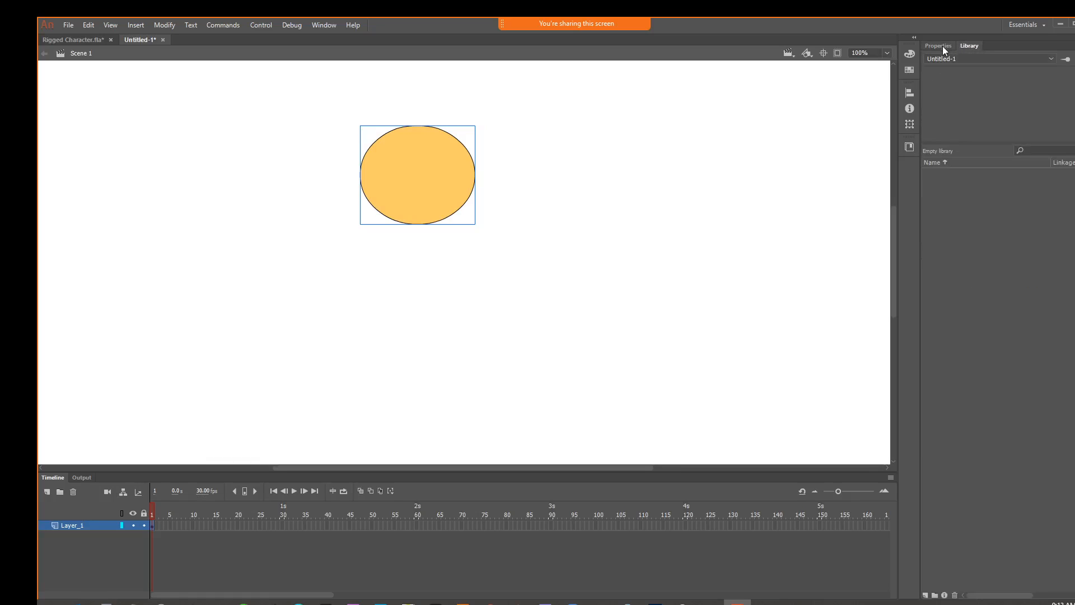
left_click(943, 46)
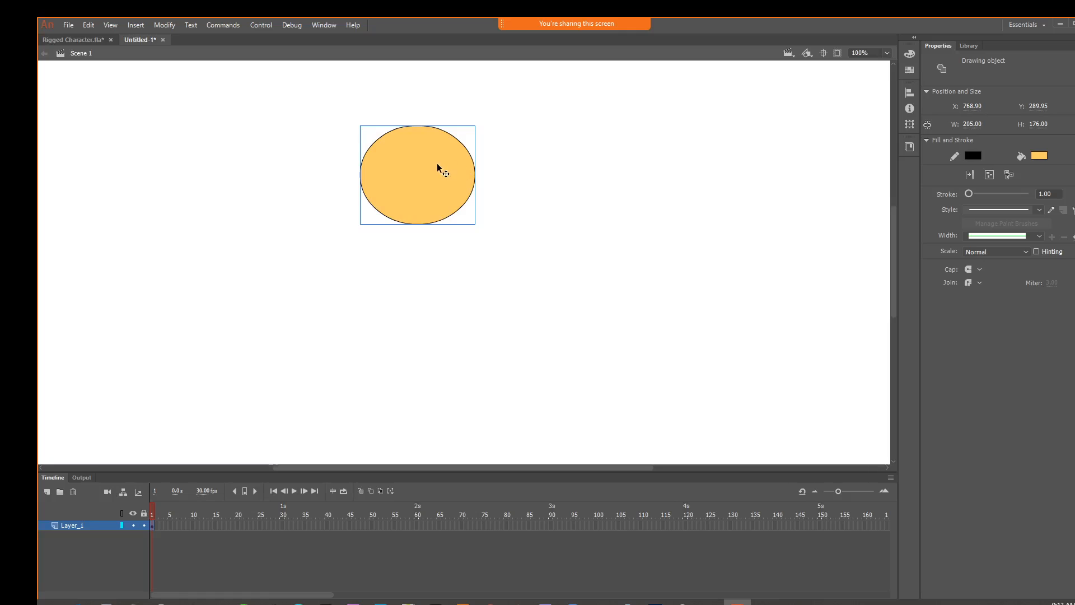
key("XF86MonBrightnessUp")
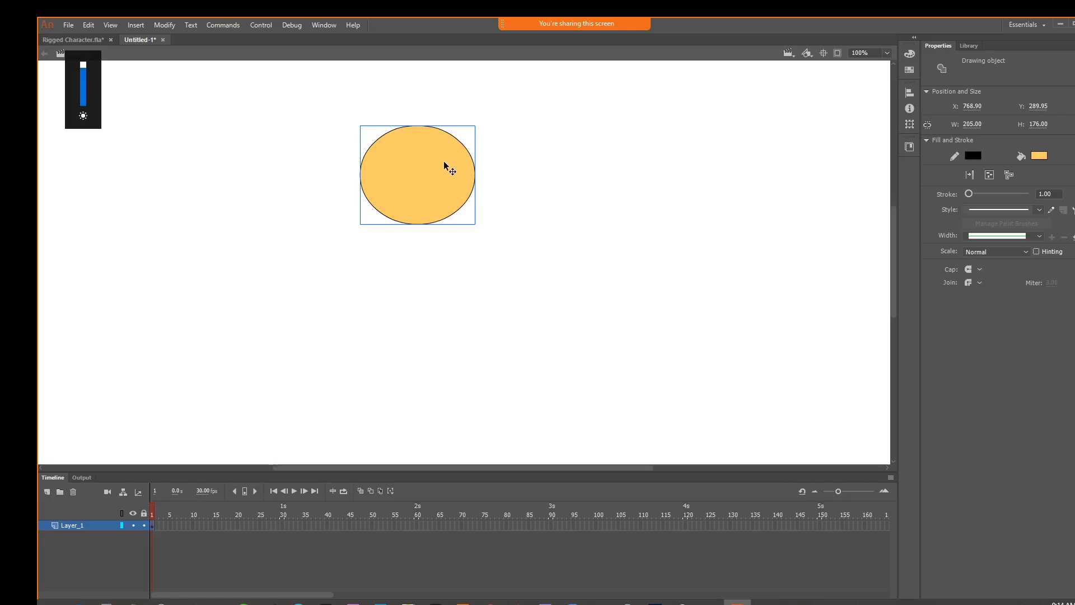
Convert the oval to a Graphic symbol named Head in the library root
left_click(164, 25)
left_click(166, 54)
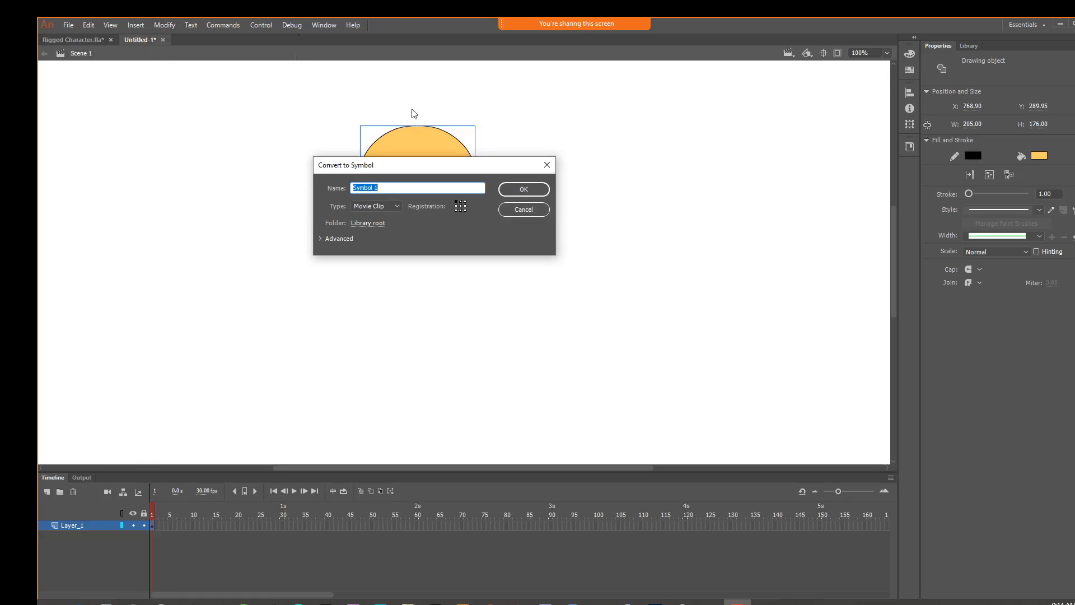
left_click_drag(402, 170, 513, 294)
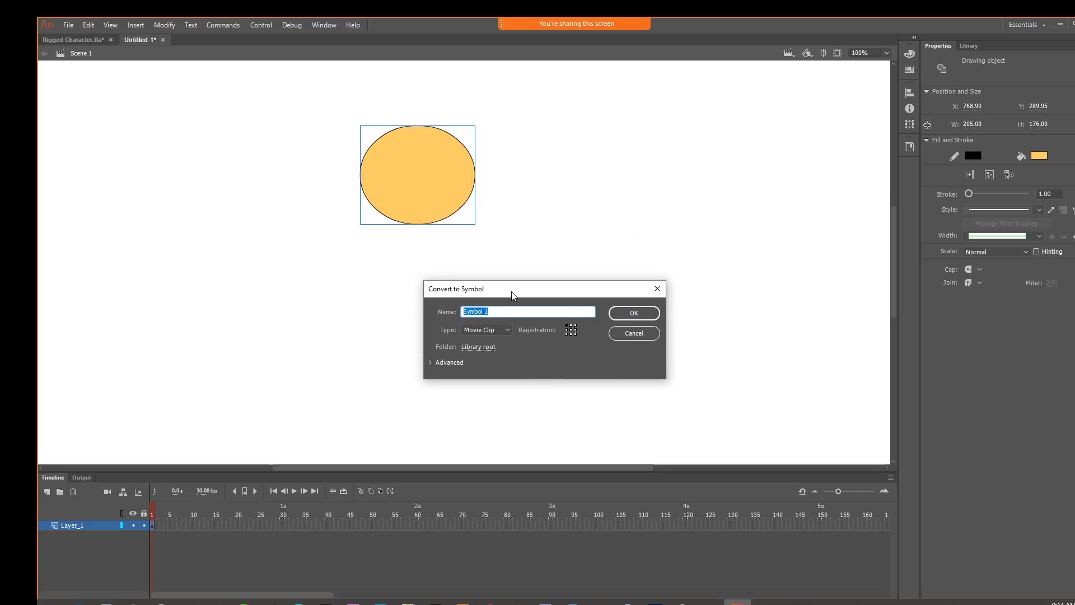
type("Head")
left_click(486, 330)
left_click(478, 366)
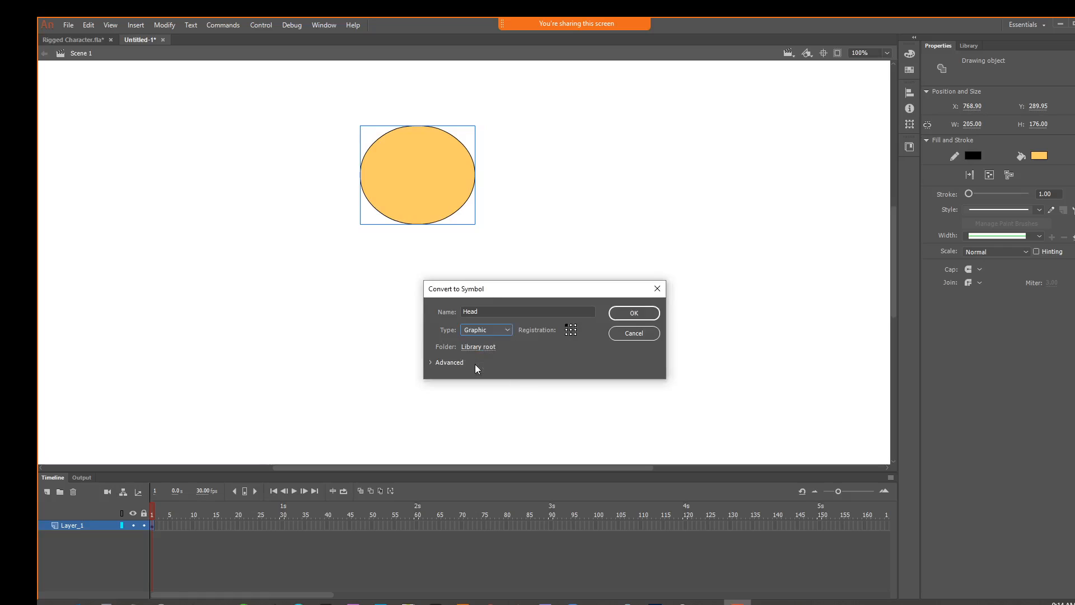
left_click(640, 315)
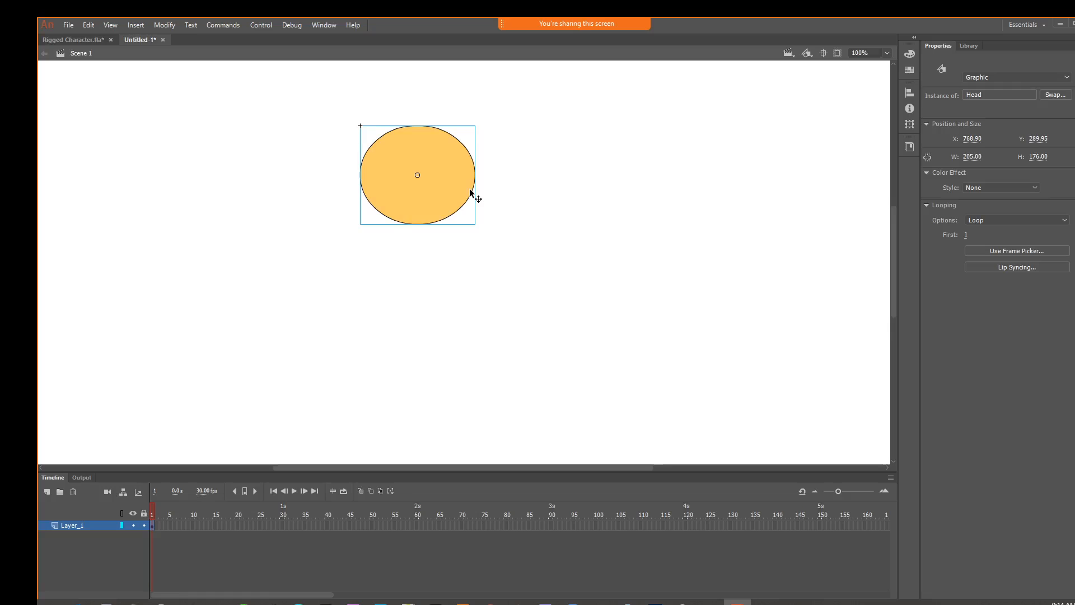
Move the Head symbol slightly up to about Y 268 and check its library entry
left_click_drag(470, 193, 472, 181)
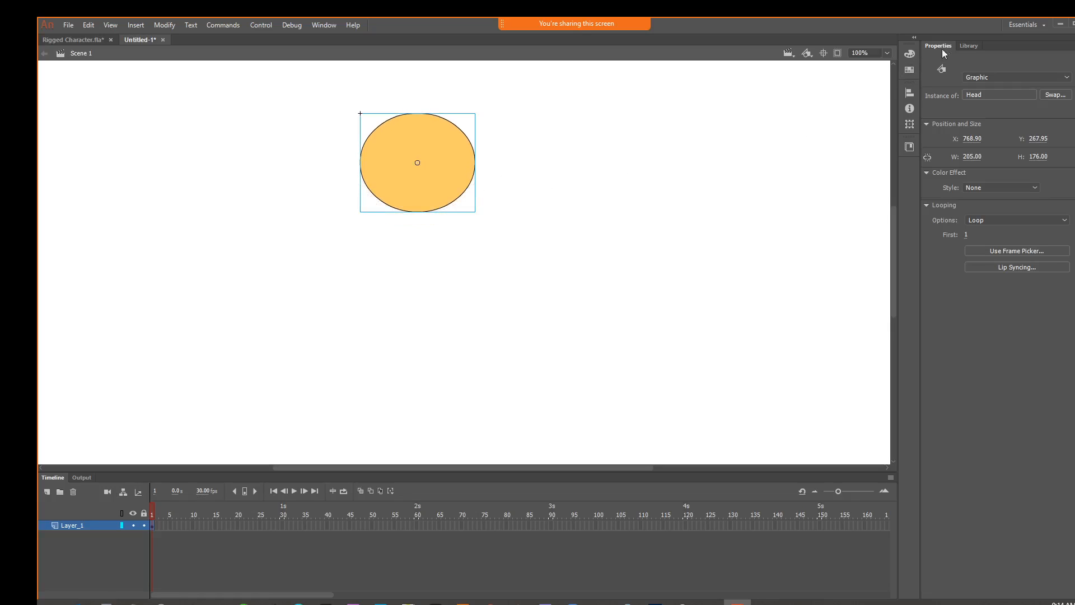
left_click(965, 44)
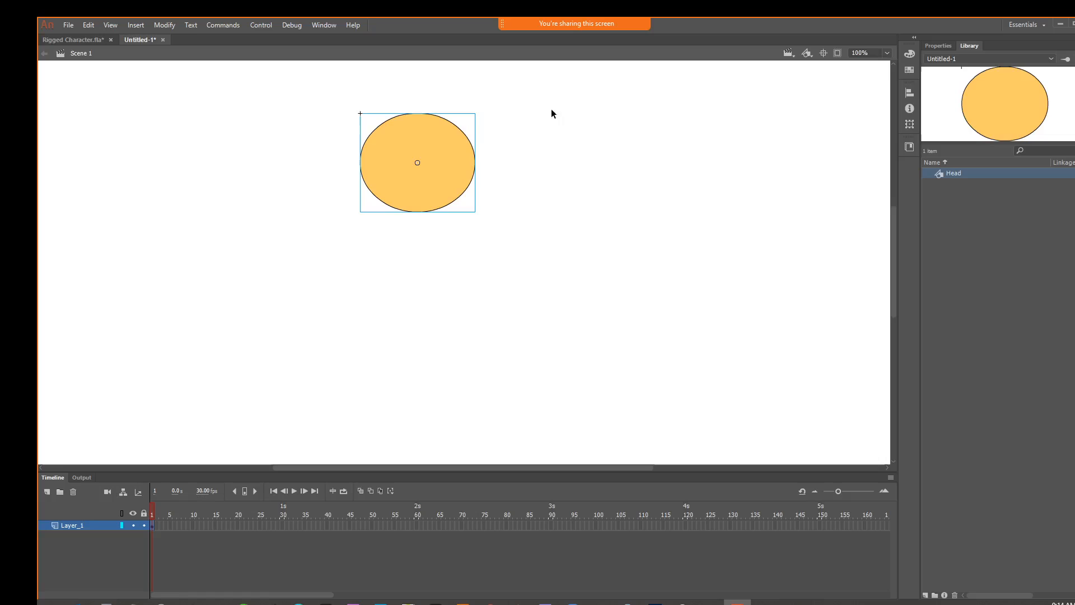
left_click(481, 216)
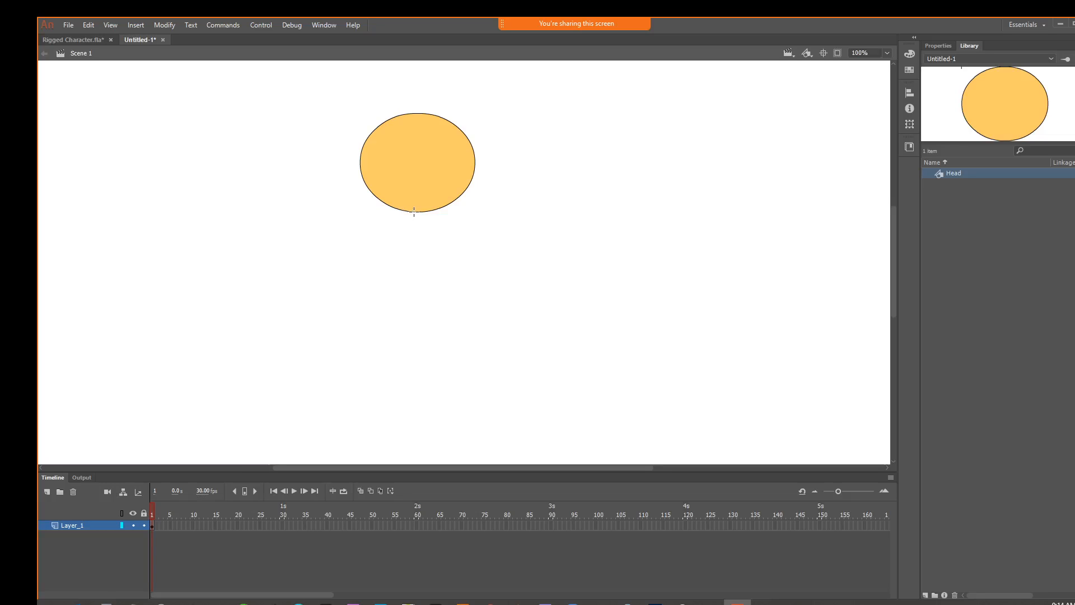
Draw a narrow neck rectangle directly beneath the head and bend its long sides inward
left_click_drag(416, 212, 430, 240)
left_click_drag(429, 234, 427, 225)
key("ctrl+equal")
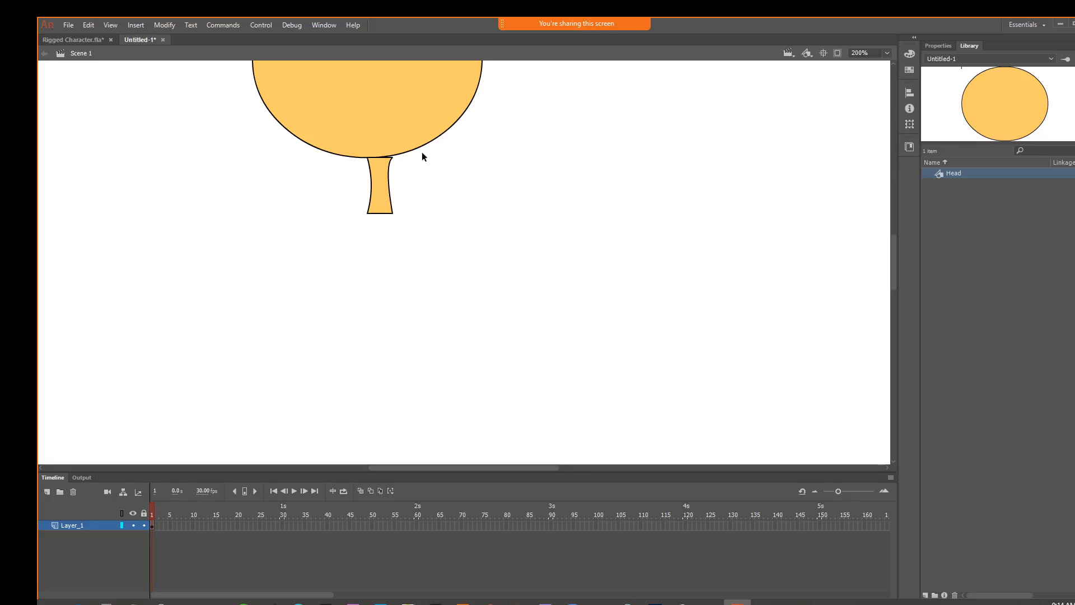
Centre the neck shape beneath the head and place its transformation point at the middle of its bottom edge
left_click(381, 197)
left_click_drag(381, 197, 370, 218)
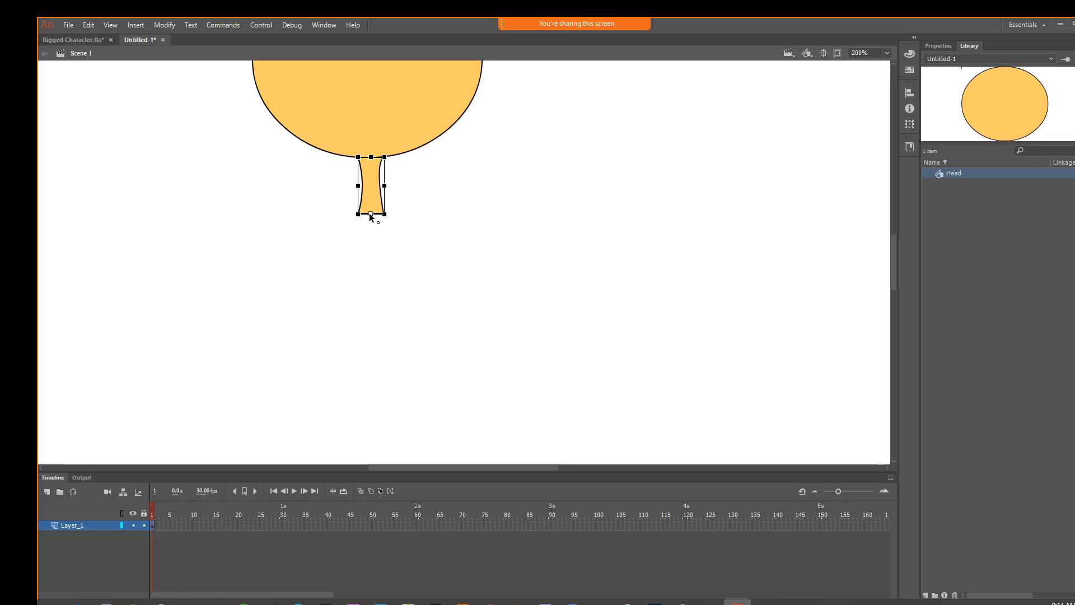
Move the Head symbol's transformation point to its bottom centre, where the head meets the neck
left_click(401, 137)
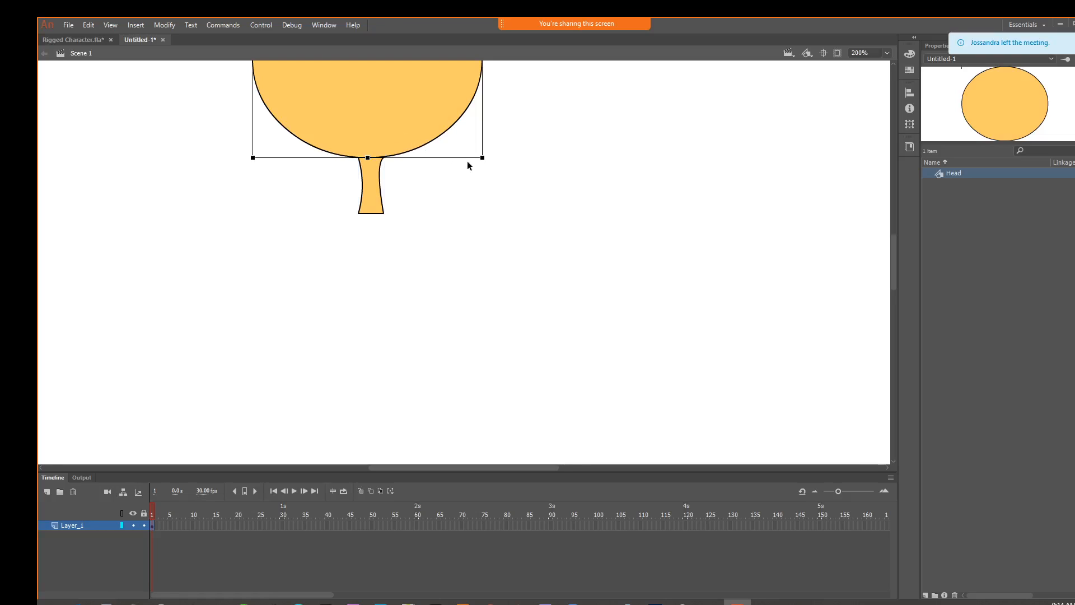
left_click_drag(473, 162, 463, 268)
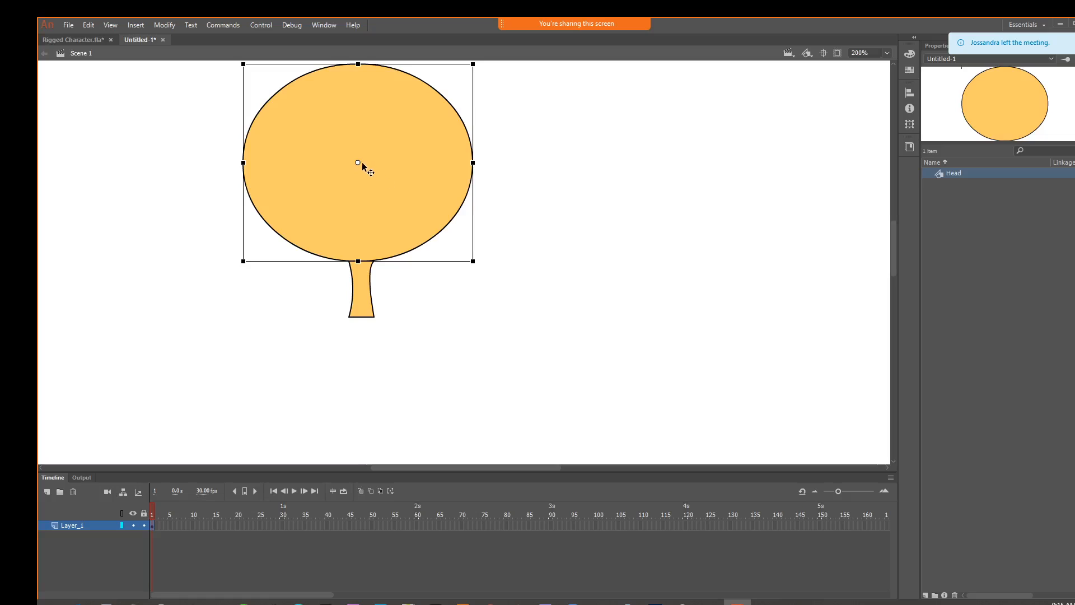
left_click_drag(357, 162, 358, 210)
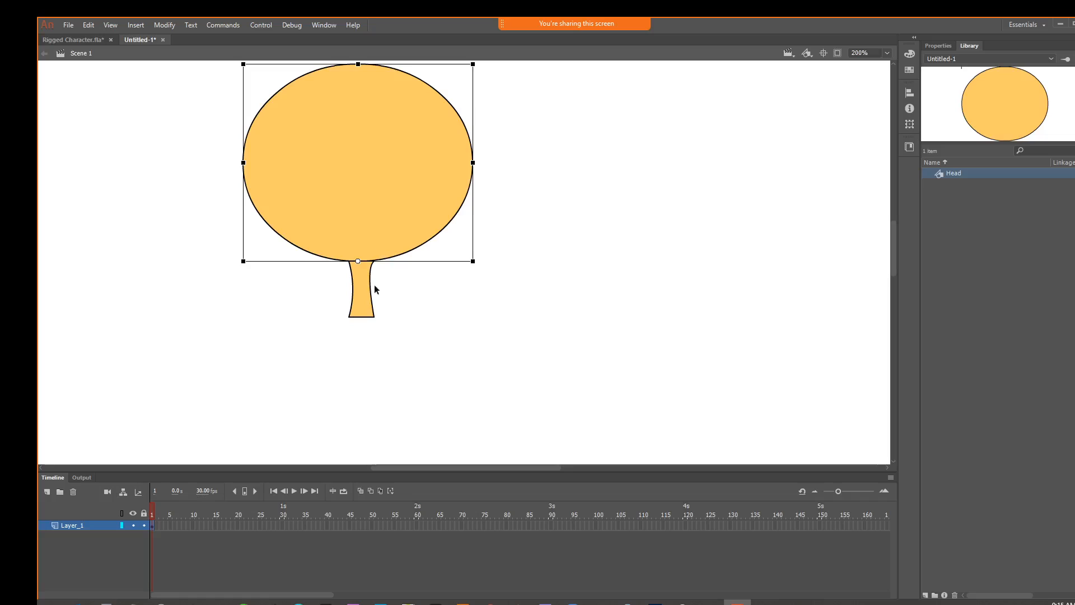
Convert the neck shape to a Graphic symbol named Neck in the library root
left_click(365, 314)
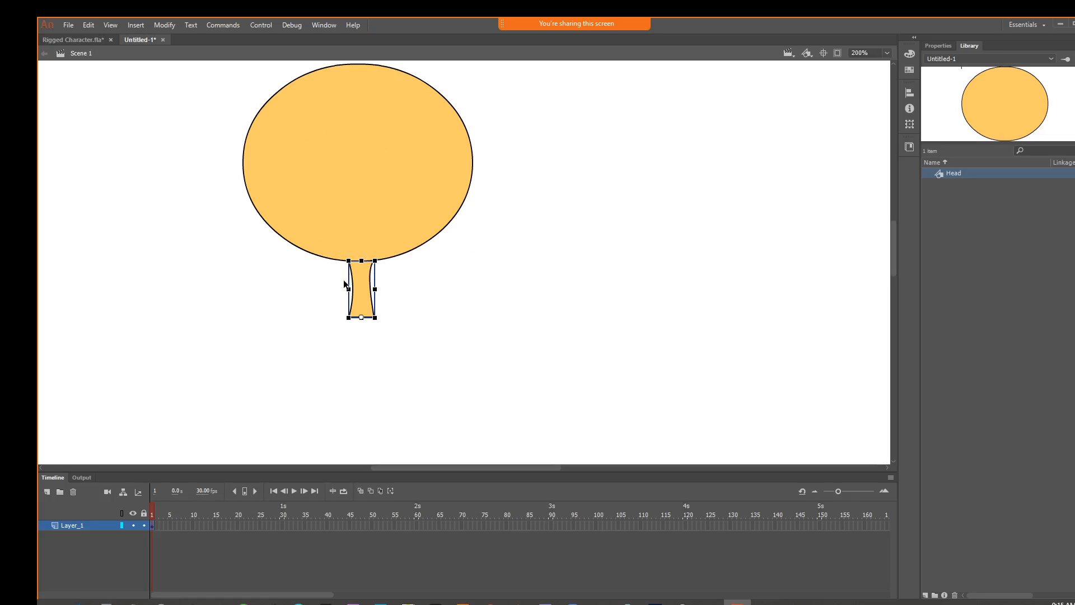
key("XF86MonBrightnessUp")
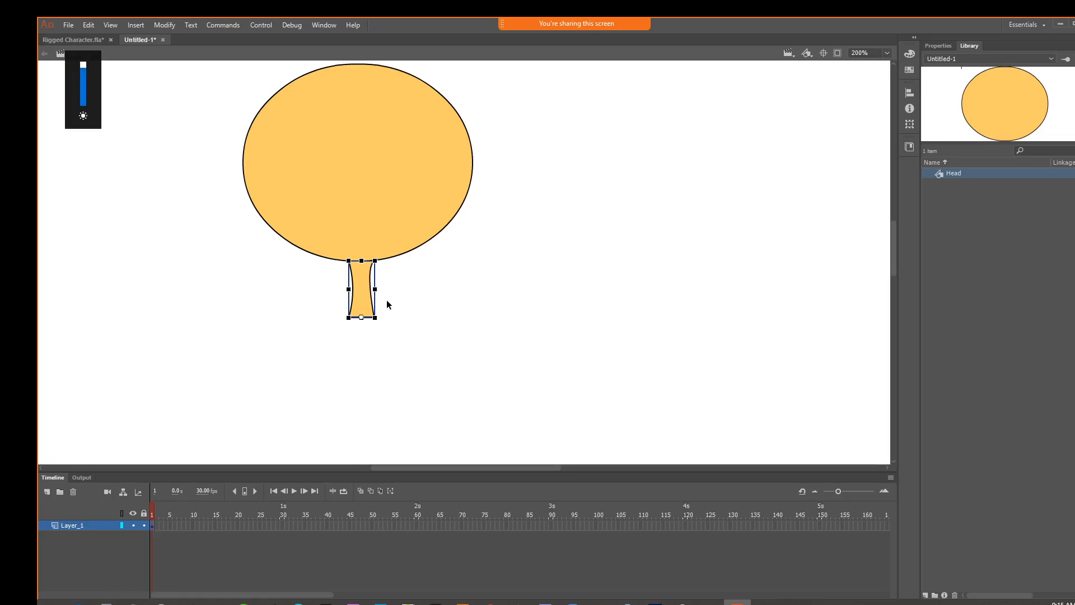
left_click(164, 26)
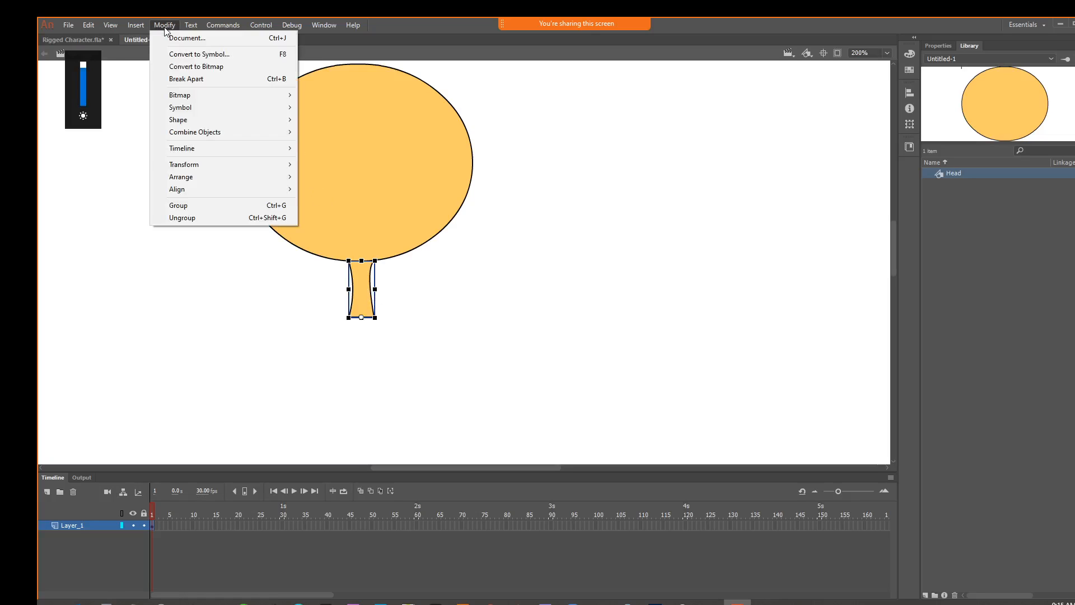
left_click(184, 54)
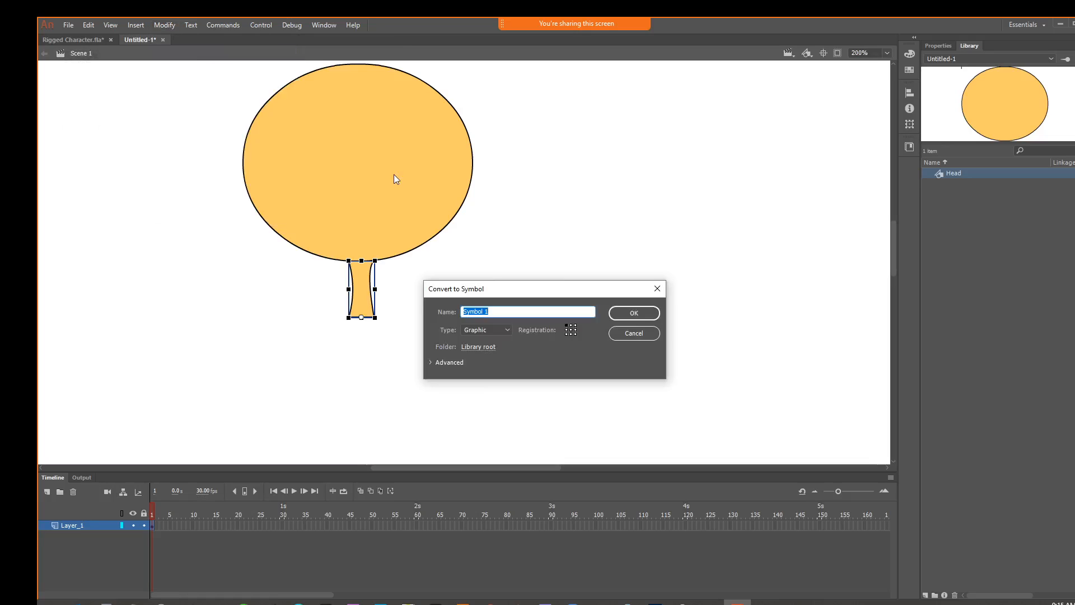
type("Neck")
left_click(630, 312)
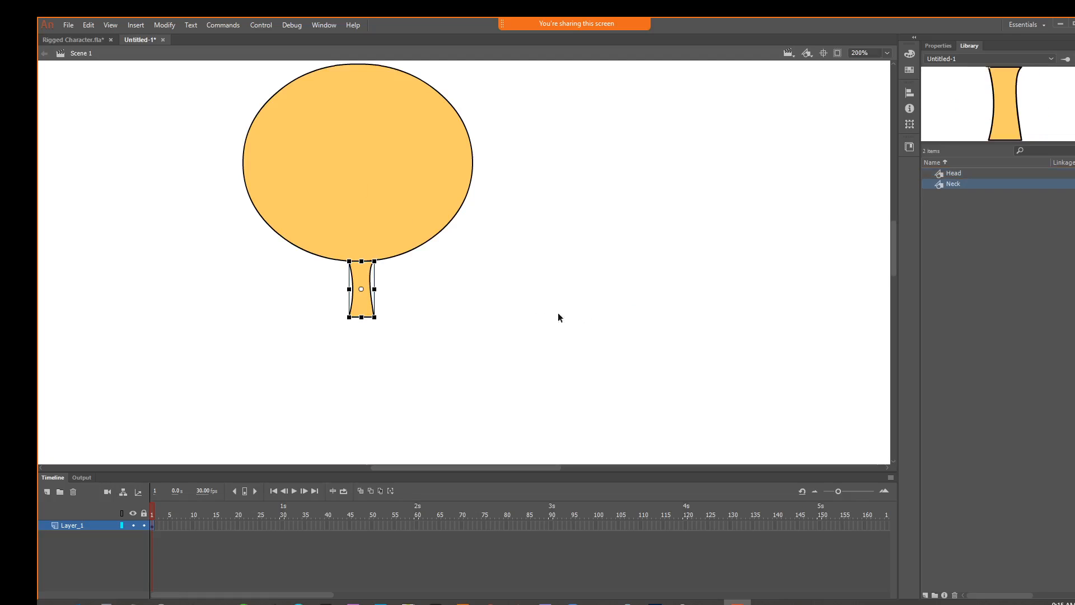
Move the Neck symbol's transformation point to its bottom centre and check the pivots of both head and neck
left_click(489, 313)
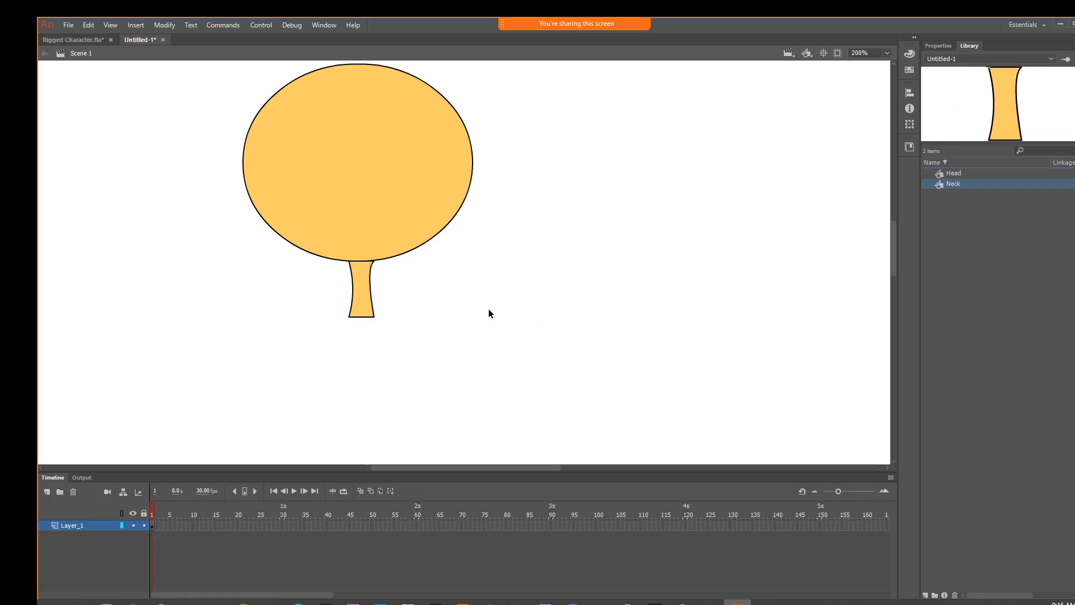
left_click(370, 286)
left_click_drag(361, 289, 361, 317)
left_click(420, 277)
left_click(397, 241)
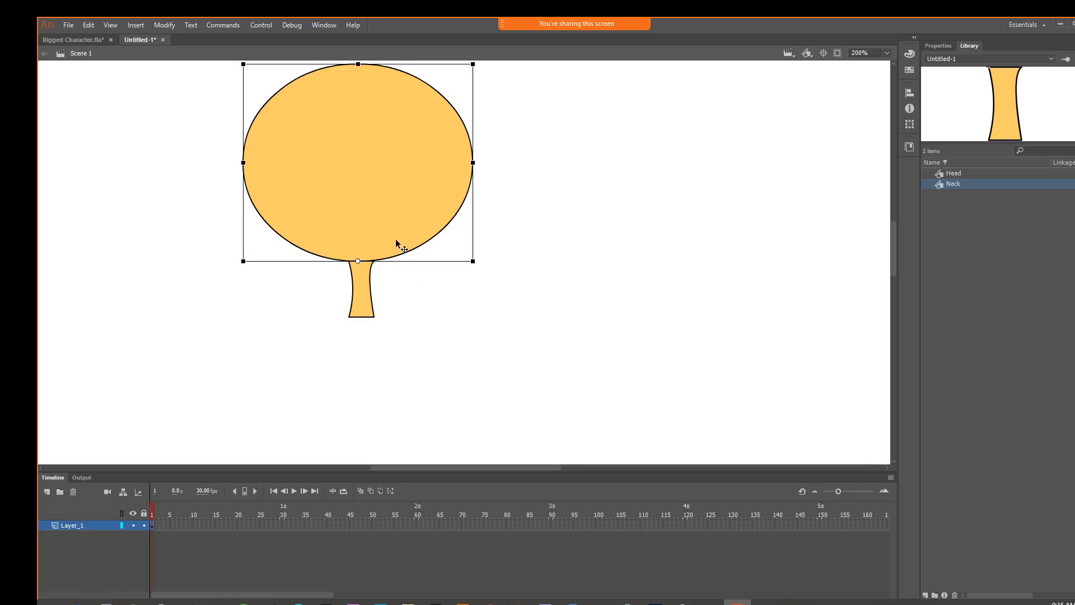
left_click(368, 296)
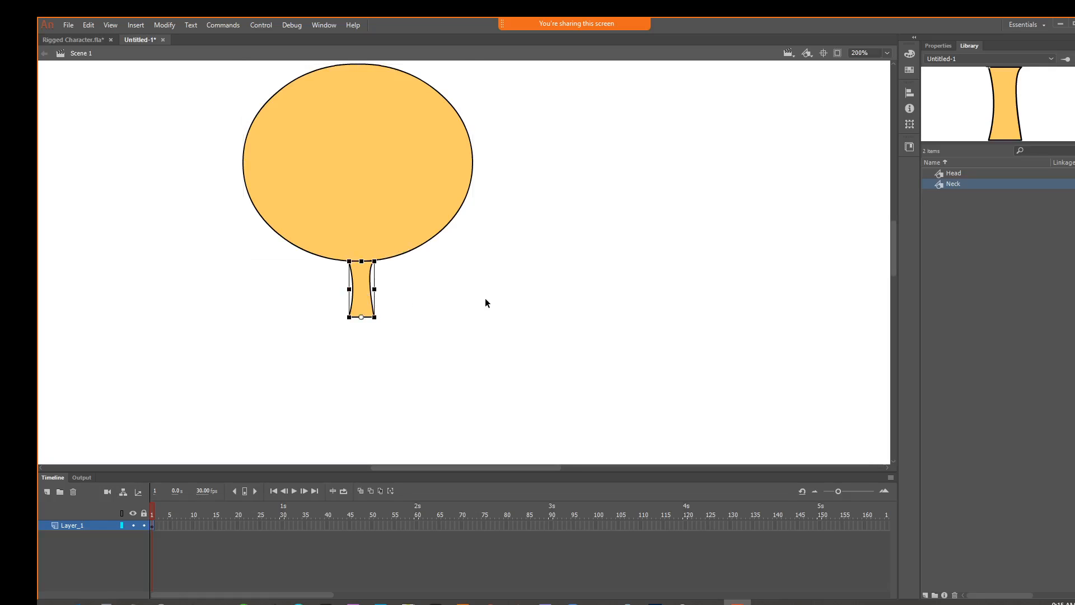
Save the document in the Multimedia folder as RiggedCharacterDemoAM.fla
left_click(68, 24)
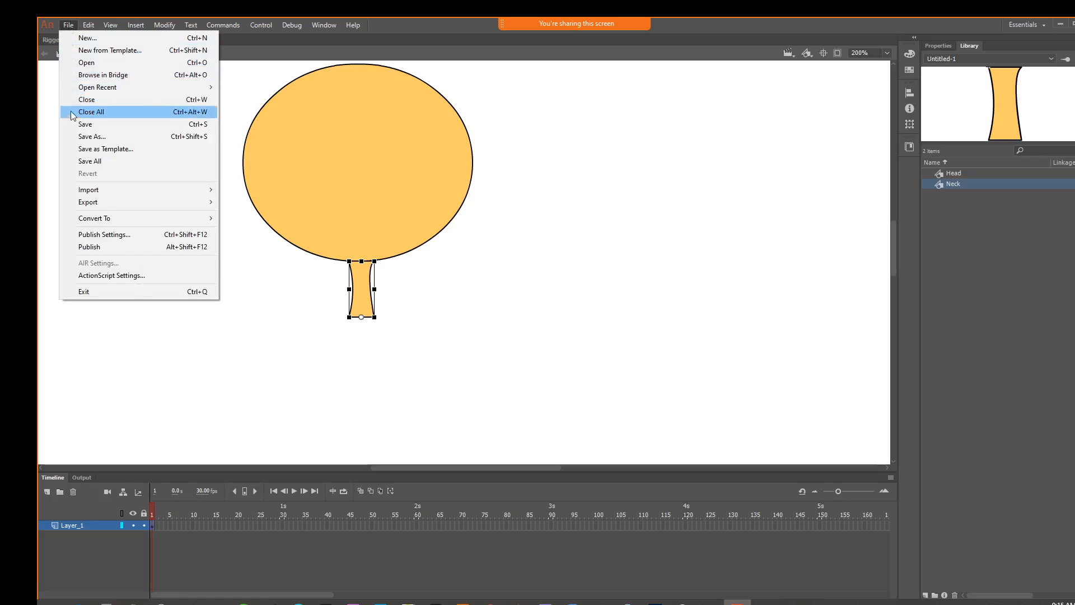
left_click(89, 137)
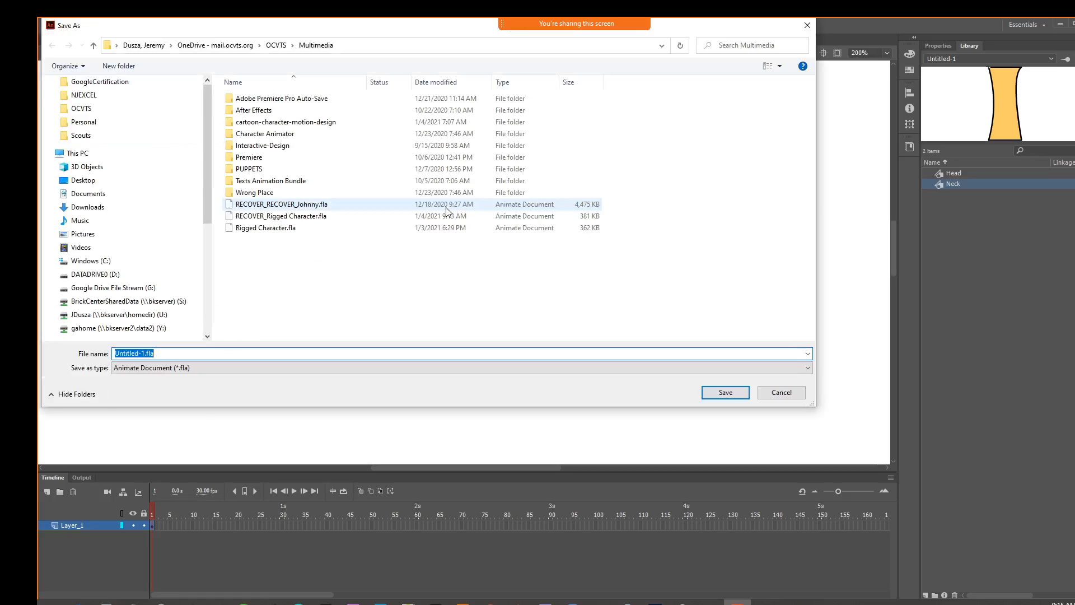
left_click(145, 352)
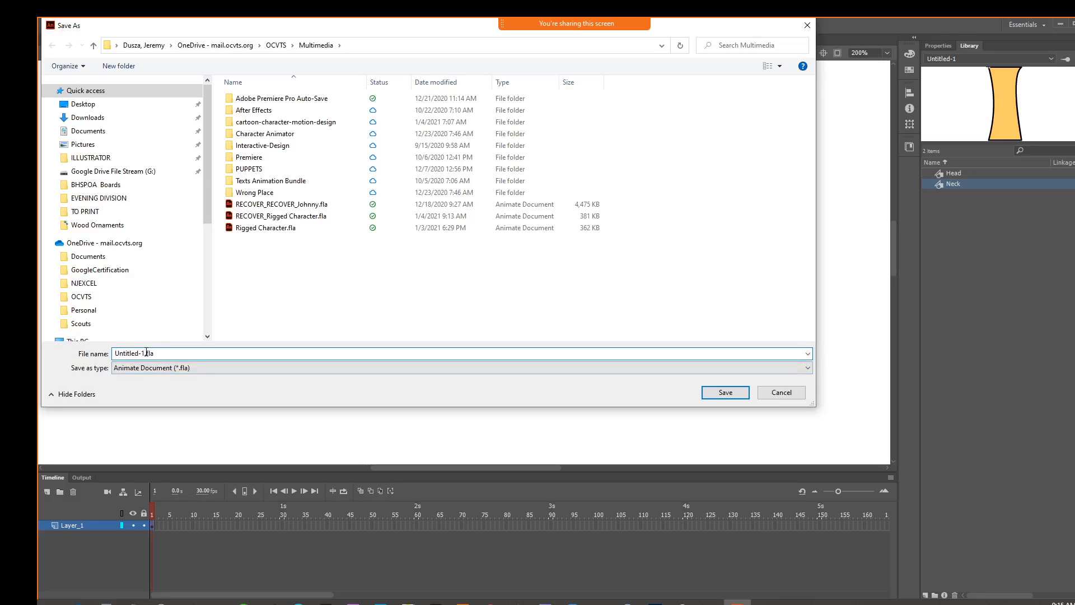
double_click(145, 353)
type("RiggedCharacterDemoAM")
left_click(721, 392)
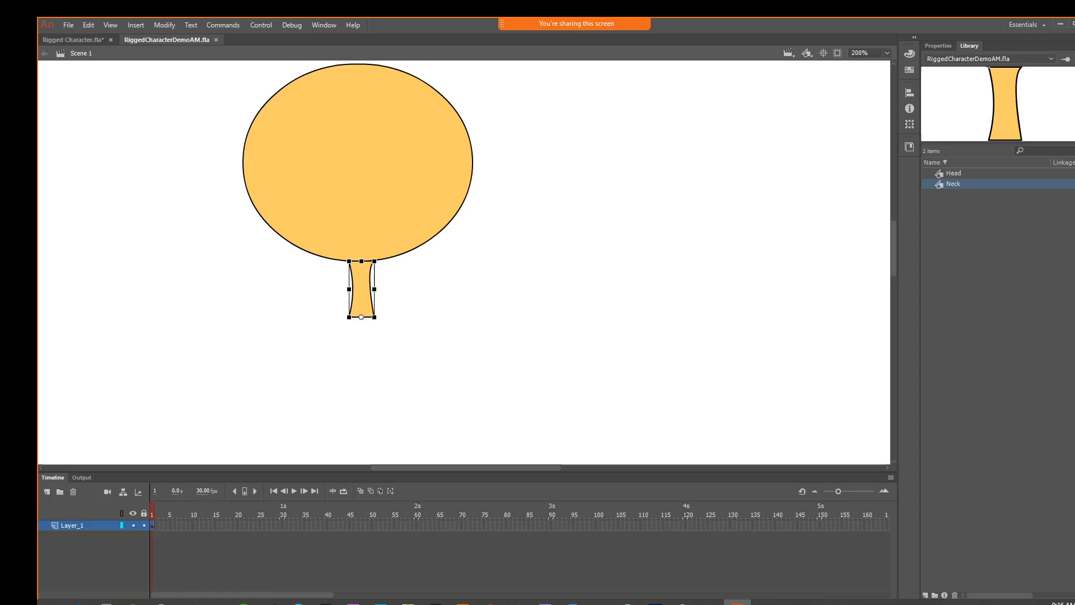
Examine the separate head, torso, hip, leg and arm parts of the rigged dancer in Rigged Character.fla
left_click(72, 39)
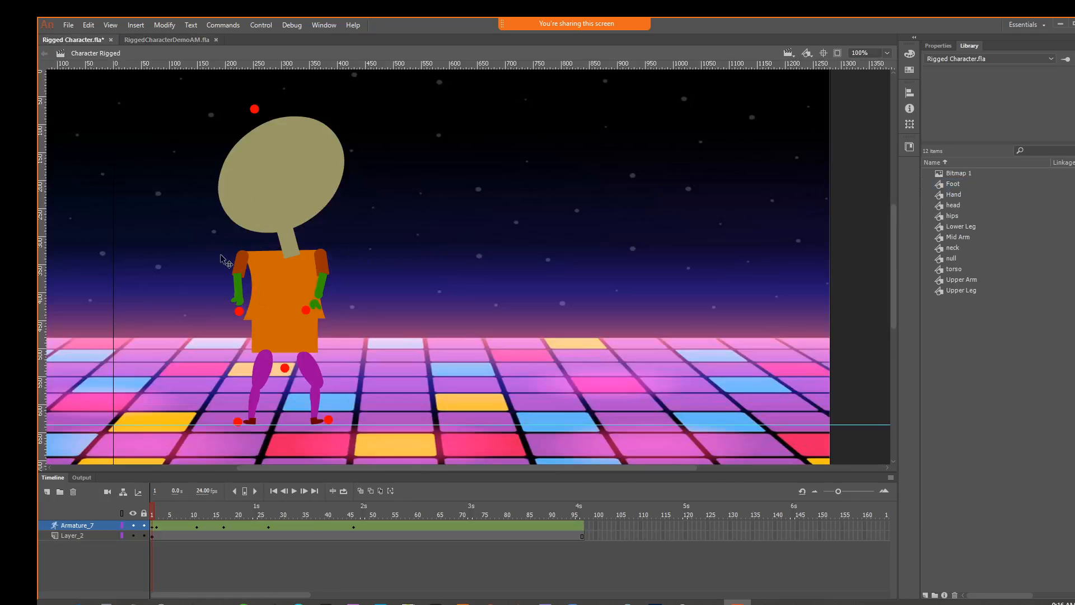
left_click(283, 176)
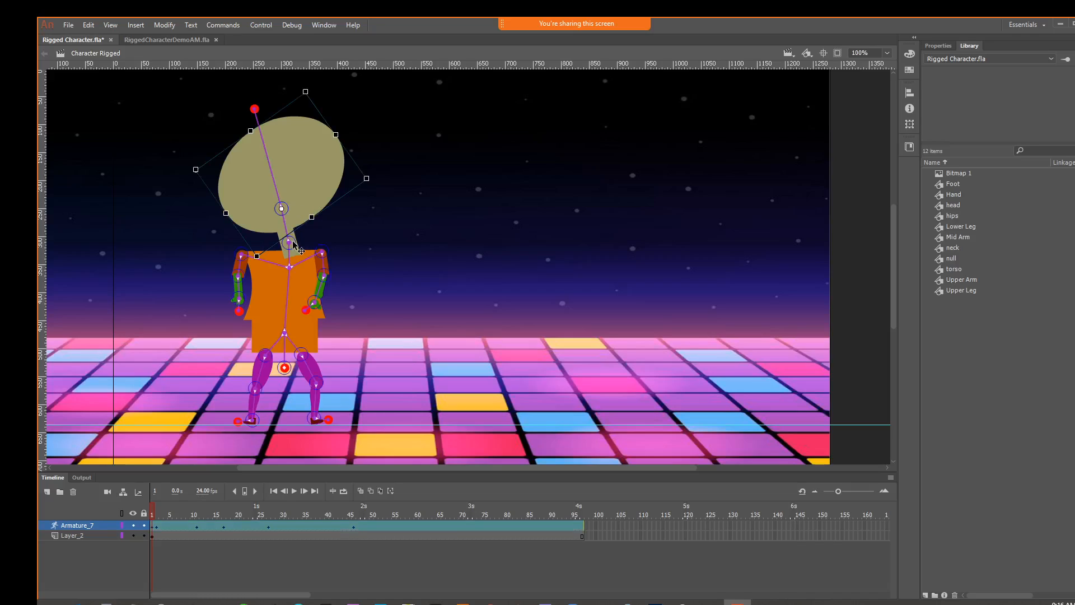
left_click(279, 284)
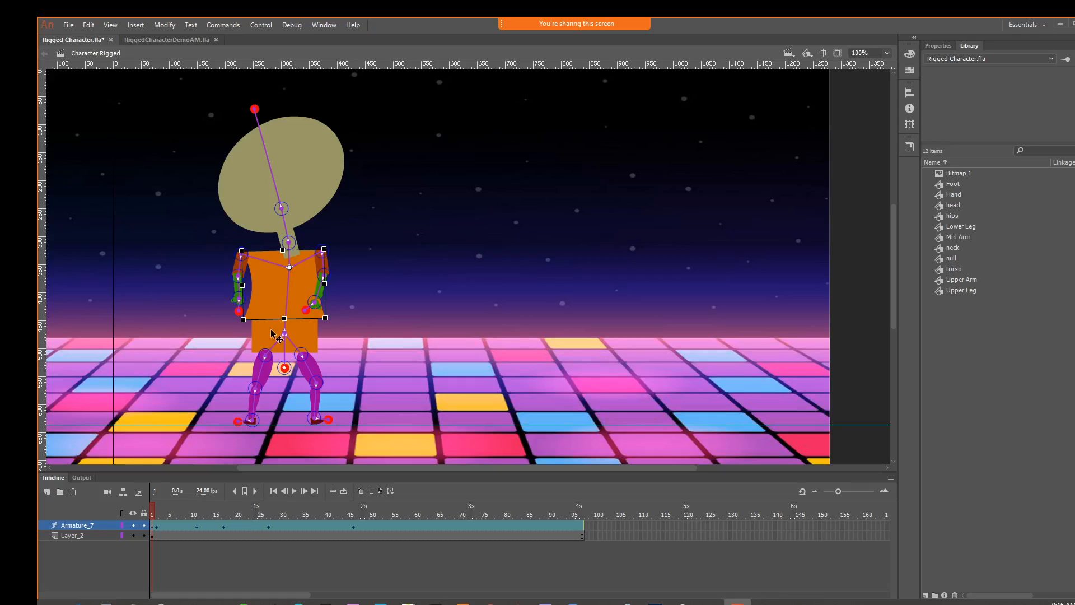
left_click(273, 334)
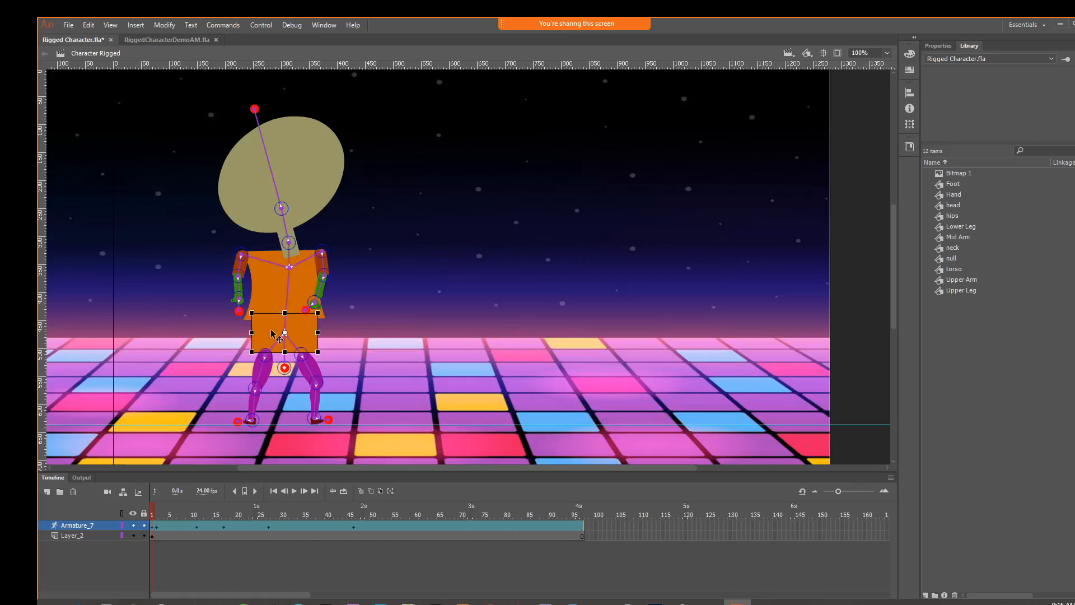
left_click(263, 374)
left_click(256, 405)
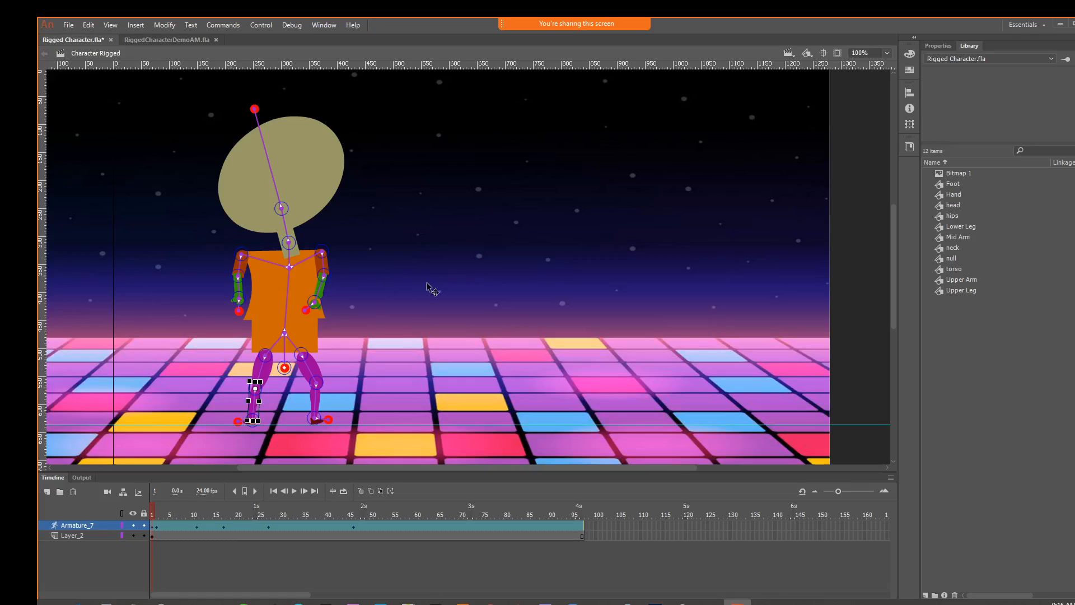
left_click(238, 262)
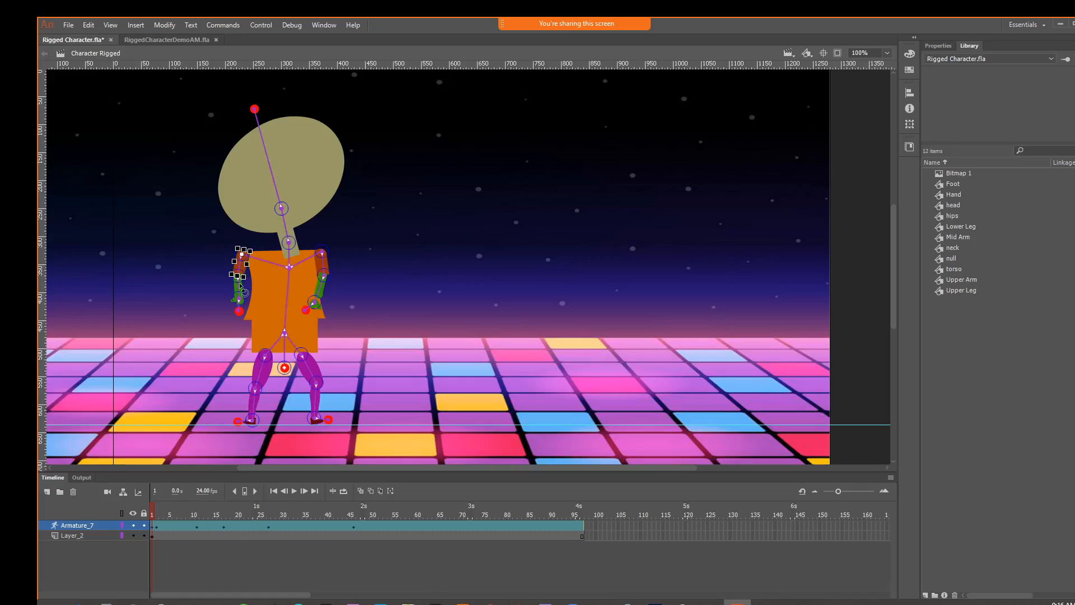
left_click(241, 285)
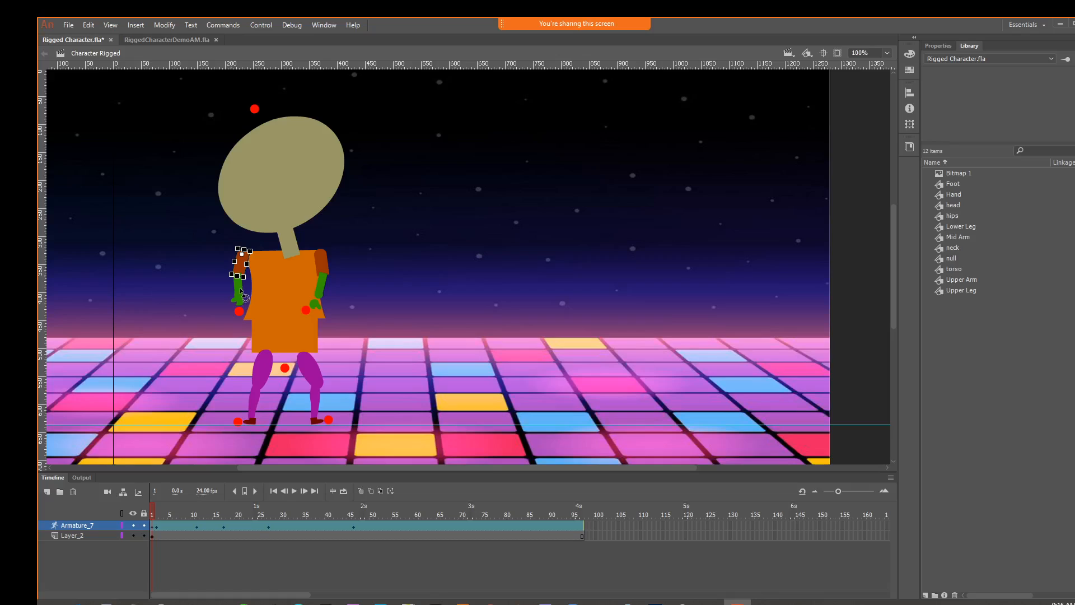
left_click(238, 288)
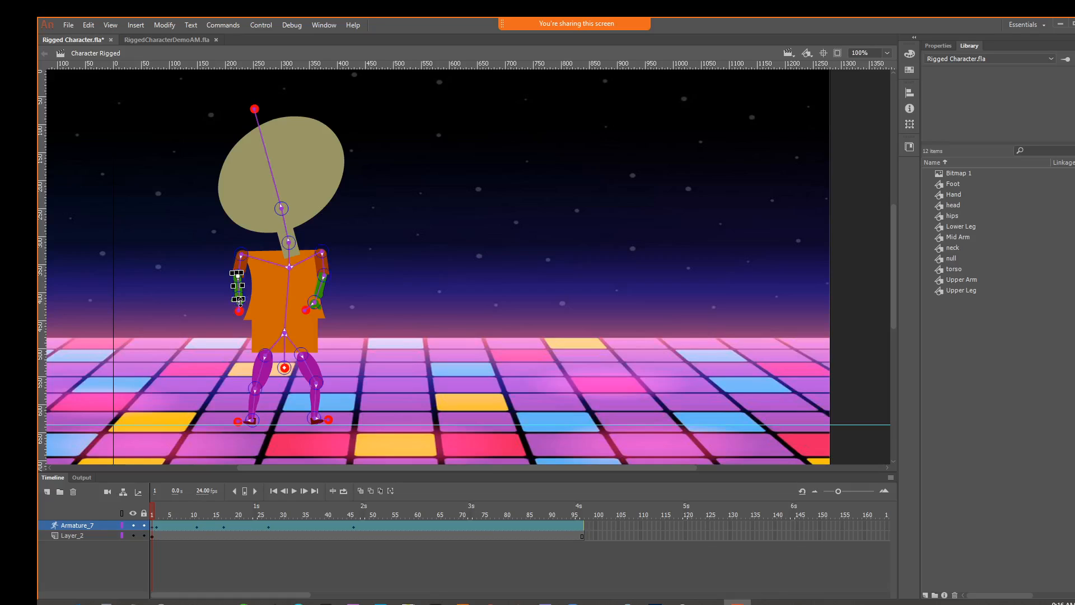
left_click(393, 286)
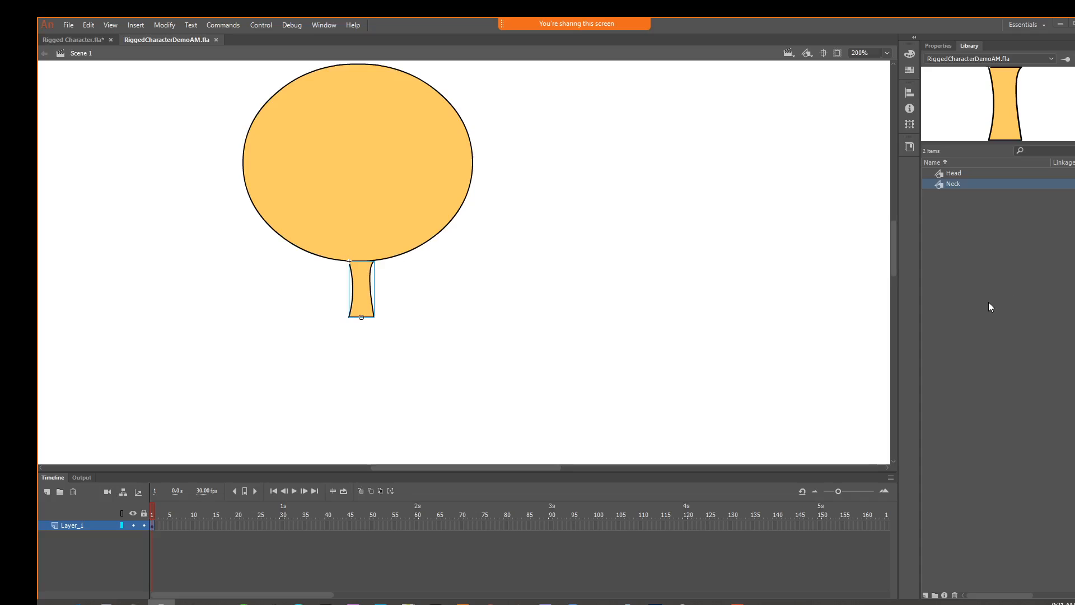
In RiggedCharacterDemoAM.fla, draw a chest rectangle about 103 × 117 px directly beneath the neck
left_click(835, 239)
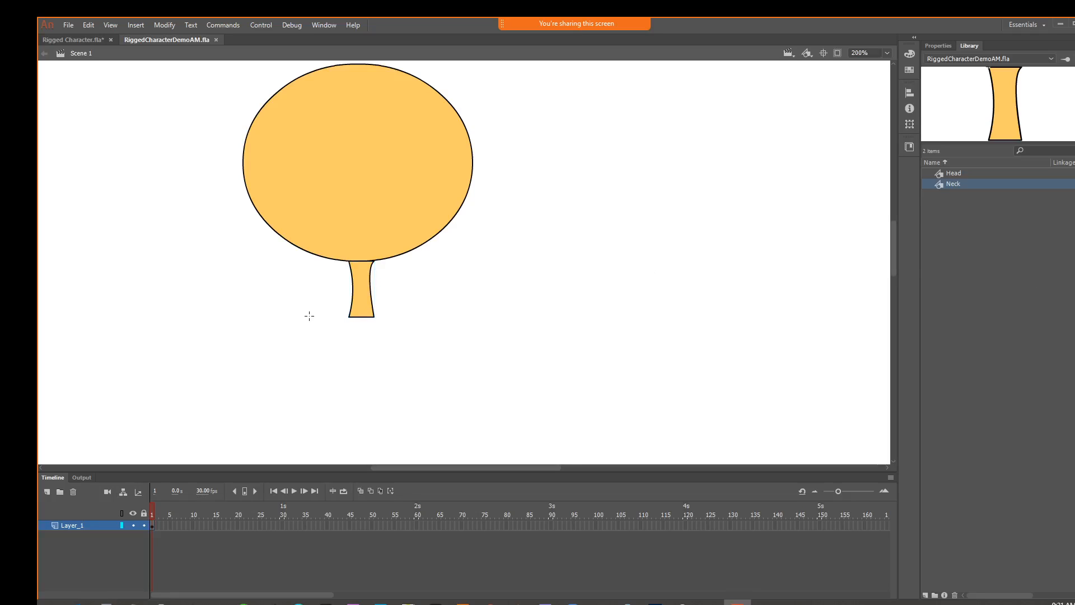
left_click_drag(309, 315, 427, 446)
key("ctrl+1")
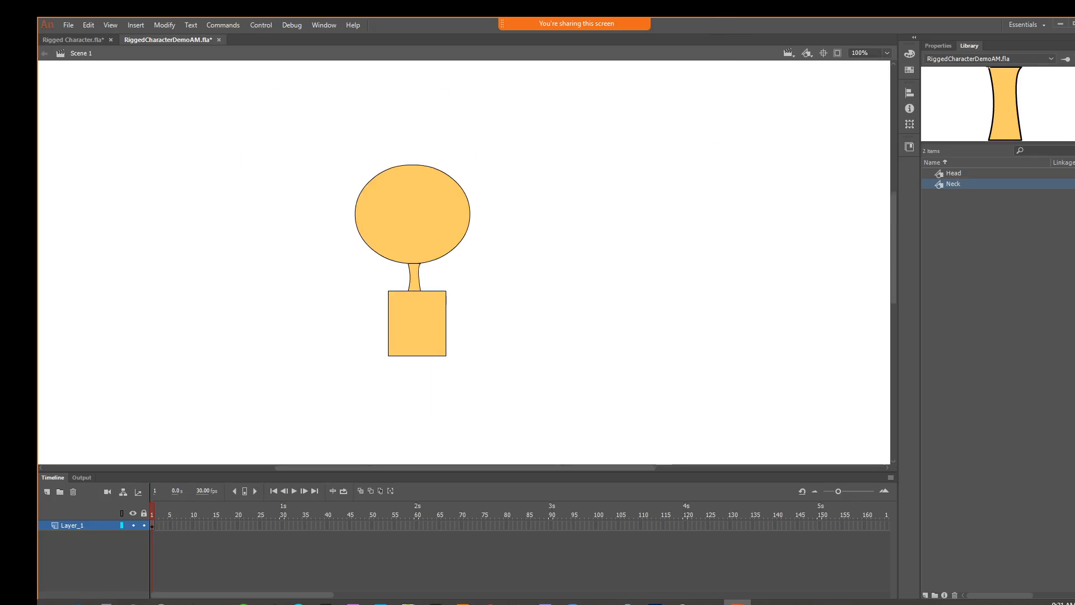
Fill the chest rectangle with #000066 and shift it slightly to about X 825, Y 494
left_click(396, 323)
left_click(944, 45)
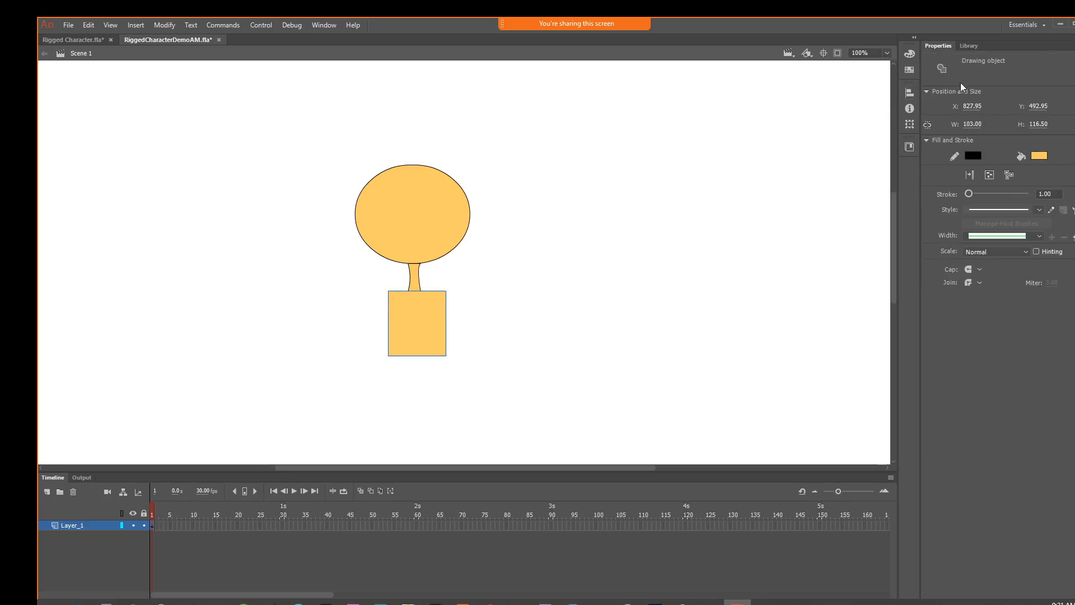
left_click(1039, 156)
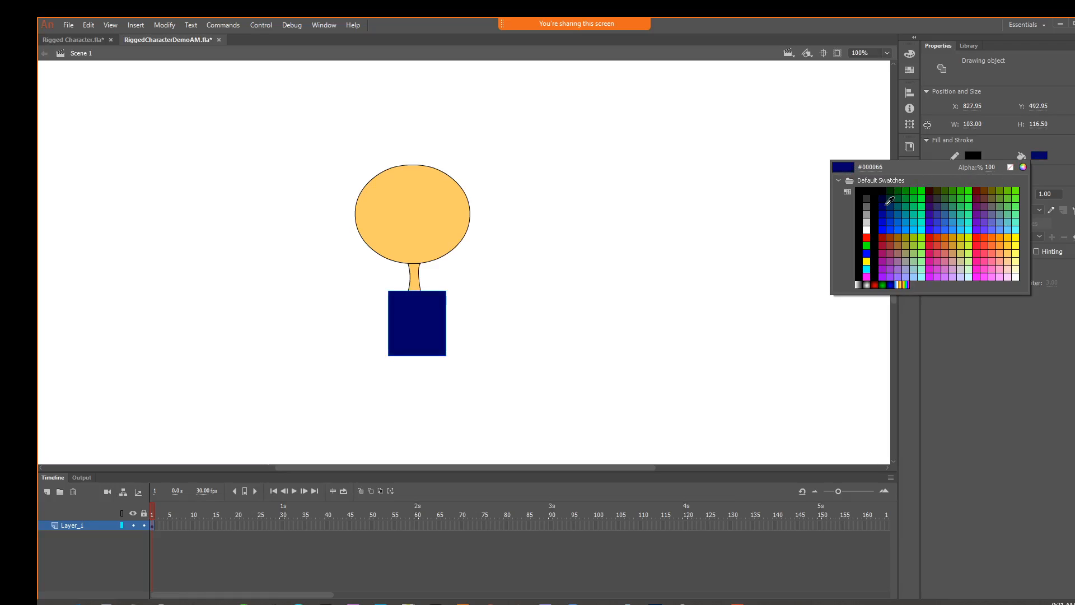
left_click(888, 201)
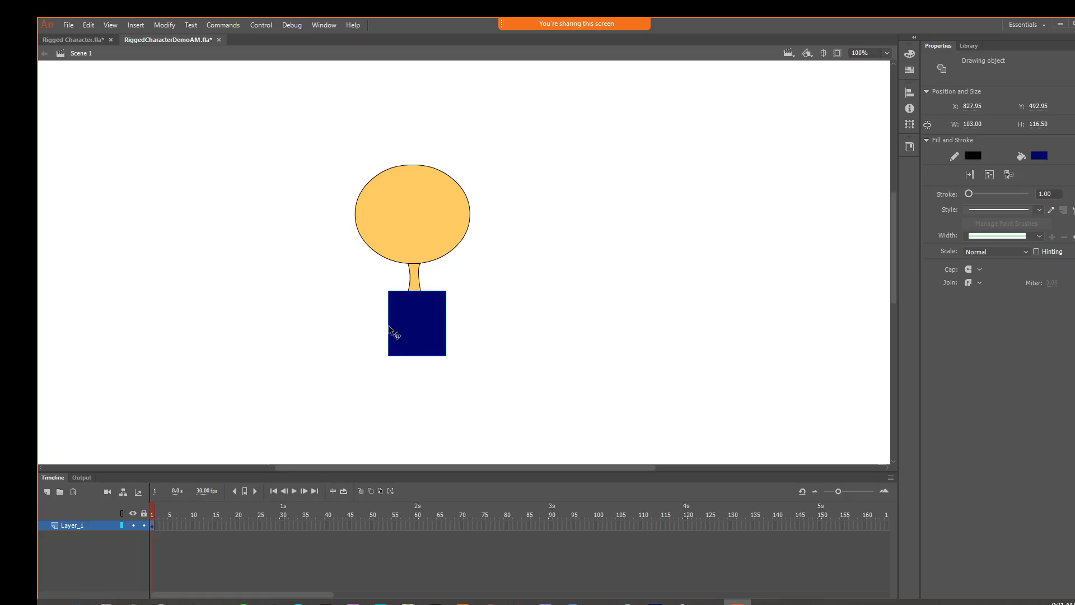
left_click_drag(391, 328, 388, 322)
left_click_drag(405, 322, 403, 322)
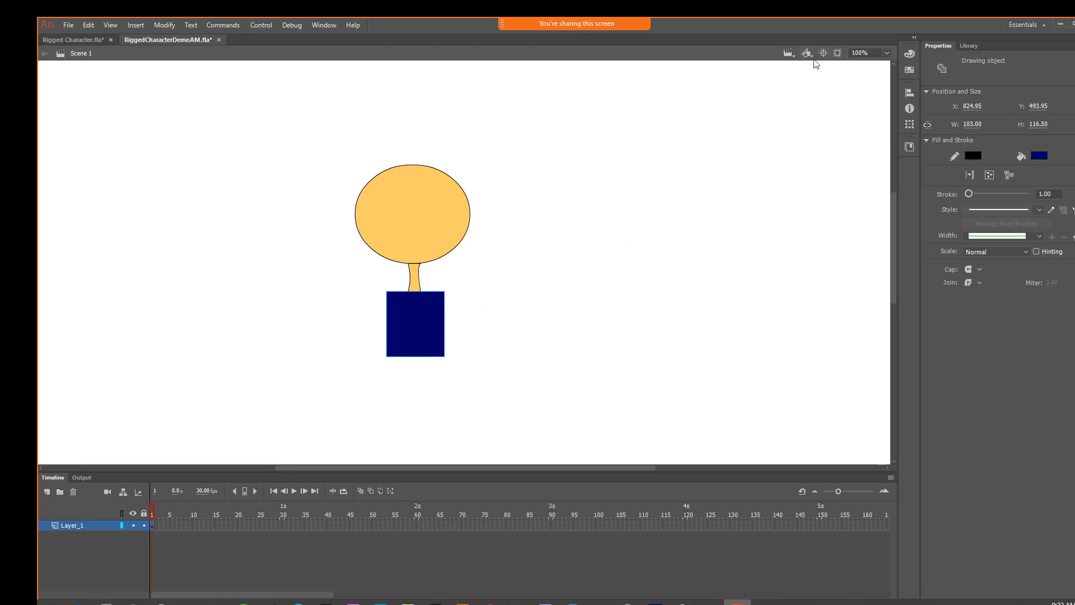
Convert the chest rectangle to a Graphic symbol named Chest in the library root and check its library entry
left_click(165, 26)
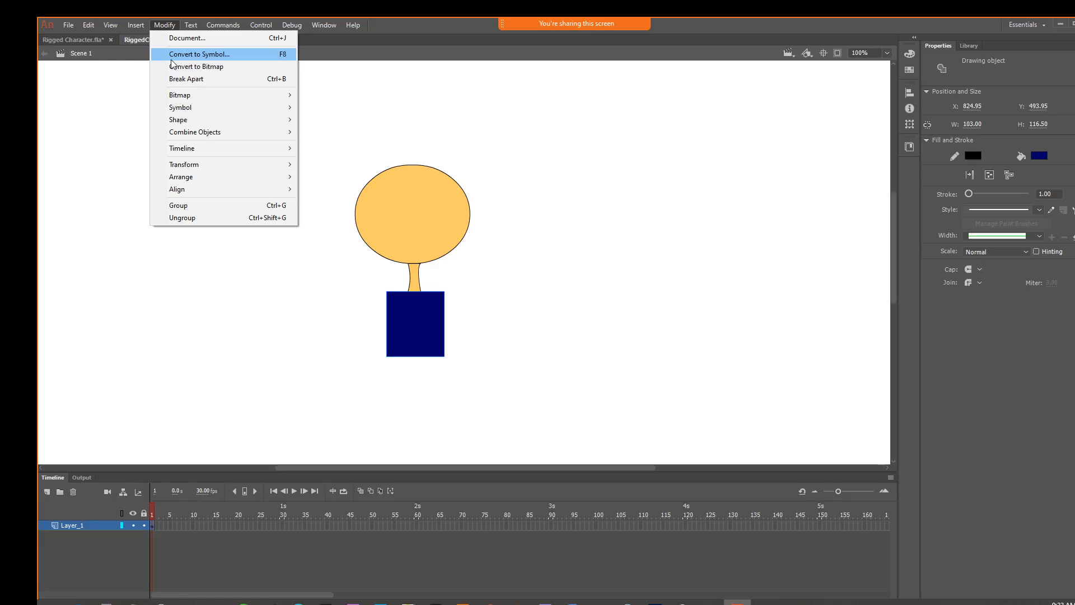
left_click(172, 54)
type("Chest")
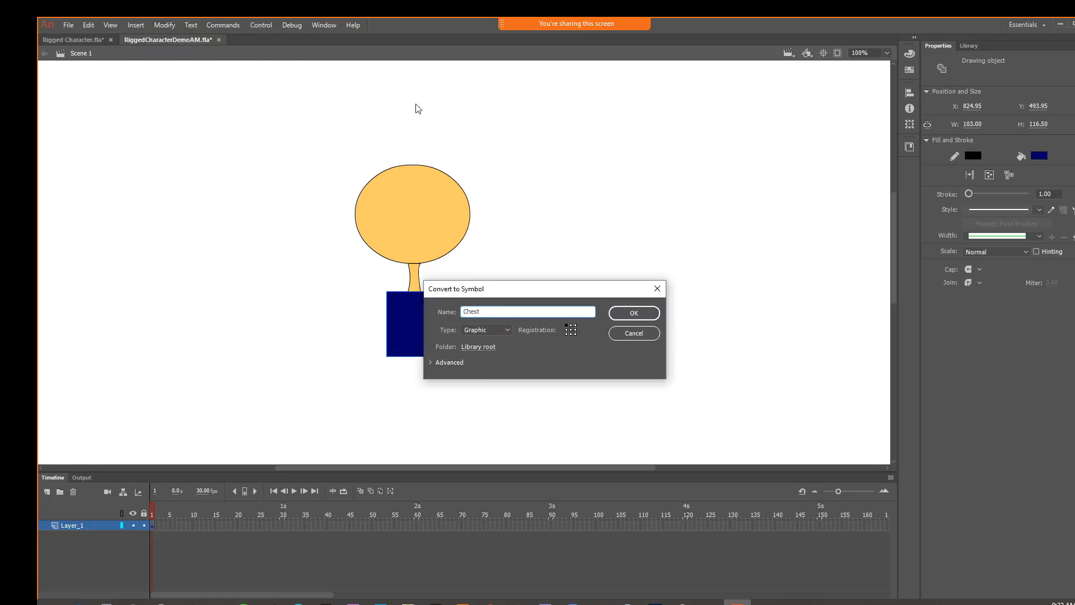
left_click(631, 312)
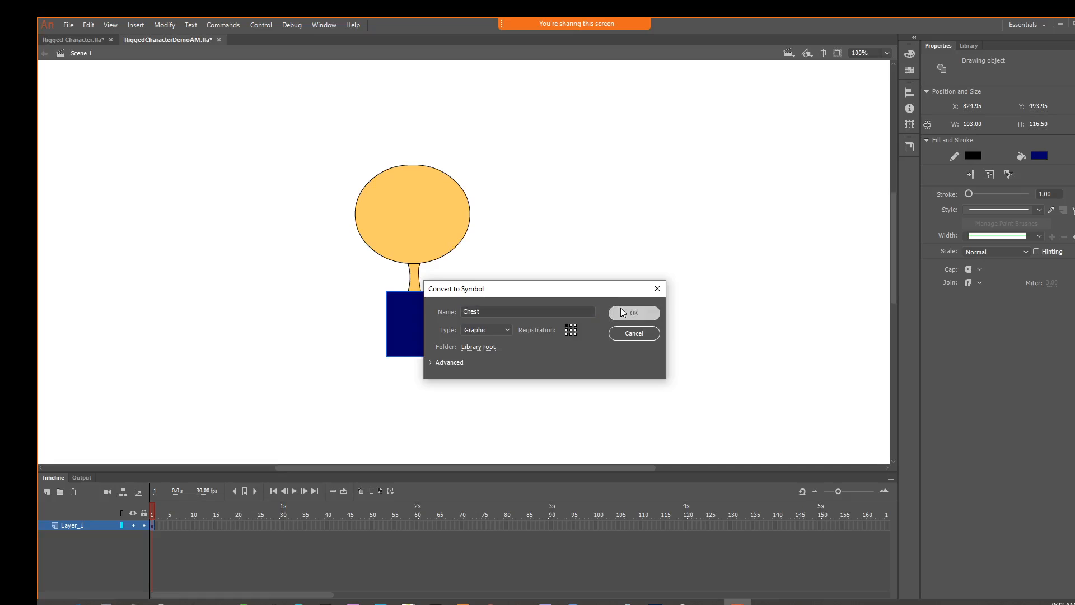
left_click(967, 46)
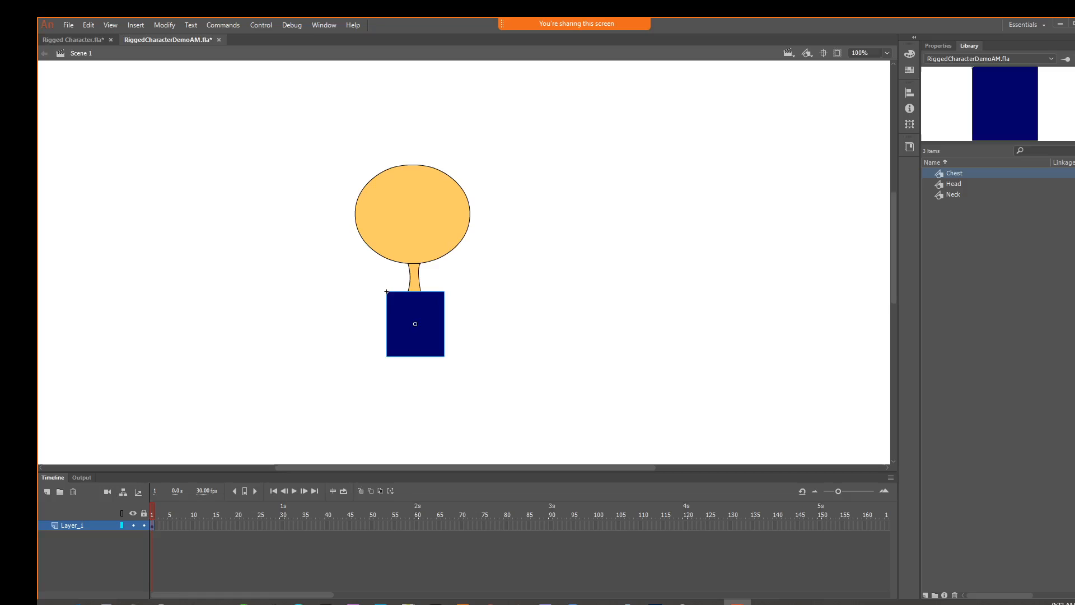
Check the dancer's shoulder in Rigged Character.fla, and in RiggedCharacterDemoAM.fla draw a small shoulder circle beside the chest's upper-right corner
key("o")
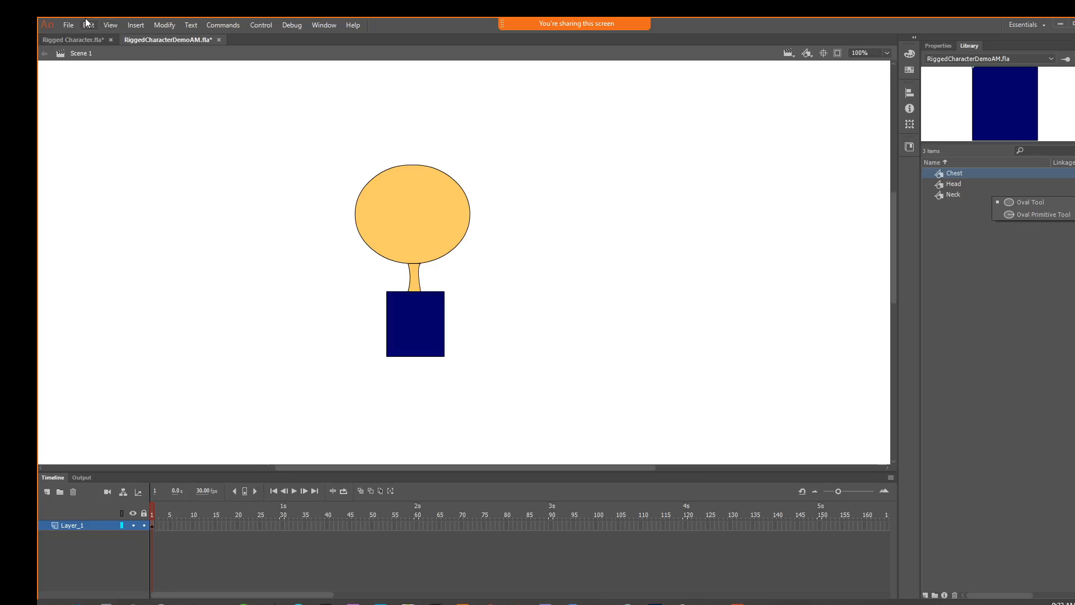
left_click(86, 39)
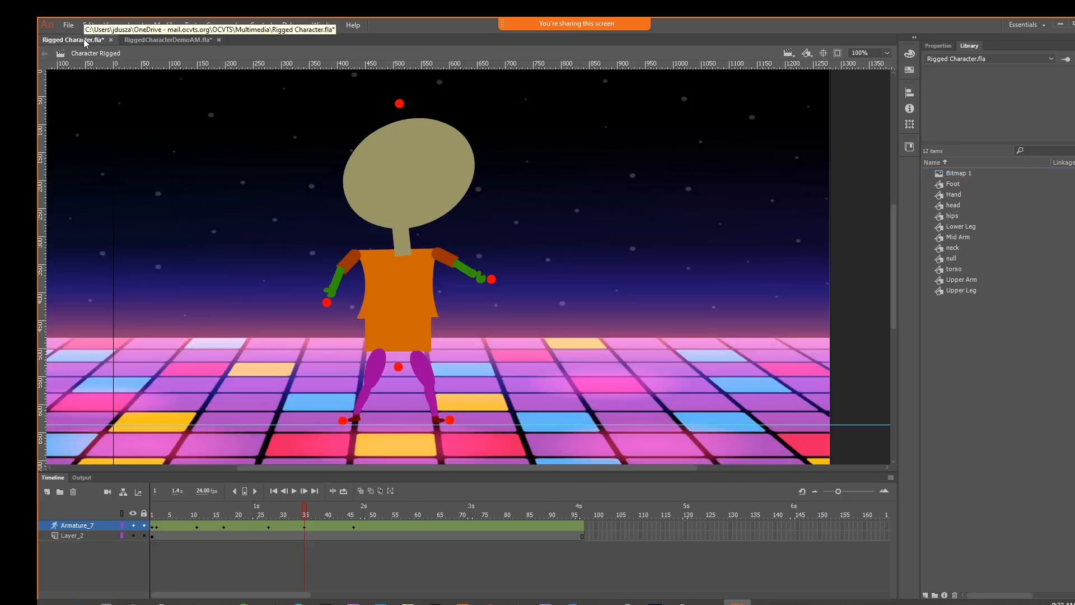
left_click(164, 39)
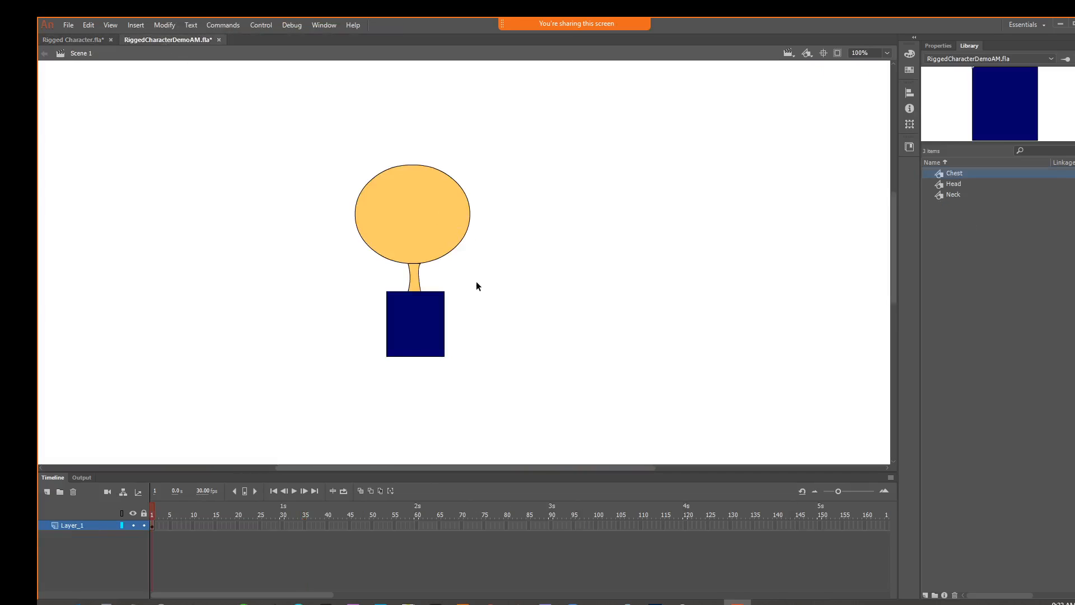
key("ctrl+equal")
scroll(607, 336, "down", 3)
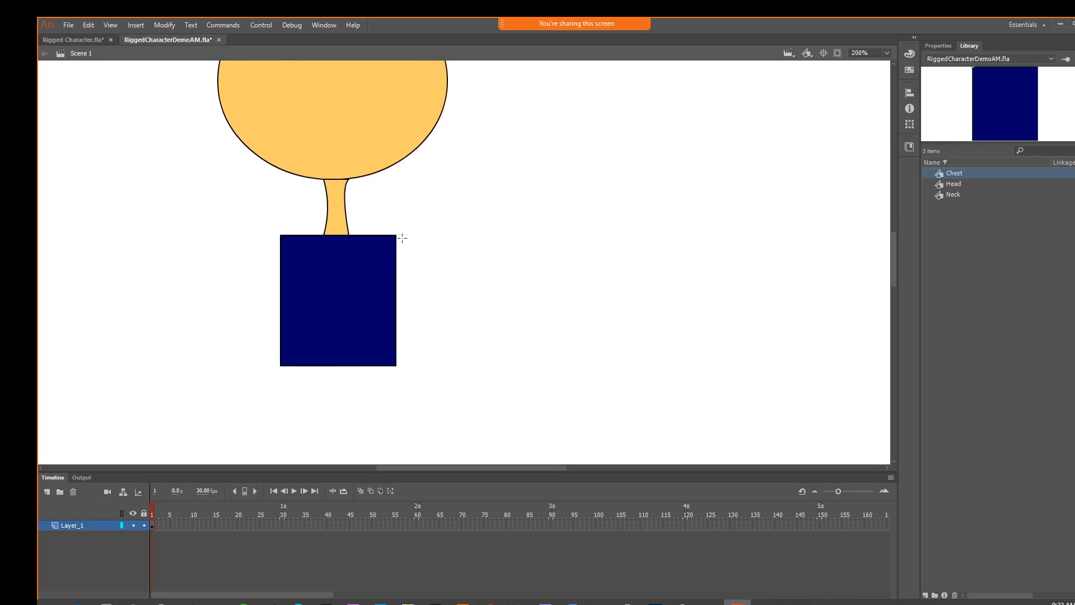
left_click_drag(403, 238, 434, 274)
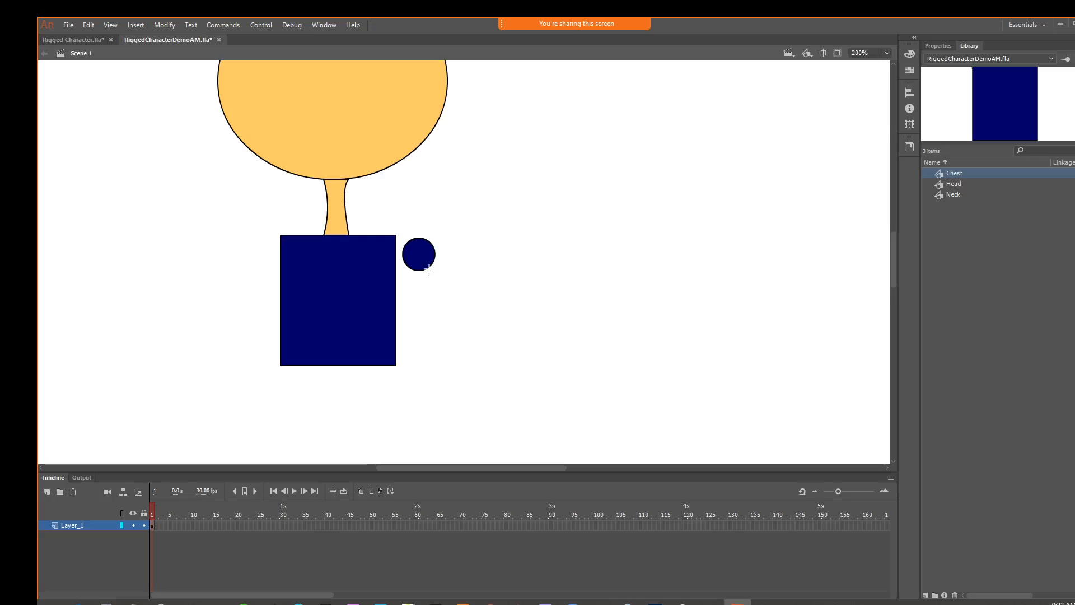
Compare with the dancer's upper arm in Rigged Character.fla and draw an equally wide rectangle over the lower half of the shoulder circle
left_click(72, 39)
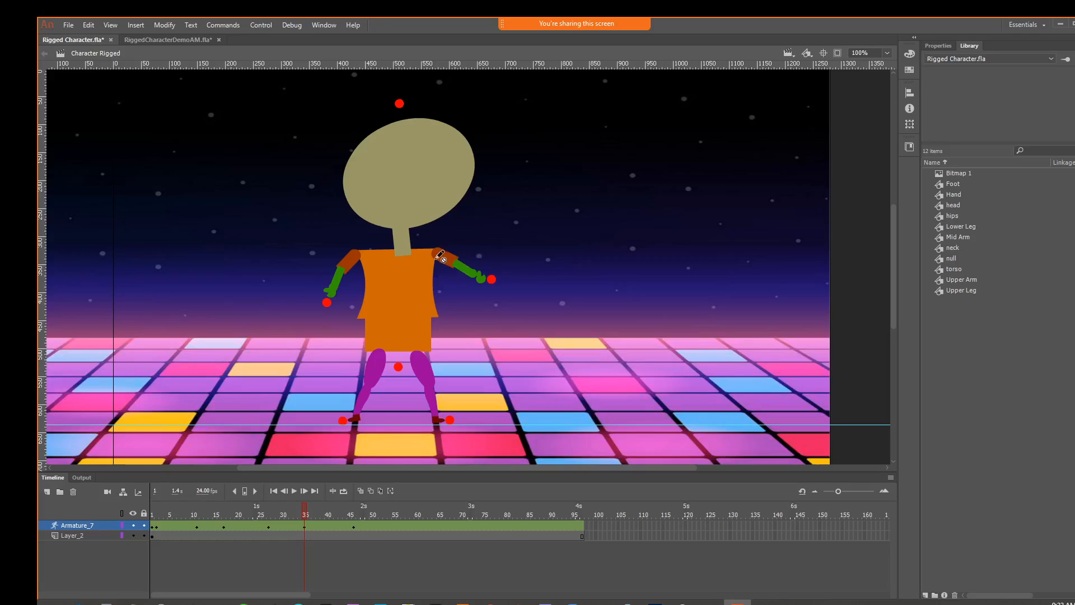
left_click(146, 39)
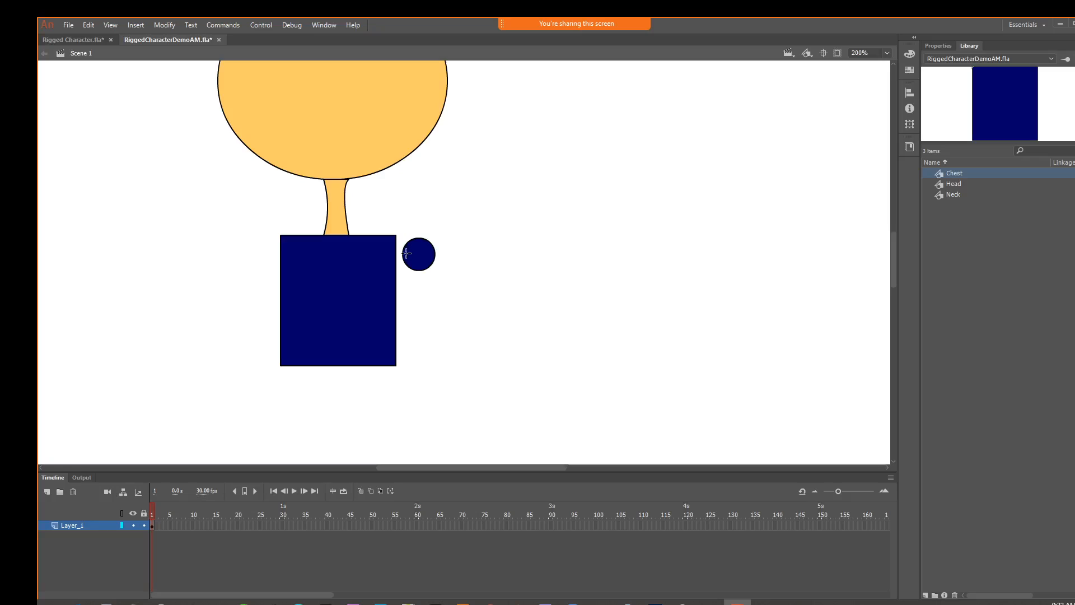
left_click_drag(403, 255, 435, 296)
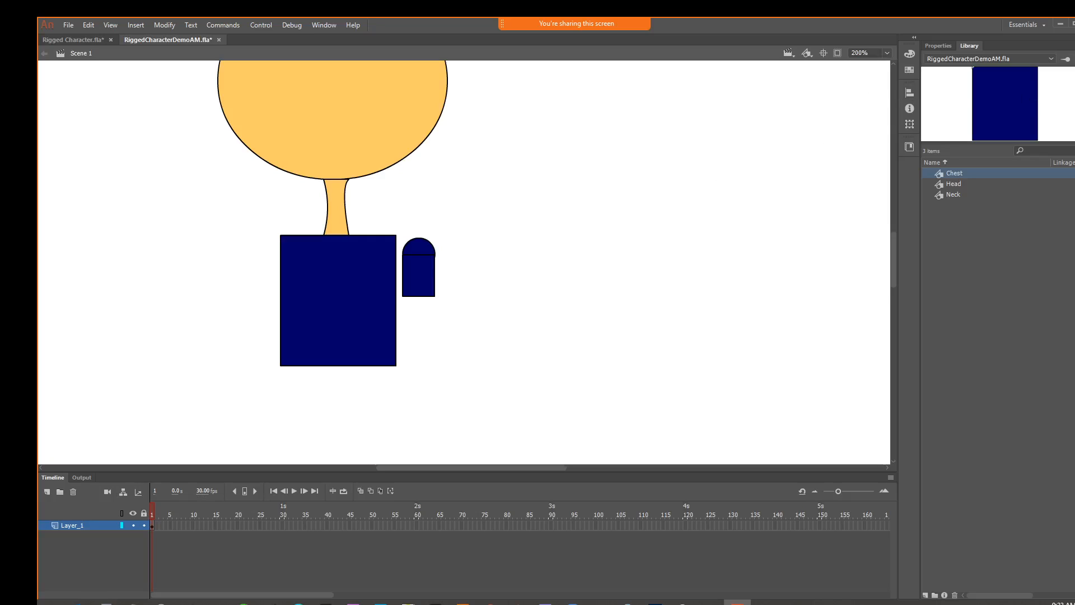
Pull the arm rectangle and shoulder circle apart, and reposition the circle centred over the rectangle's upper edge
key("ctrl+equal")
key("ctrl+equal")
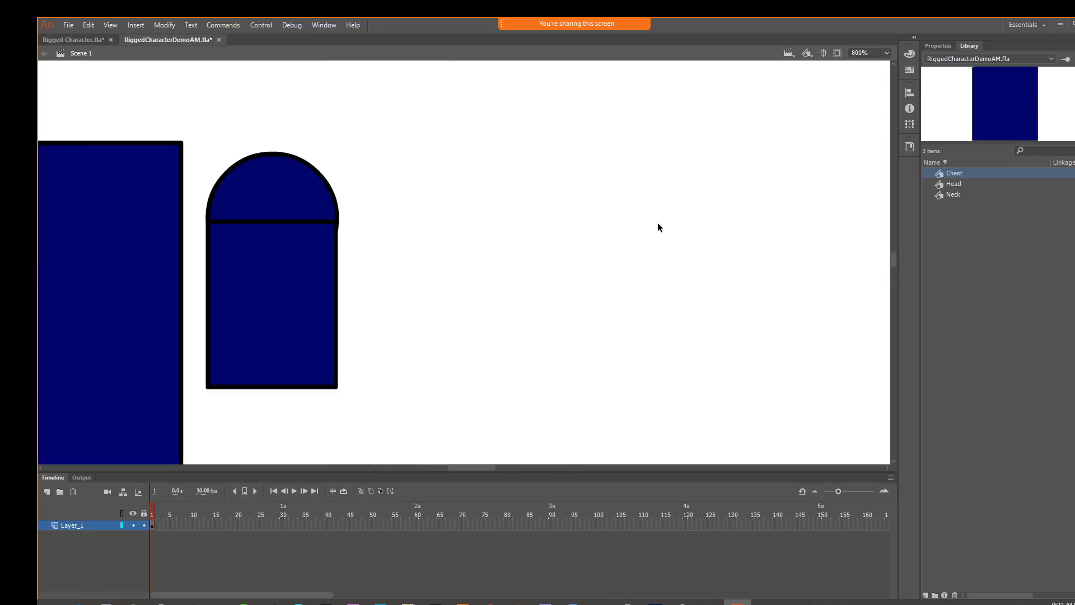
left_click_drag(576, 264, 577, 218)
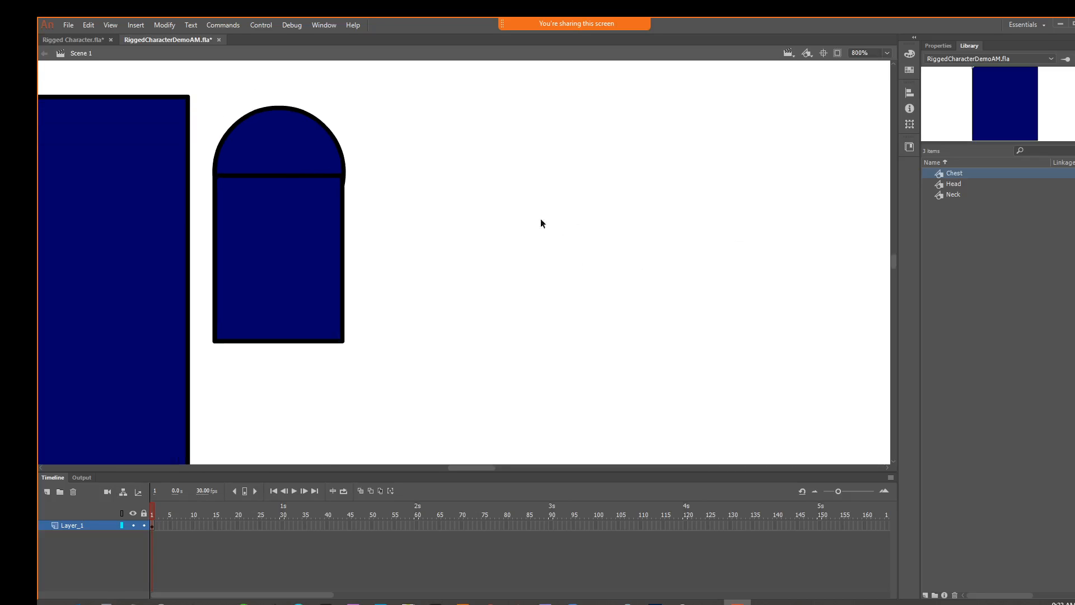
left_click_drag(300, 209, 374, 208)
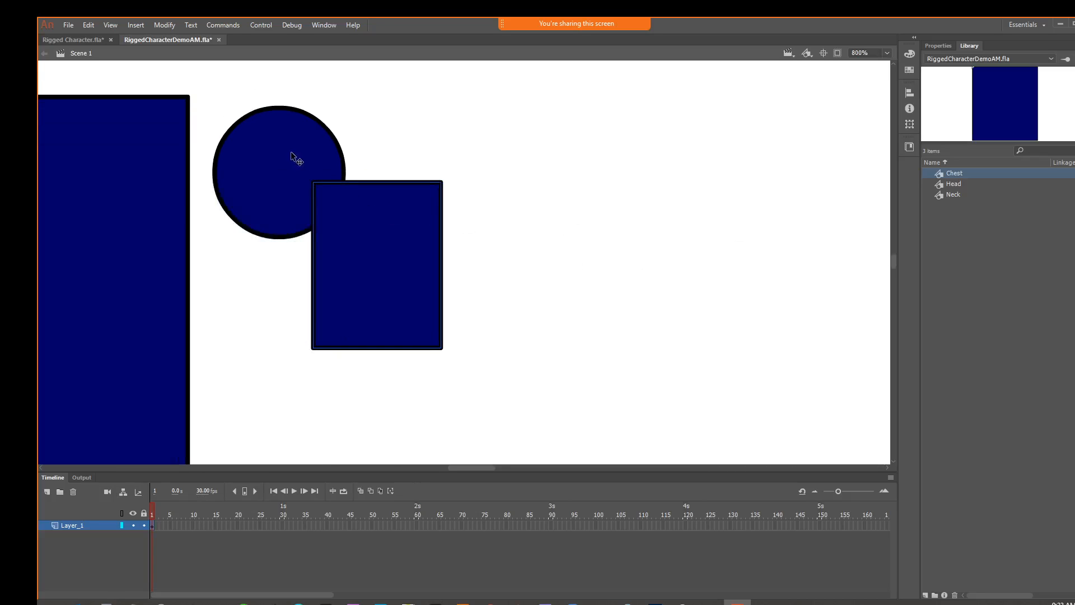
left_click_drag(292, 156, 570, 171)
left_click_drag(298, 130, 719, 338)
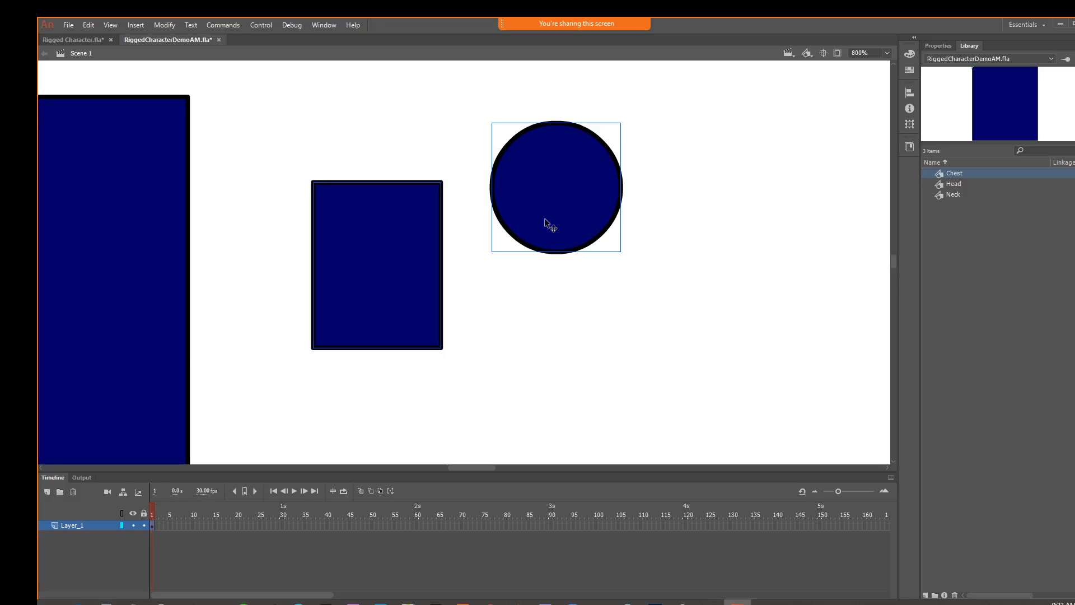
left_click_drag(546, 222, 435, 206)
left_click(774, 310)
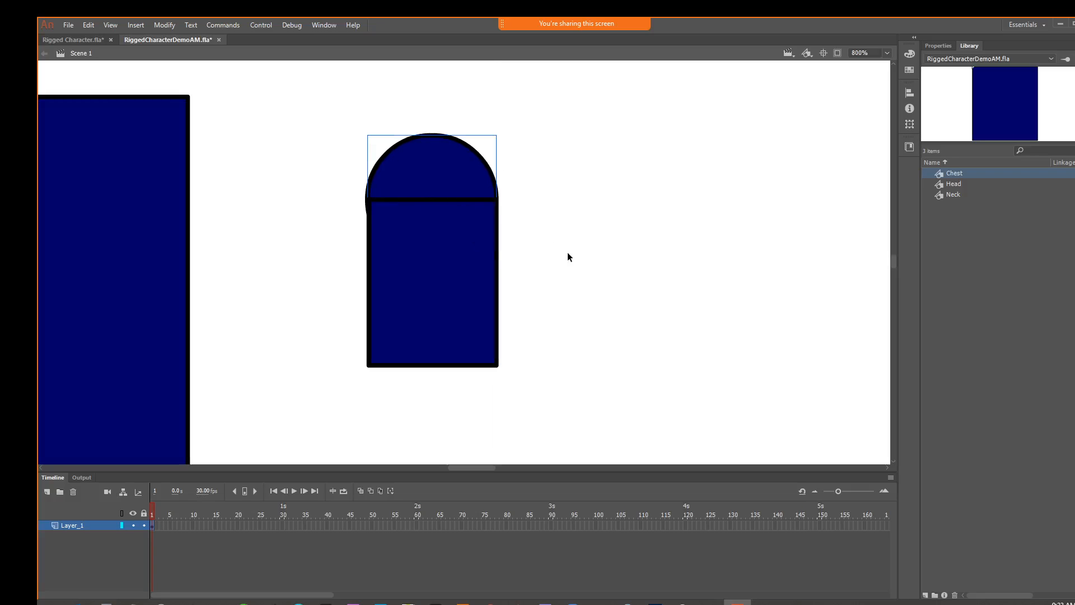
Select the arm rectangle together with the shoulder circle and group them
left_click_drag(296, 142, 573, 423)
right_click(472, 287)
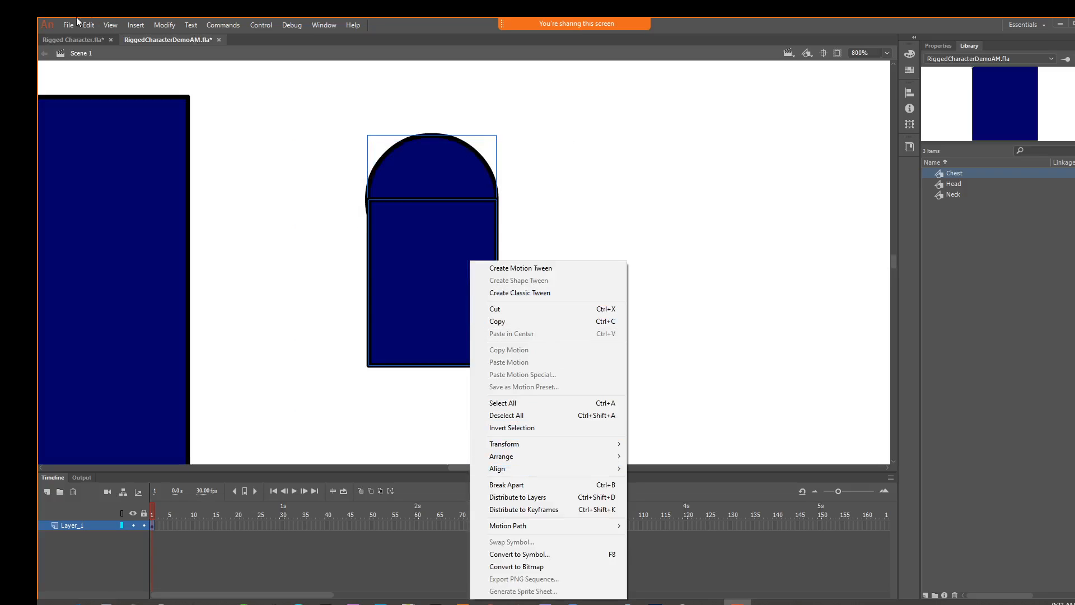
left_click(211, 25)
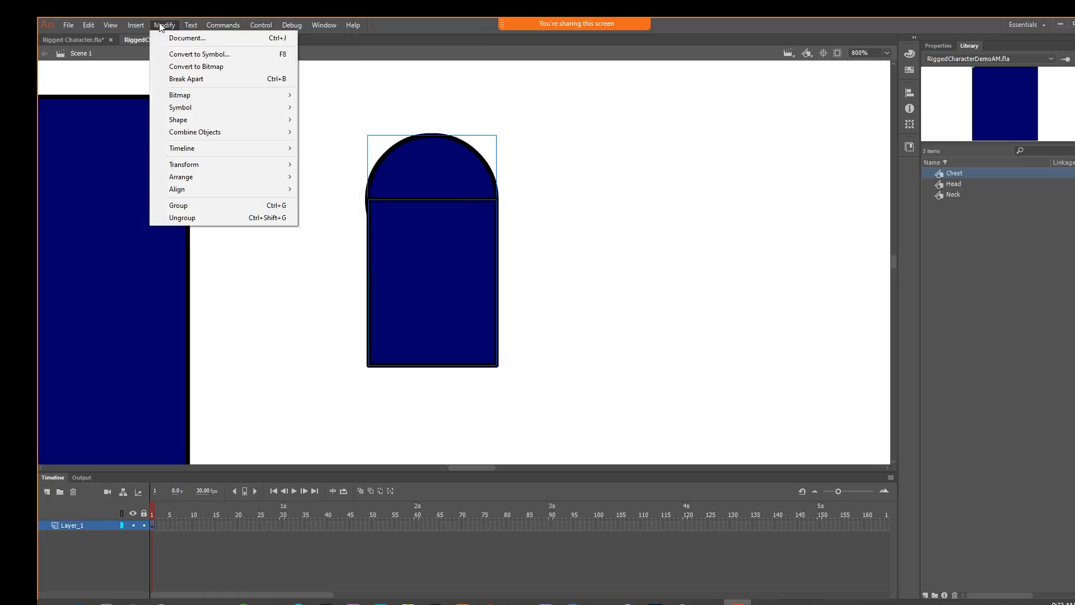
mouse_move(90, 26)
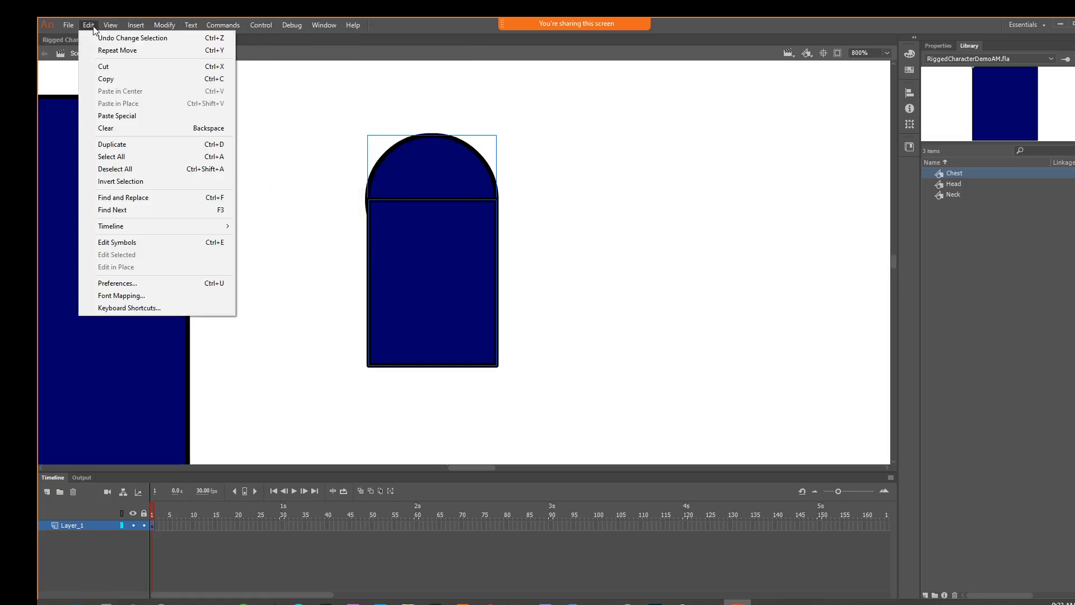
mouse_move(272, 26)
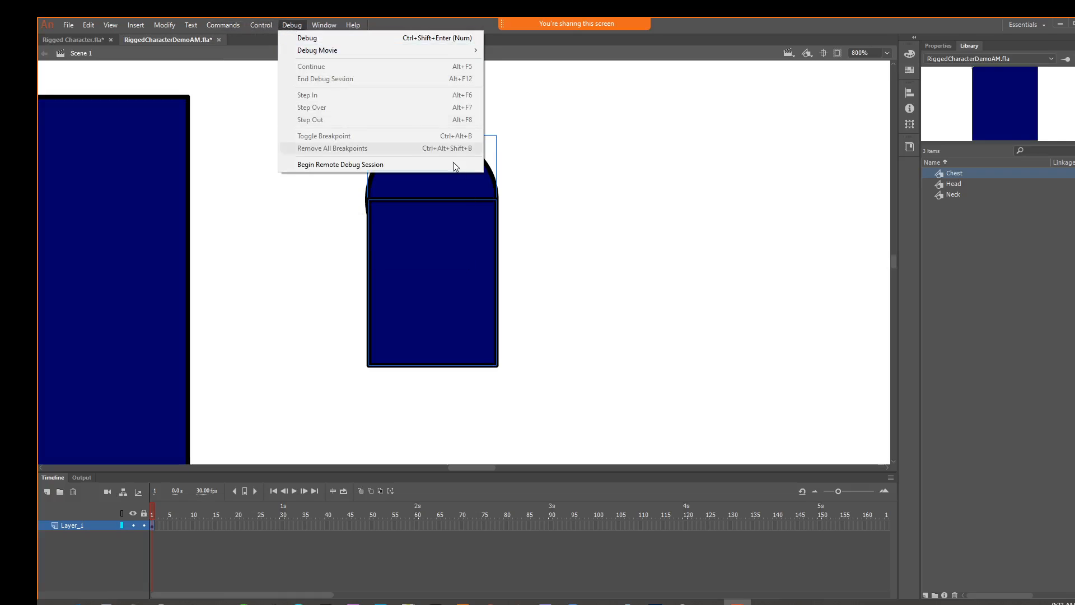
right_click(432, 243)
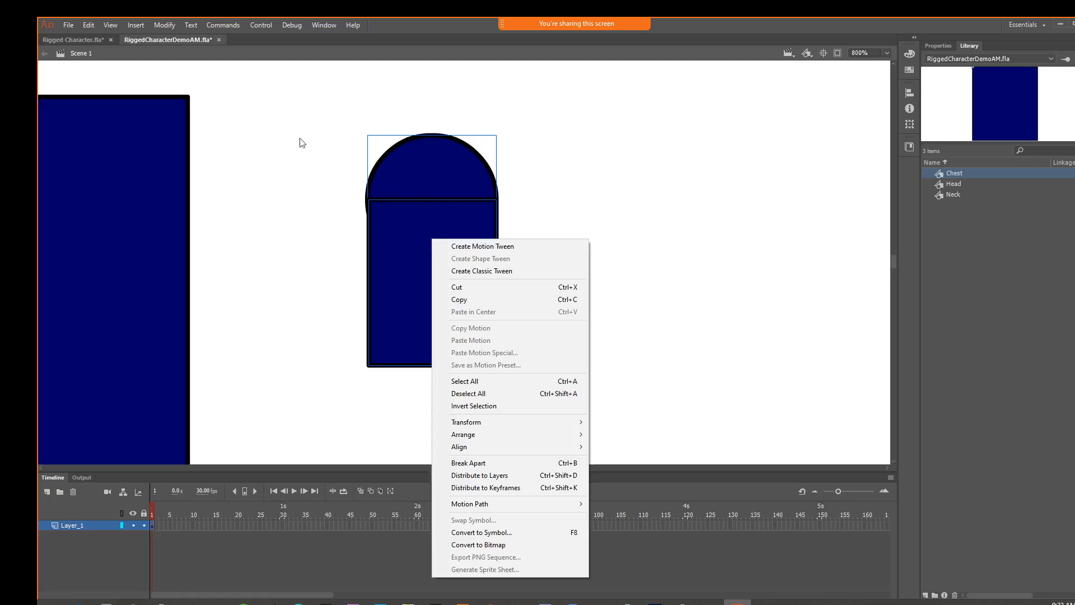
left_click(140, 29)
mouse_move(82, 29)
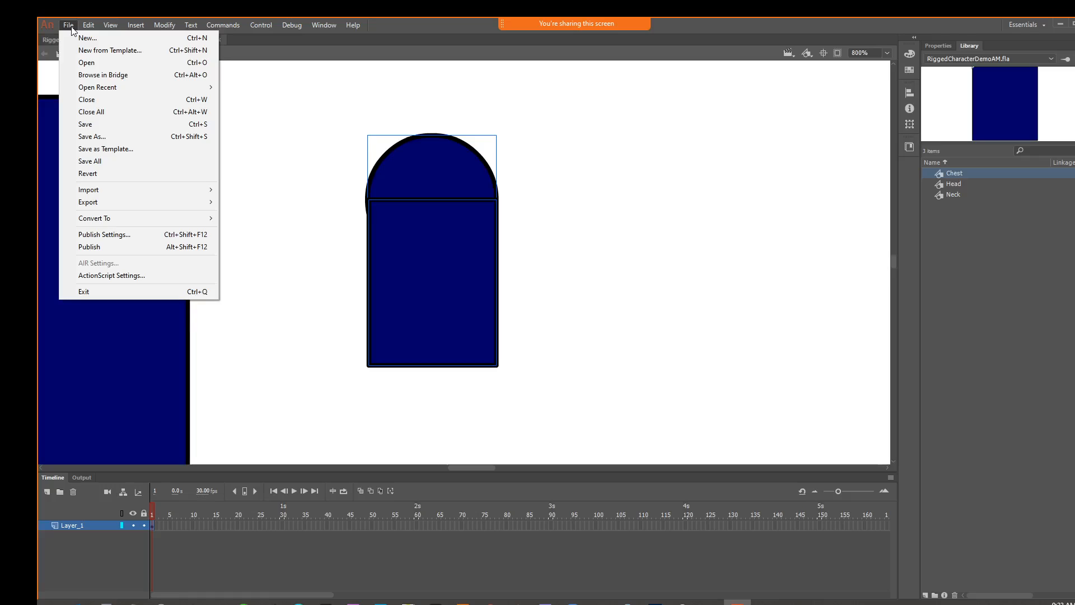
mouse_move(166, 28)
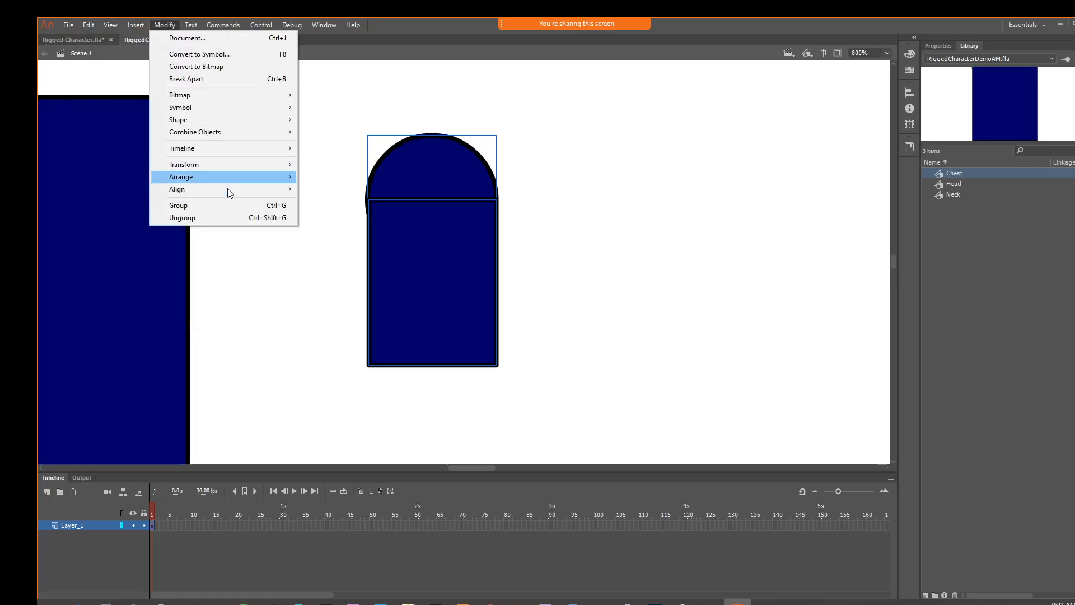
left_click(230, 205)
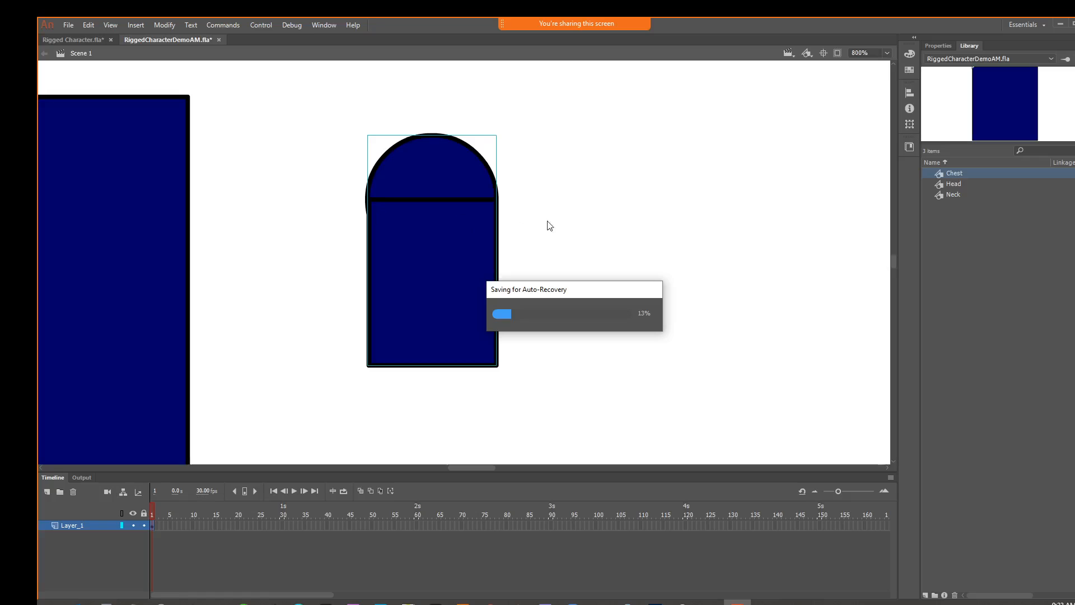
Delete the grouped arm shape beside the chest
right_click(438, 196)
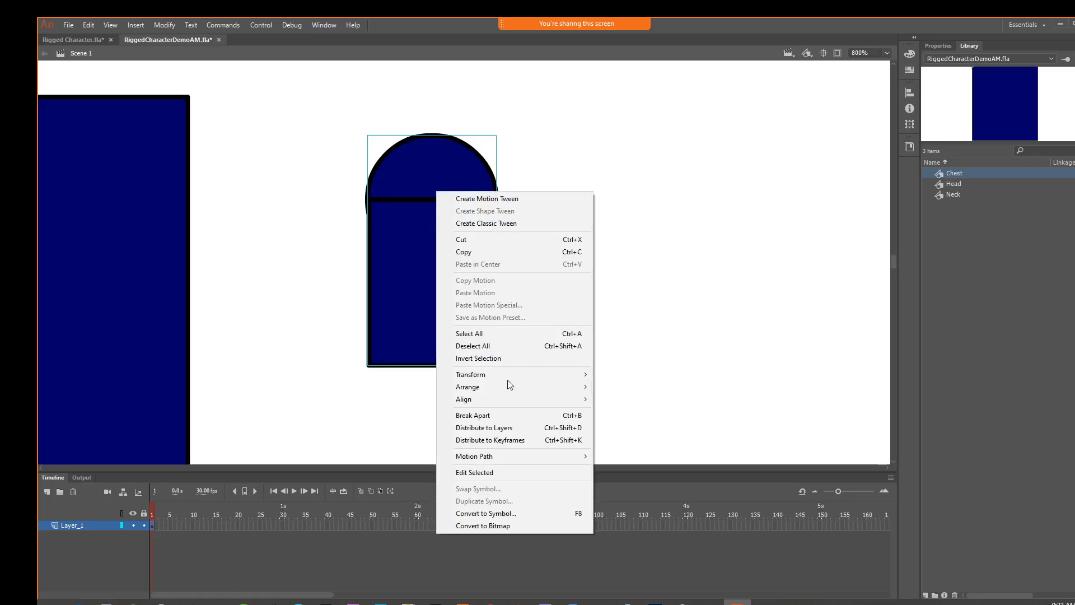
left_click(281, 133)
left_click_drag(309, 122, 603, 388)
key("Delete")
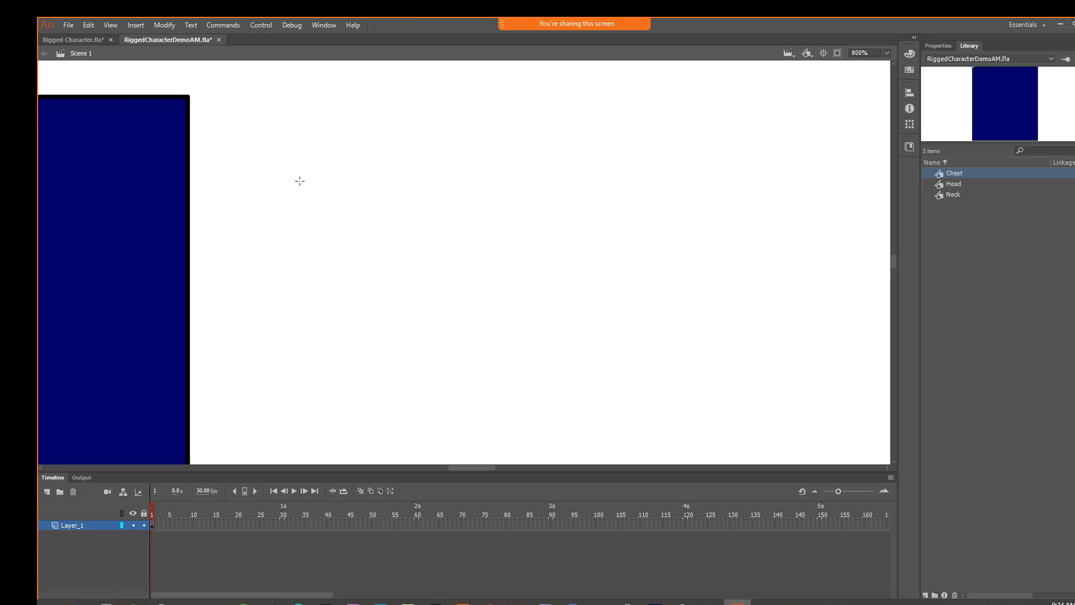
Draw a narrow arm rectangle beside the chest and try placing an oval of the same width on its upper edge
left_click_drag(286, 203, 373, 354)
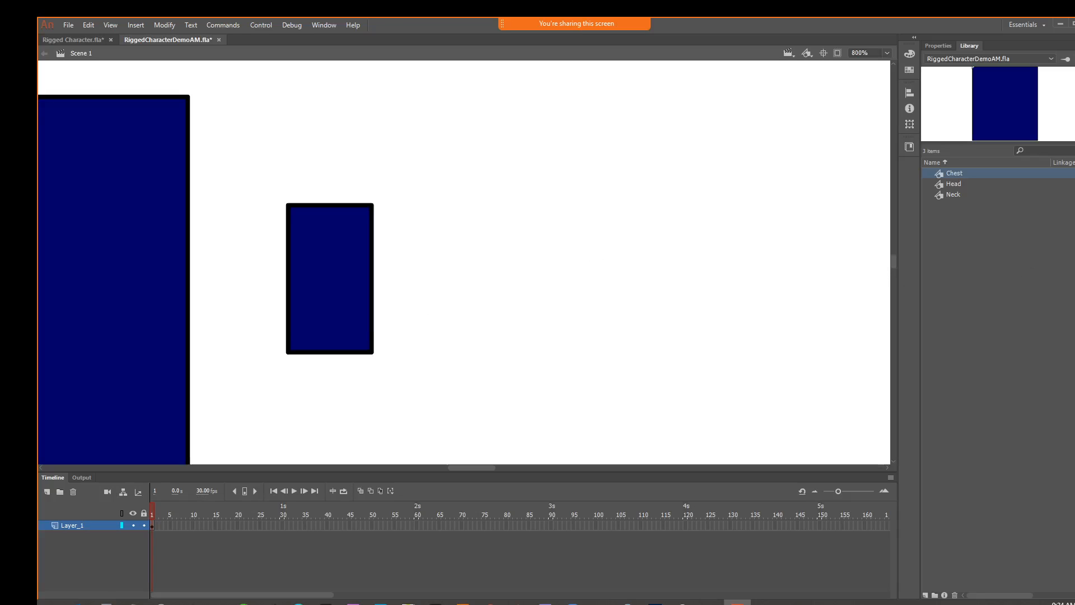
left_click(1074, 202)
left_click_drag(289, 204, 373, 136)
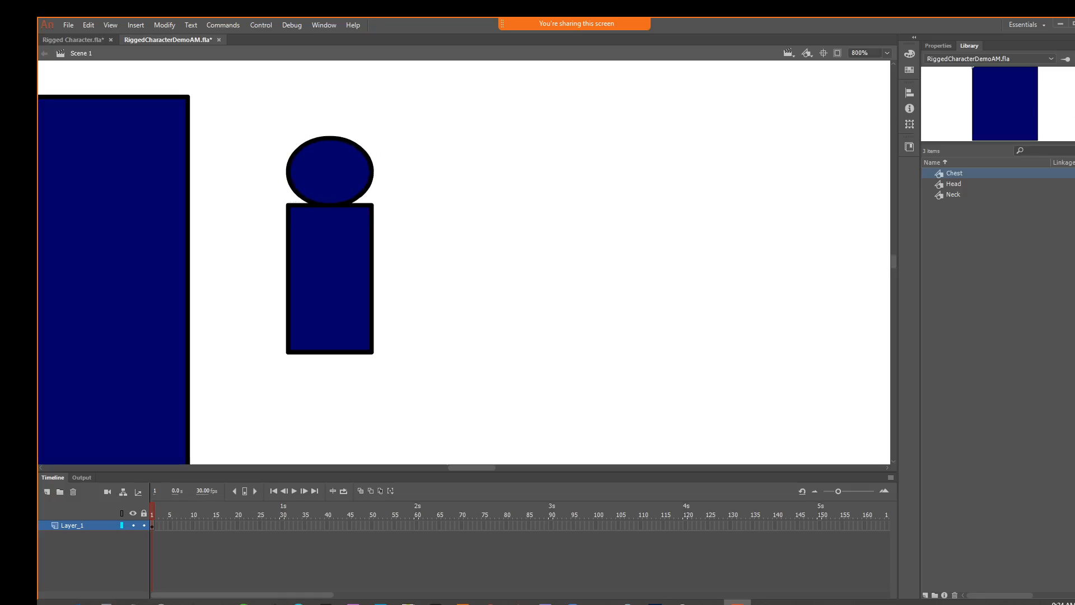
left_click_drag(342, 177, 342, 200)
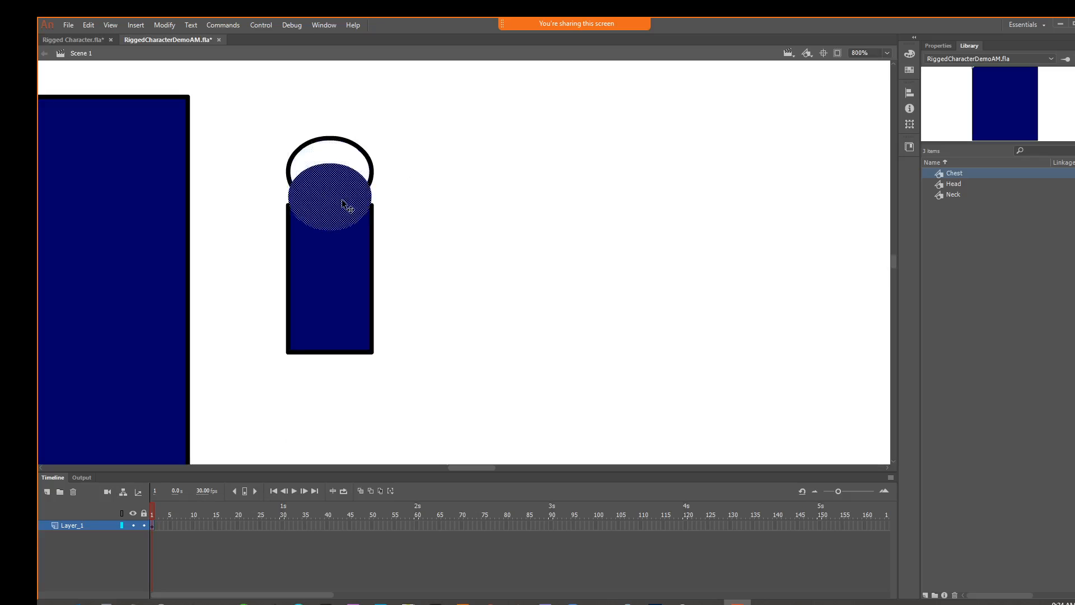
key("ctrl+z")
key("ctrl+z")
key("ctrl+z")
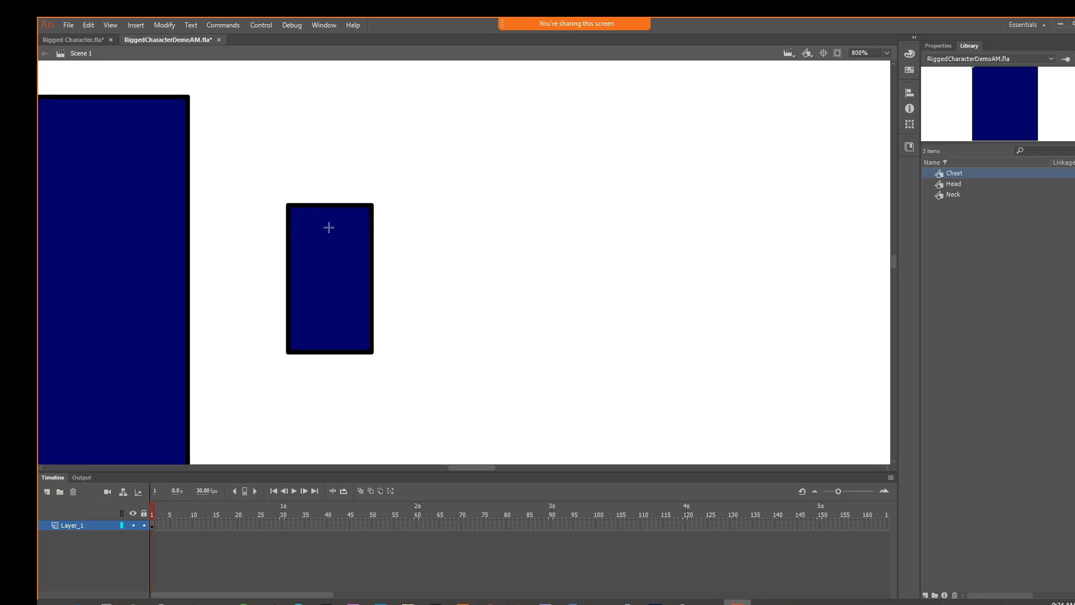
Draw a small circle over the arm rectangle's upper-left corner and try widening its fill with Free Transform
left_click_drag(332, 224, 286, 178)
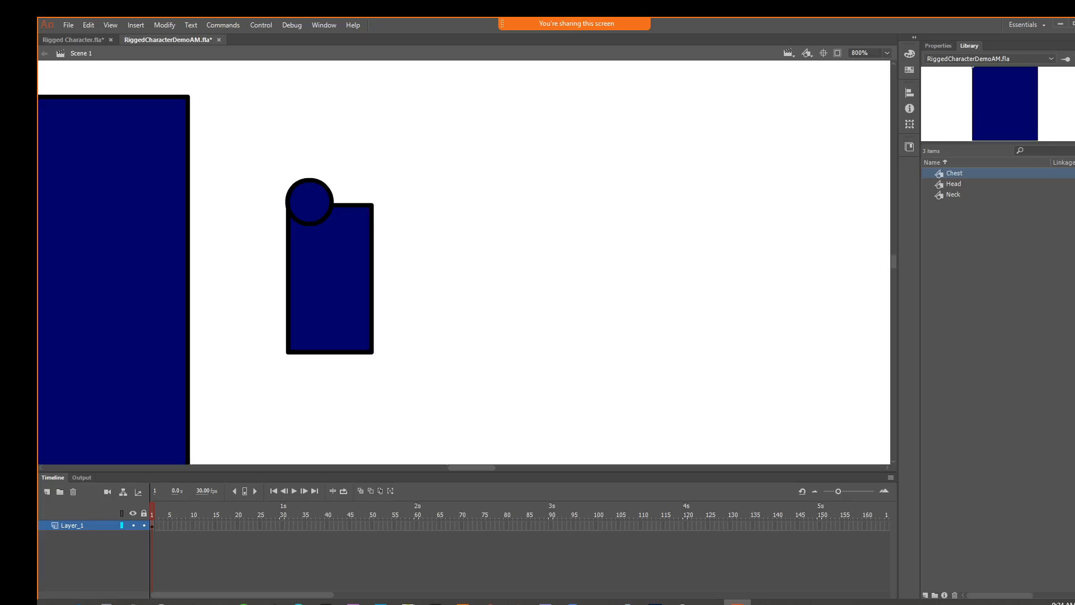
left_click(1074, 90)
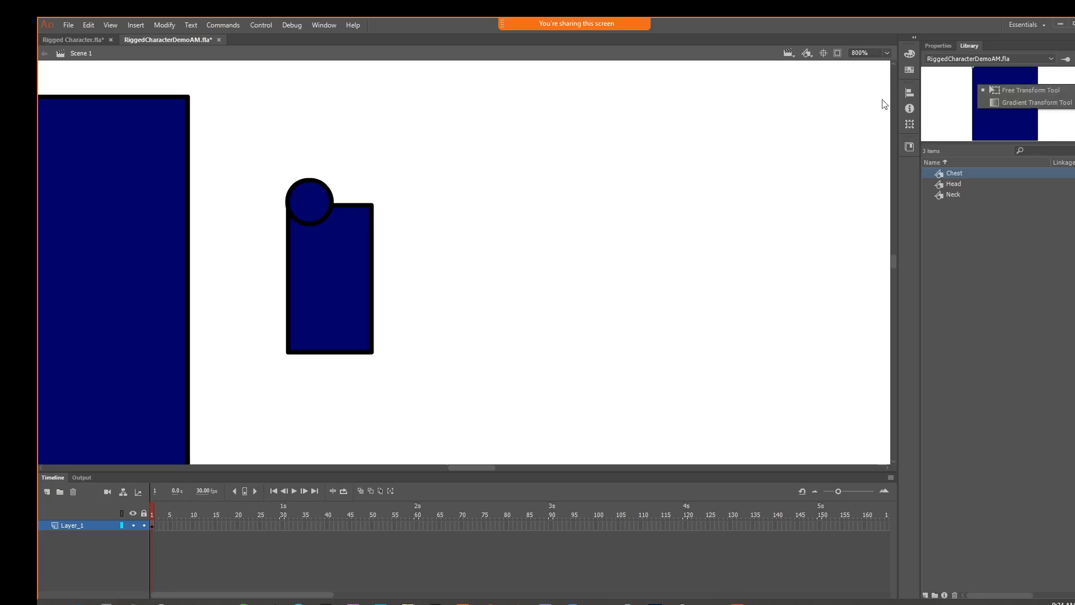
left_click(291, 199)
left_click_drag(331, 200, 363, 201)
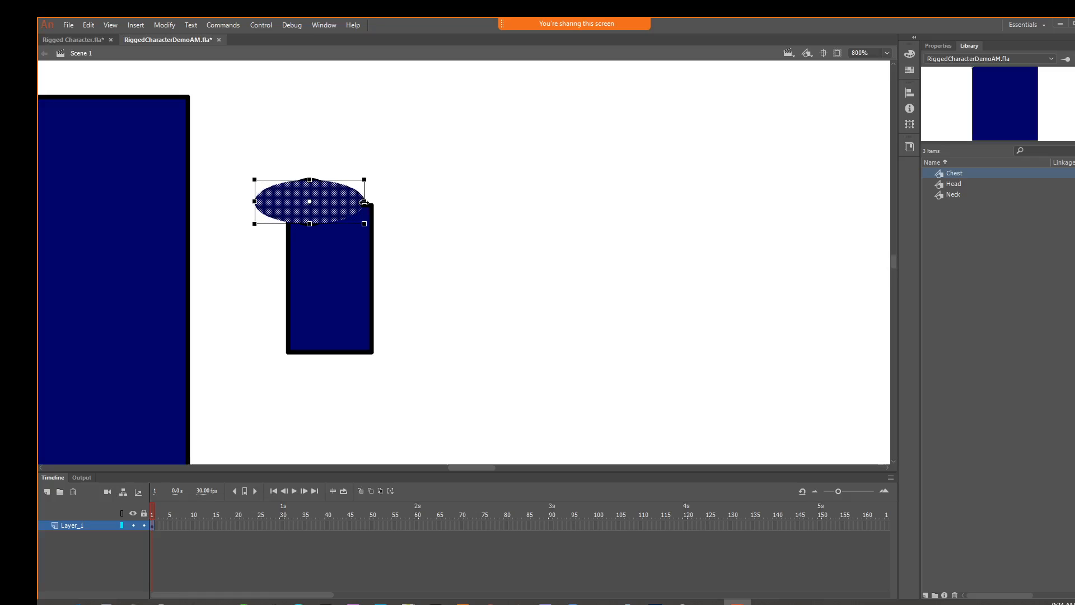
key("ctrl+z")
key("ctrl+shift+a")
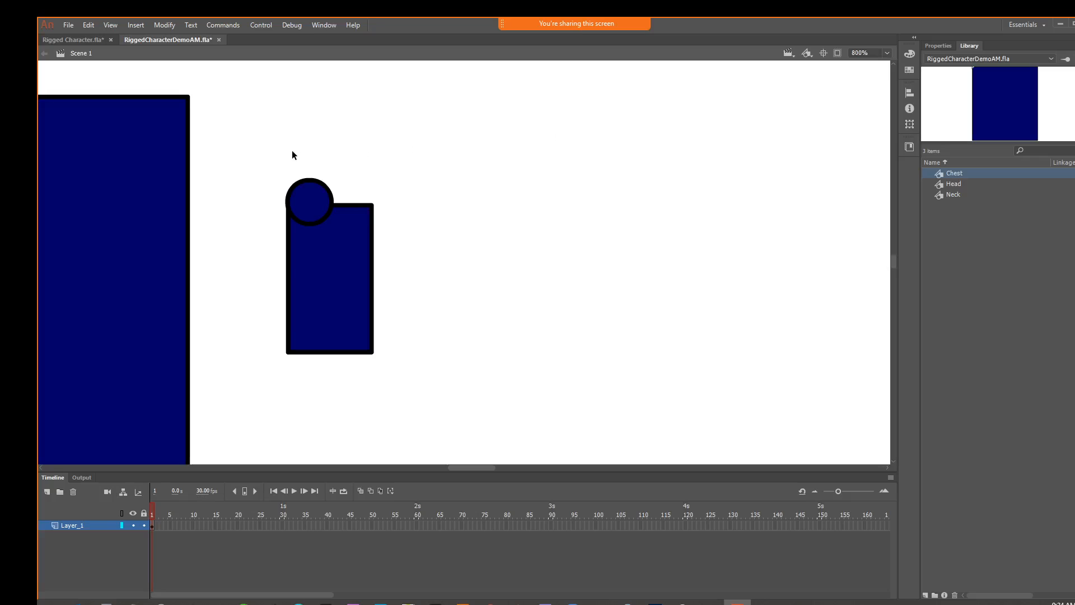
Delete the arm rectangle and its corner circle, including the leftover strip
left_click_drag(291, 153, 477, 404)
key("Delete")
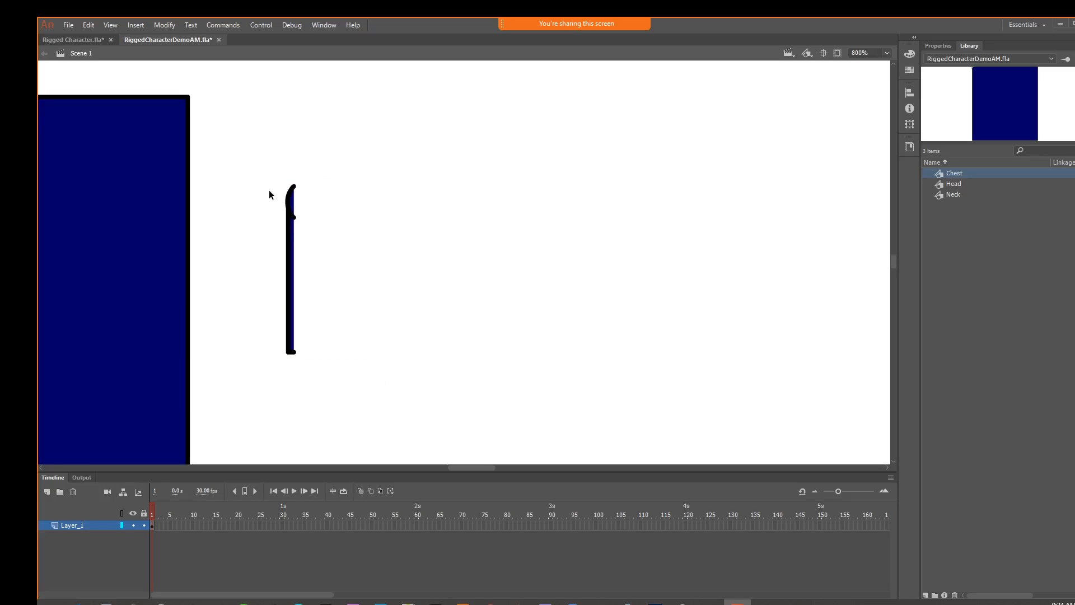
left_click_drag(265, 166, 430, 416)
key("Delete")
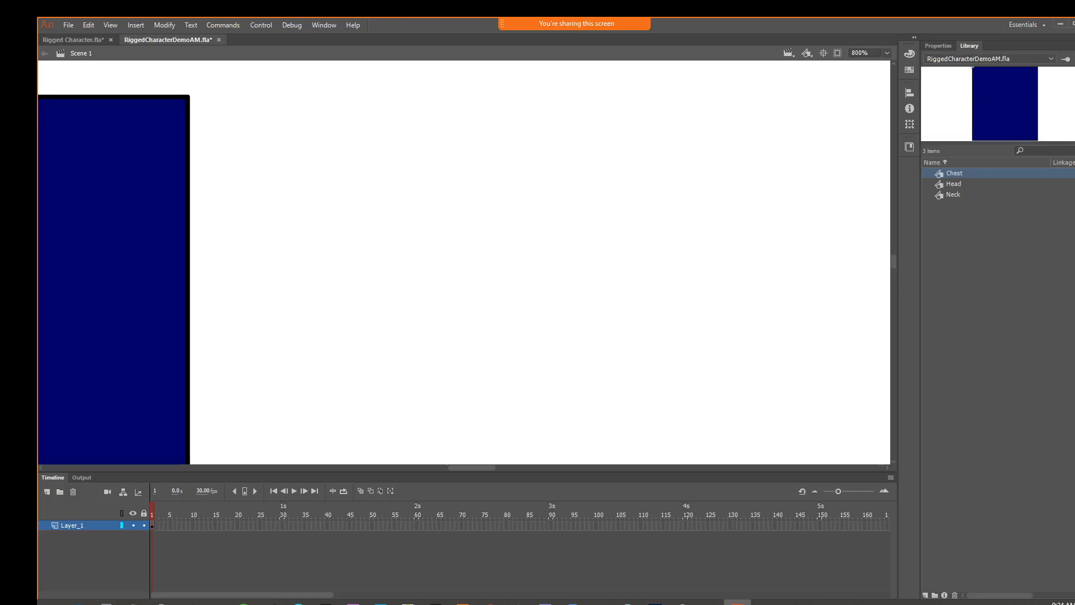
Draw an outline-free navy arm about 19 by 49 px beside the chest from a rectangle capped by an oval of matching width
mouse_move(249, 191)
left_mouse_down()
mouse_move(297, 300)
mouse_move(317, 317)
left_mouse_up()
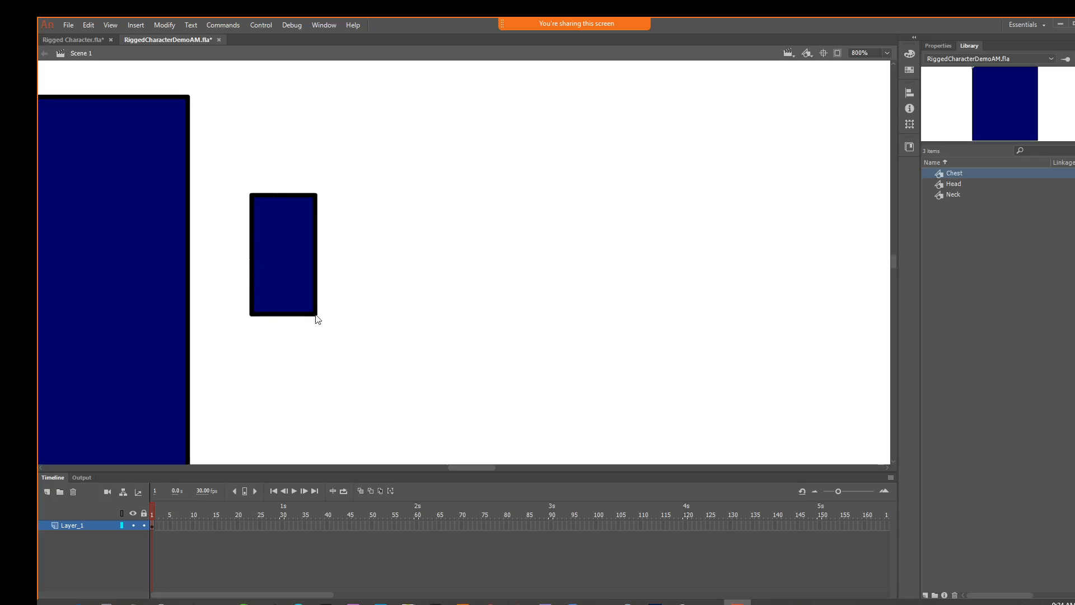
key("ctrl+z")
left_click(936, 46)
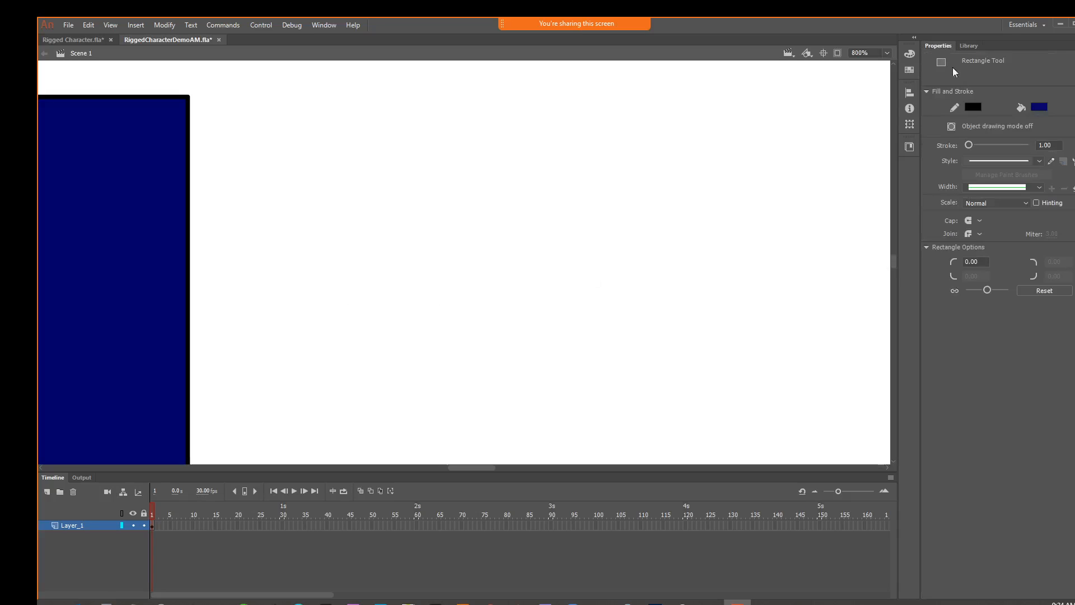
left_click(973, 108)
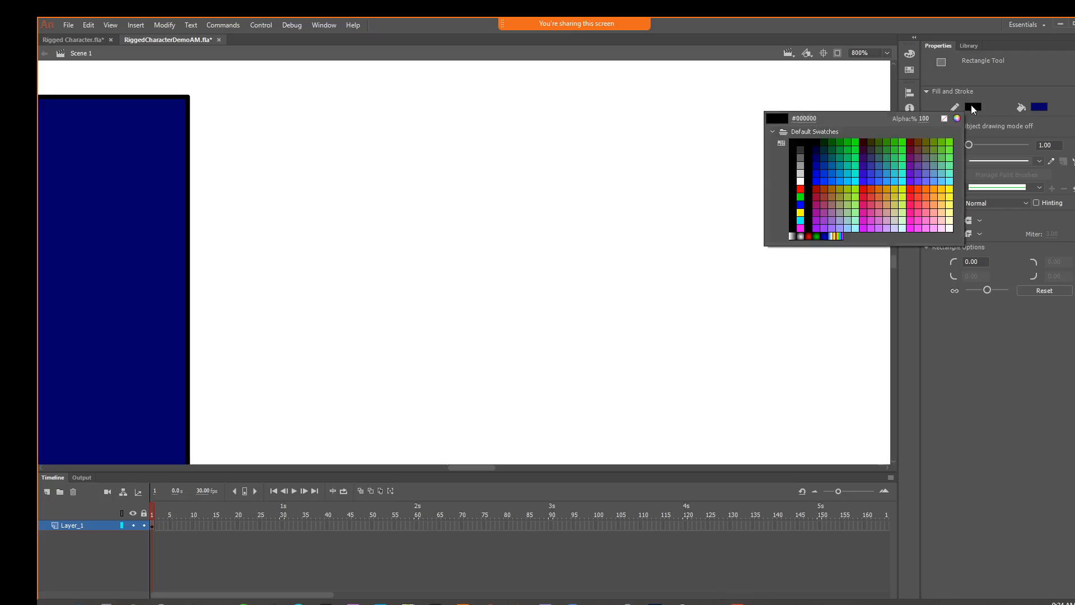
left_click(943, 118)
left_click_drag(243, 176, 327, 353)
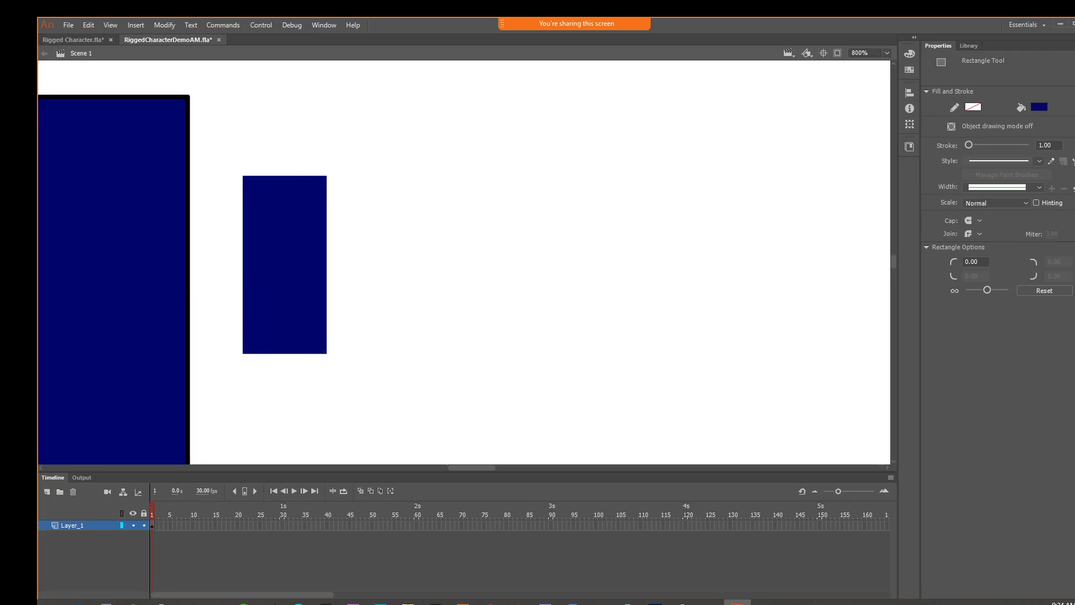
key("o")
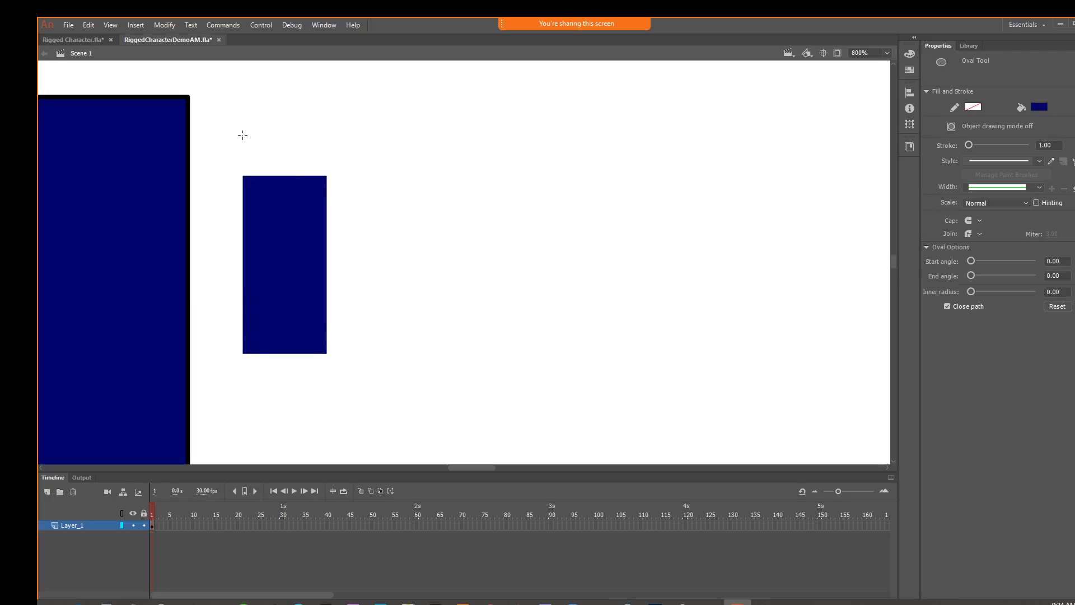
left_click_drag(242, 135, 328, 212)
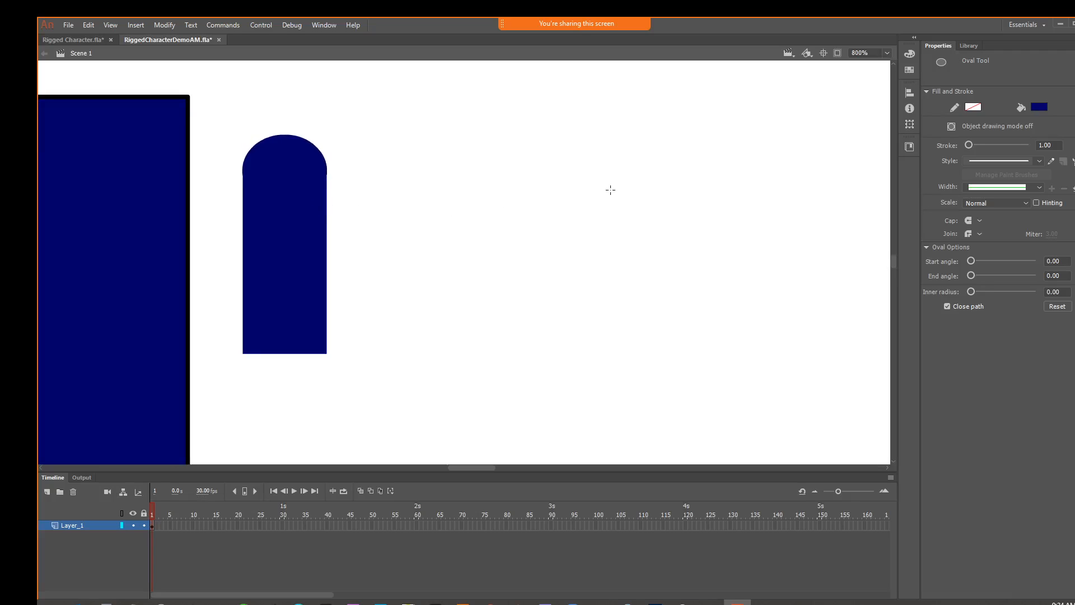
Convert the whole rounded arm shape into a Graphic symbol named Upper Arm
key("v")
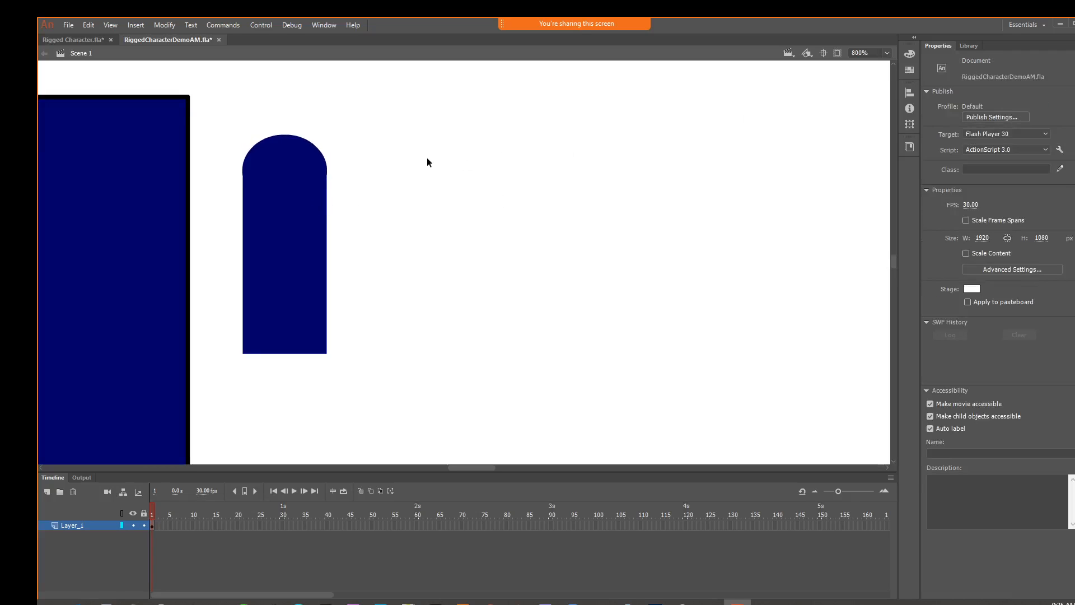
left_click_drag(224, 131, 353, 358)
right_click(300, 259)
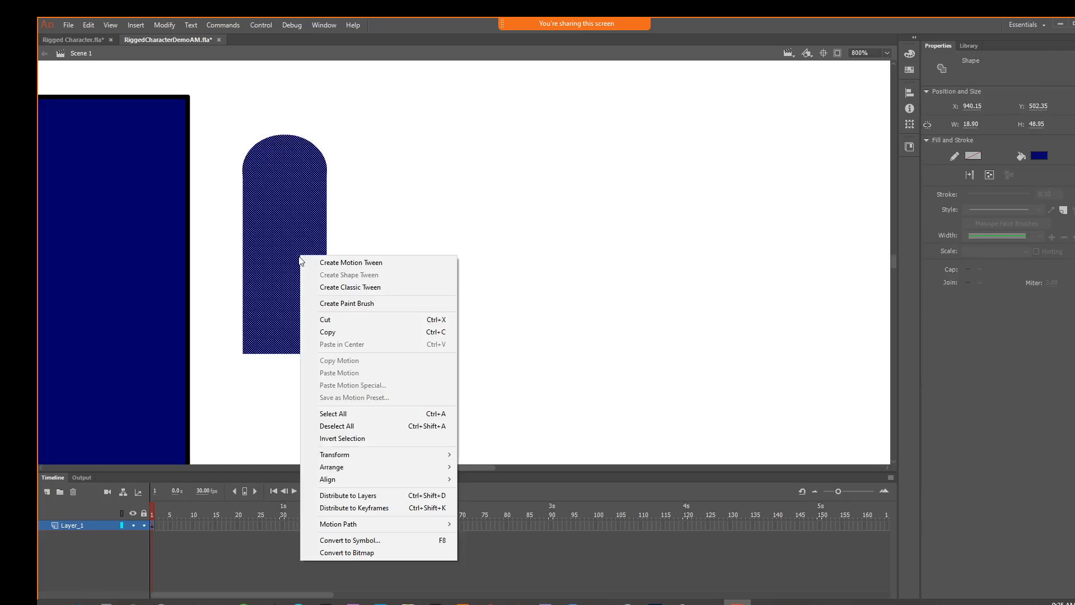
left_click(165, 25)
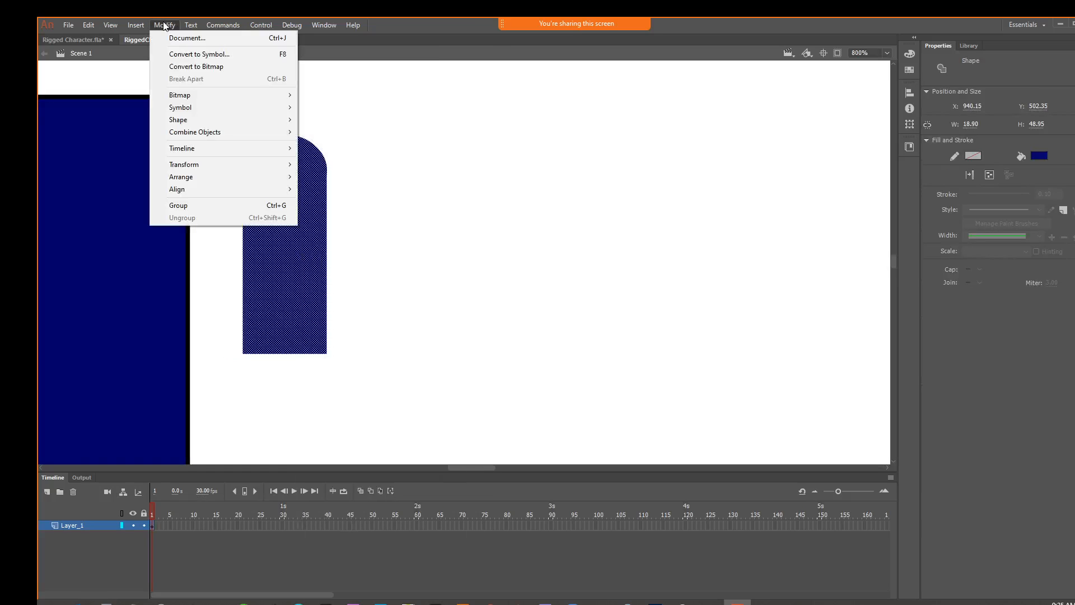
left_click(198, 54)
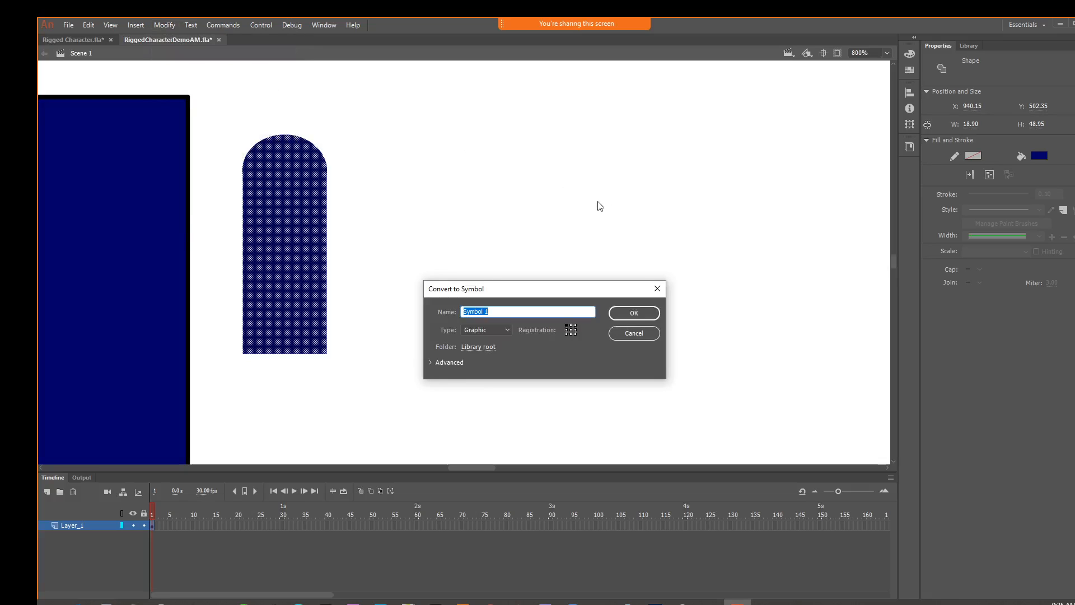
type("Upper Arm")
key("Return")
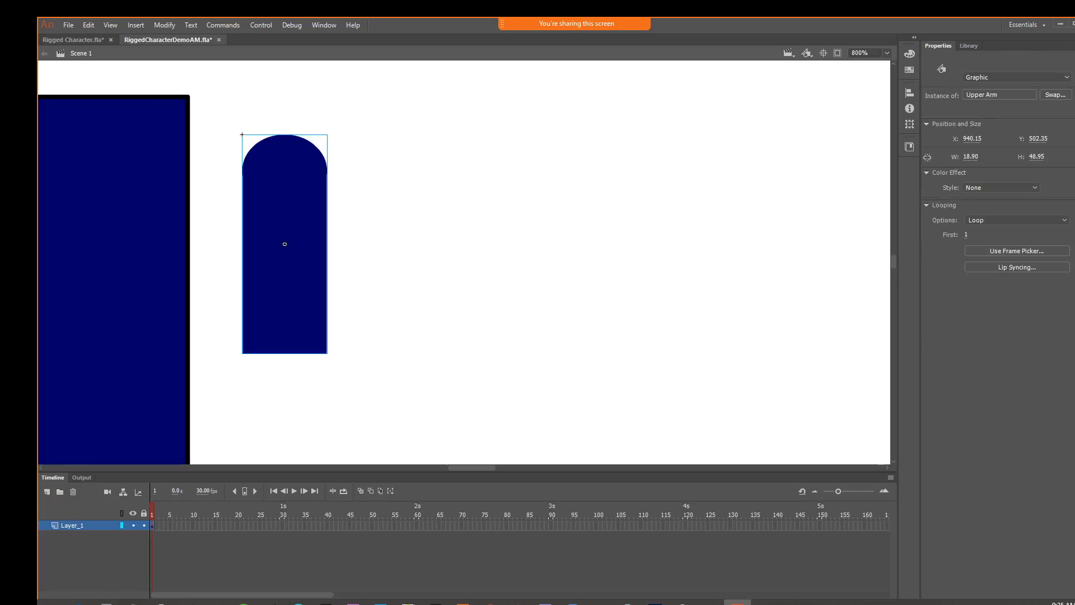
Move the upper arm closer to the chest and set its pivot at the top centre of its rounded end
key("space")
left_click_drag(471, 290, 602, 344)
left_click_drag(454, 318, 435, 294)
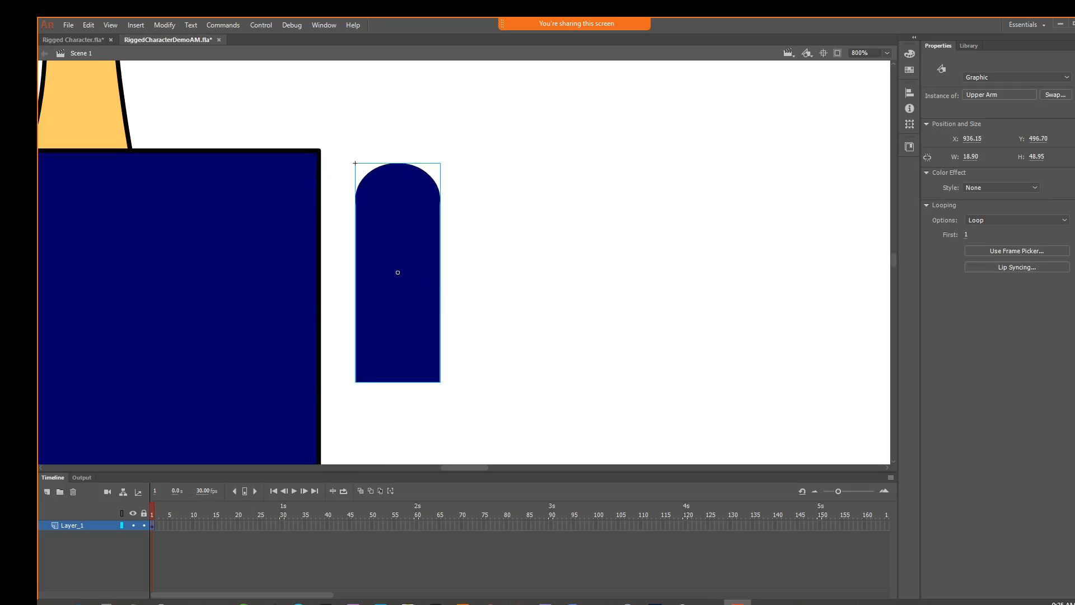
key("q")
left_click_drag(397, 273, 397, 163)
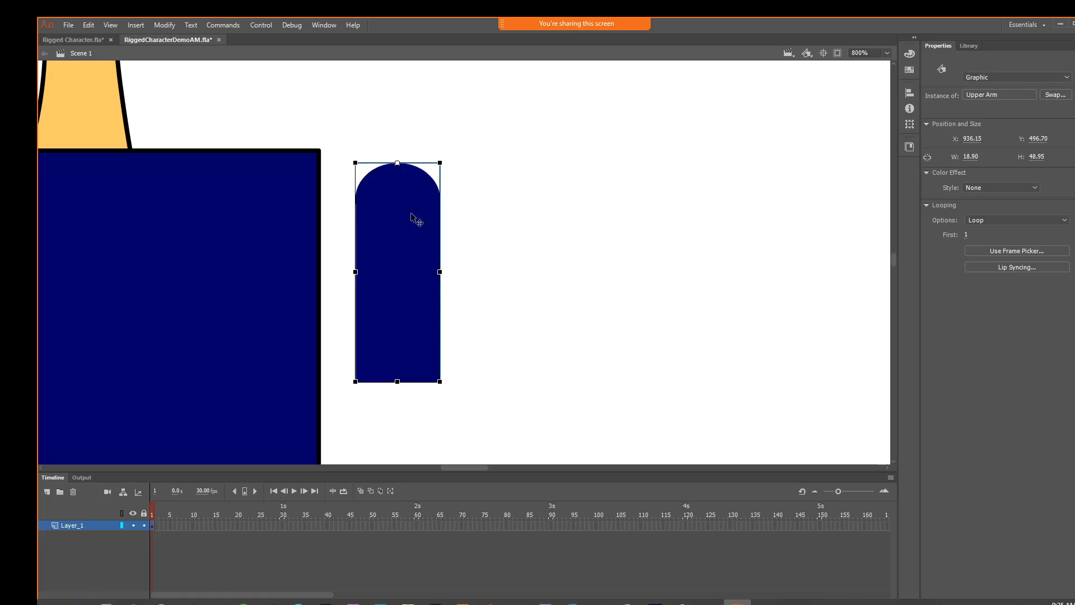
Try rotating the upper arm about 45 degrees outward with its rounded end over the chest's upper corner
left_click_drag(442, 391, 643, 336)
left_click_drag(508, 292, 422, 289)
left_click_drag(457, 333, 474, 308)
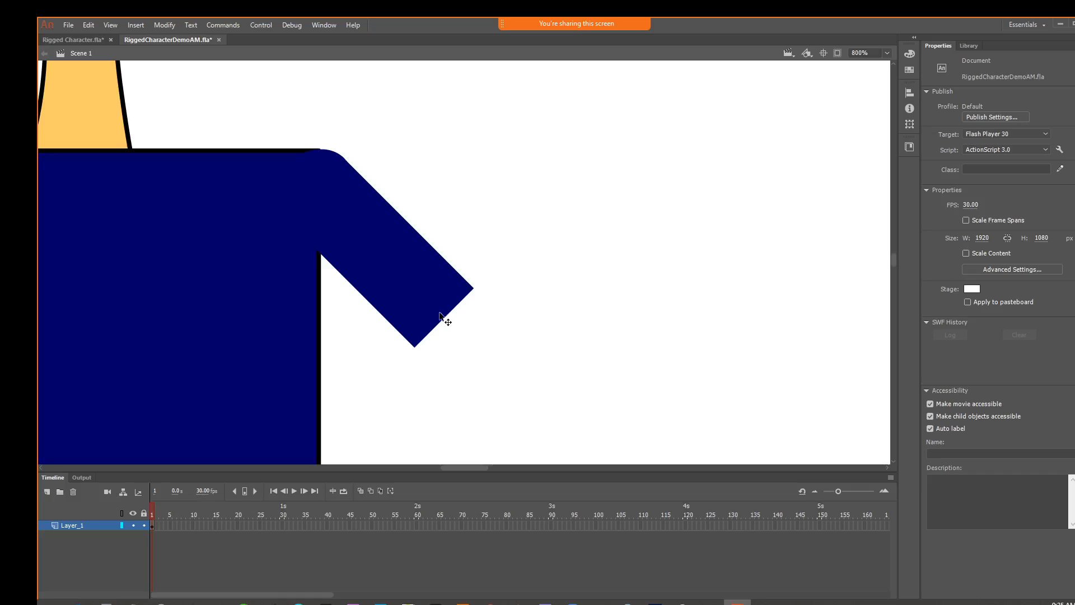
left_click(445, 317)
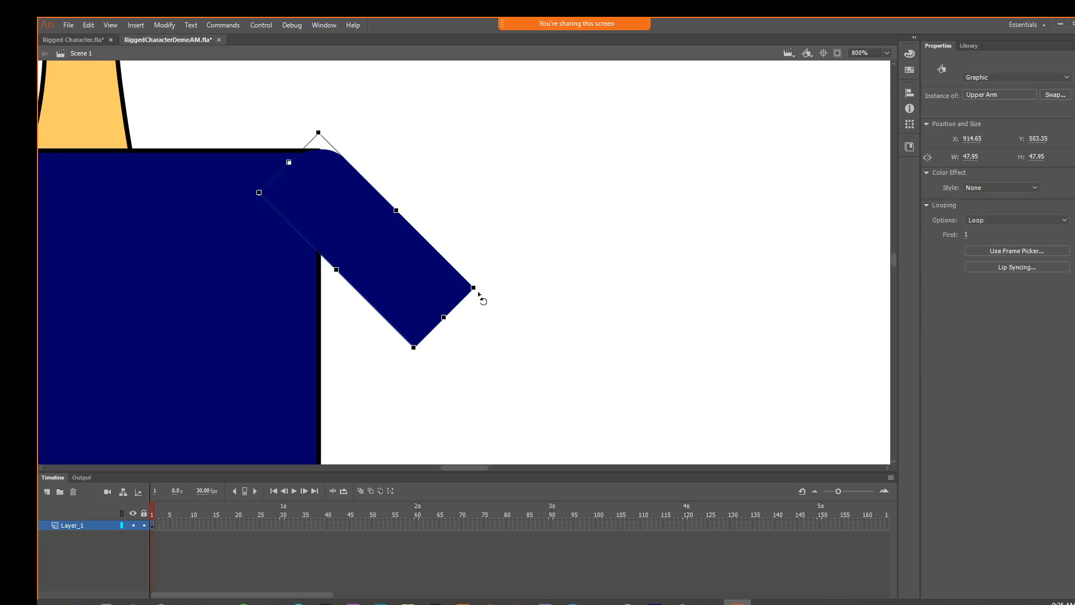
left_click_drag(482, 297, 547, 344)
key("ctrl+minus")
key("ctrl+minus")
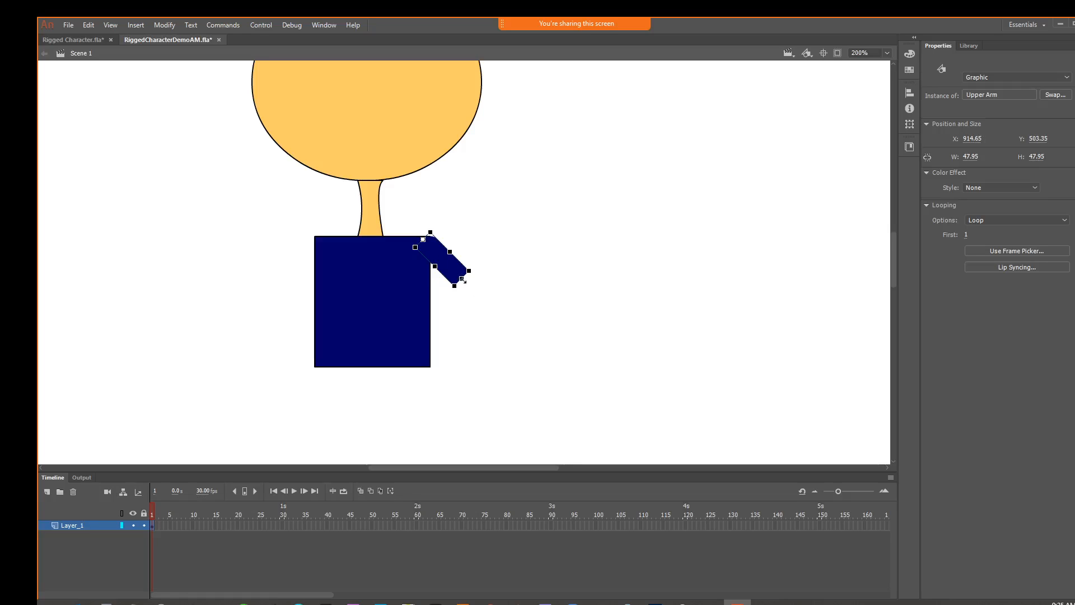
Straighten the upper arm upright beside the chest and lengthen it to about 65 px
mouse_move(462, 278)
left_mouse_down()
mouse_move(488, 302)
mouse_move(477, 292)
mouse_move(456, 316)
mouse_move(427, 322)
mouse_move(450, 289)
left_mouse_up()
left_click(477, 311)
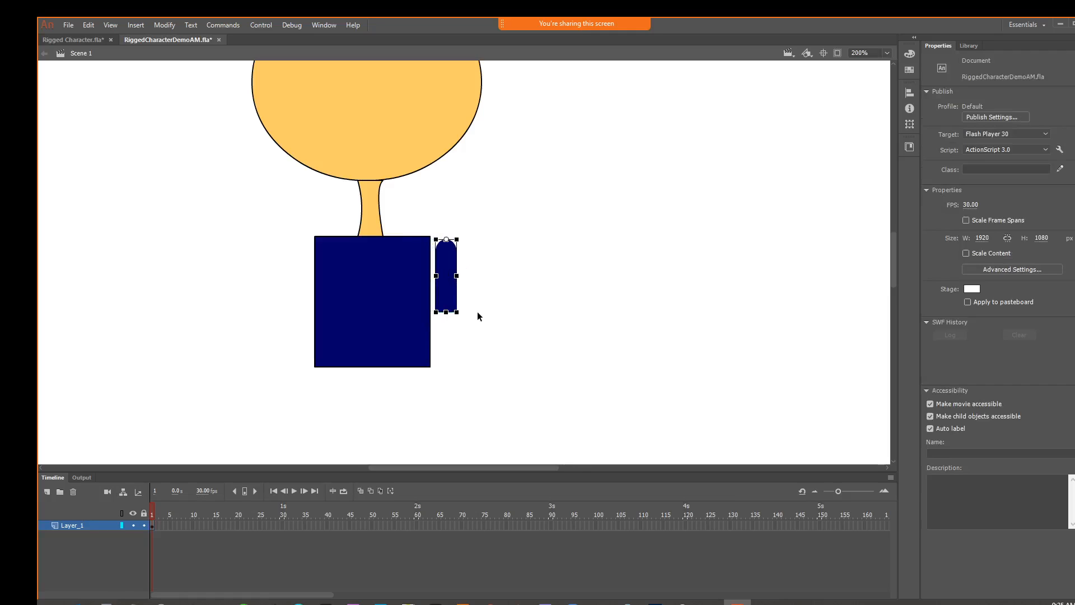
left_click(454, 292)
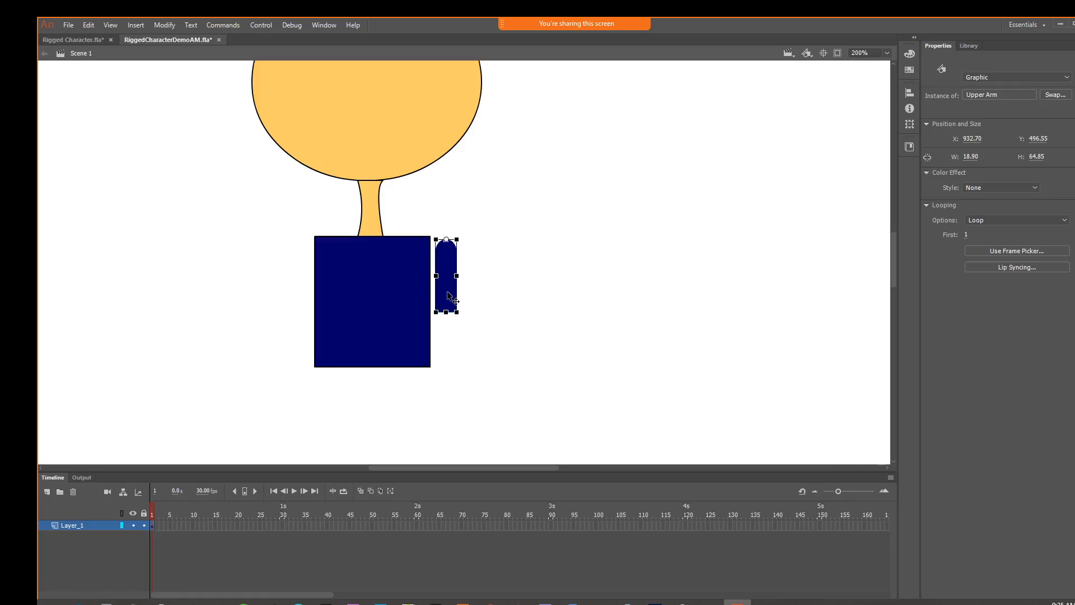
Duplicate the upper arm as a shorter piece about 44 px tall and align it over the original's lower end
left_click(968, 44)
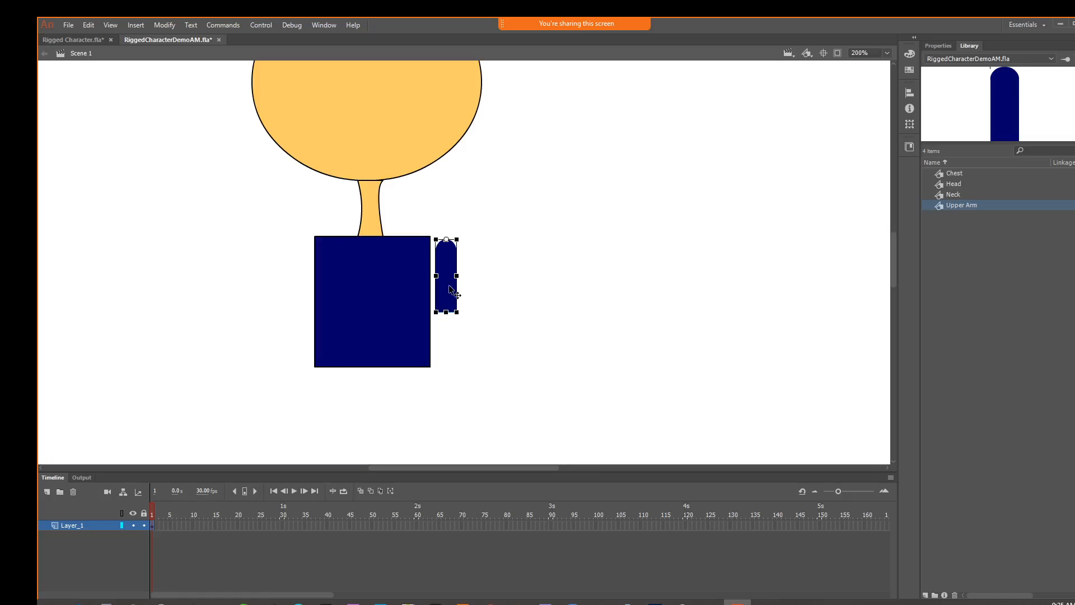
left_click_drag(449, 288, 467, 342)
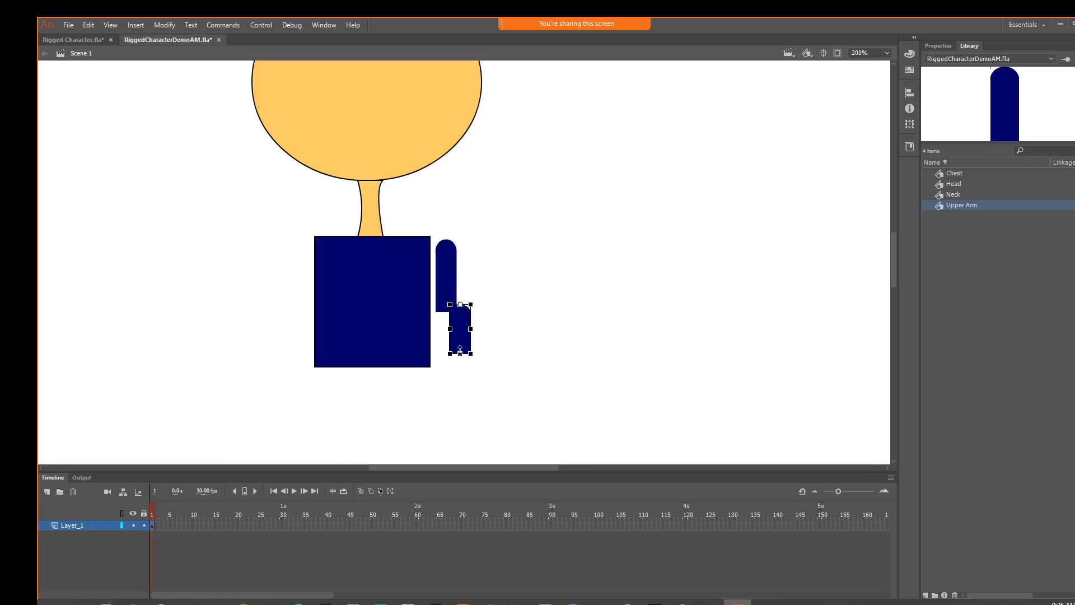
key("ctrl+equal")
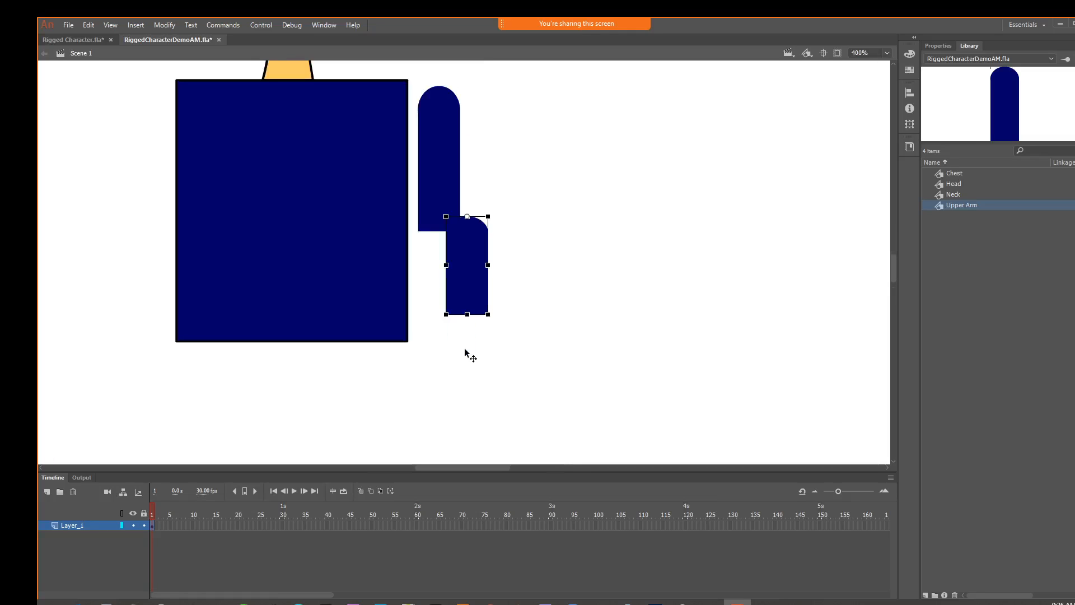
left_click_drag(478, 288, 452, 288)
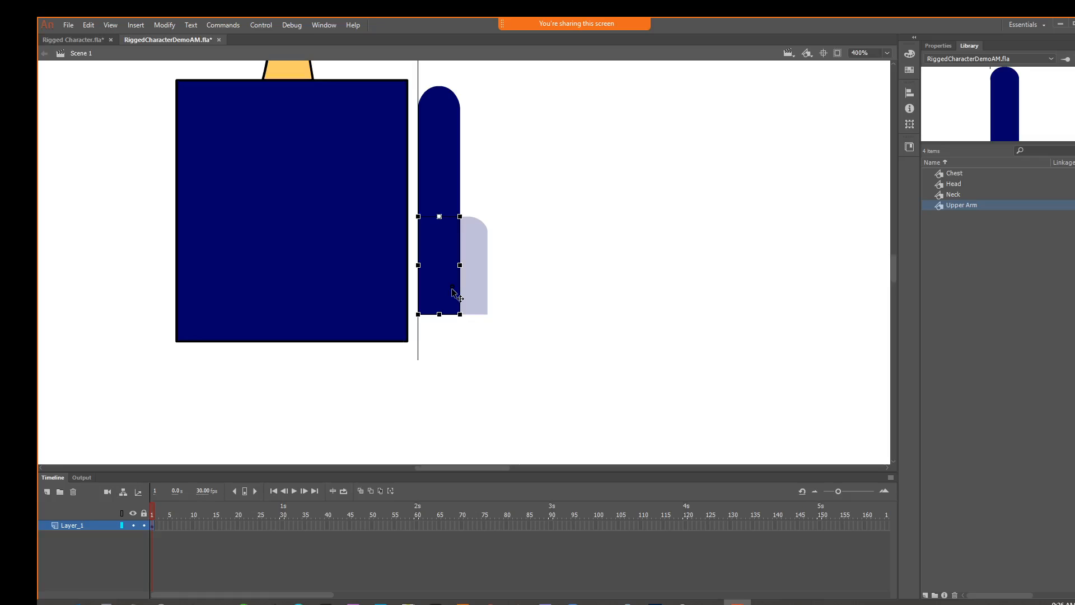
left_click_drag(452, 288, 452, 289)
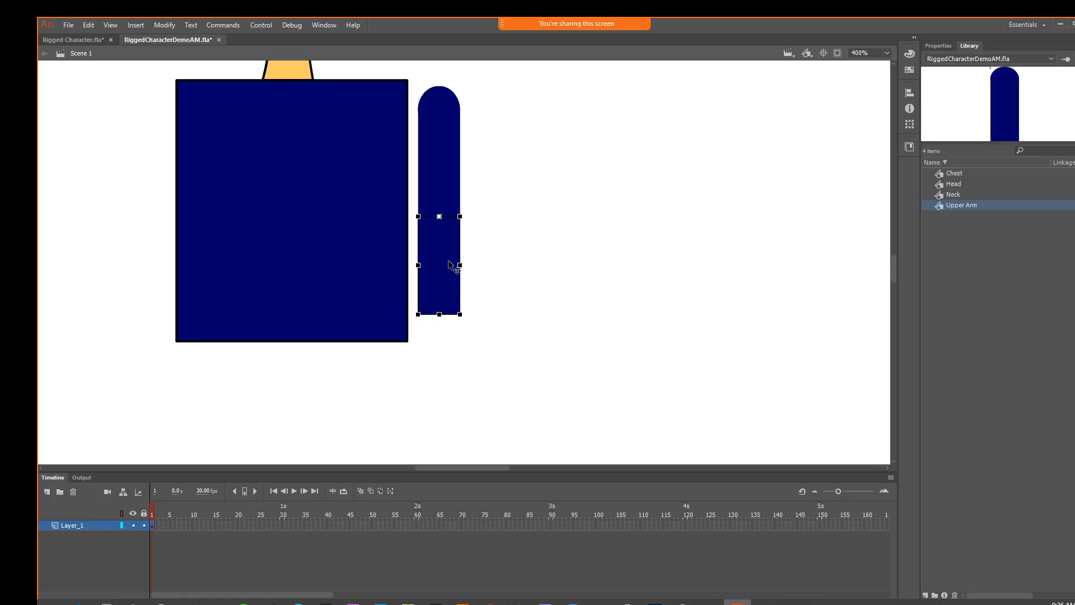
Convert the shorter arm copy into a Graphic symbol named Lower Arm
left_click(164, 24)
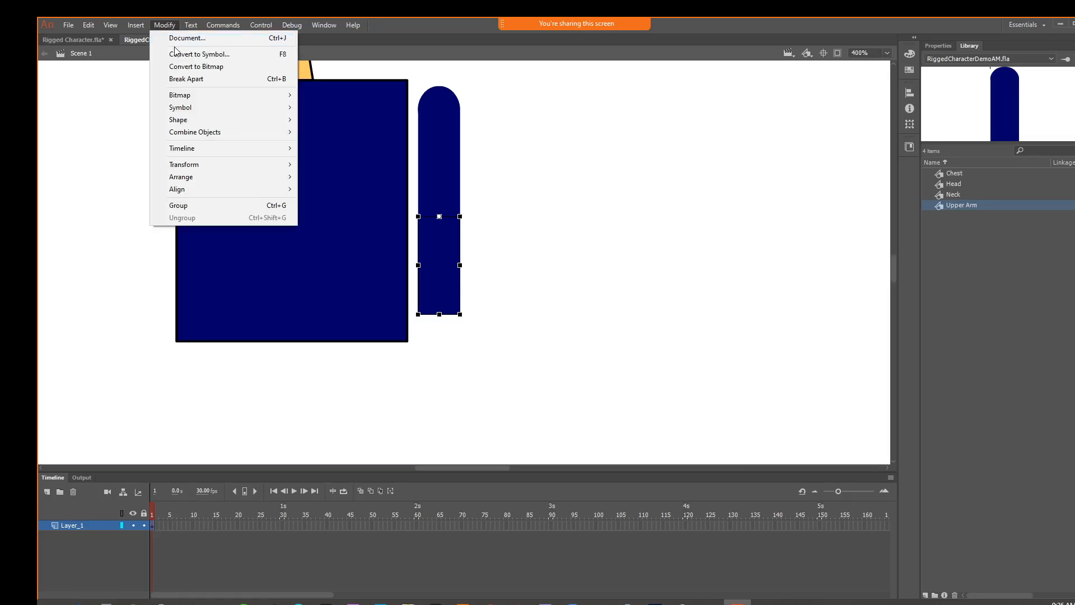
left_click(178, 53)
type("Lower Arm")
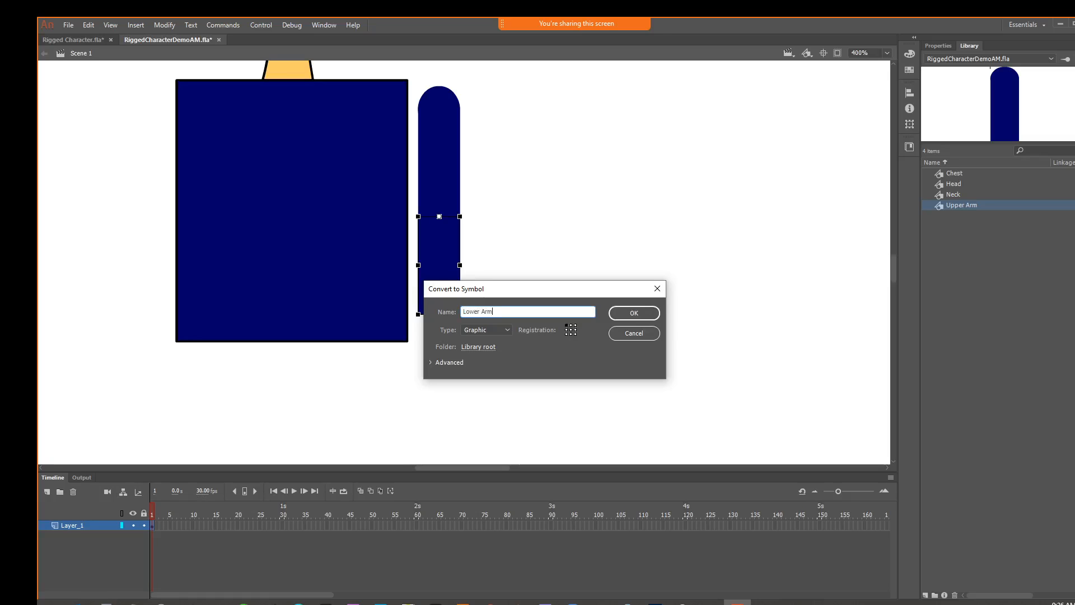
key("Return")
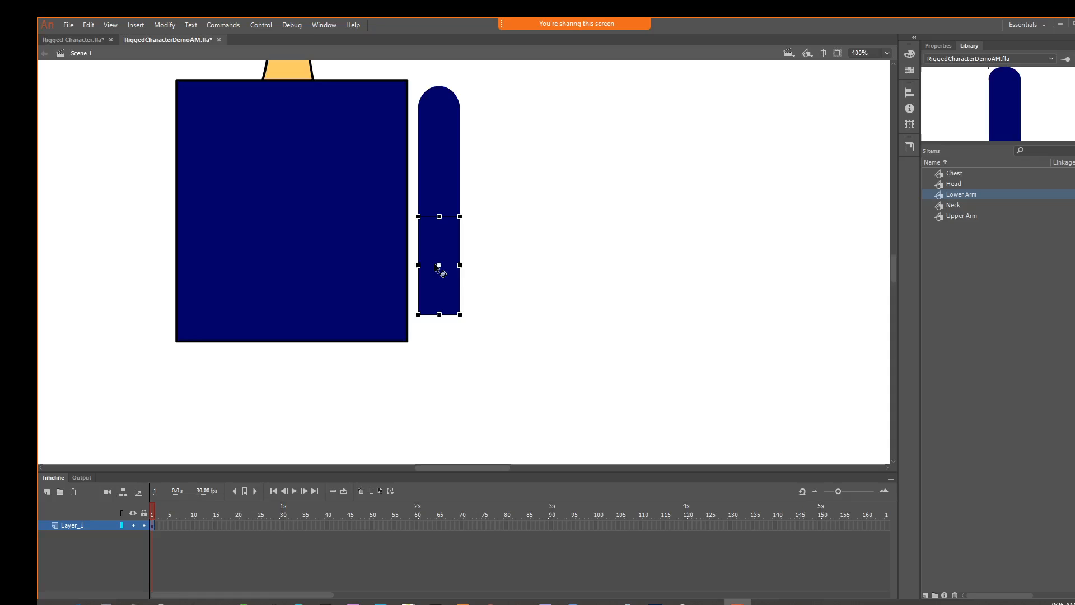
Overlap the lower arm with the upper arm's end, set its pivot on the centreline just below its upper edge, and test its rotation
mouse_move(439, 261)
left_mouse_down()
mouse_move(440, 247)
mouse_move(439, 271)
left_mouse_up()
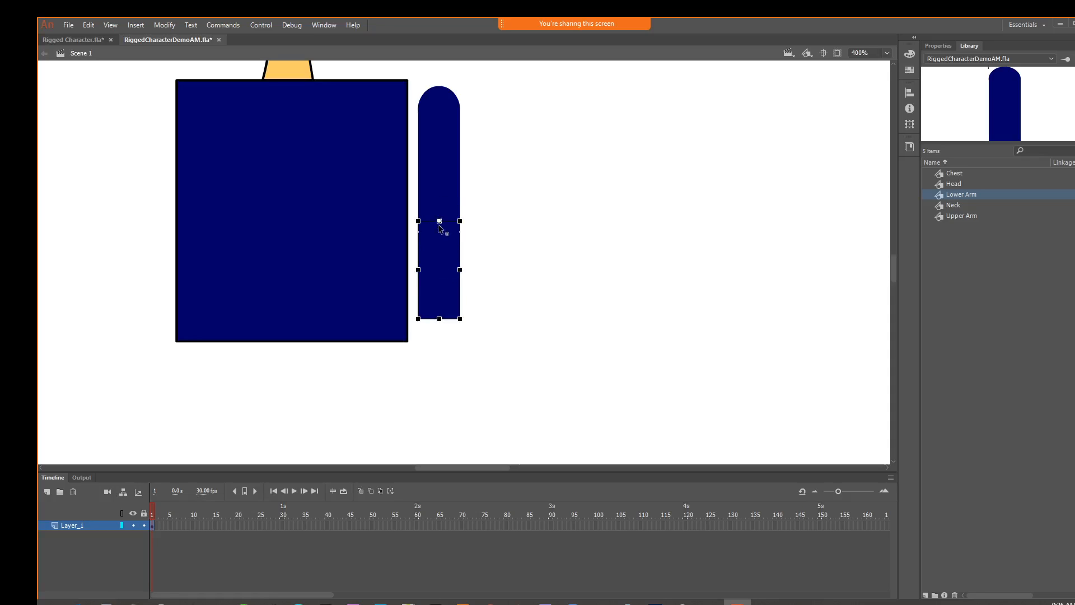
key("ctrl+=")
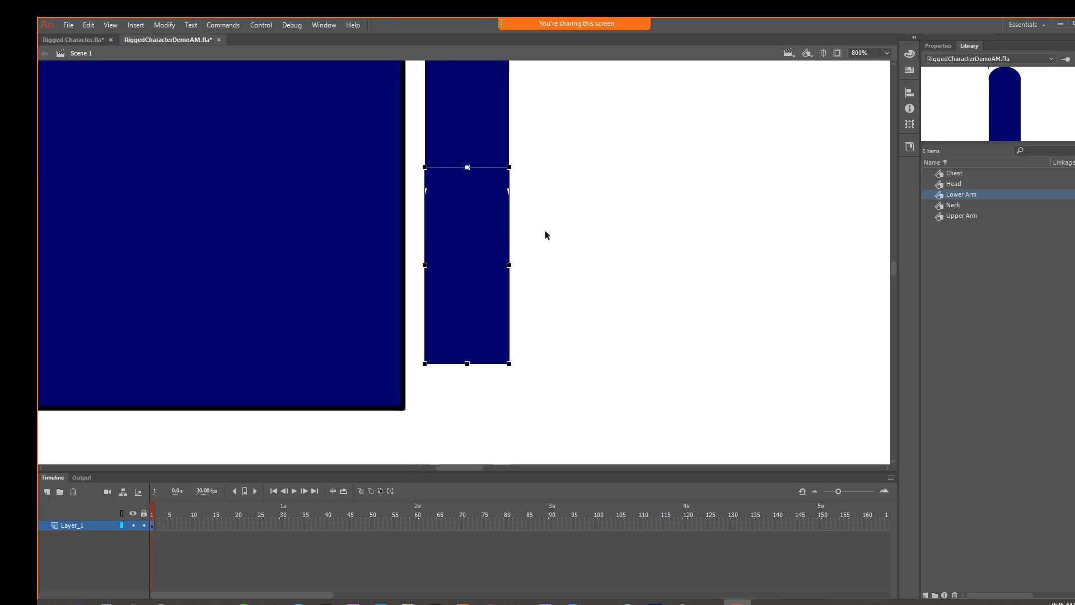
left_click_drag(562, 193, 577, 164)
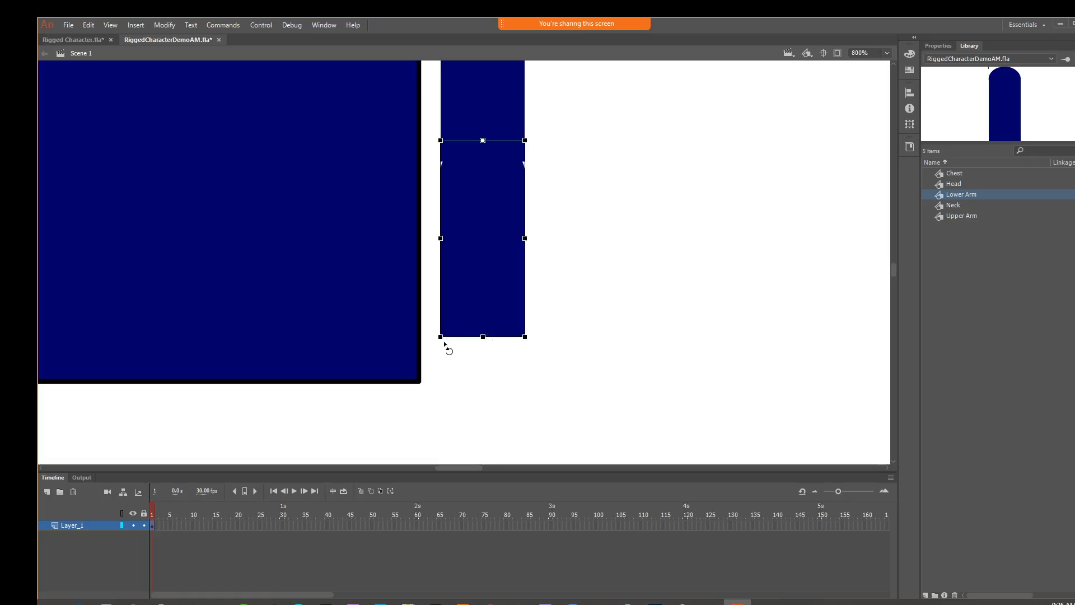
mouse_move(444, 345)
left_mouse_down()
mouse_move(351, 331)
mouse_move(560, 337)
mouse_move(425, 352)
mouse_move(470, 348)
mouse_move(391, 341)
mouse_move(448, 344)
left_mouse_up()
mouse_move(496, 301)
left_mouse_down()
mouse_move(494, 291)
mouse_move(496, 303)
left_mouse_up()
mouse_move(442, 336)
left_mouse_down()
mouse_move(357, 307)
mouse_move(530, 325)
mouse_move(444, 336)
left_mouse_up()
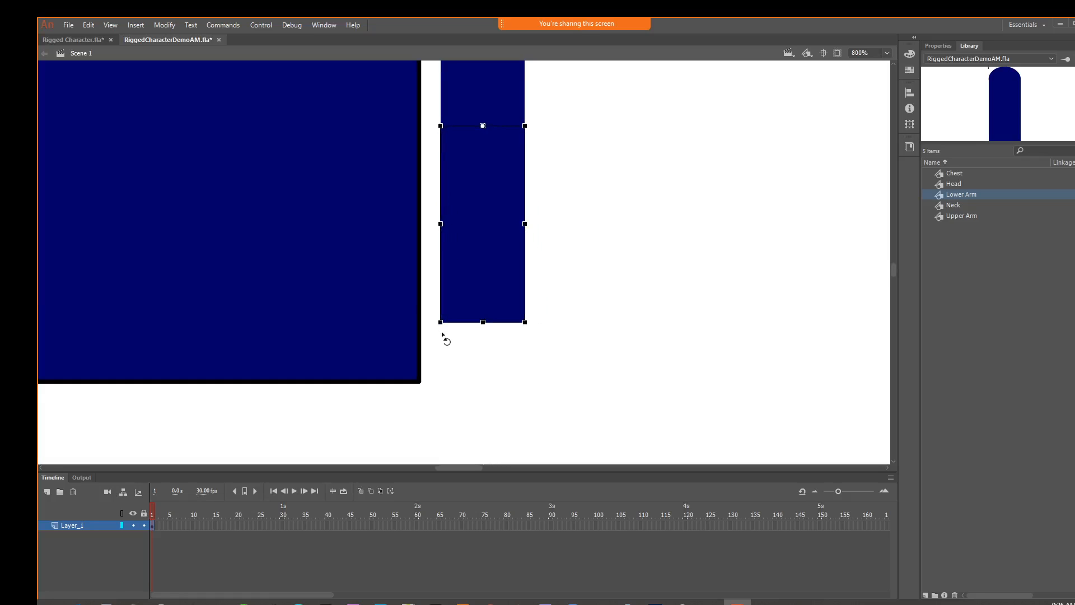
left_click_drag(482, 136, 482, 152)
mouse_move(429, 331)
left_mouse_down()
mouse_move(352, 307)
mouse_move(506, 343)
mouse_move(615, 351)
mouse_move(384, 341)
mouse_move(459, 348)
mouse_move(413, 344)
mouse_move(442, 342)
left_mouse_up()
Choose a new fill colour from the default swatches and deselect the lower arm
left_click(1074, 353)
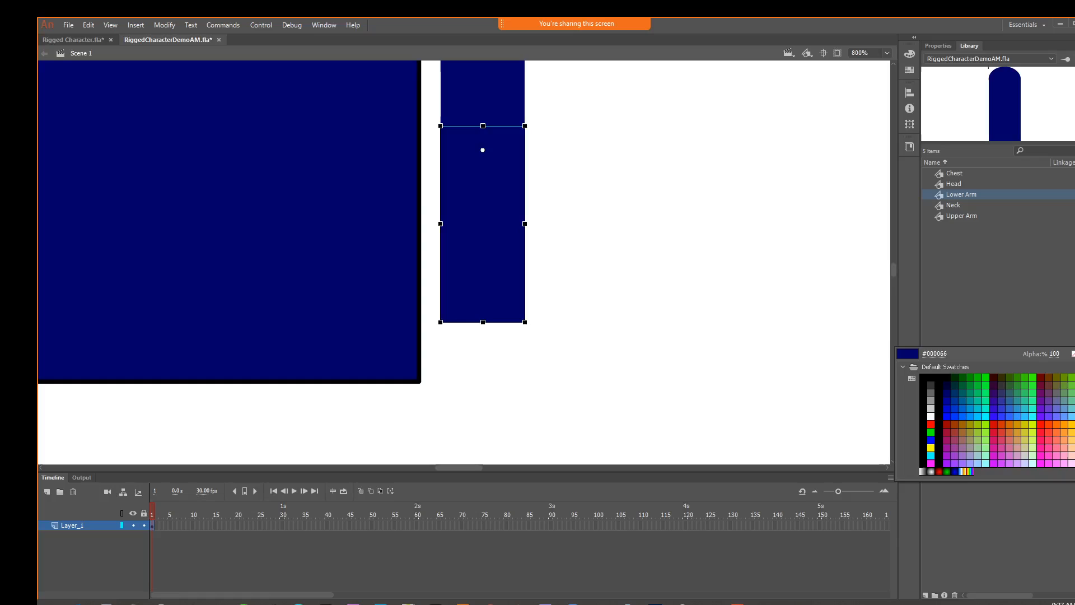
left_click(1022, 418)
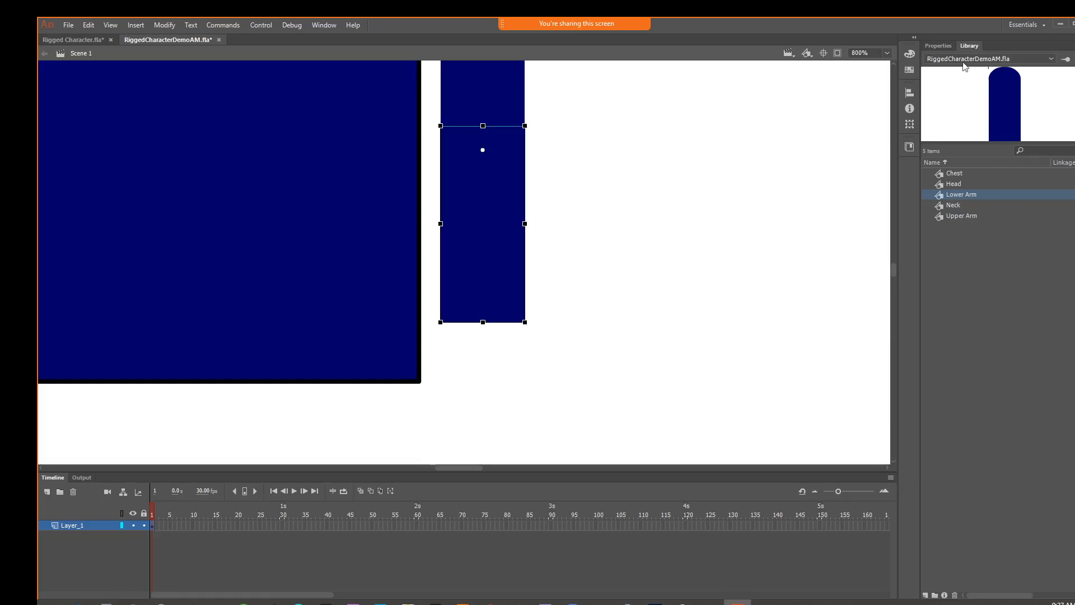
left_click(946, 47)
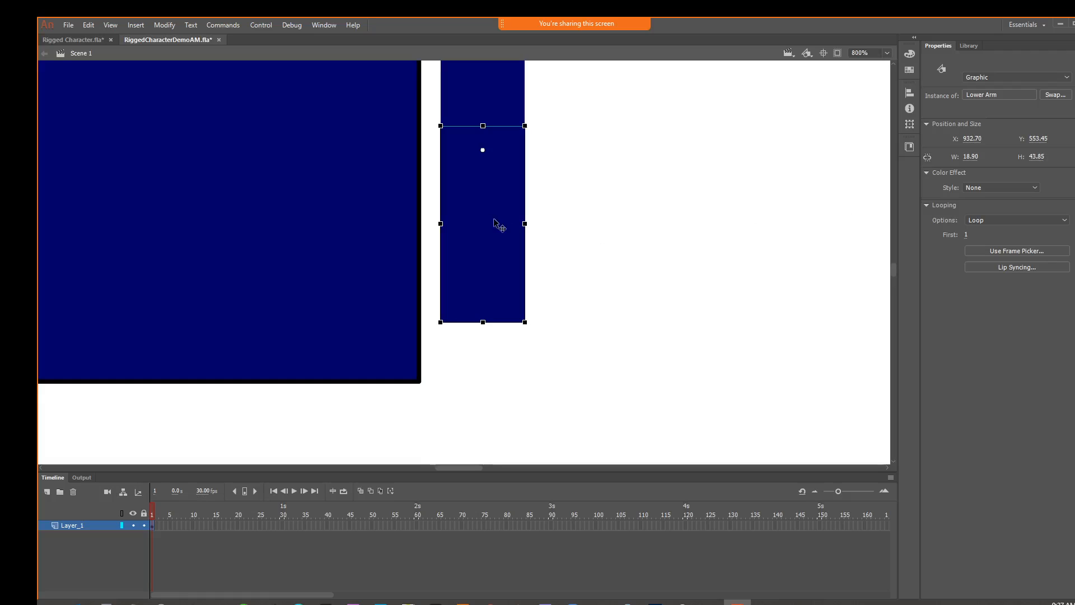
key("v")
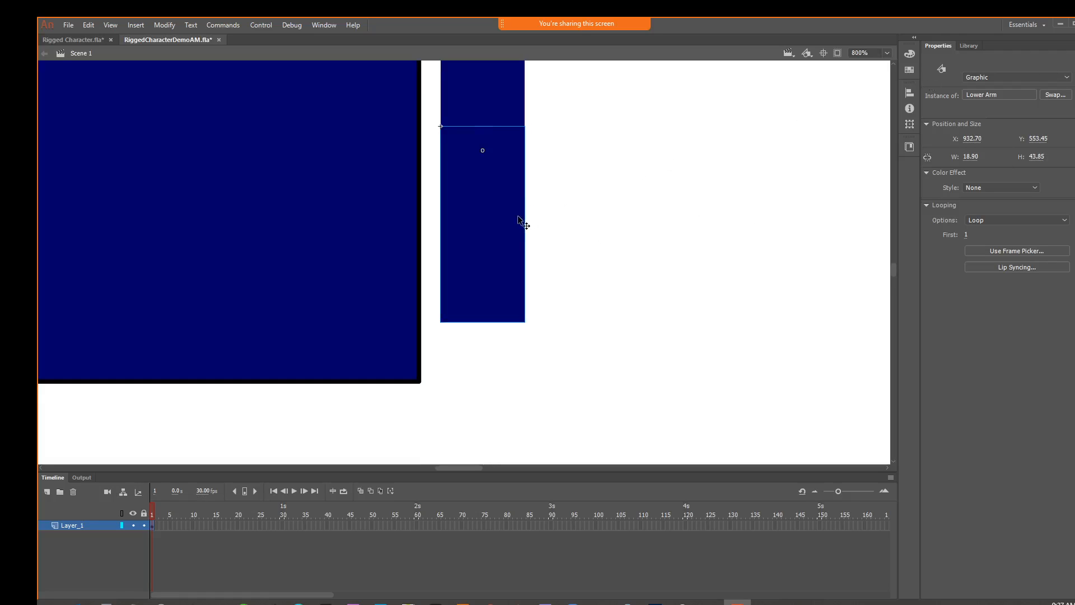
left_click(573, 206)
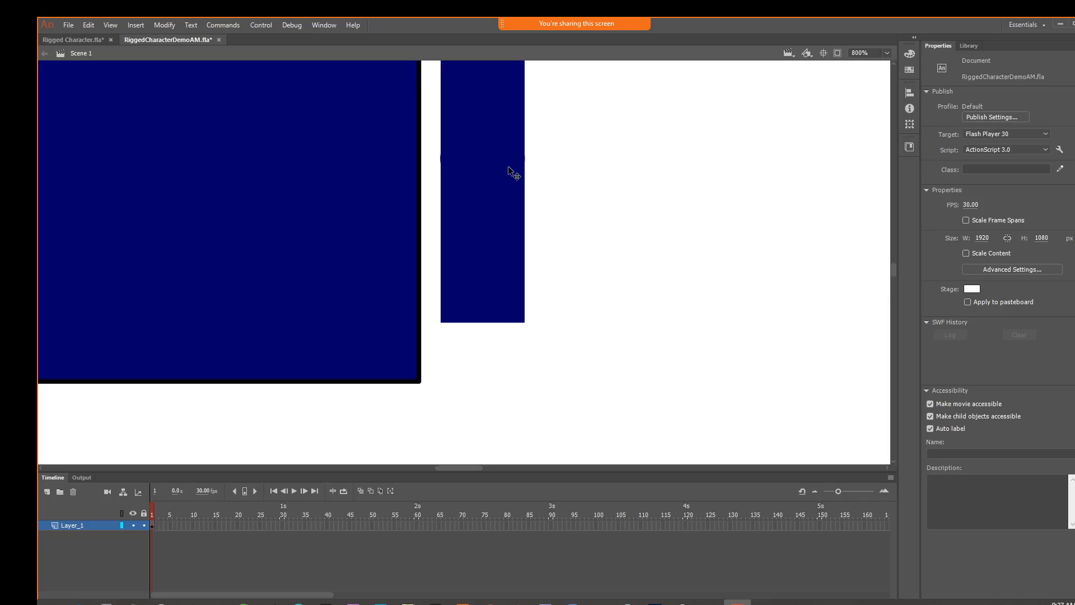
Try recolouring the arm shape nested inside the Lower Arm symbol with the green #33FF66 swatch
left_click(509, 172)
double_click(510, 172)
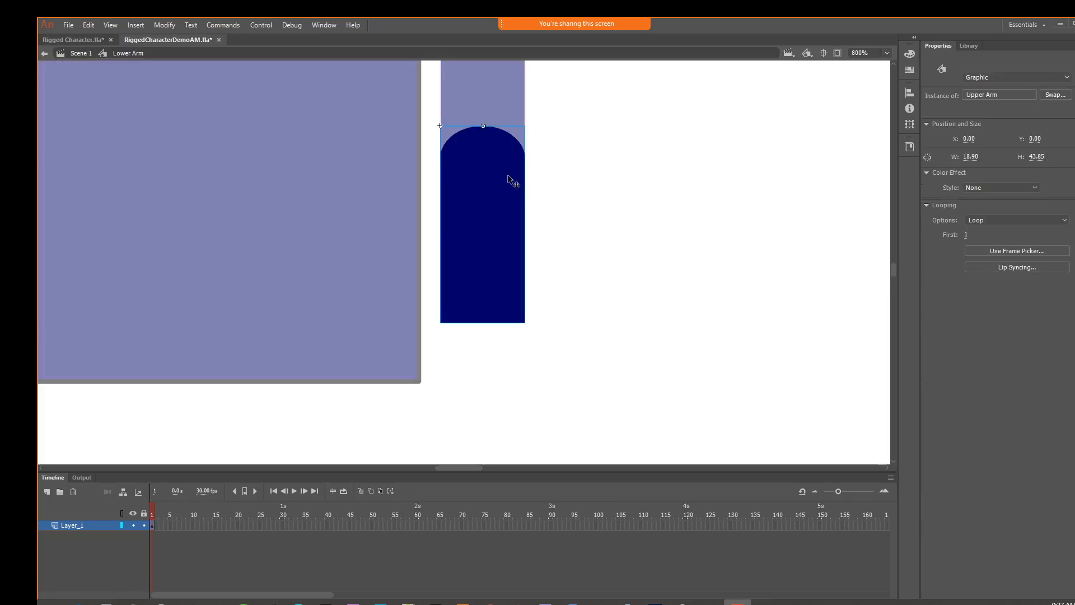
left_click(507, 189)
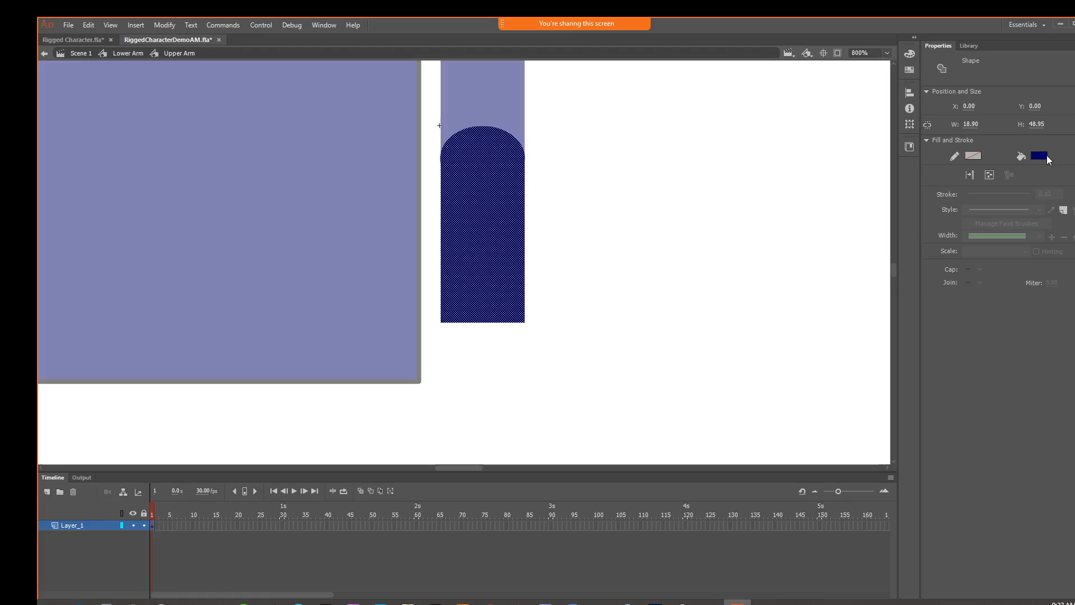
left_click(1039, 156)
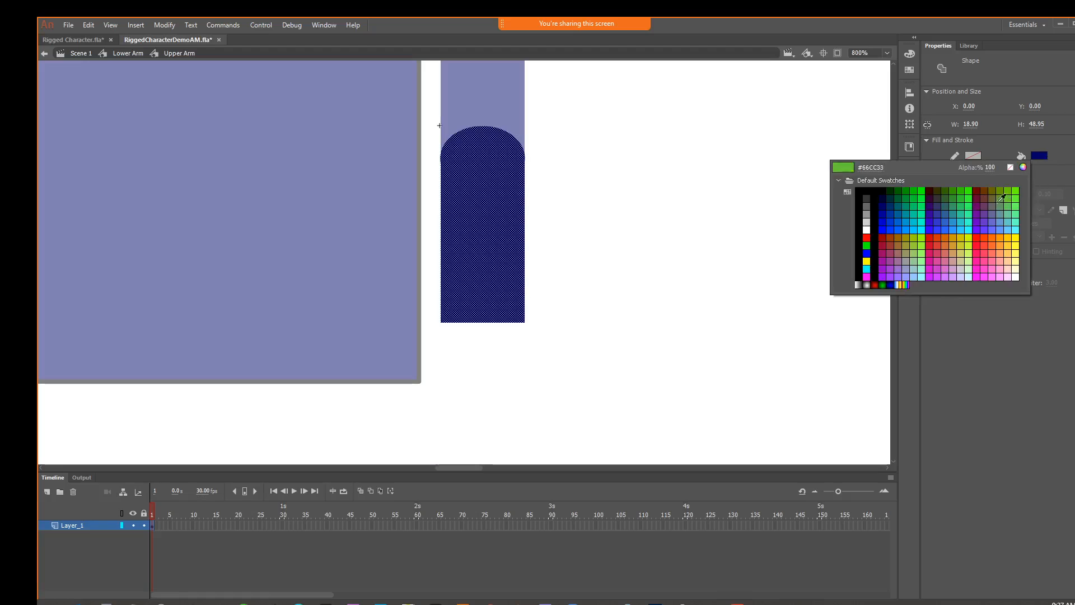
left_click(969, 205)
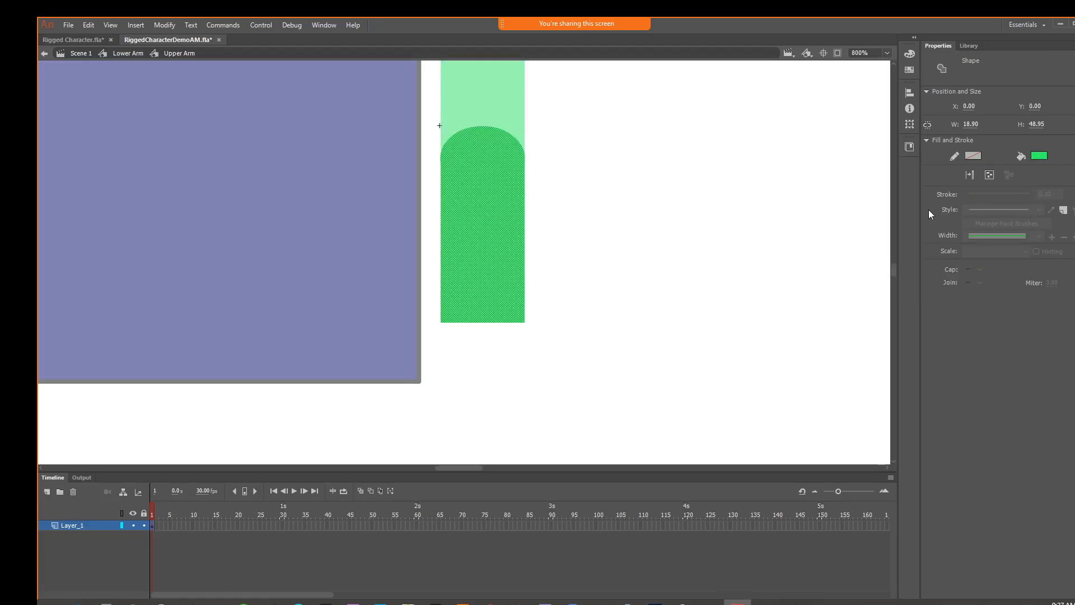
left_click(793, 187)
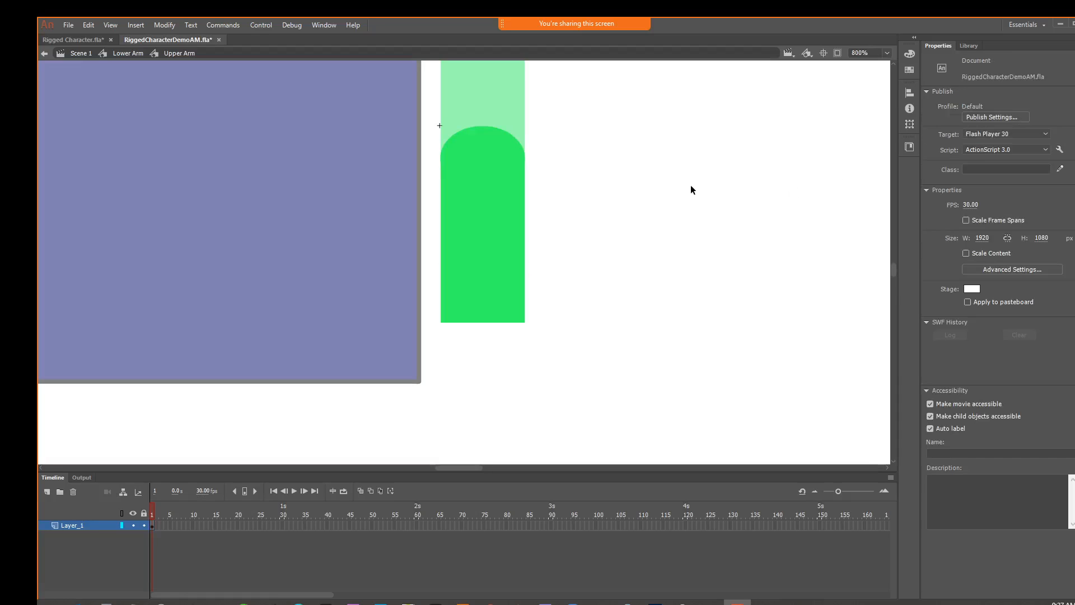
left_click_drag(690, 185, 656, 368)
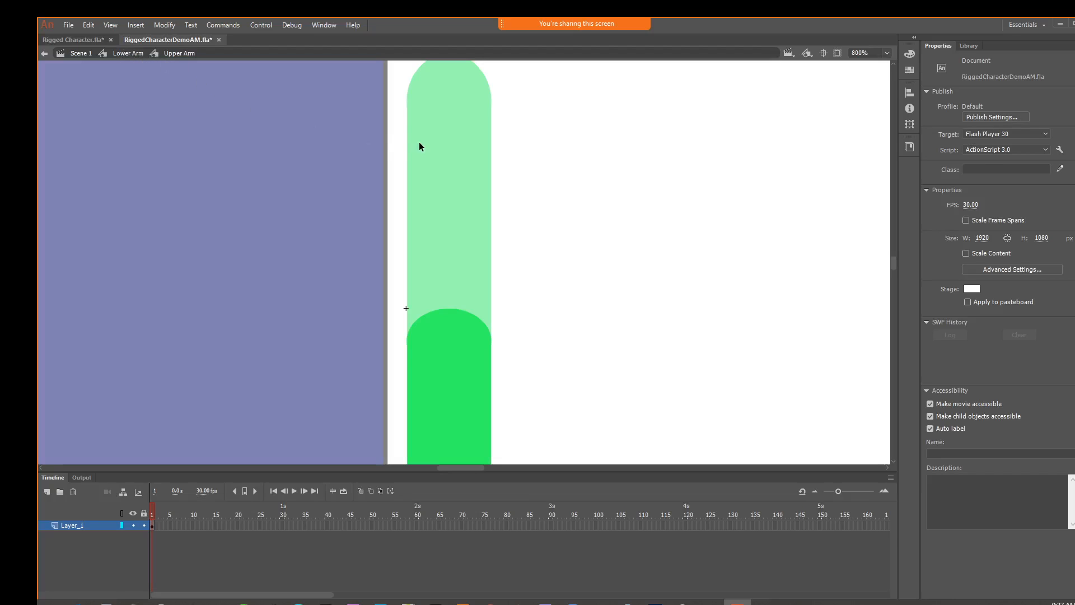
Undo the green recolour, return to the main scene and select the lower arm
key("ctrl+z")
key("ctrl+z")
key("ctrl+z")
left_click(590, 304)
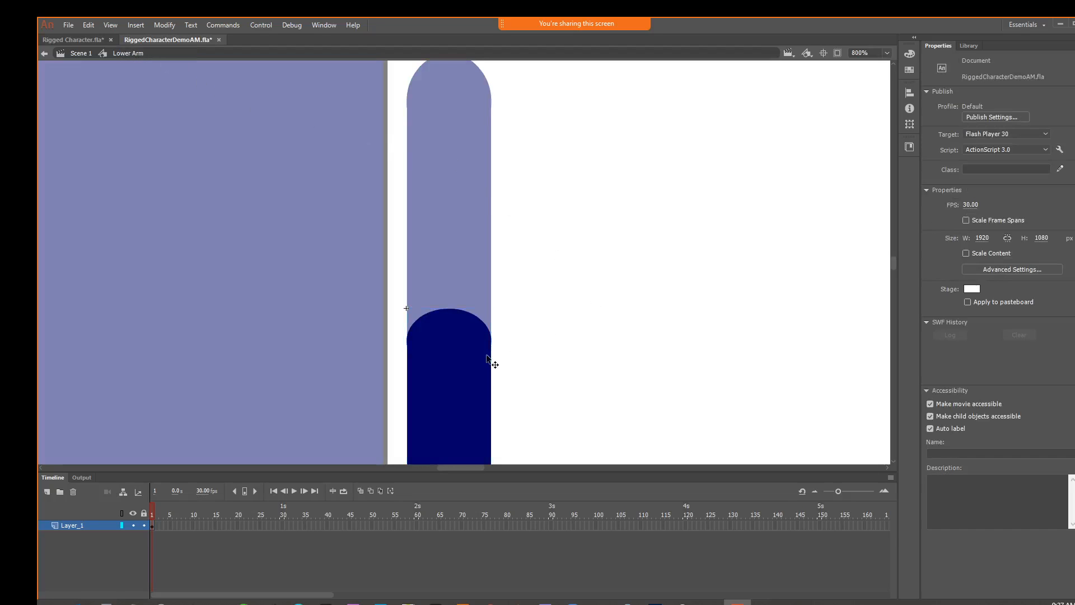
left_click(487, 358)
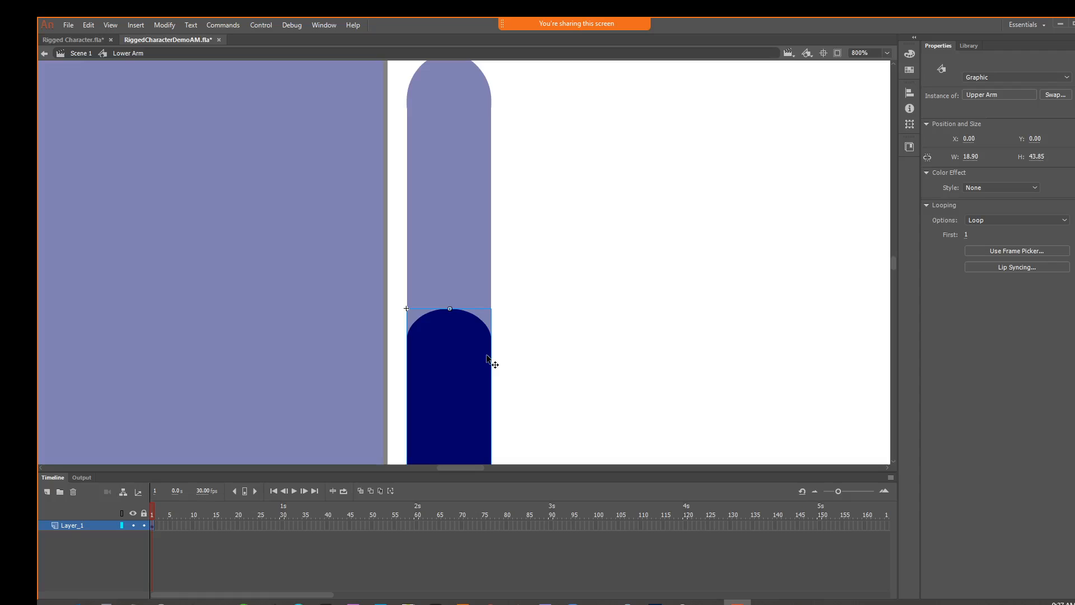
left_click(88, 55)
left_click(506, 335)
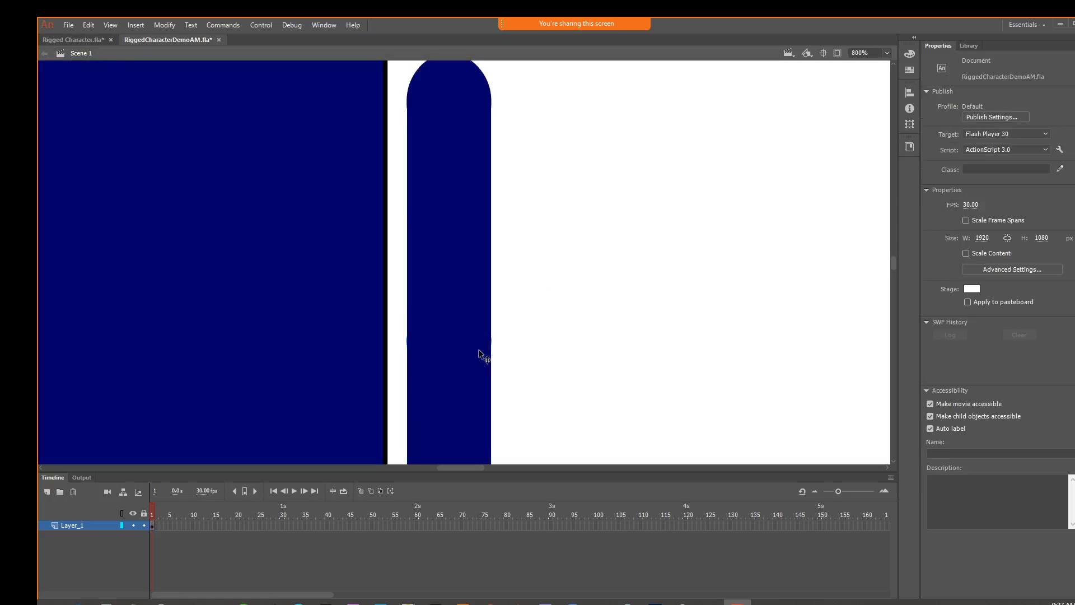
left_click(482, 355)
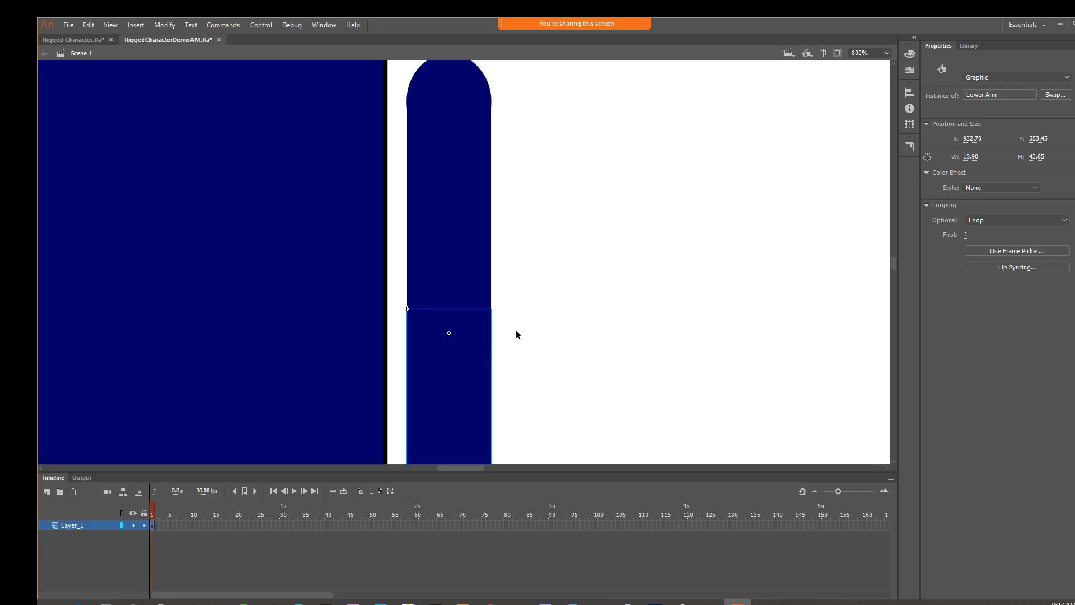
Draw a green circle without an outline, about 21.5 px across, beside the end of the lower arm
key("ctrl+minus")
key("ctrl+minus")
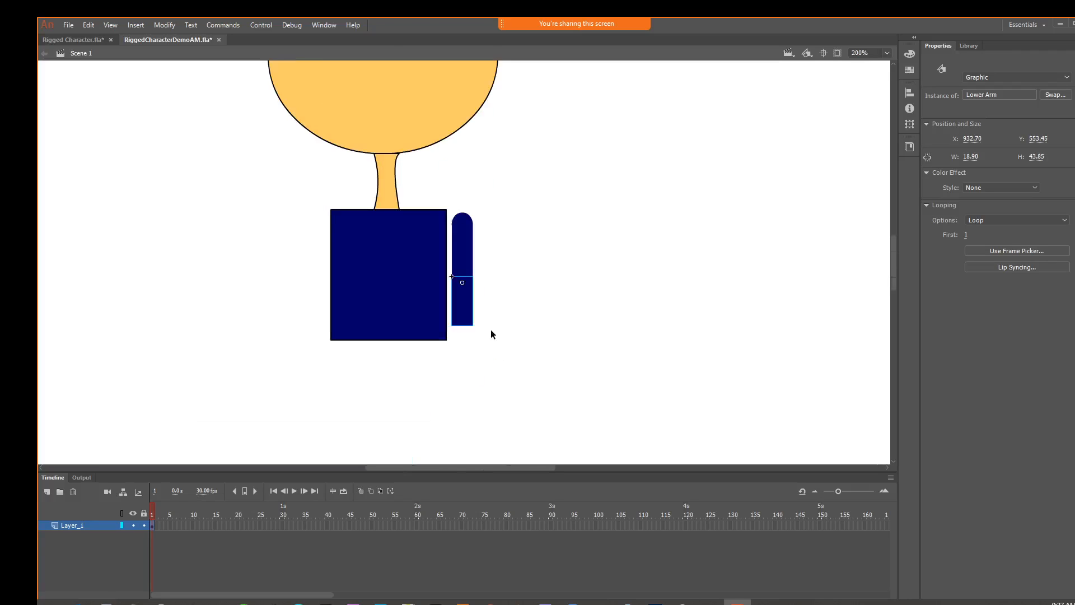
left_click(1074, 206)
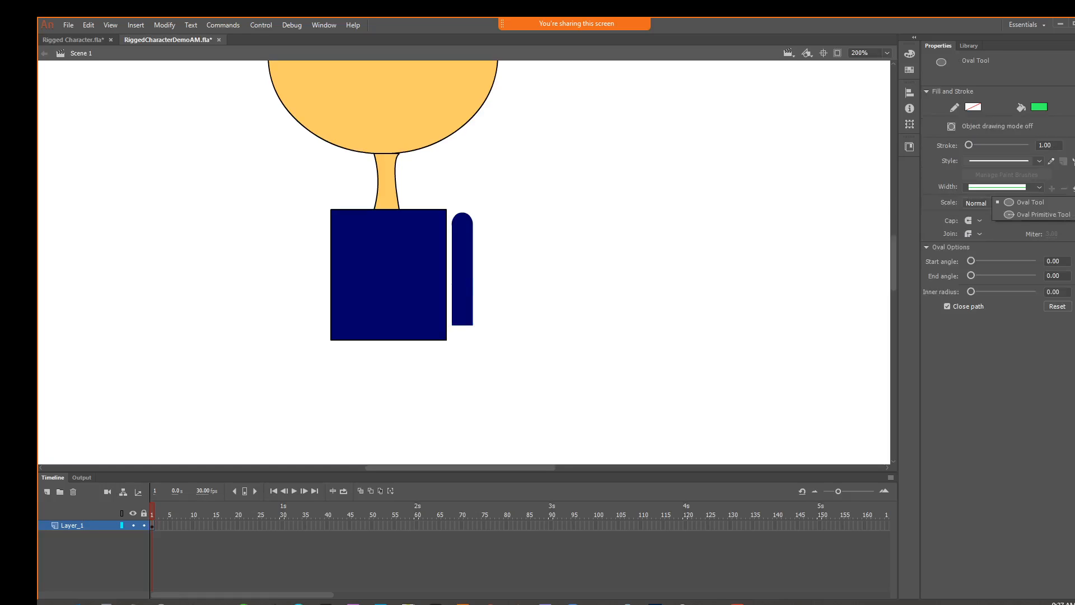
left_click(1069, 204)
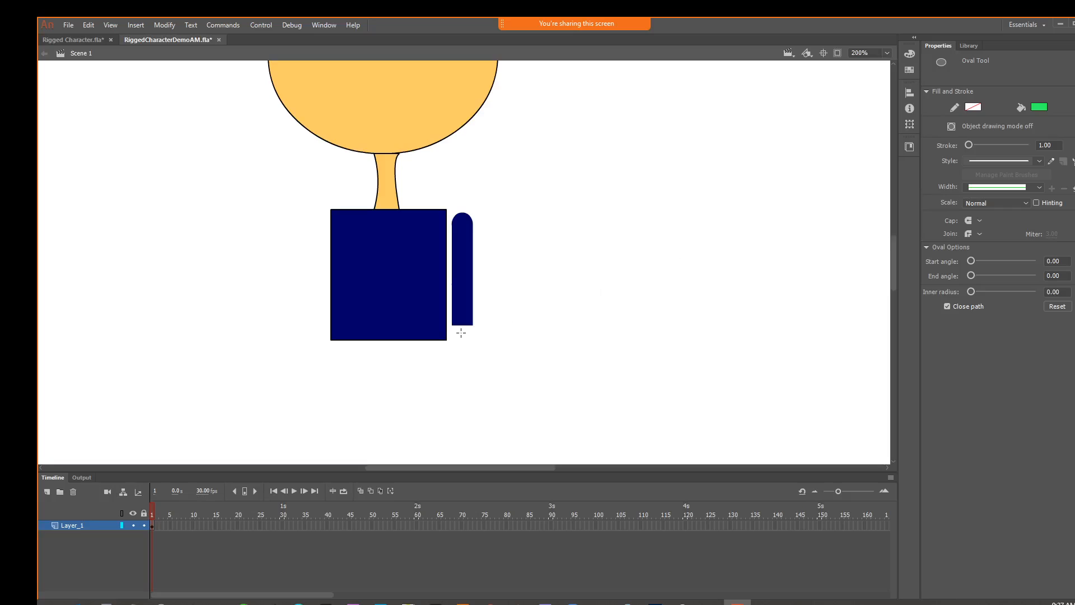
left_click_drag(464, 334, 532, 342)
left_click(1074, 56)
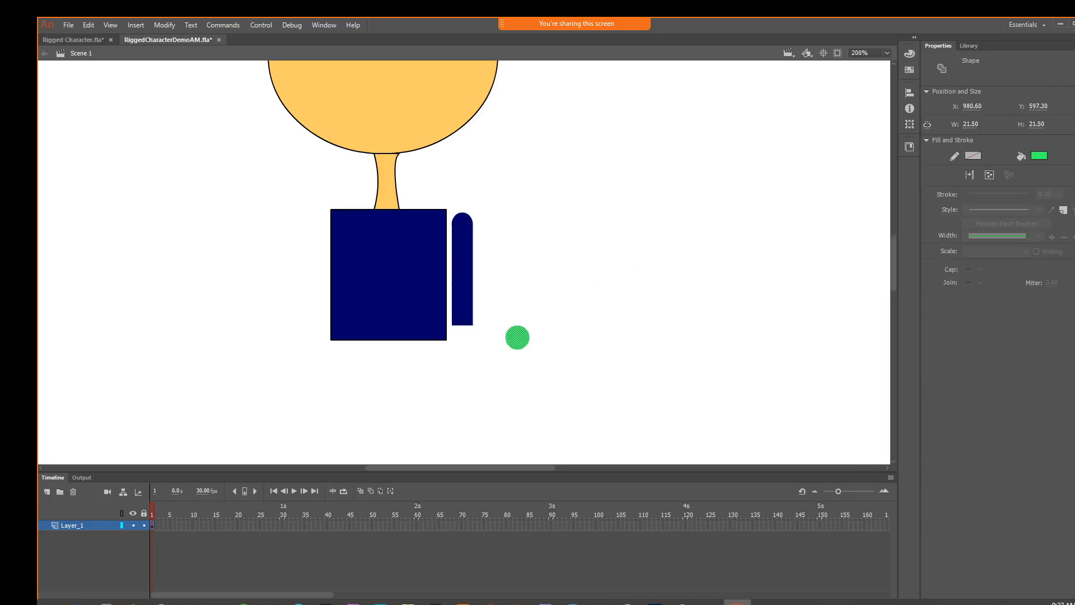
Add a small upright green oval overlapping the circle's upper outer edge as a thumb
key("ctrl+equal")
key("ctrl+equal")
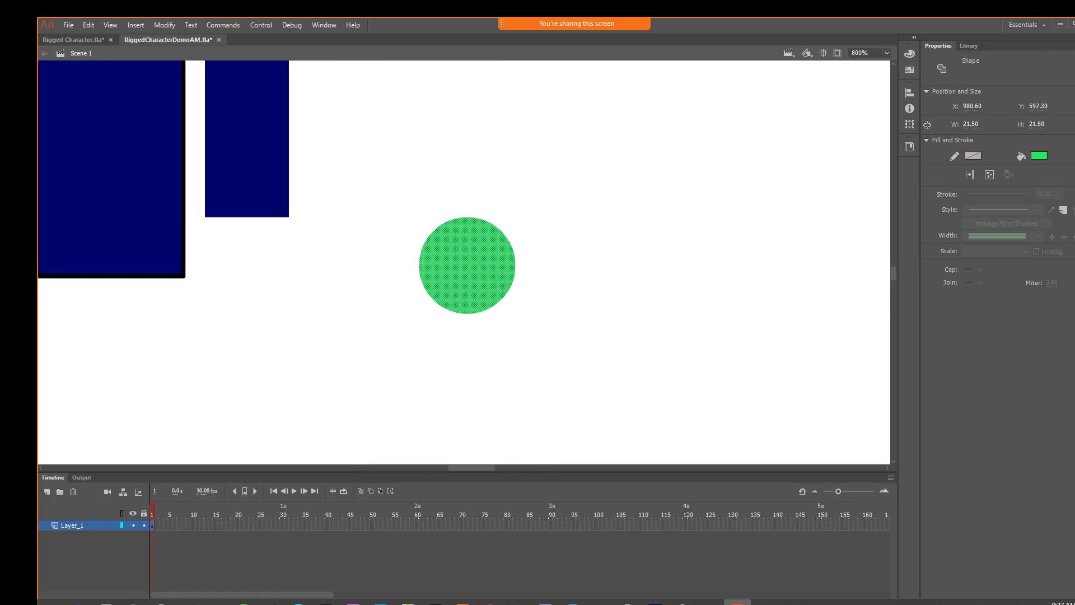
key("o")
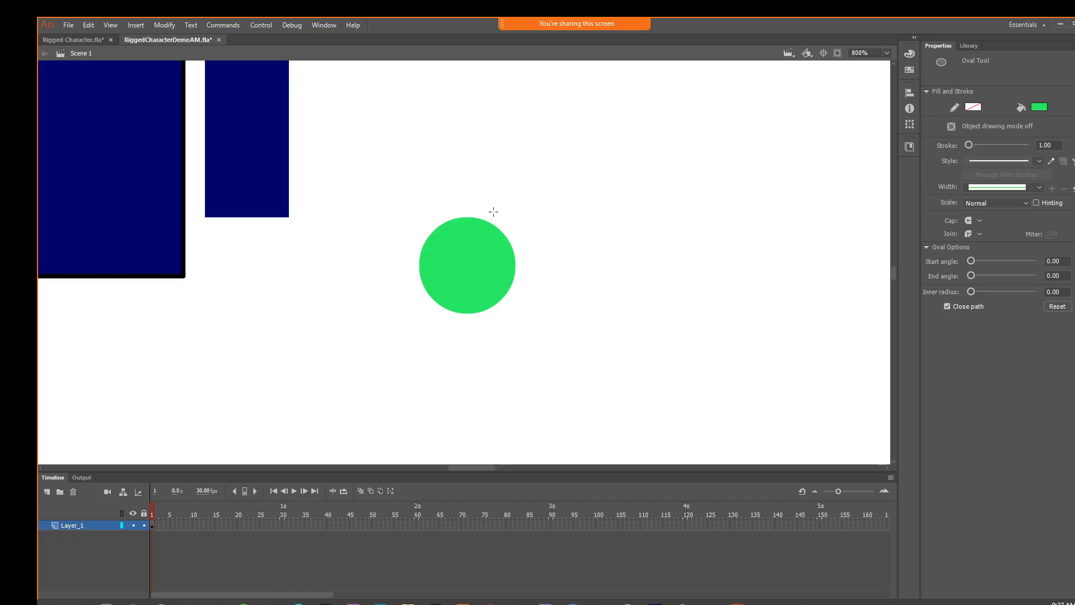
left_click_drag(492, 207, 525, 270)
key("v")
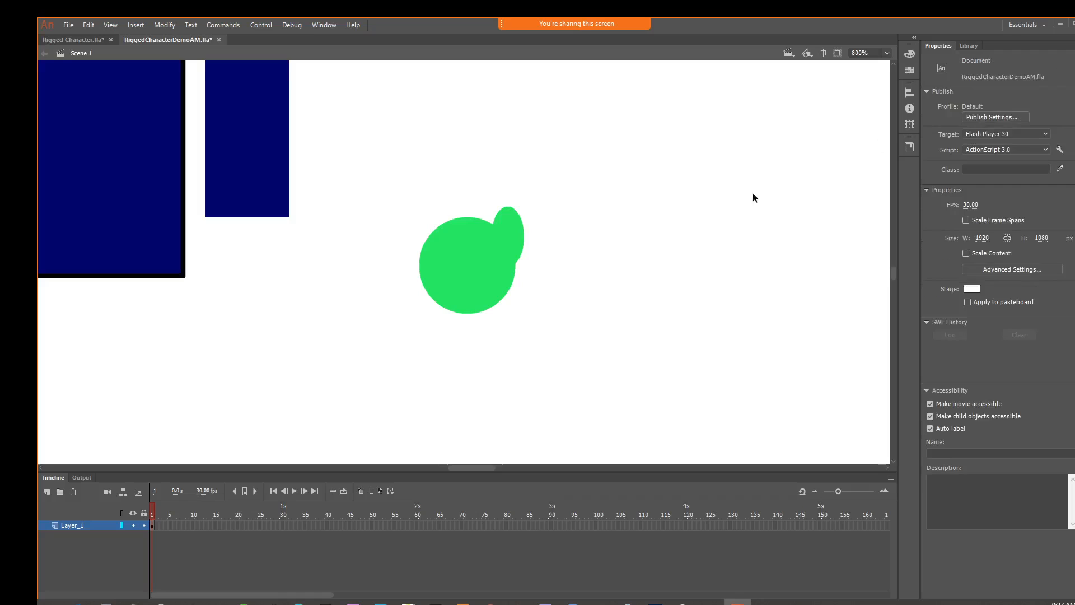
Convert the merged circle and thumb into a Graphic symbol named Hand
left_click(458, 250)
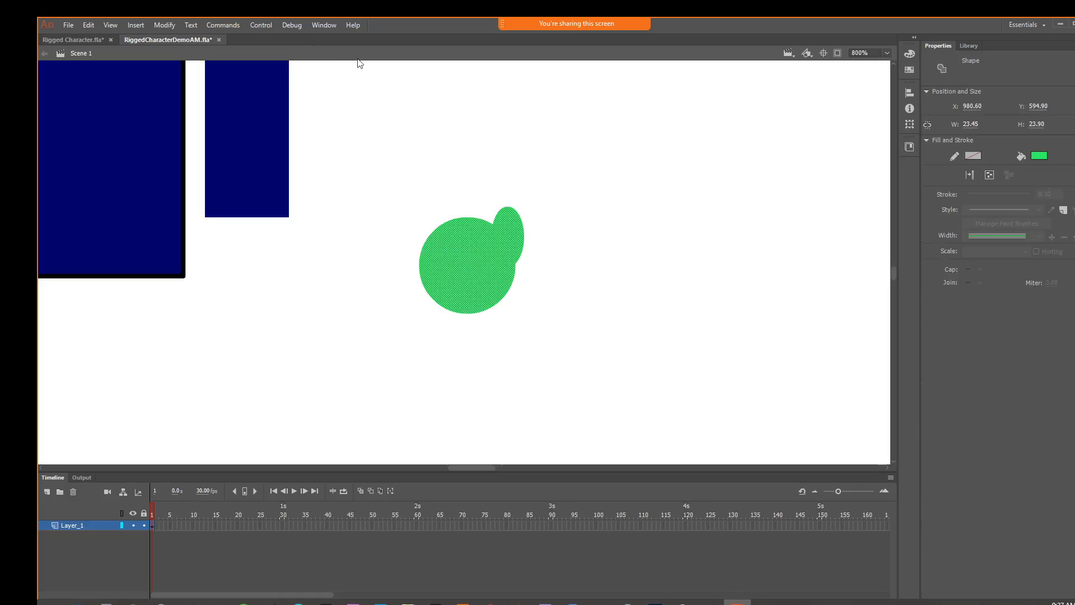
left_click(162, 25)
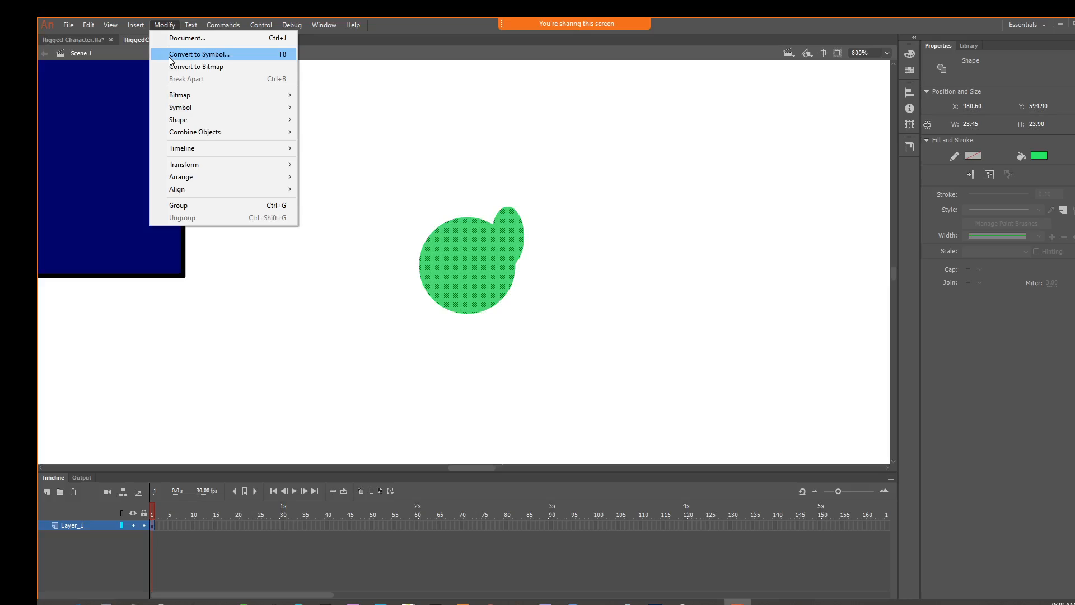
left_click(199, 54)
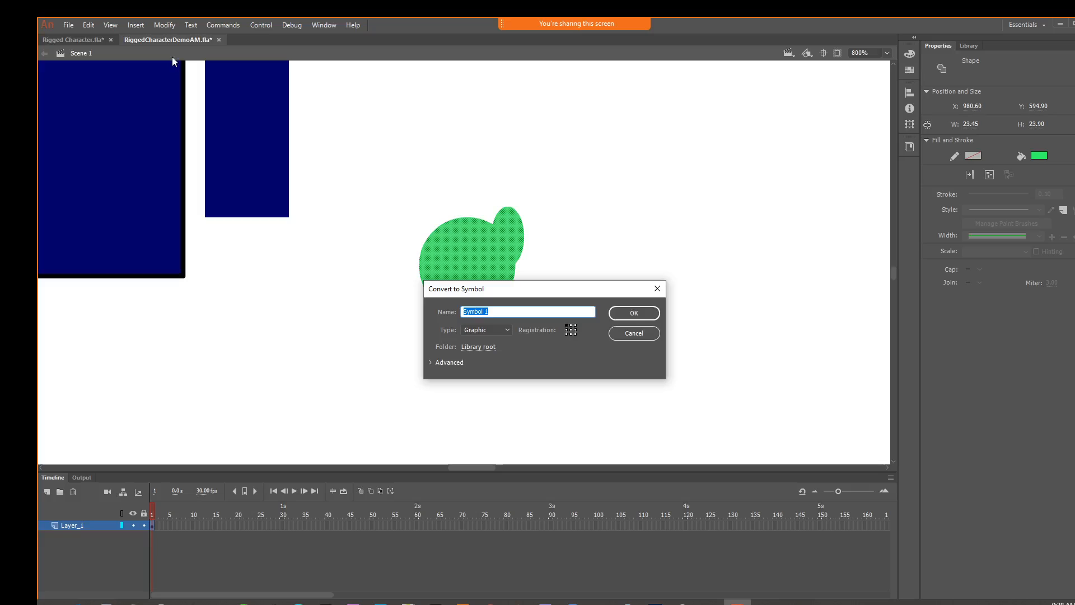
type("Hand")
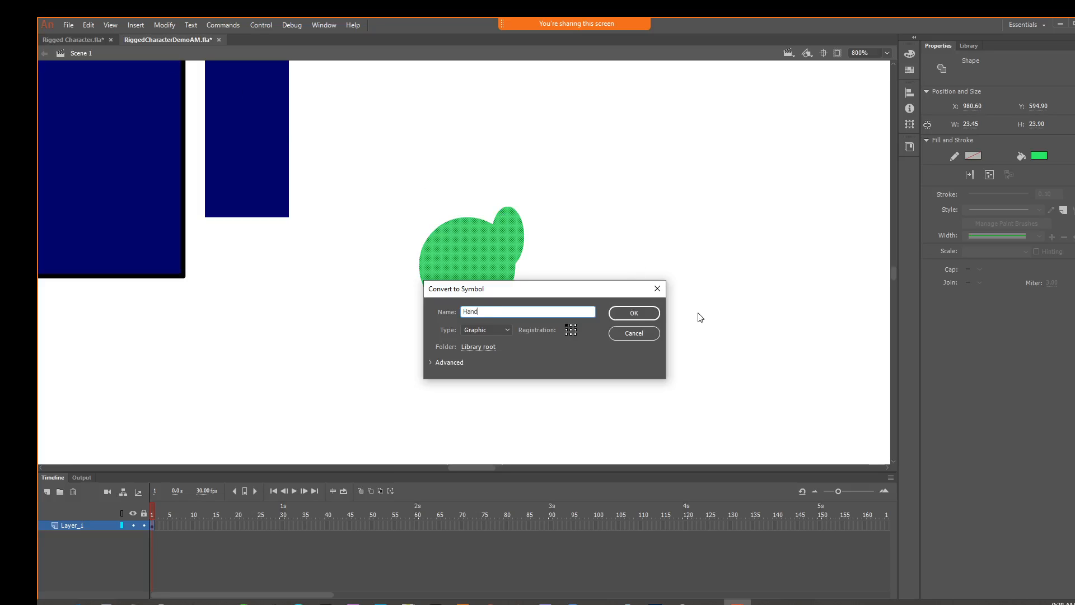
left_click(647, 309)
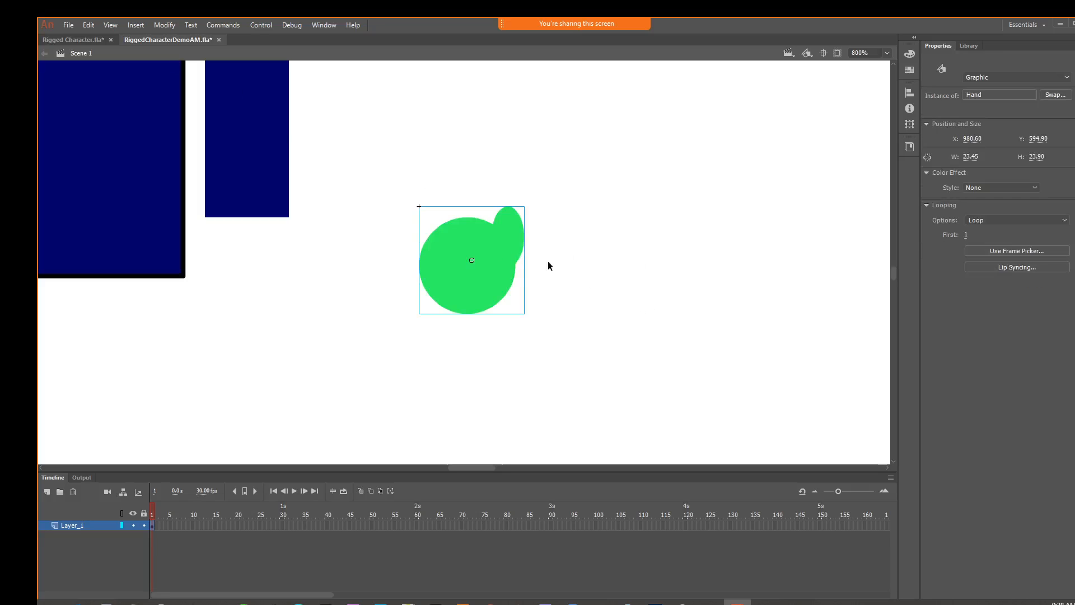
Try flipping the hand horizontally, and undo the flip
right_click(452, 265)
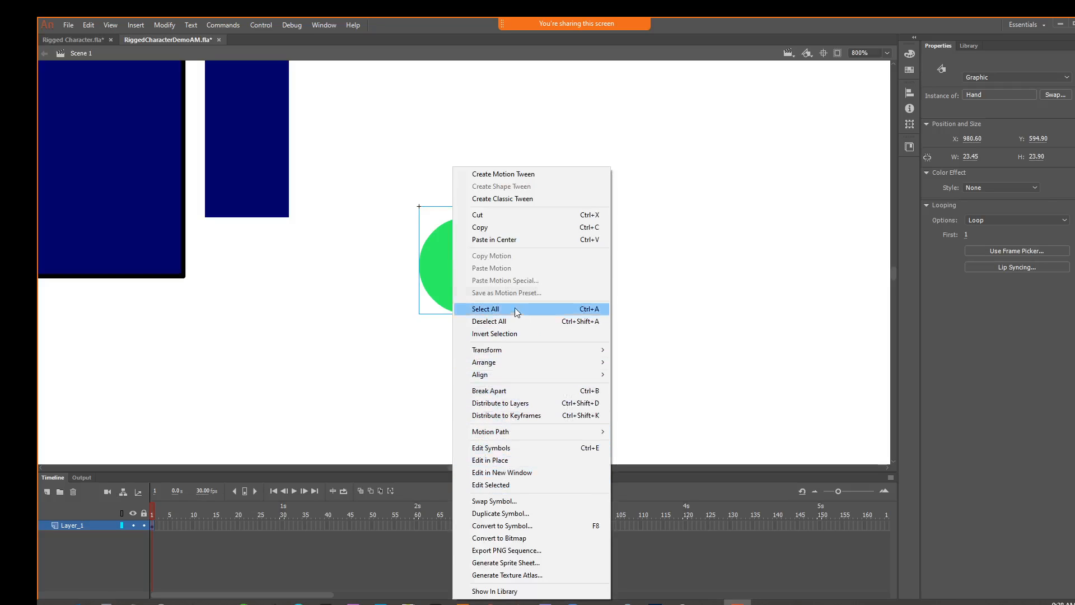
mouse_move(603, 357)
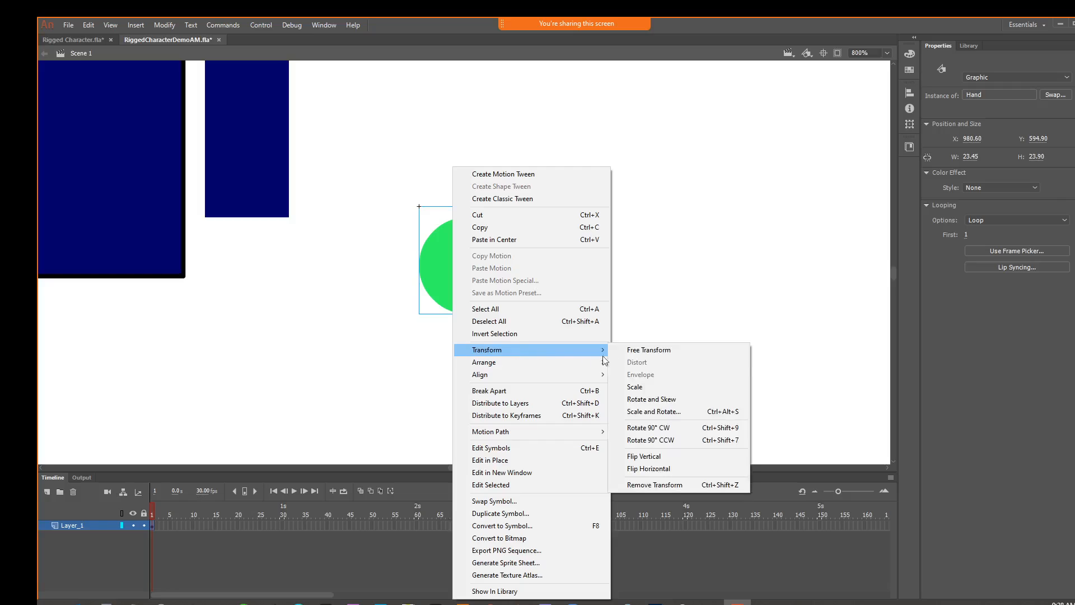
left_click(672, 468)
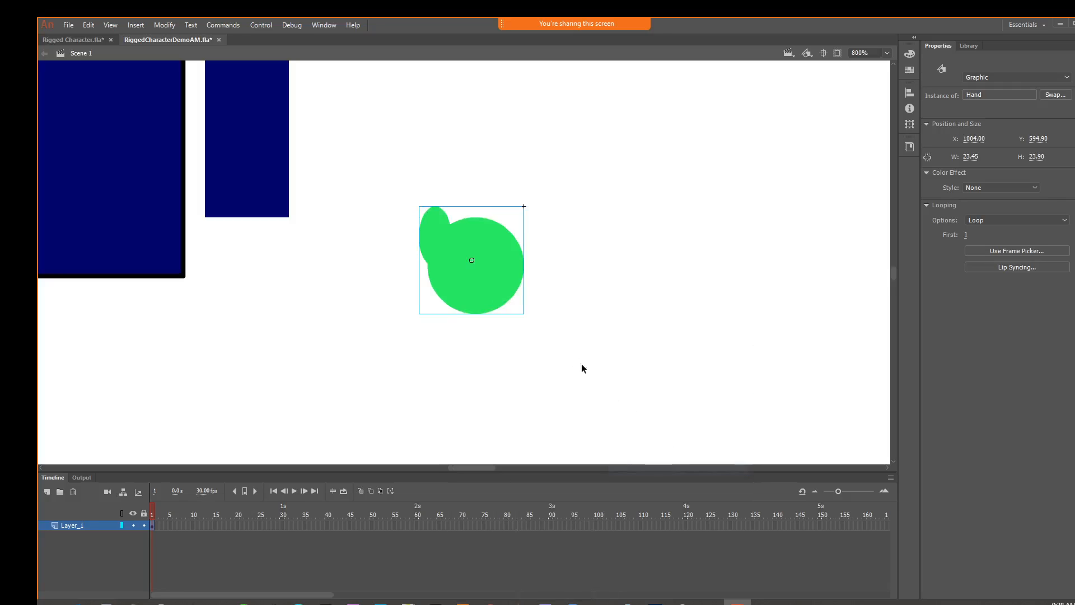
right_click(502, 300)
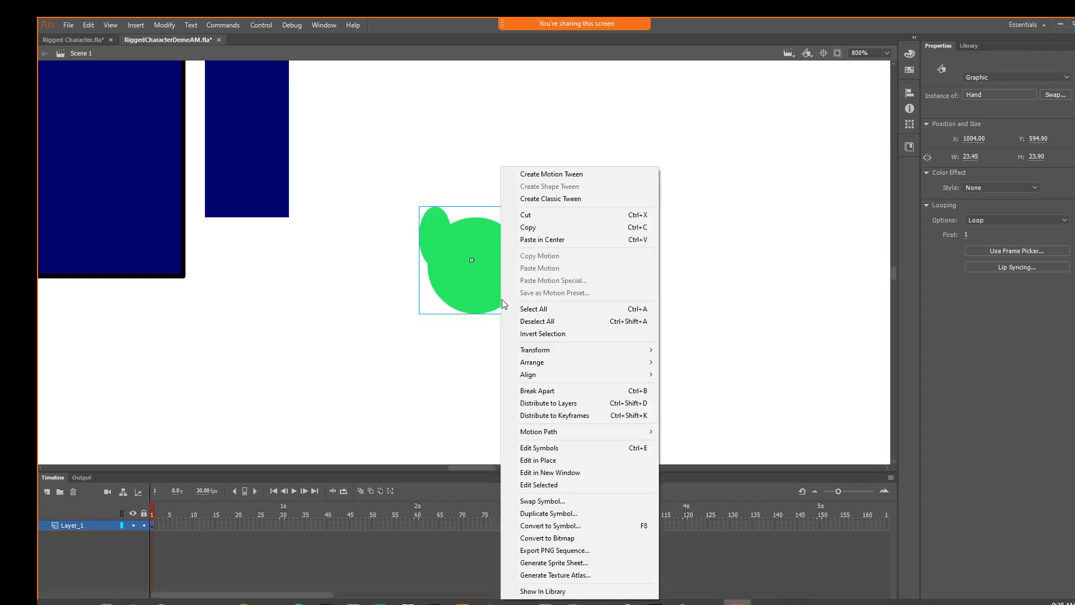
left_click(687, 355)
key("ctrl+z")
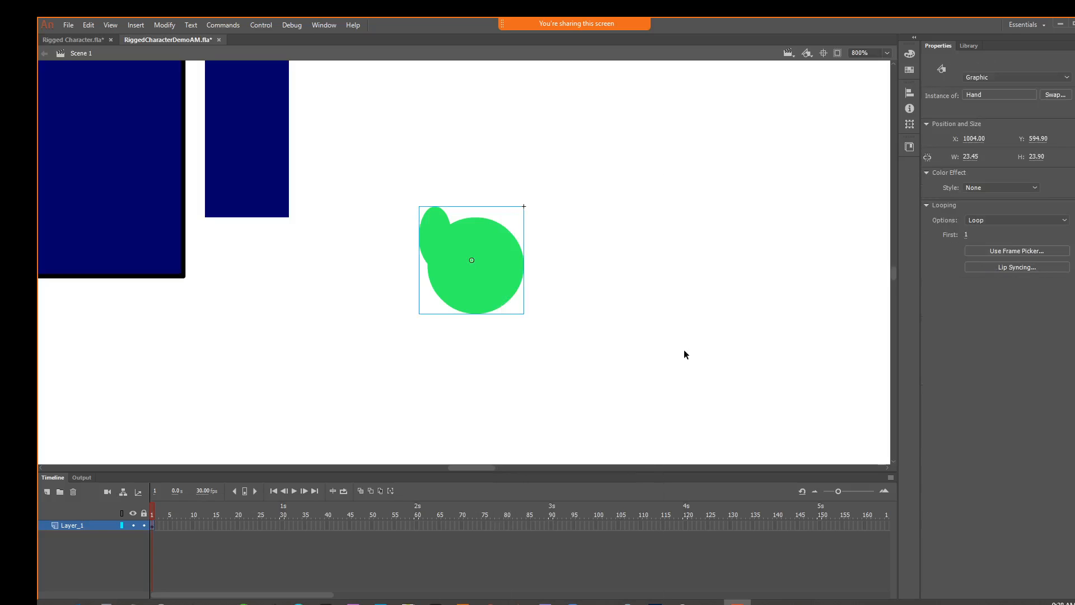
key("ctrl+z")
Move the hand against the lower end of the lower arm and check that all three arm pieces select together
left_click_drag(509, 292, 297, 290)
key("ctrl+1")
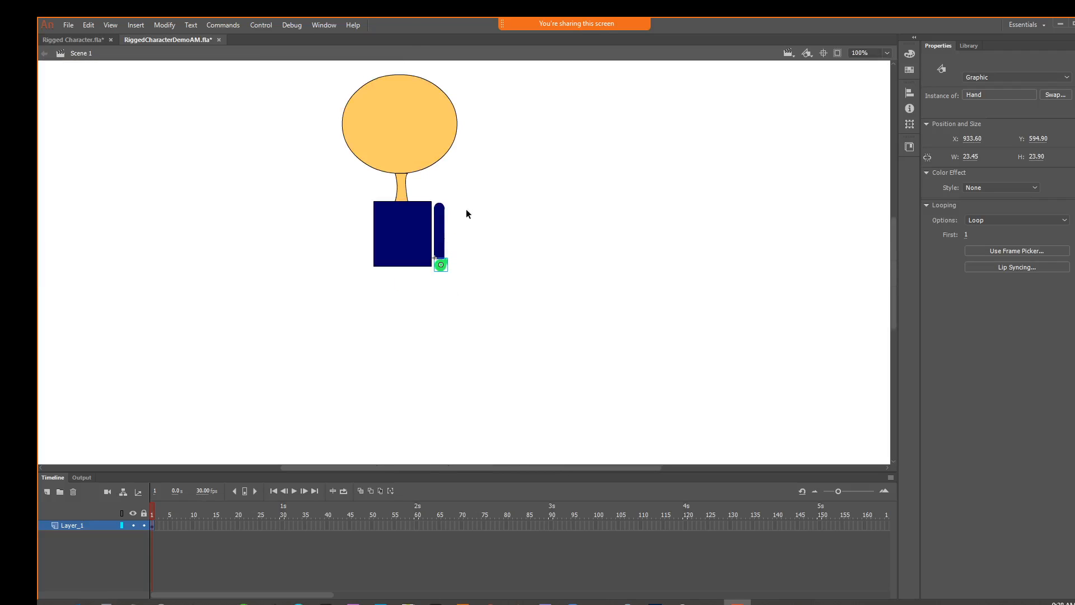
left_click_drag(475, 206, 439, 277)
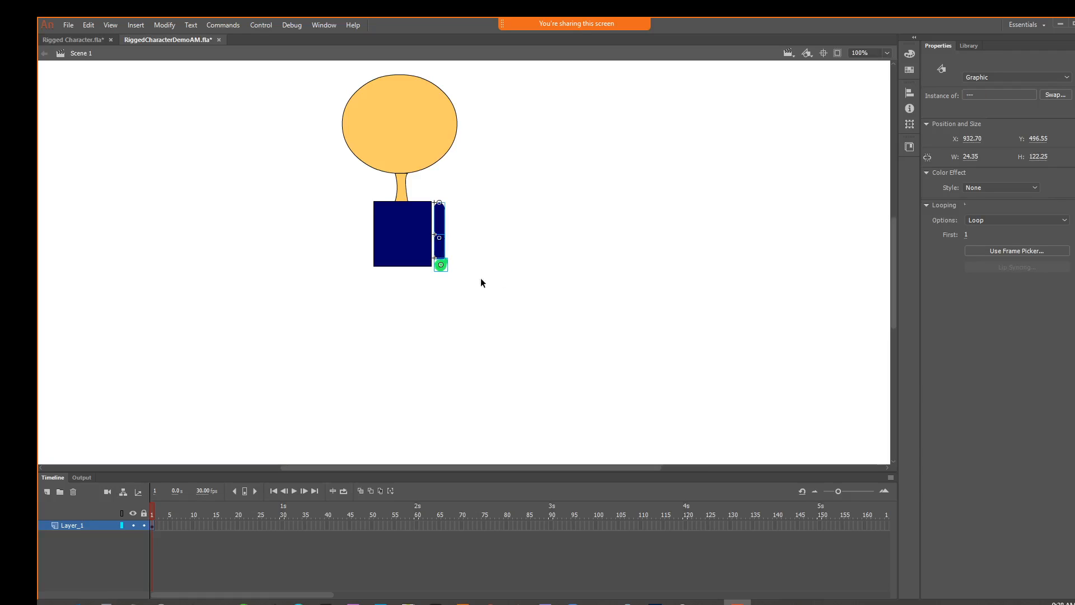
left_click(481, 279)
left_click(440, 273)
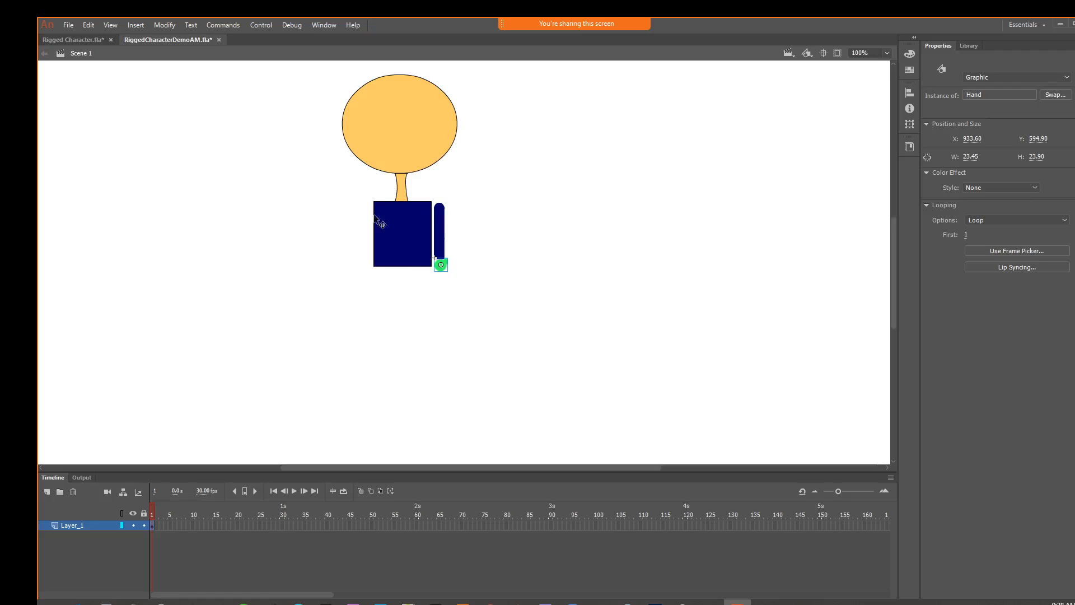
left_click(167, 25)
left_click(178, 54)
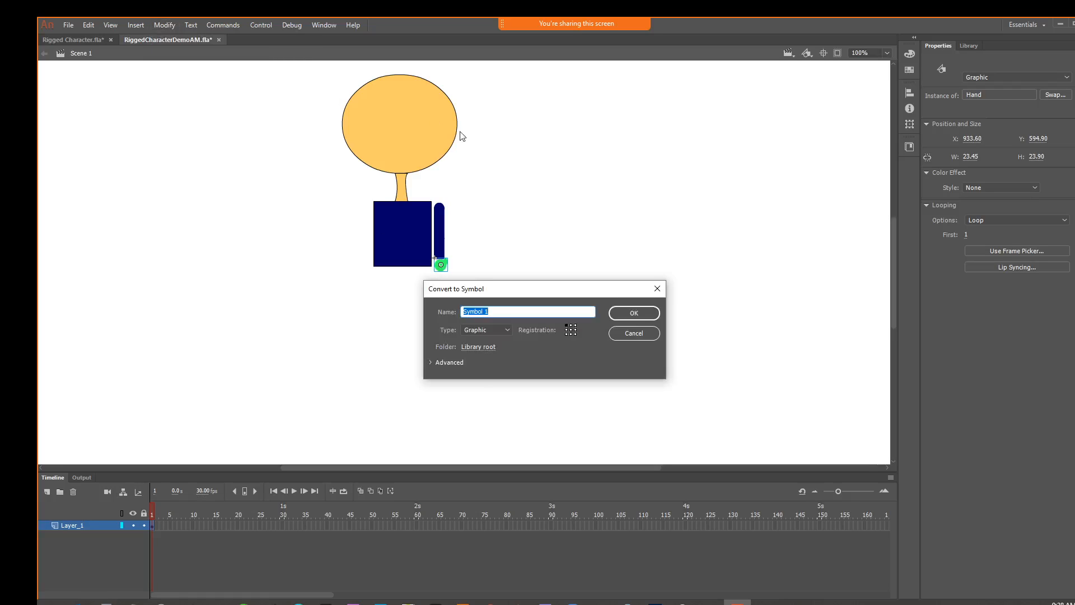
type("Hand")
left_click(644, 317)
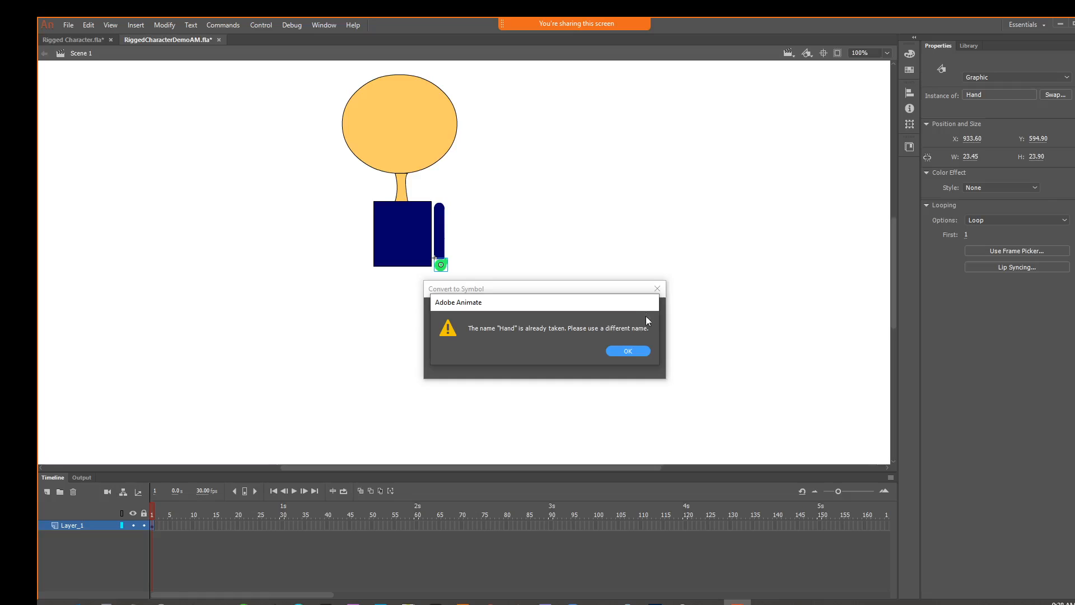
left_click(639, 351)
left_click(645, 339)
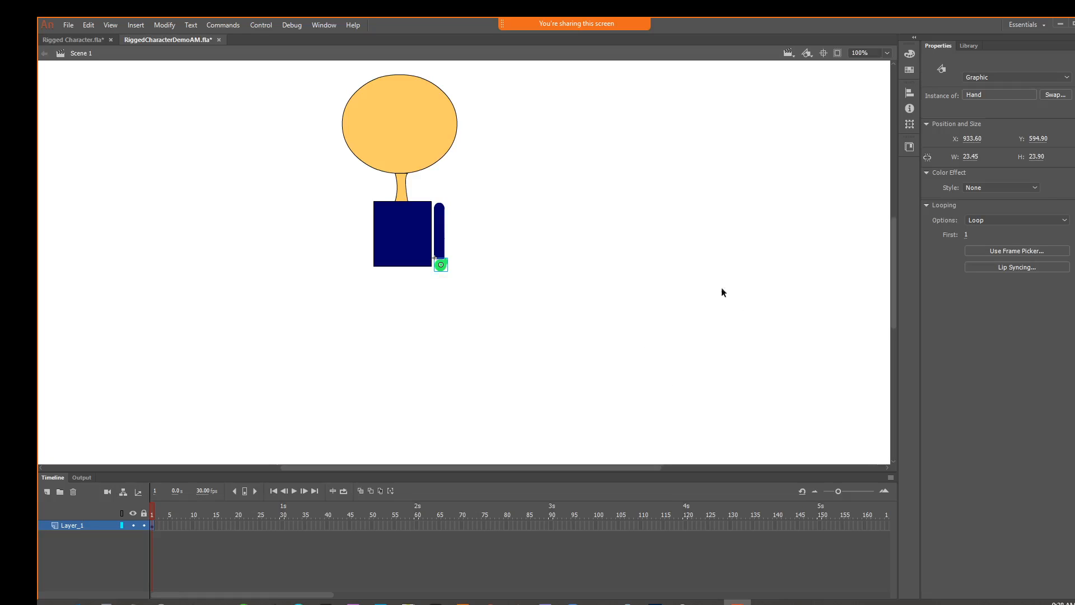
Duplicate the upper arm, lower arm and hand together, and place the copy level along the opposite side of the chest
left_click_drag(455, 243, 437, 277)
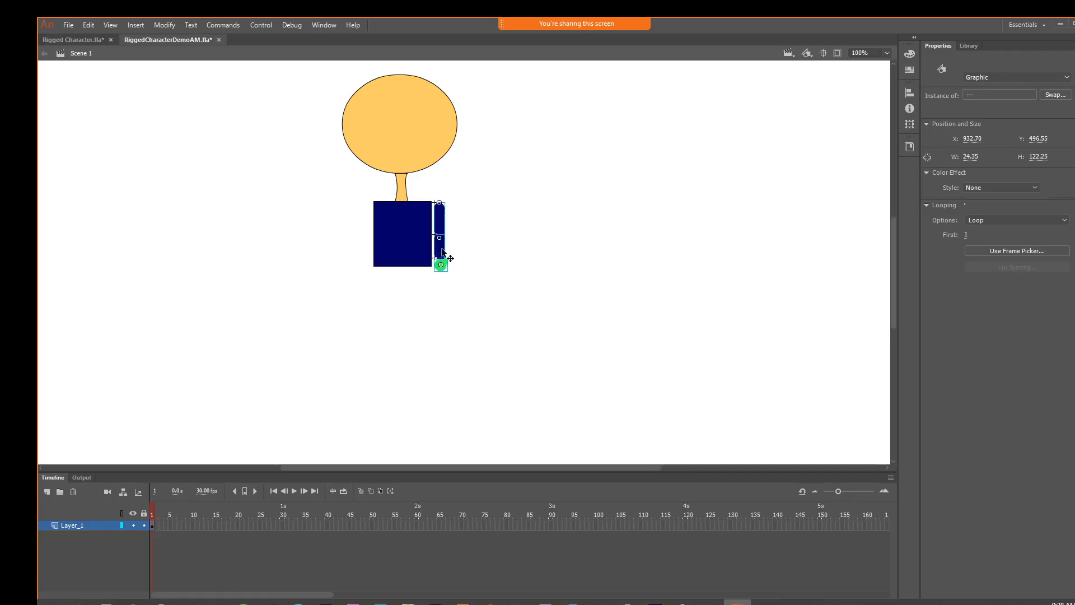
key("ctrl+v")
left_click_drag(464, 253, 368, 229)
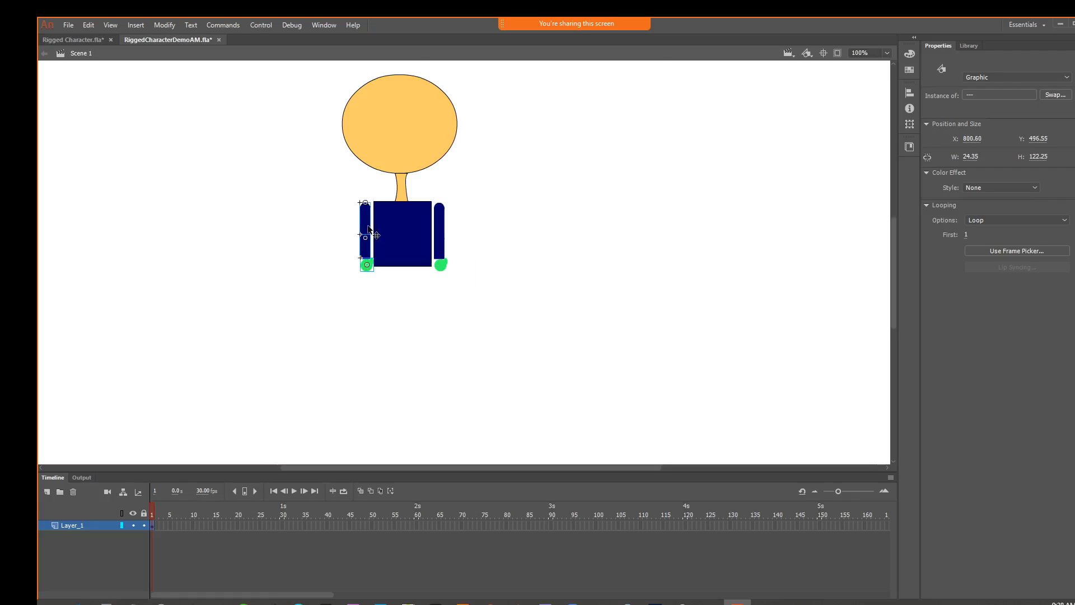
Flip the duplicated upper arm, lower arm and hand together horizontally so the thumb faces away from the chest
key("ctrl+=")
key("ctrl+=")
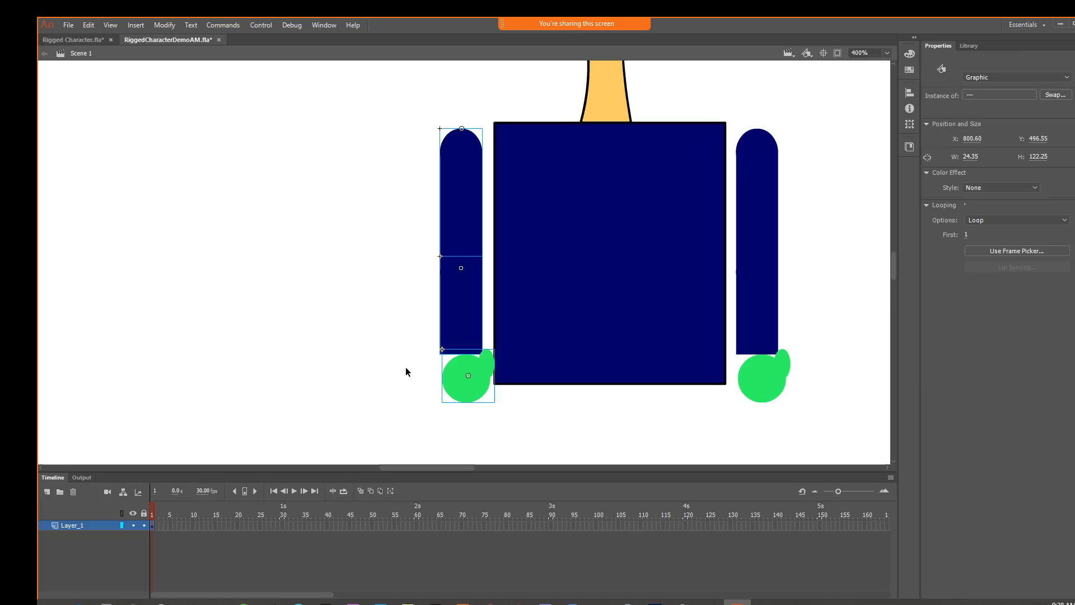
left_click(406, 368)
left_click_drag(422, 152, 478, 400)
right_click(465, 329)
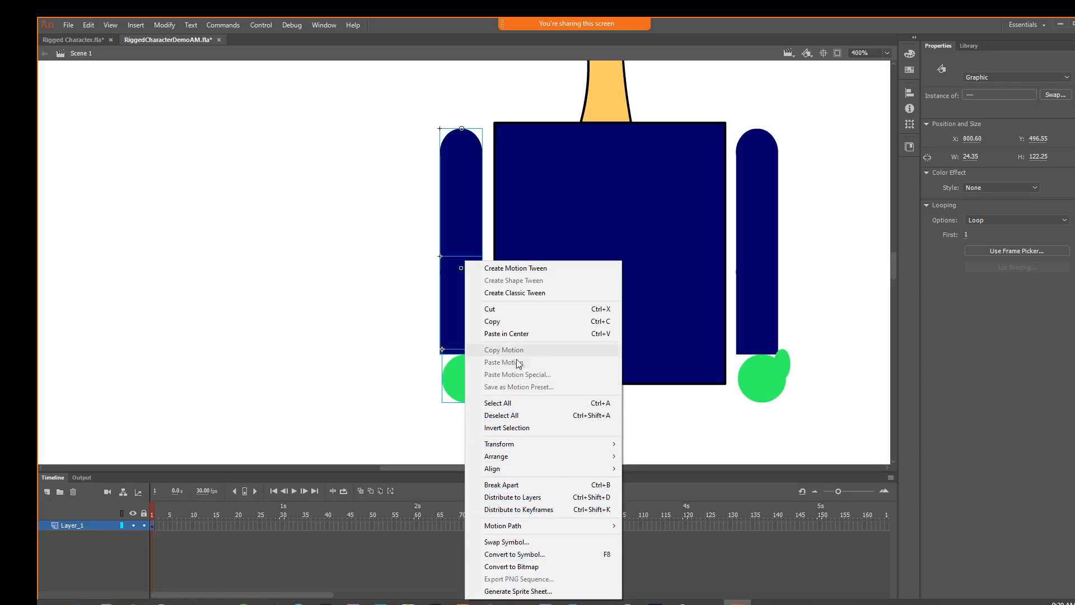
mouse_move(528, 444)
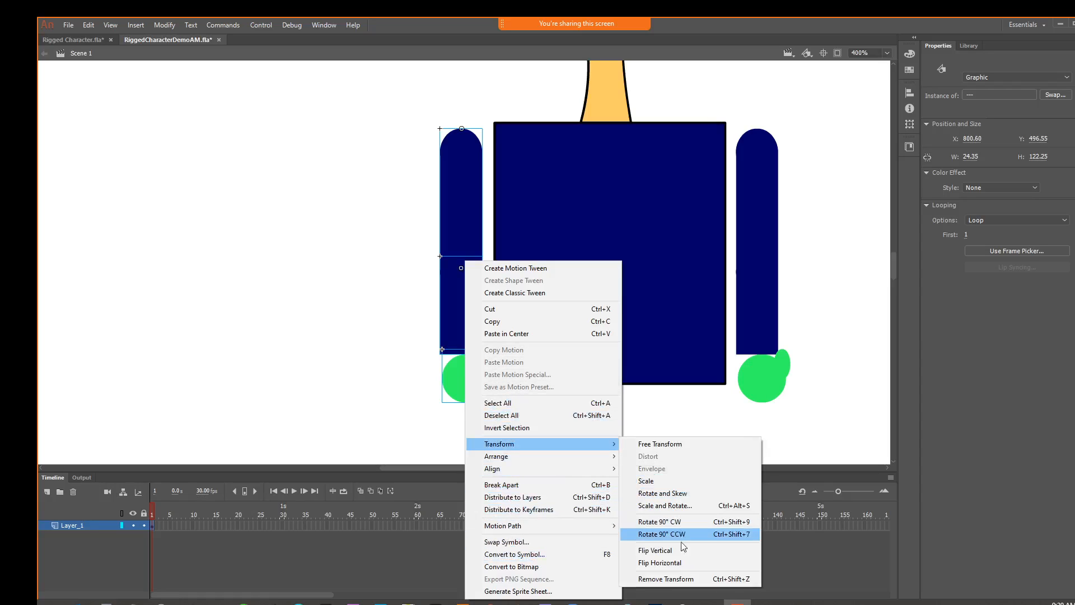
left_click(680, 559)
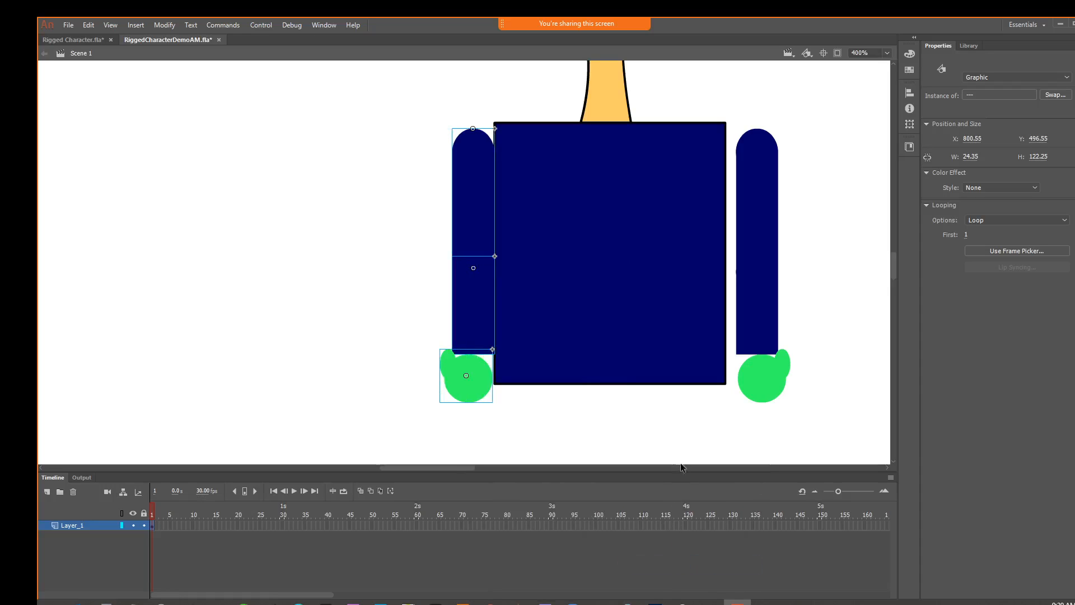
Shift the flipped arm and hand outward to about X 795.8, leaving a small gap beside the chest
left_click(429, 196)
left_click_drag(407, 137, 487, 394)
key("Left")
key("Left")
key("Left")
key("Left")
key("Left")
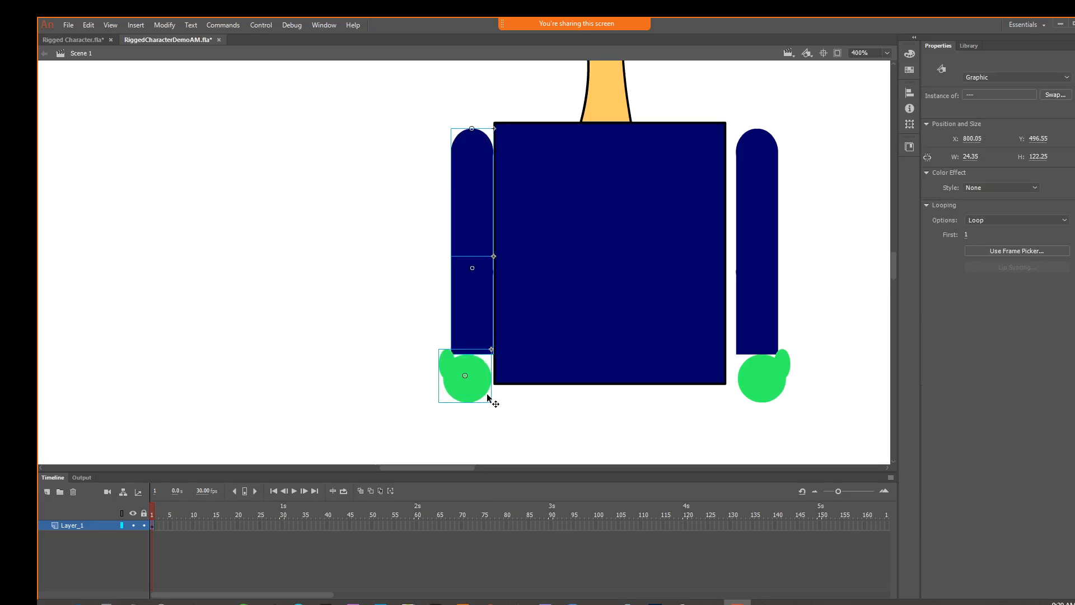
key("Left")
key("Left")
key("Left")
key("Left")
key("Left")
key("Left")
key("Left")
key("Left")
key("Left")
key("Left")
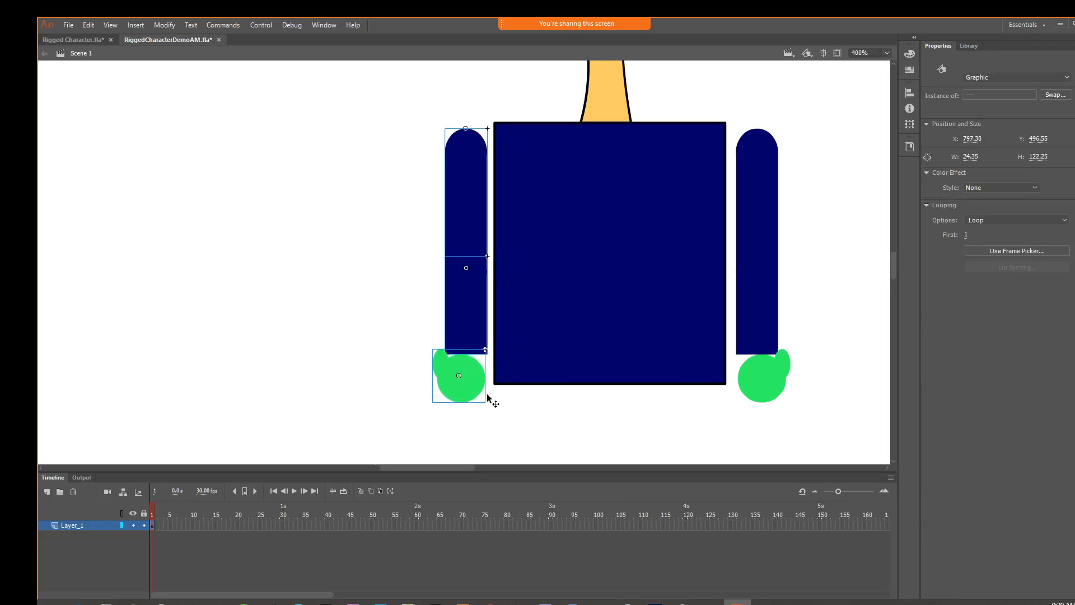
key("Left")
key("Left")
key("Left")
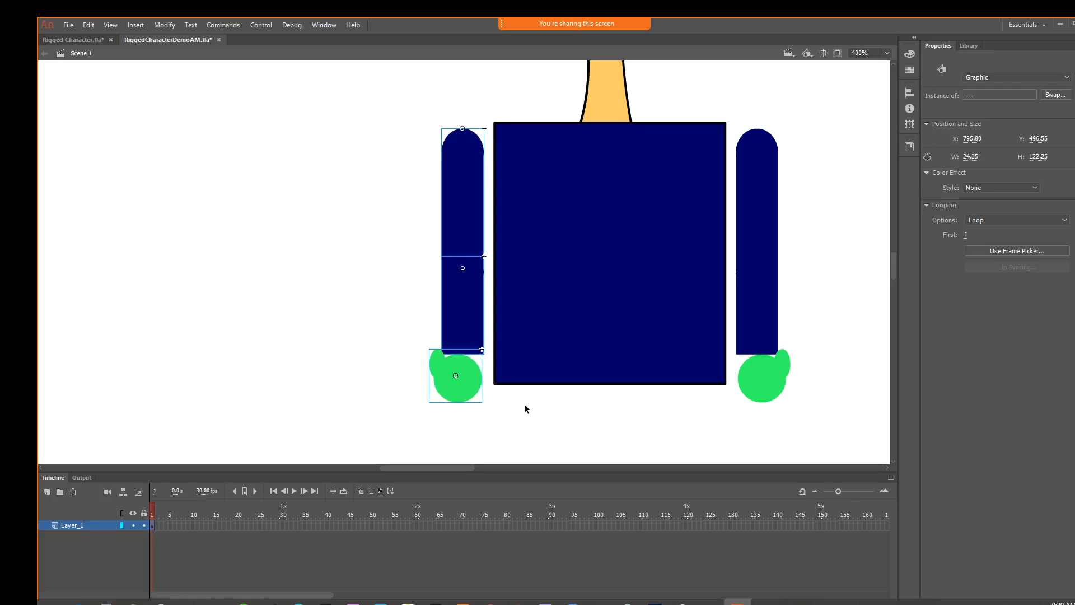
Draw a dark red rectangle without stroke, about 103 × 53 px, directly below the chest and matching its width
left_click_drag(559, 422, 406, 329)
left_click(468, 342)
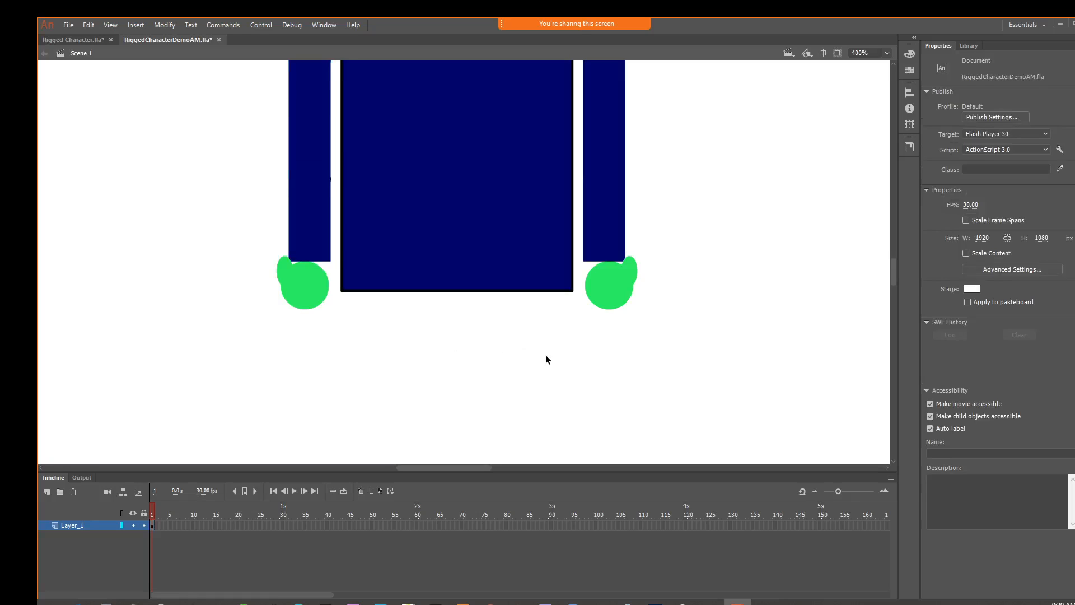
key("r")
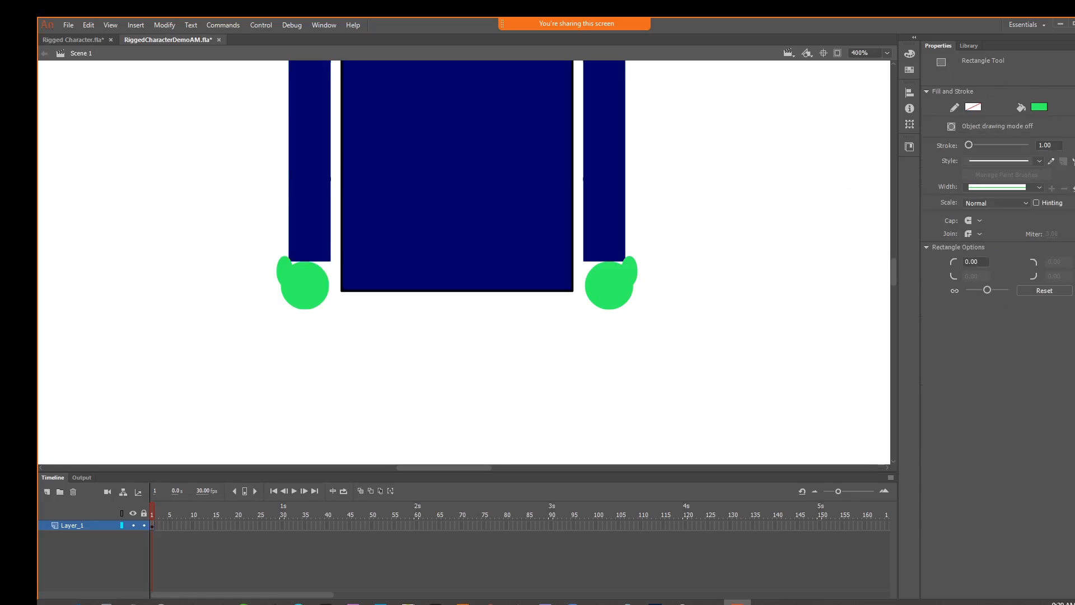
left_click(1039, 107)
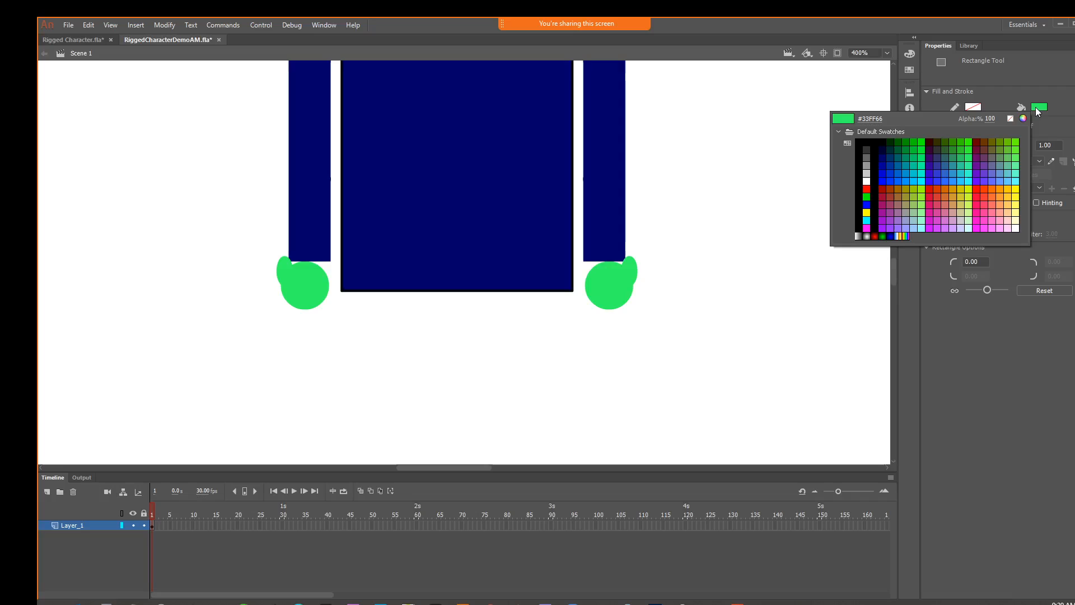
left_click(975, 142)
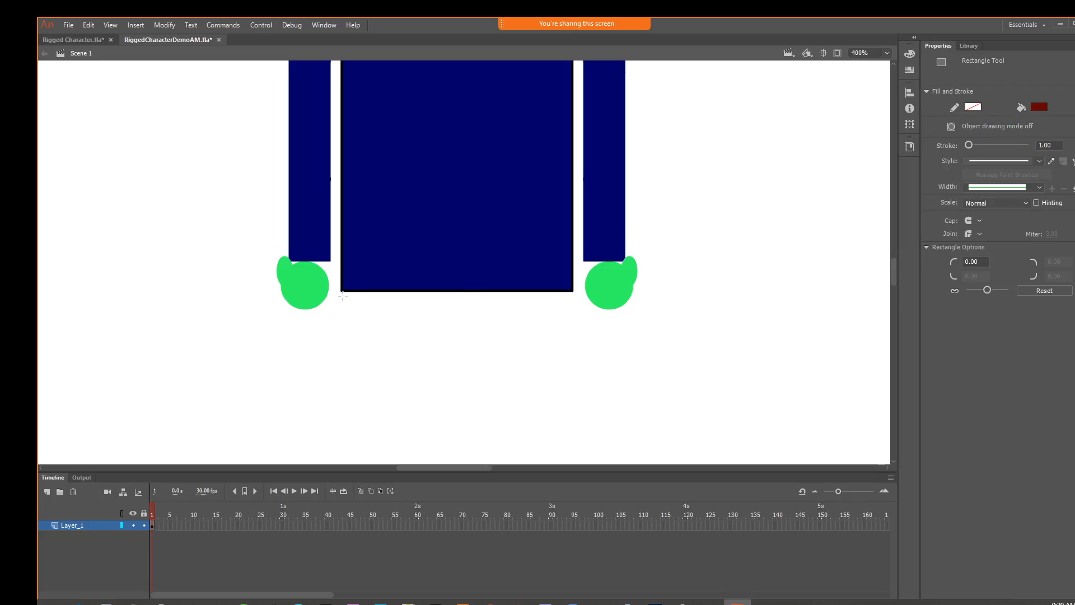
left_click_drag(343, 295, 572, 409)
key("v")
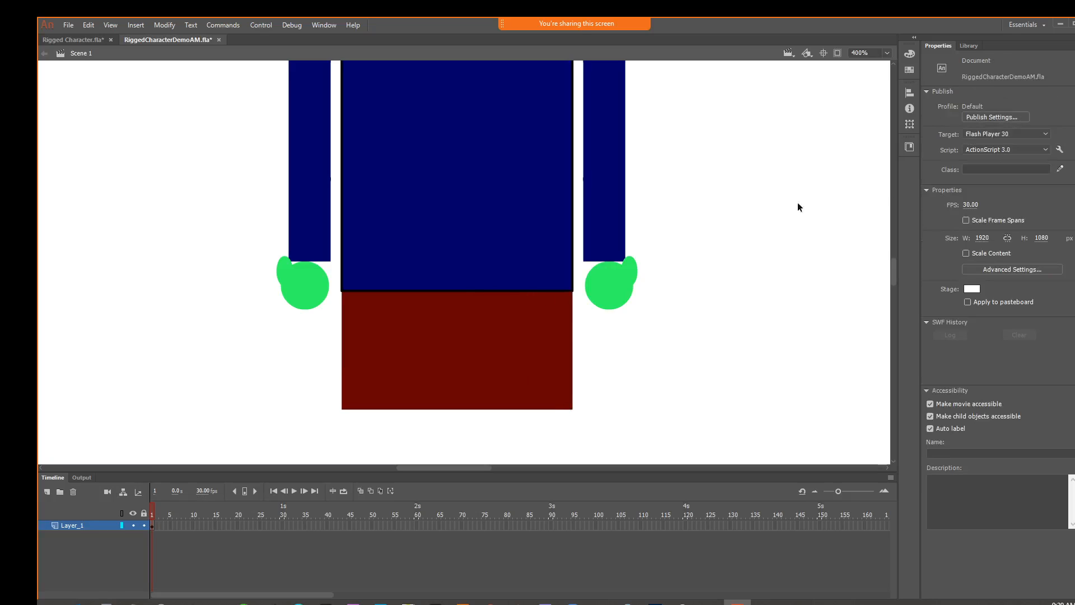
Separate the dark red rectangle from the chest, convert it to a Graphic symbol named Hips, and move it back against the chest's lower edge
left_click(527, 335)
key("Down")
key("Down")
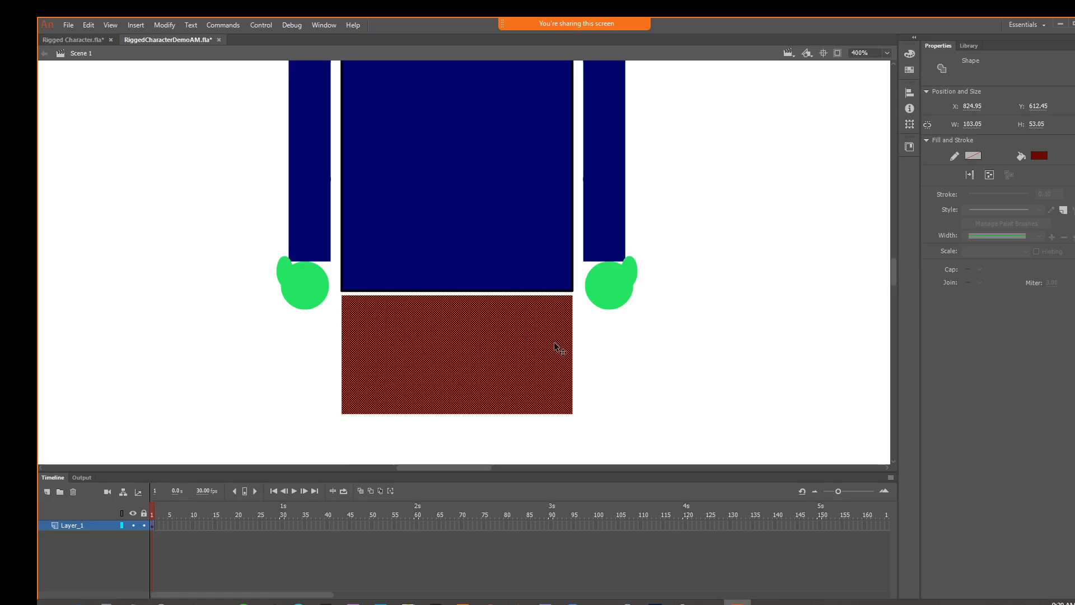
left_click(164, 25)
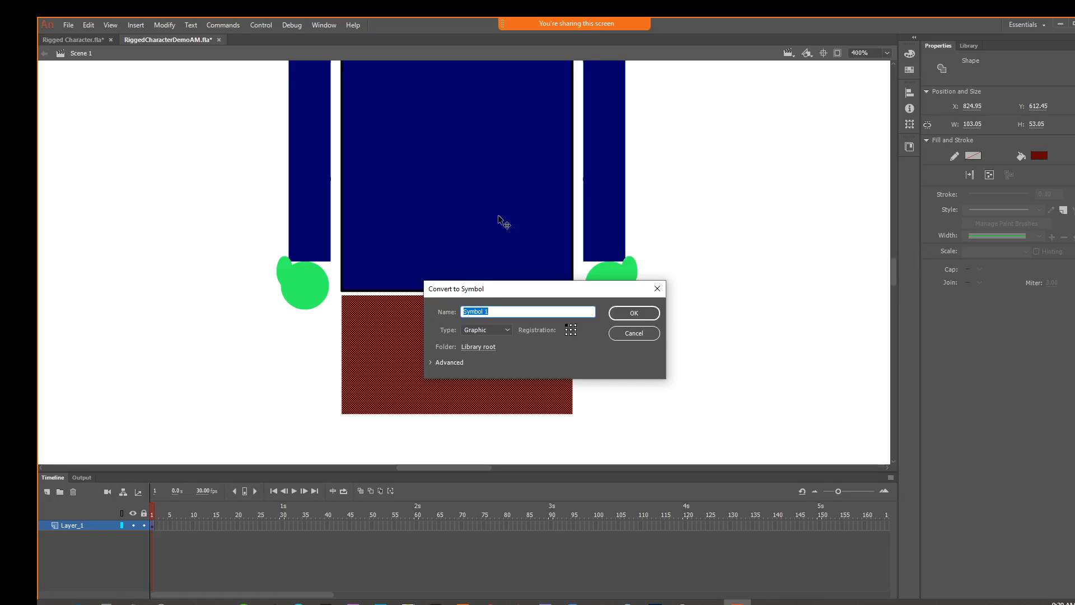
type("Hips")
left_click(627, 312)
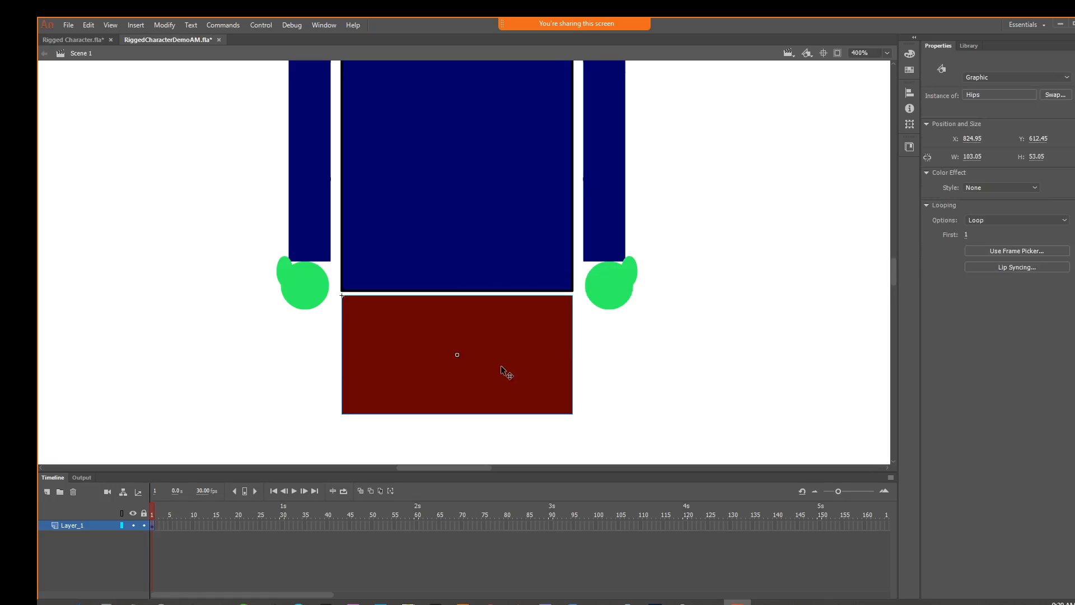
left_click_drag(501, 365, 500, 361)
left_click(651, 380)
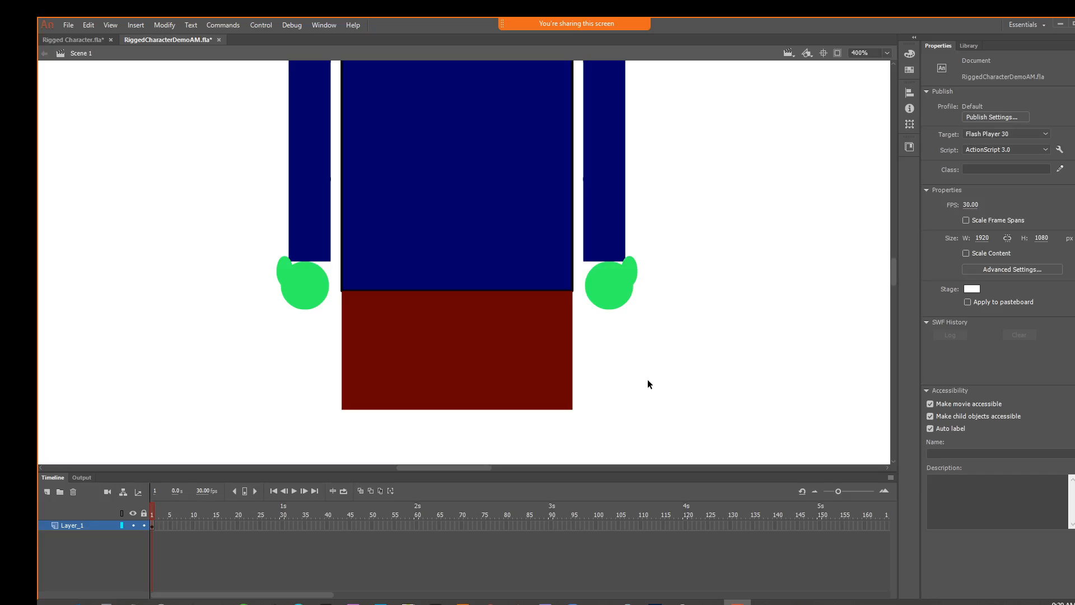
With object drawing on, draw a dark red rectangle about 60 × 85 px under one side of the hips and taper its lower inner corner
key("ctrl+minus")
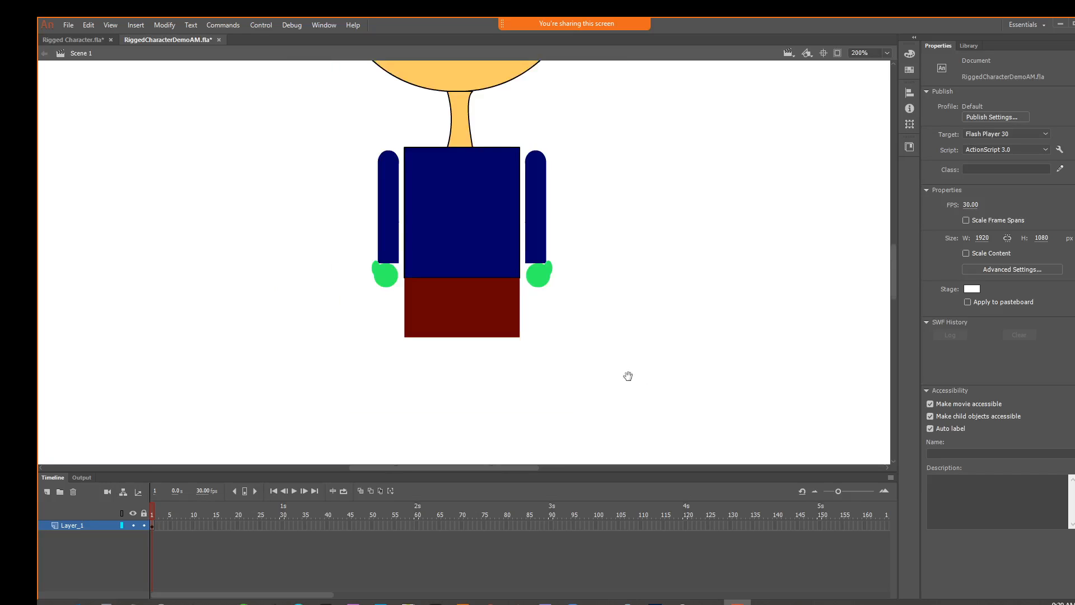
left_click_drag(628, 376, 595, 324)
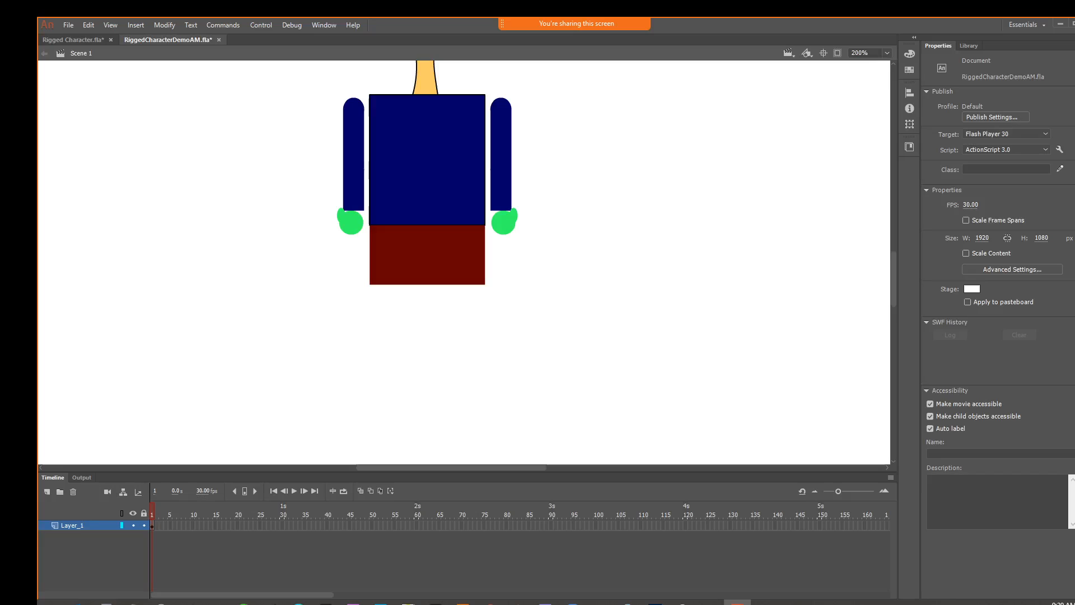
key("r")
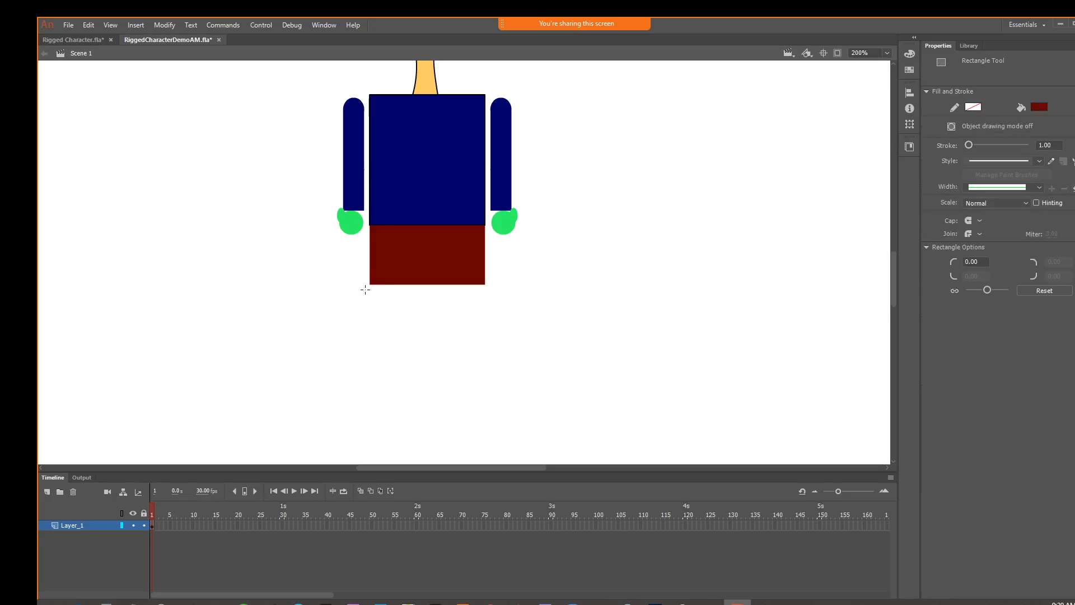
key("j")
left_click_drag(371, 284, 436, 380)
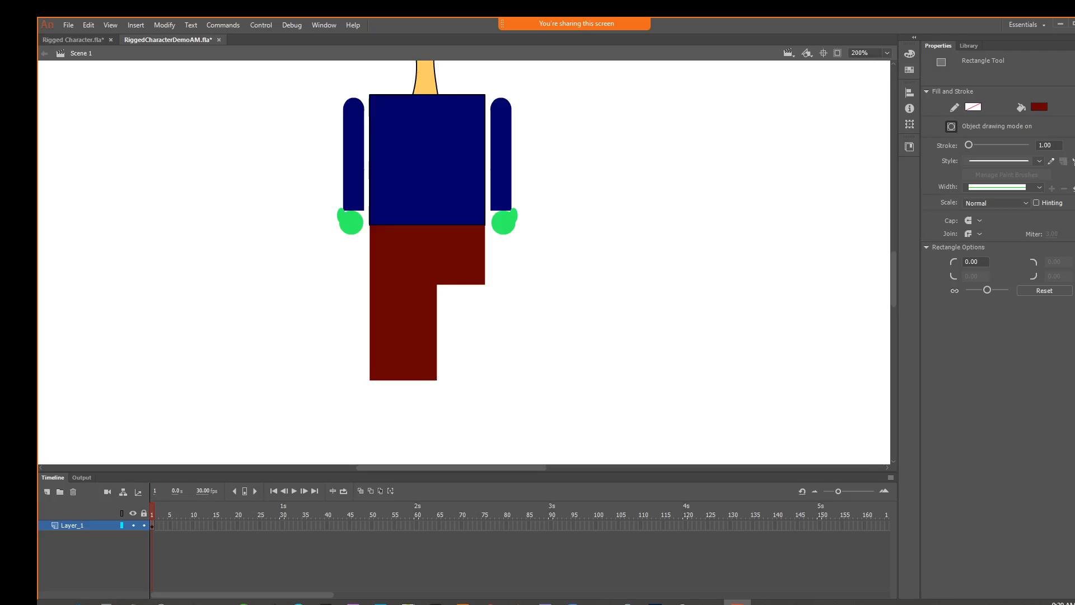
key("v")
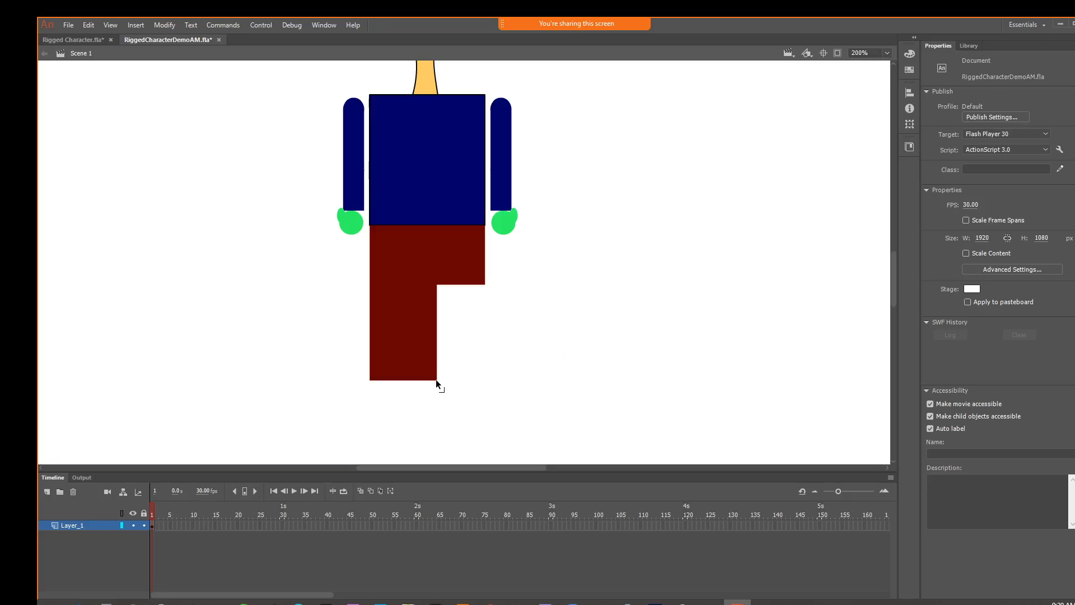
left_click_drag(436, 380, 423, 379)
Convert the tapered leg shape to a Graphic symbol named Upper Leg
left_click(423, 315)
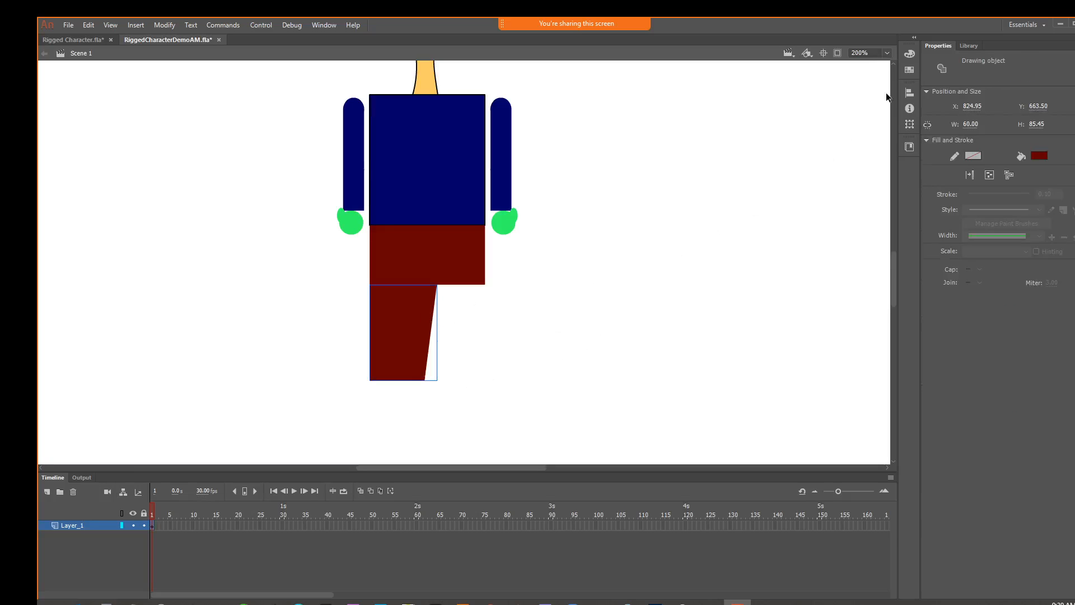
left_click(170, 25)
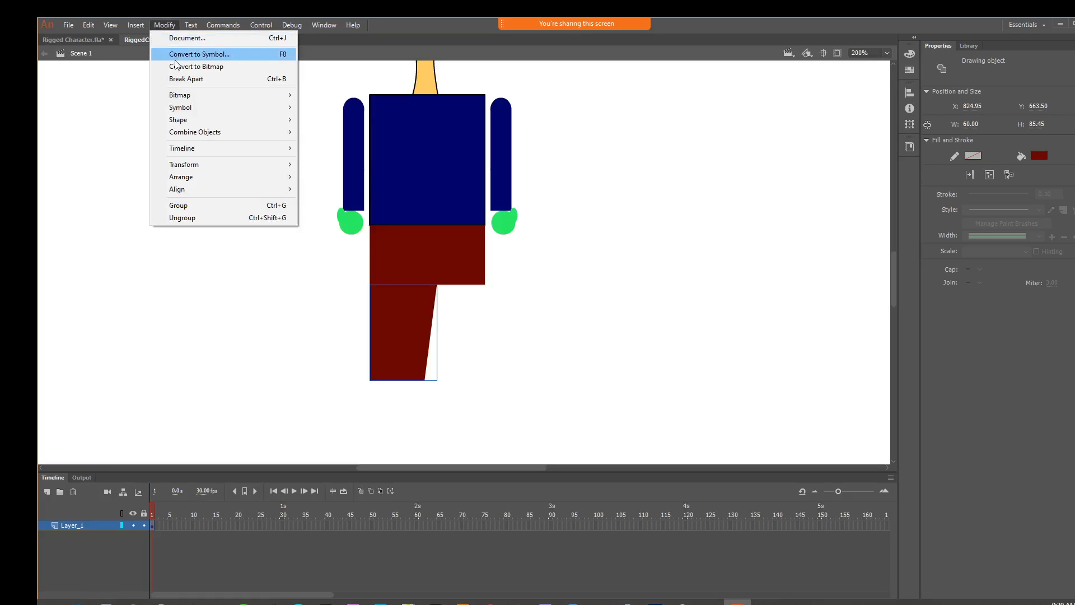
left_click(176, 58)
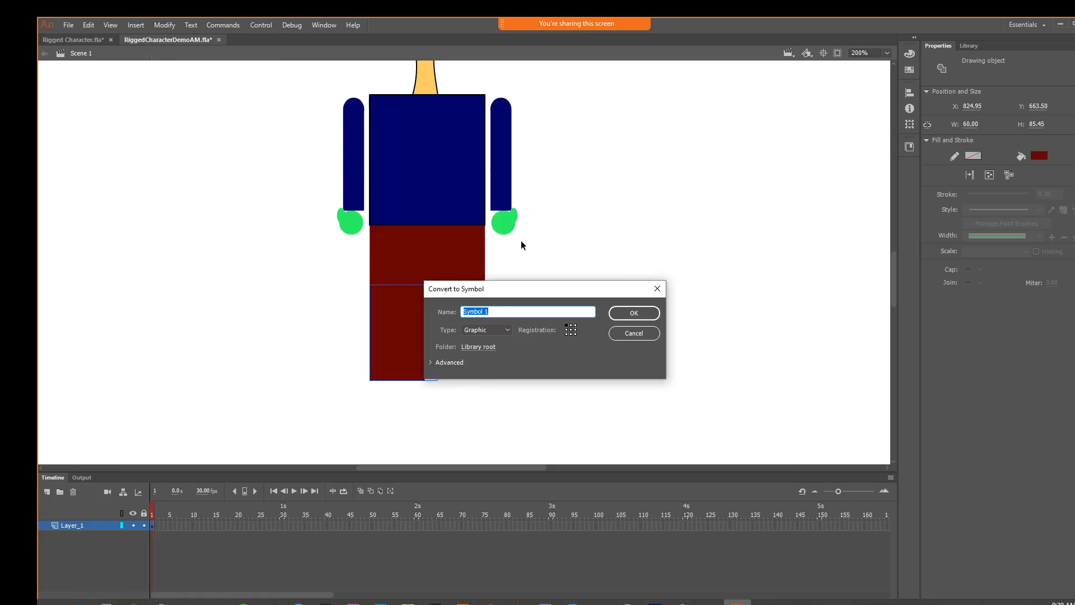
type("L")
key("BackSpace")
type("Upper Leg")
key("Return")
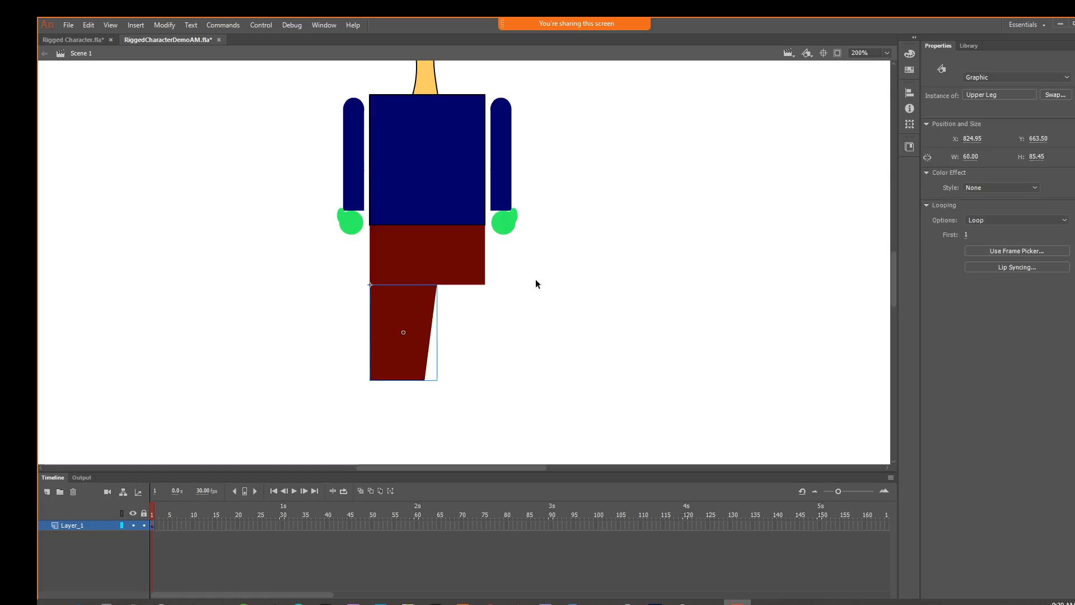
Draw a dark red rectangle about 49 × 65 px directly below the upper leg, matching the width of its lower end
scroll(507, 330, "down", 3)
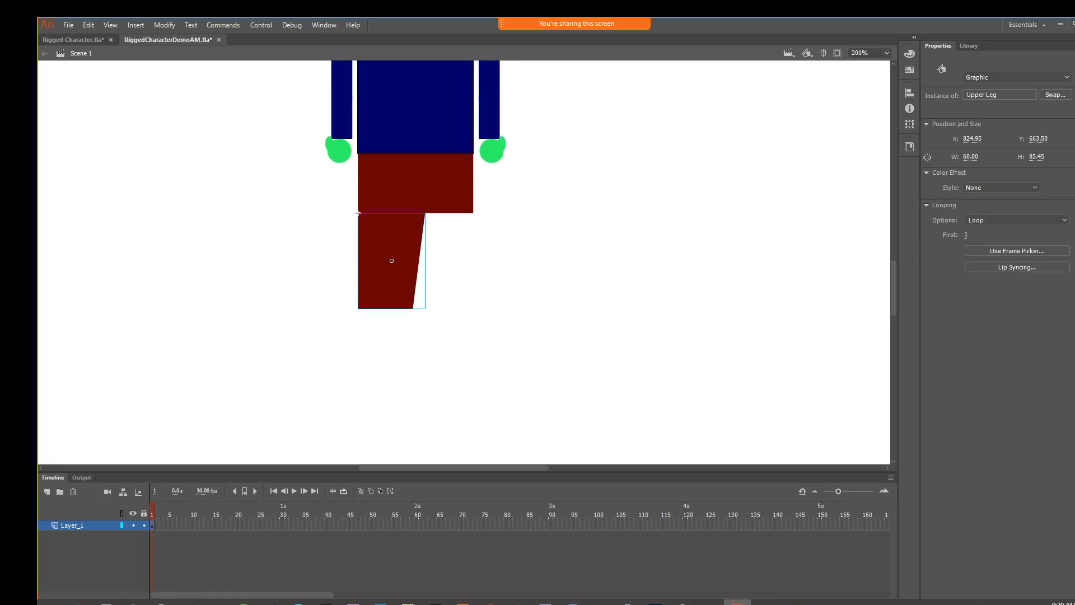
key("r")
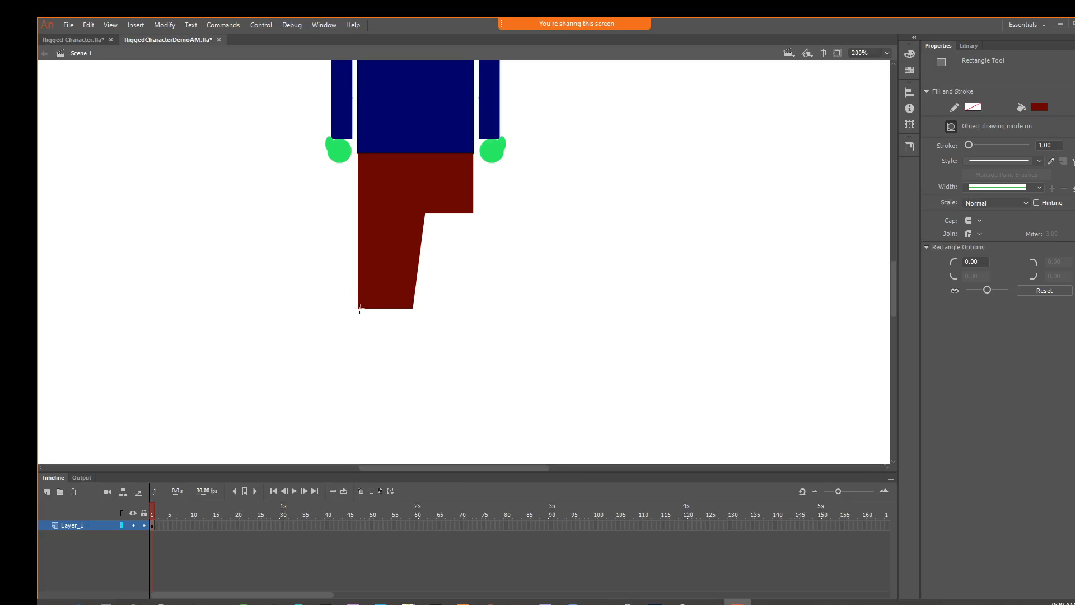
left_click_drag(359, 308, 412, 382)
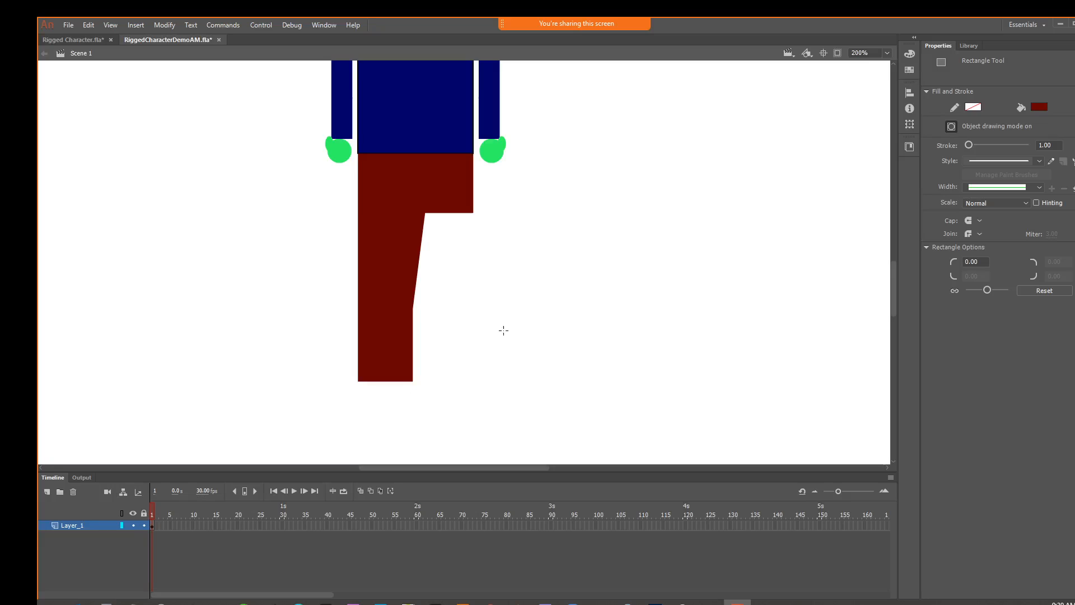
key("v")
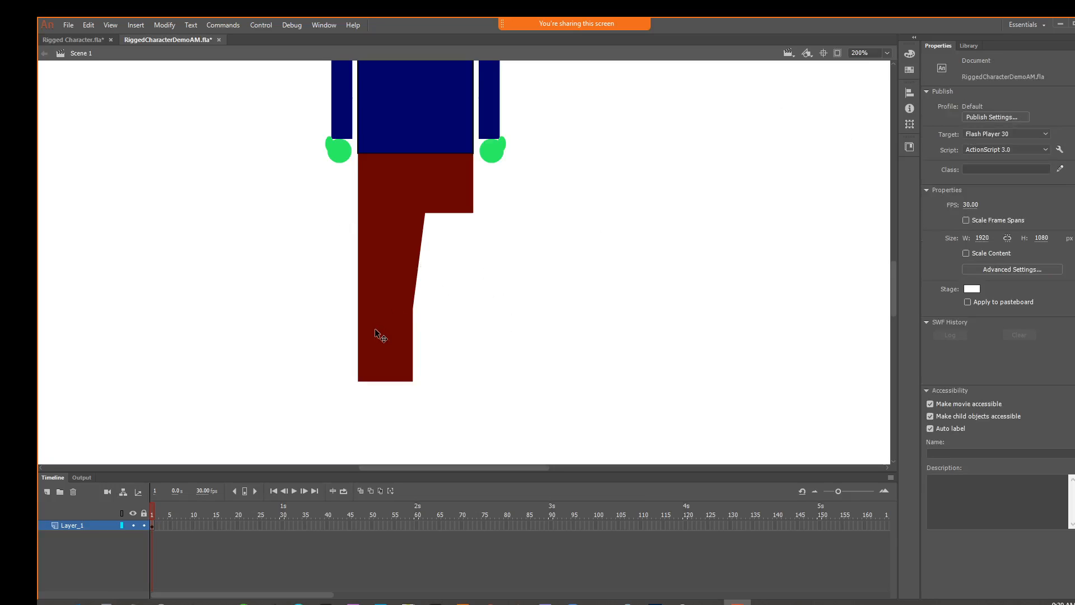
Convert the rectangle below the upper leg to a Graphic symbol named Lower Leg
left_click(377, 334)
left_click(164, 24)
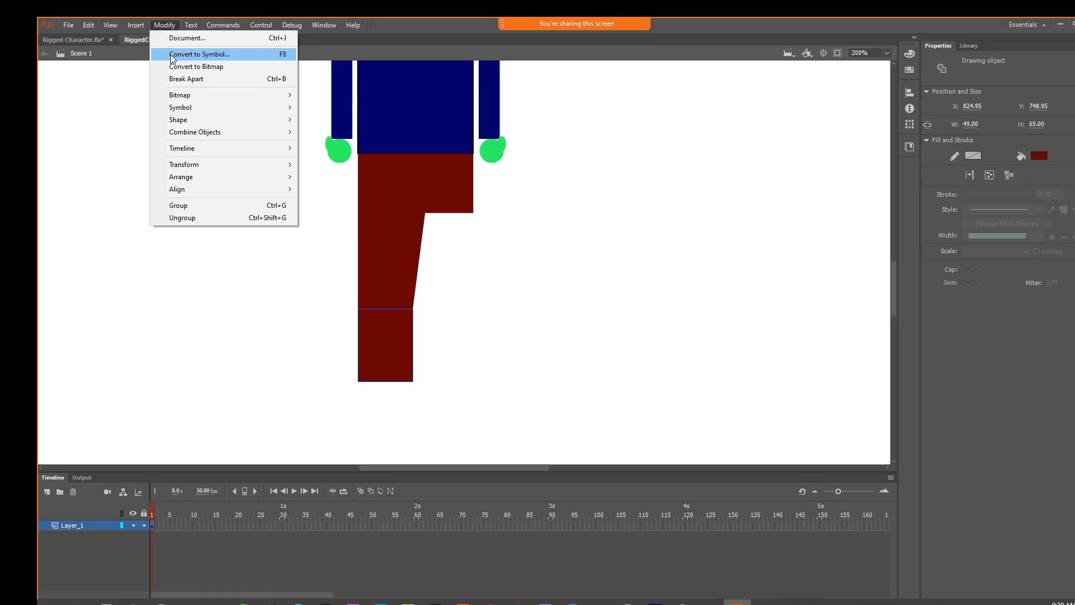
left_click(170, 54)
type("Lowe")
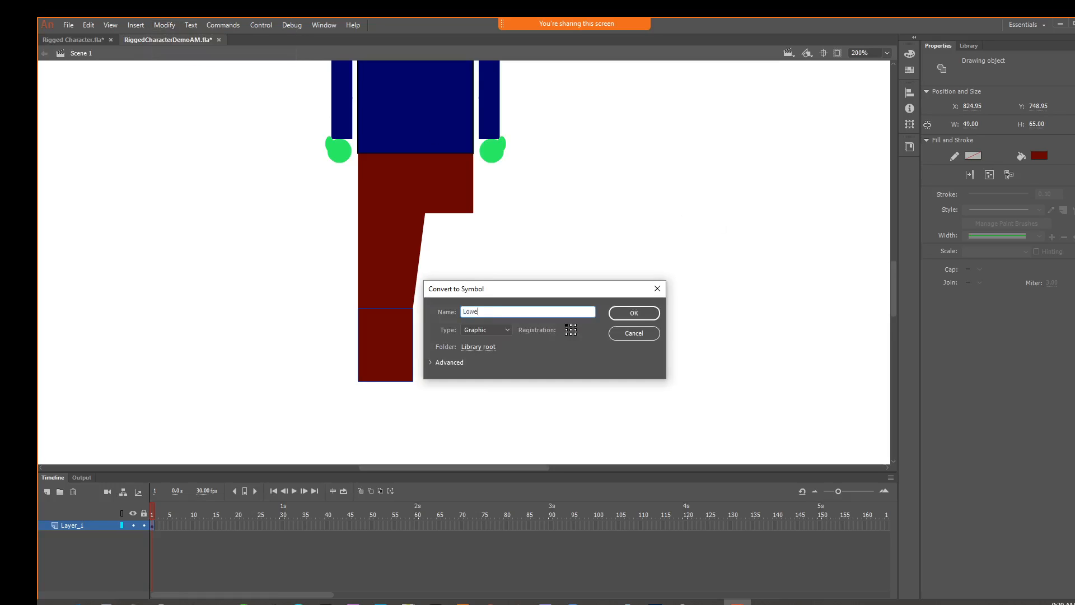
type("r Leg")
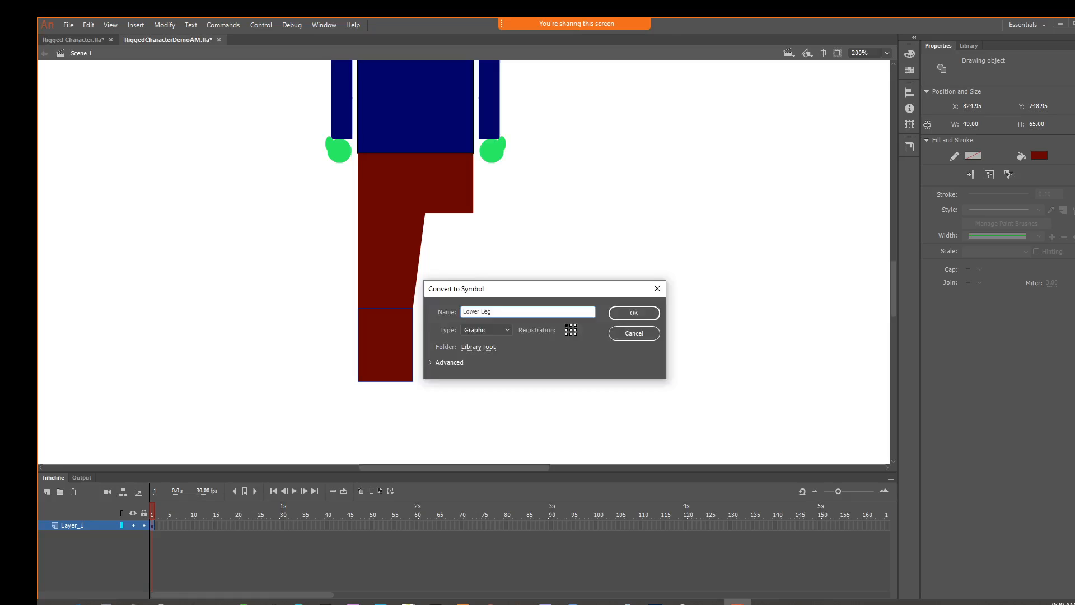
key("Return")
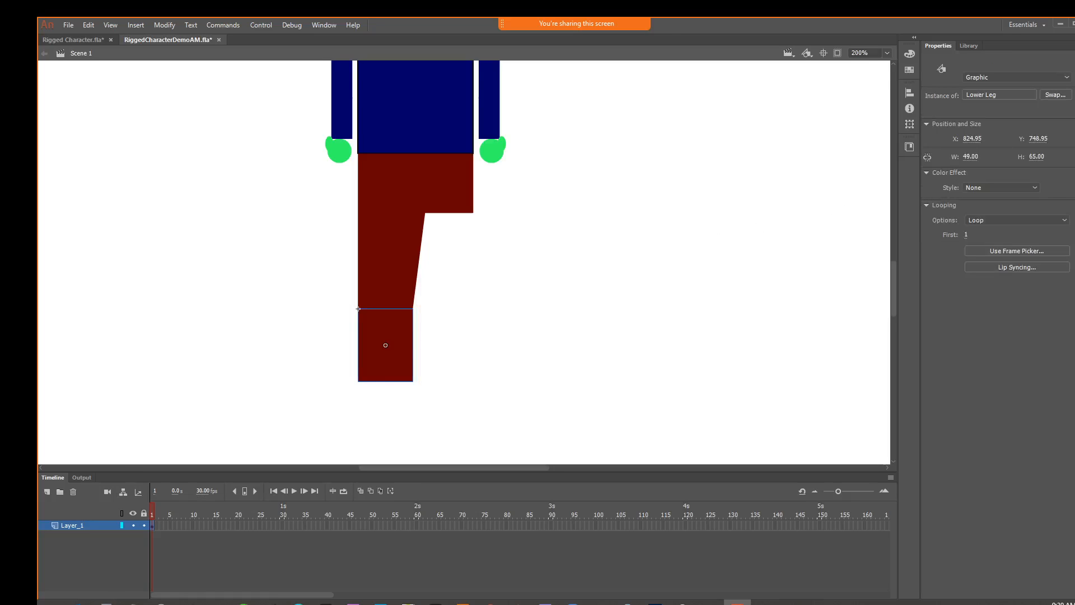
Move the lower leg away from the upper leg and open its symbol for editing
key("q")
left_click(455, 347)
left_click(372, 340)
left_click_drag(378, 340, 484, 356)
double_click(485, 356)
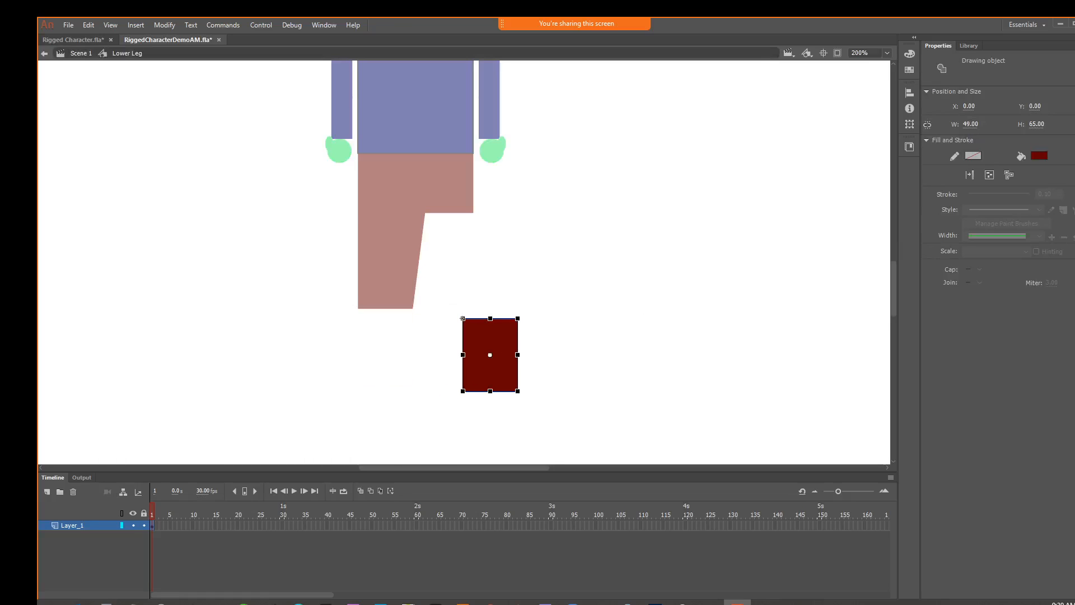
Draw a dark red circle about 49.5 px across, centred on the upper edge of the lower leg rectangle
key("o")
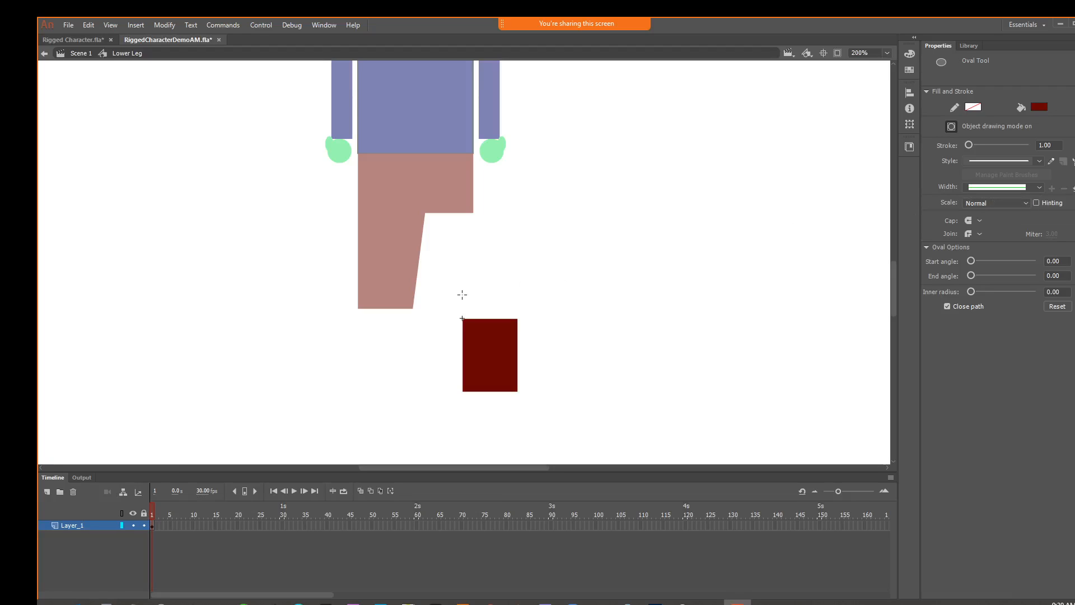
left_click_drag(461, 289, 519, 347)
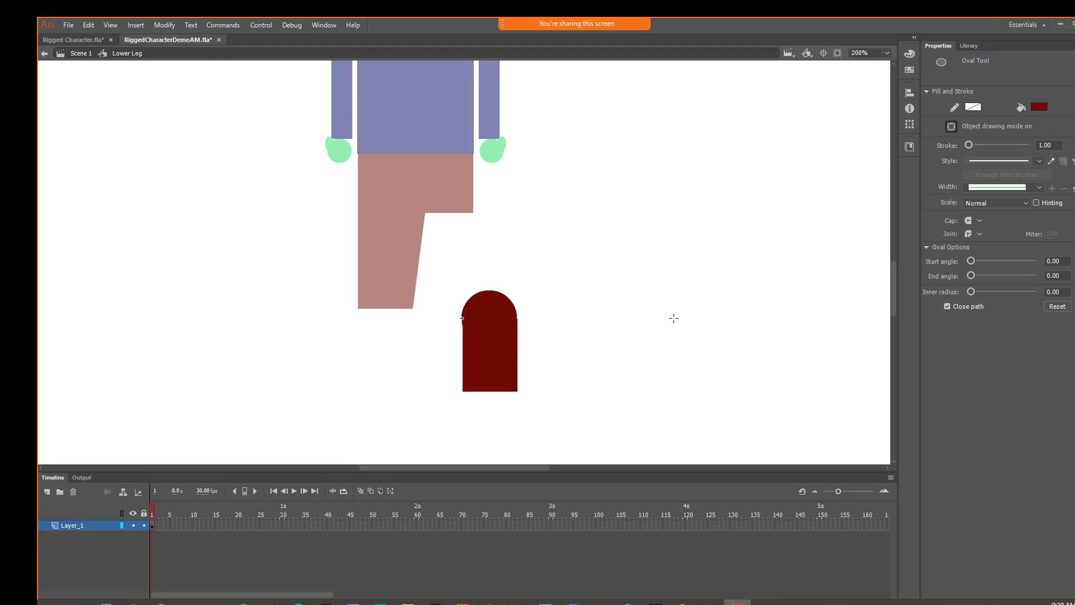
Adjust the circle's position and width to about 49 px so its sides line up with the rectangle's edges
key("v")
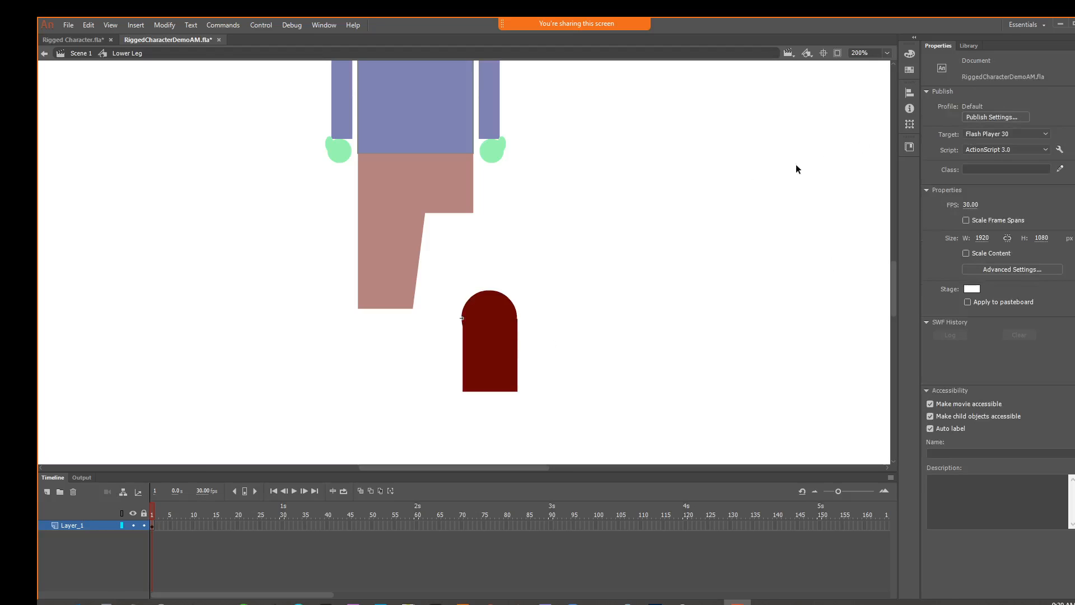
left_click(496, 292)
key("q")
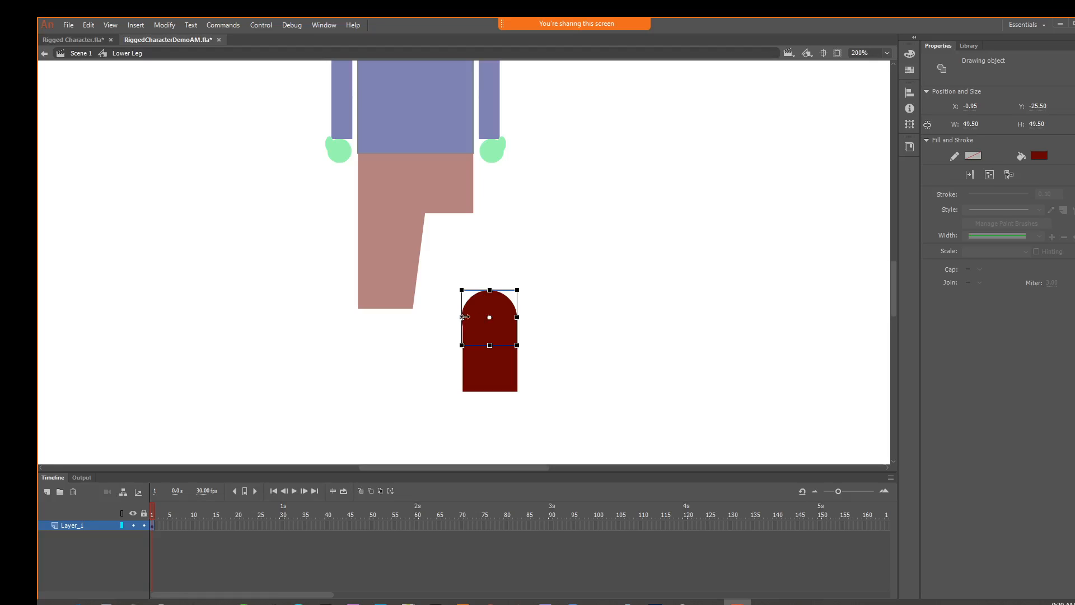
left_click_drag(464, 317, 465, 317)
key("v")
key("ctrl+equal")
key("ctrl+equal")
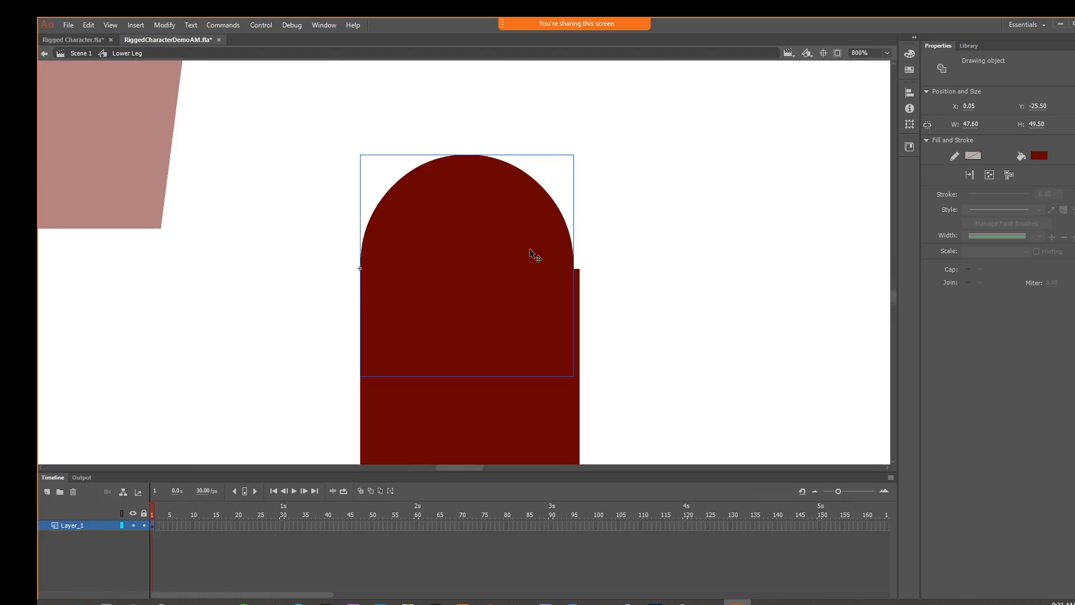
key("Right")
key("Right")
key("Right")
key("Right")
key("Right")
key("Right")
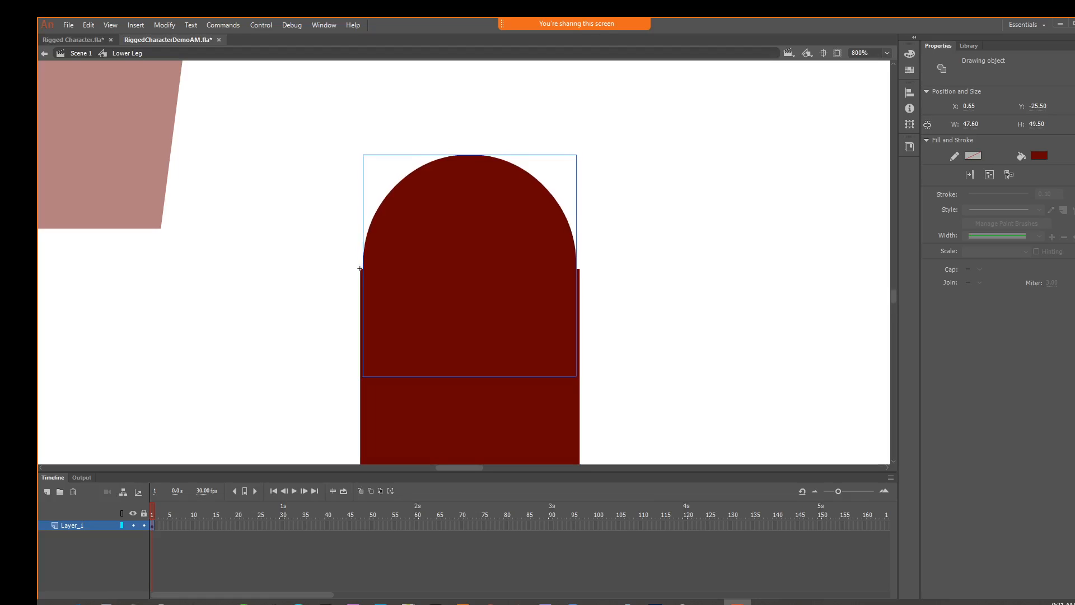
key("q")
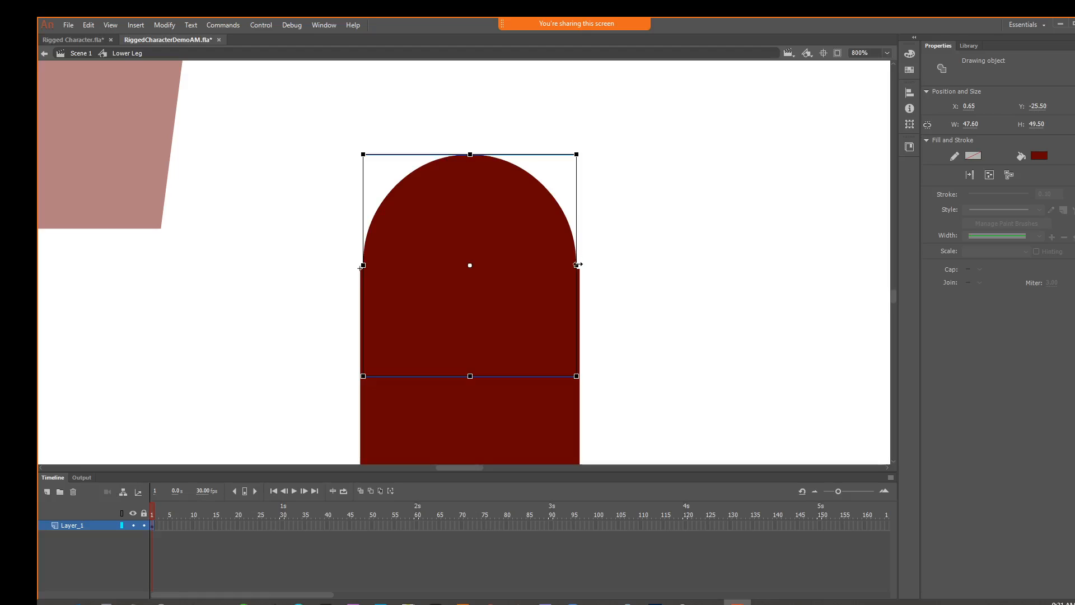
left_click_drag(577, 264, 580, 264)
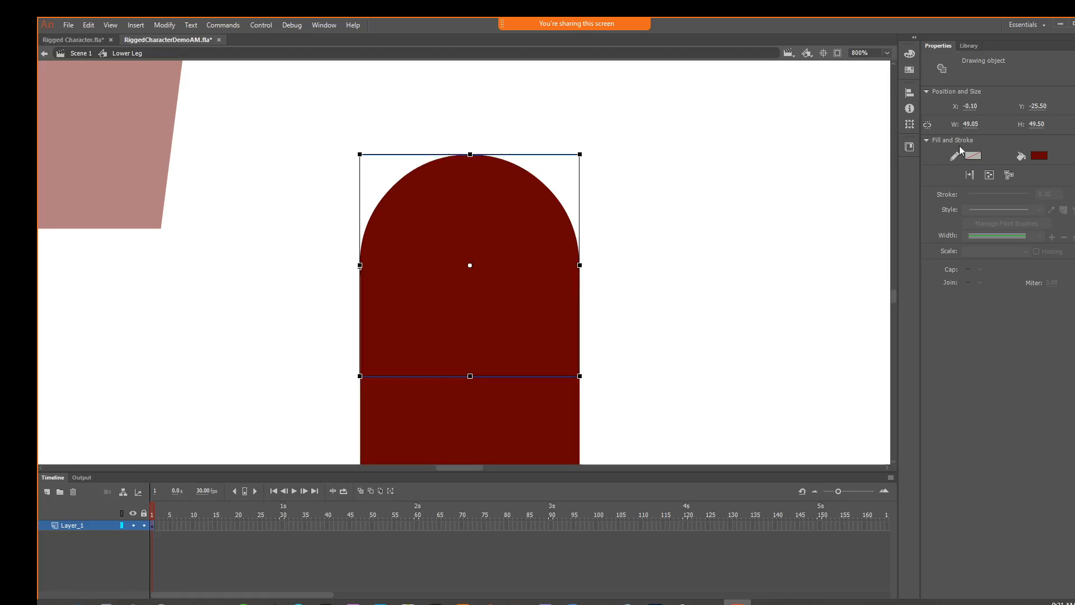
left_click(738, 153)
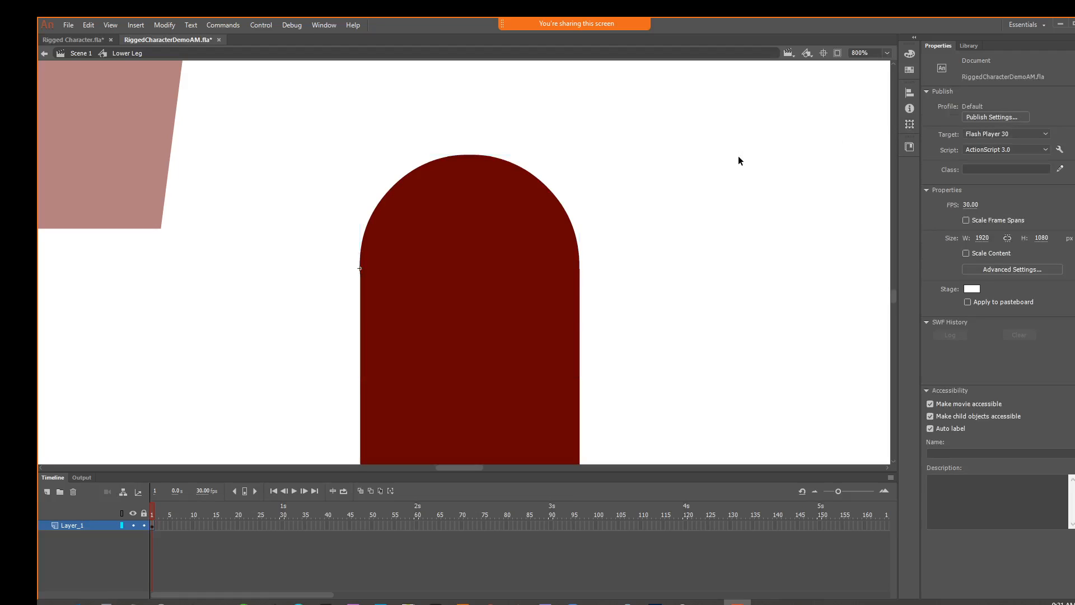
Return to Scene 1, fit the rounded lower leg over the upper leg's lower end, and set its pivot at the knee
key("ctrl+equal")
key("ctrl+minus")
key("ctrl+minus")
key("ctrl+minus")
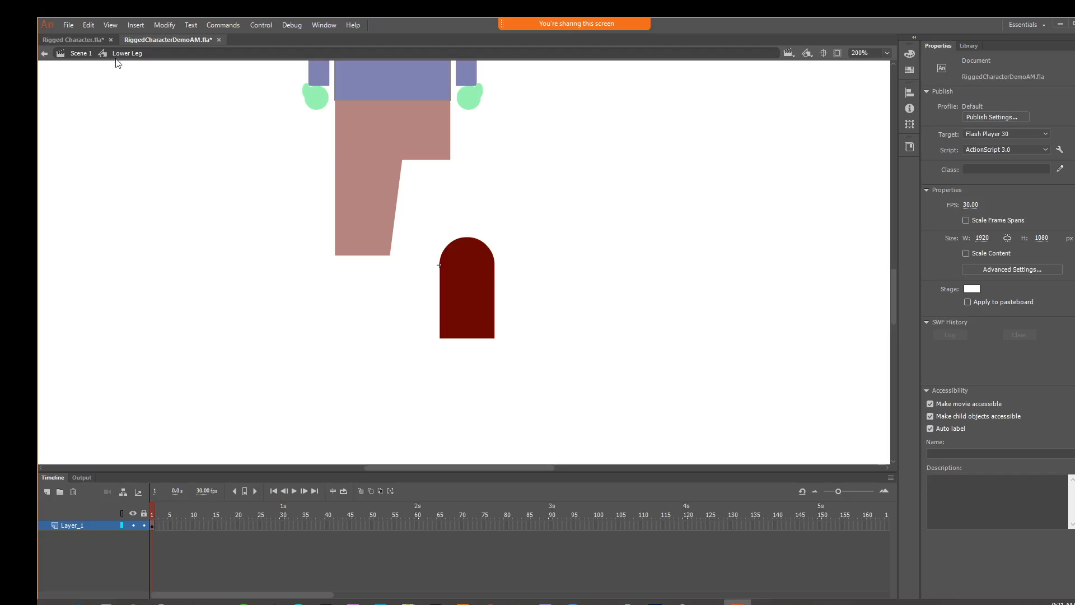
left_click(79, 55)
left_click_drag(468, 296, 363, 286)
key("q")
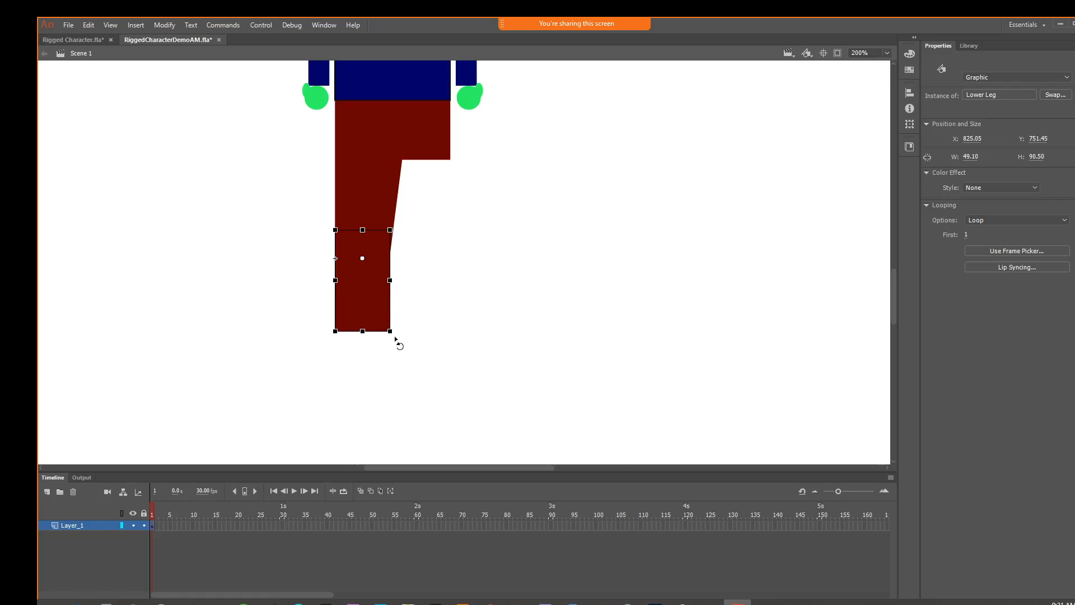
mouse_move(398, 343)
left_mouse_down()
mouse_move(362, 343)
mouse_move(417, 348)
mouse_move(359, 346)
mouse_move(396, 345)
left_mouse_up()
left_click(412, 340)
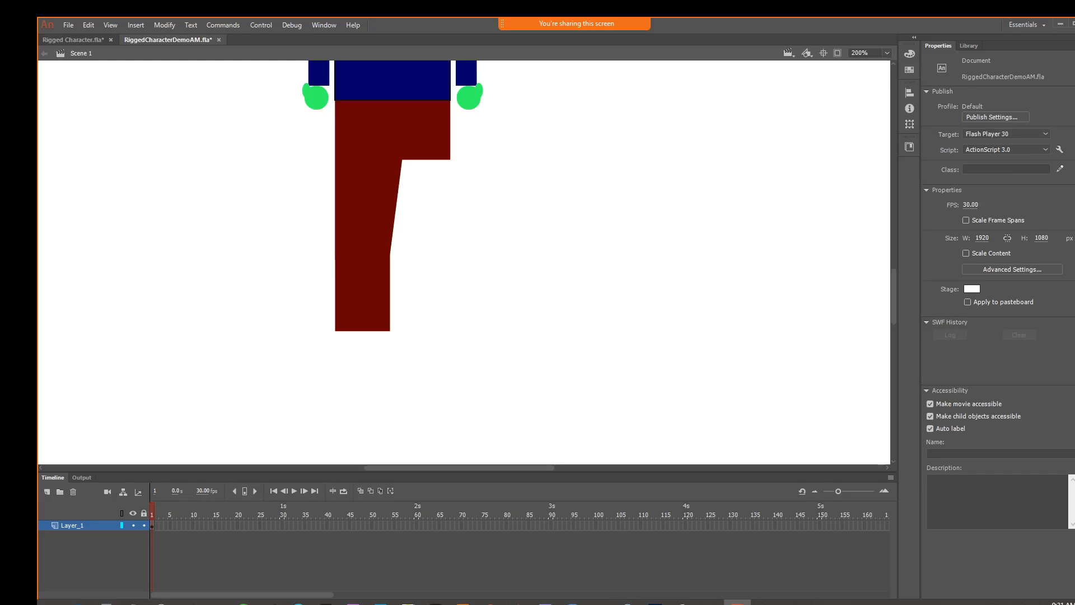
Draw a small black ankle rectangle under the lower leg and a wider black foot rectangle extending outward below it
key("r")
left_click(1040, 108)
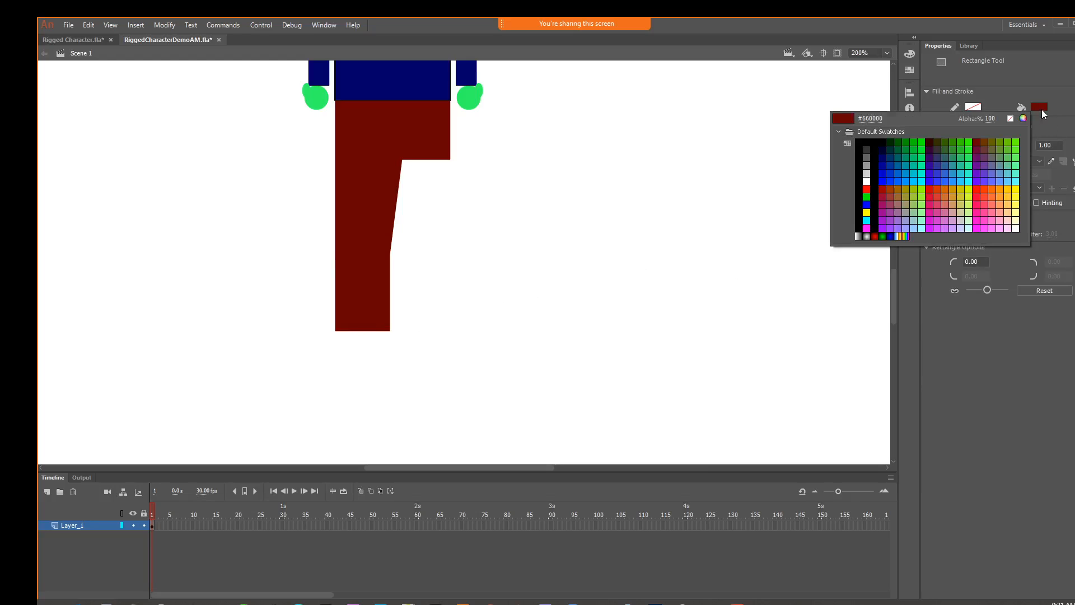
left_click(866, 142)
left_click_drag(343, 331, 380, 351)
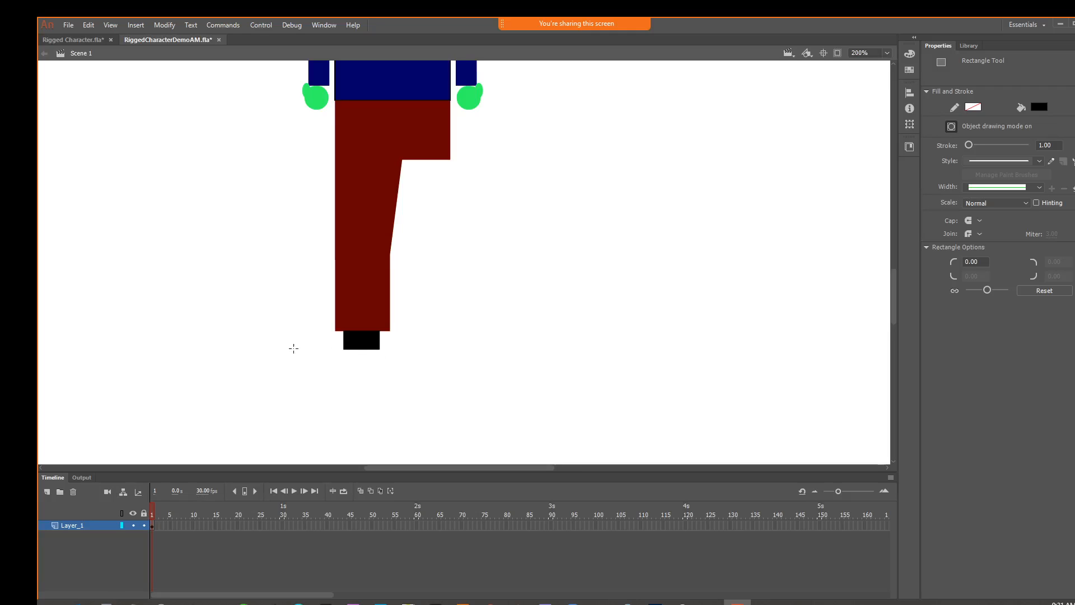
left_click_drag(291, 349, 383, 373)
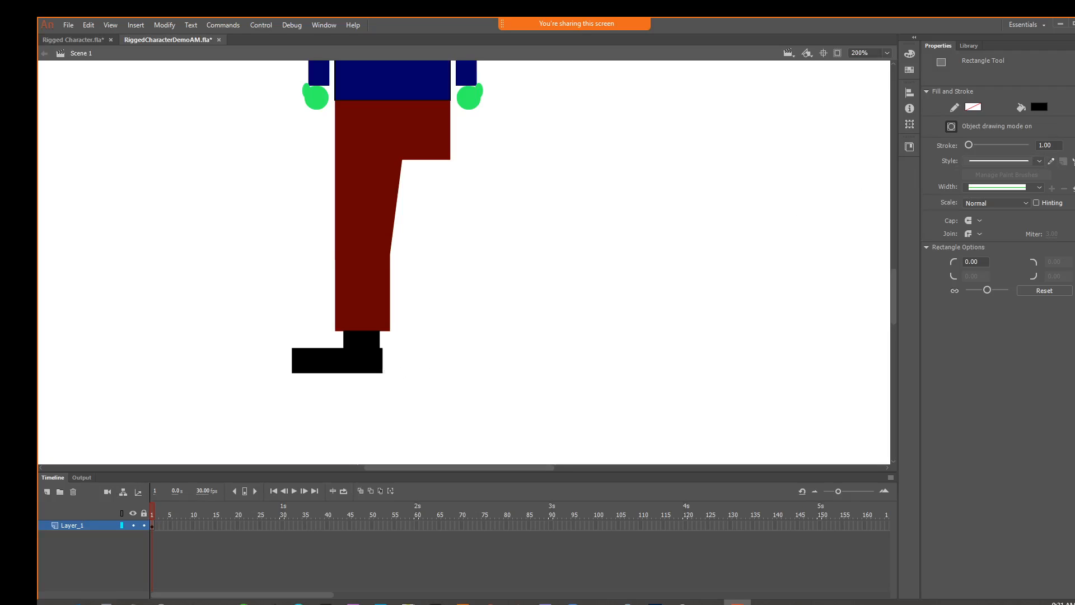
Curve the upper edge and both ends of the foot rectangle outward into a rounded shoe shape
key("v")
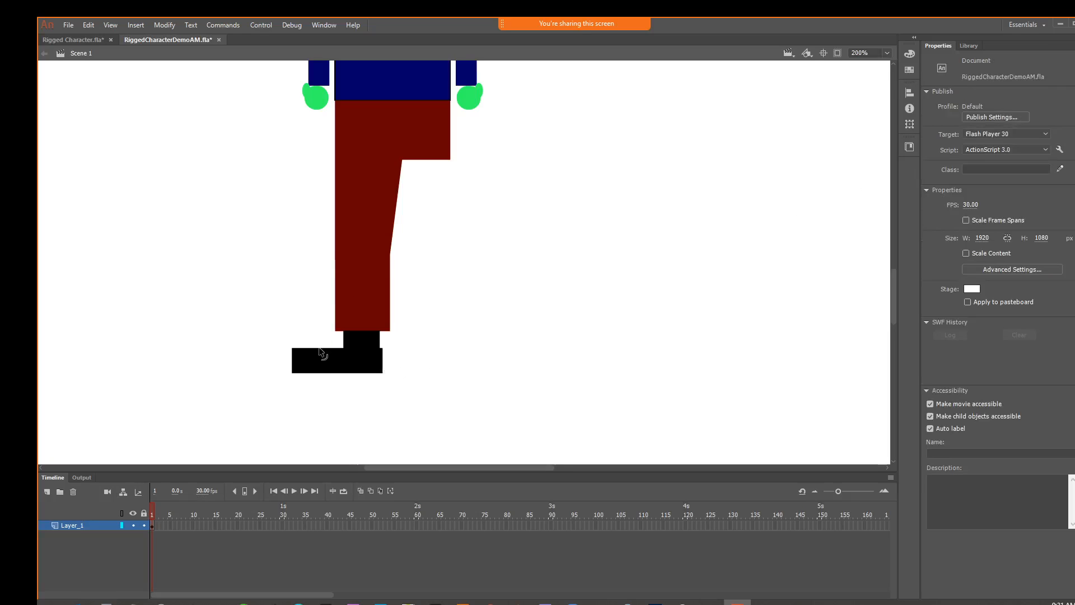
left_click_drag(319, 353, 285, 366)
left_click_drag(386, 363, 387, 361)
left_click(383, 212)
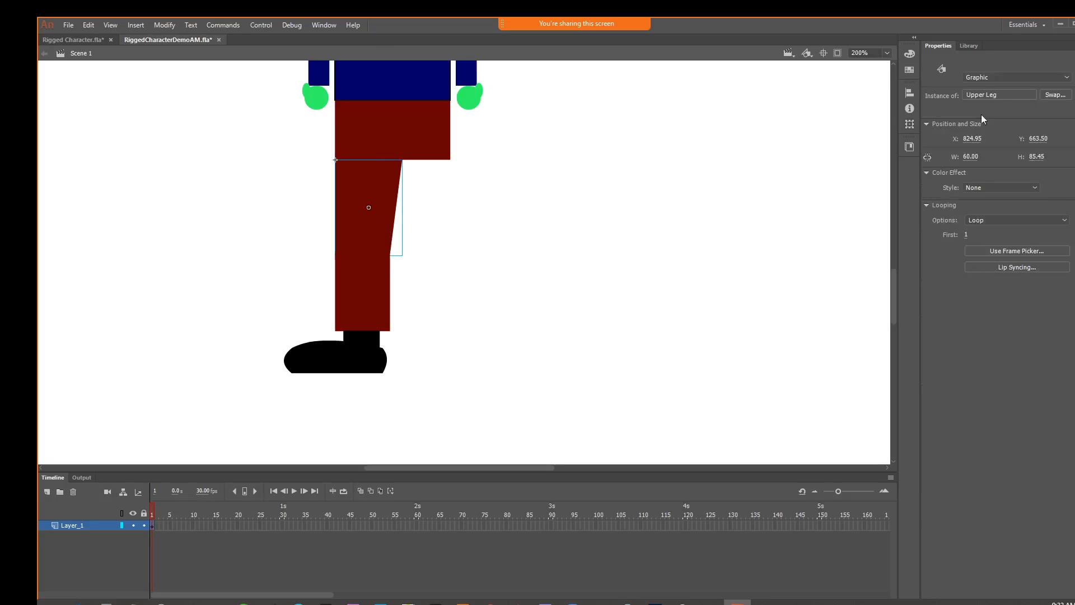
Convert the black ankle and foot shapes together to a Graphic symbol named Shoe
left_click(366, 343)
left_click_drag(264, 340, 415, 376)
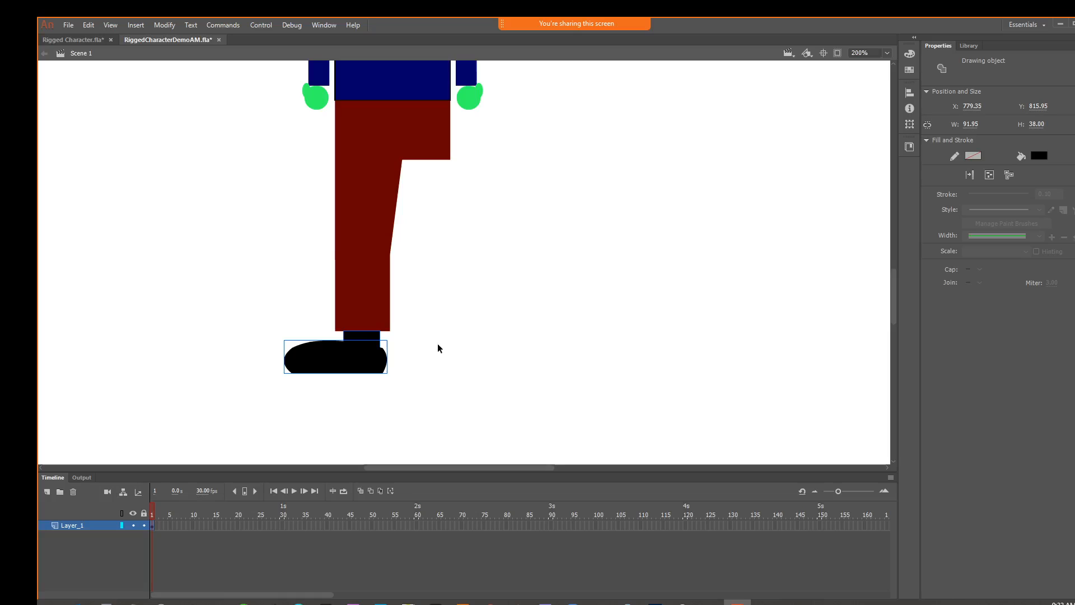
left_click(172, 25)
left_click(174, 54)
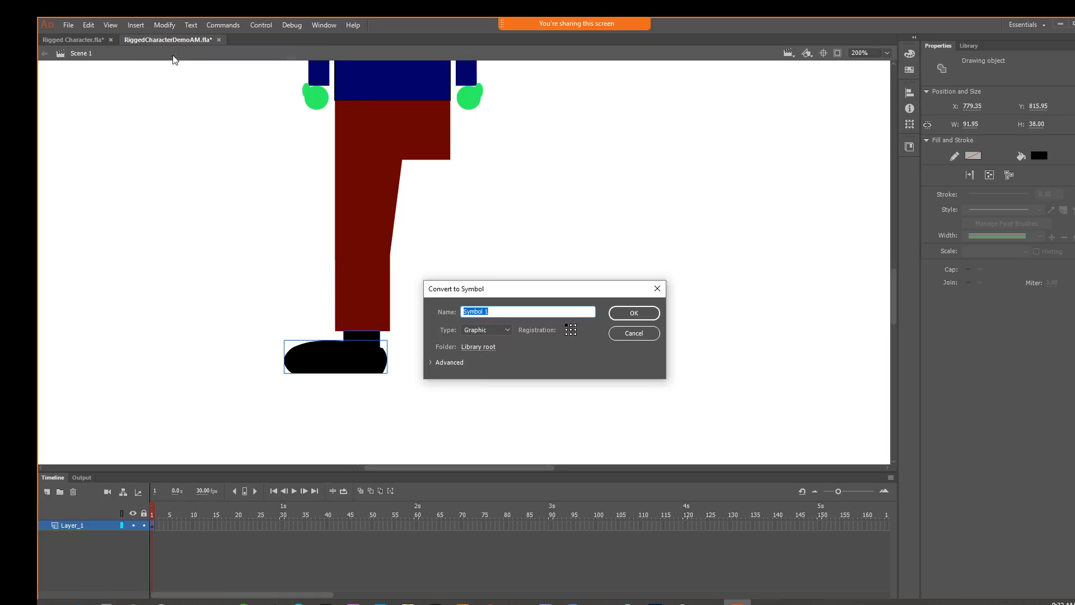
type("Shoe")
left_click(633, 312)
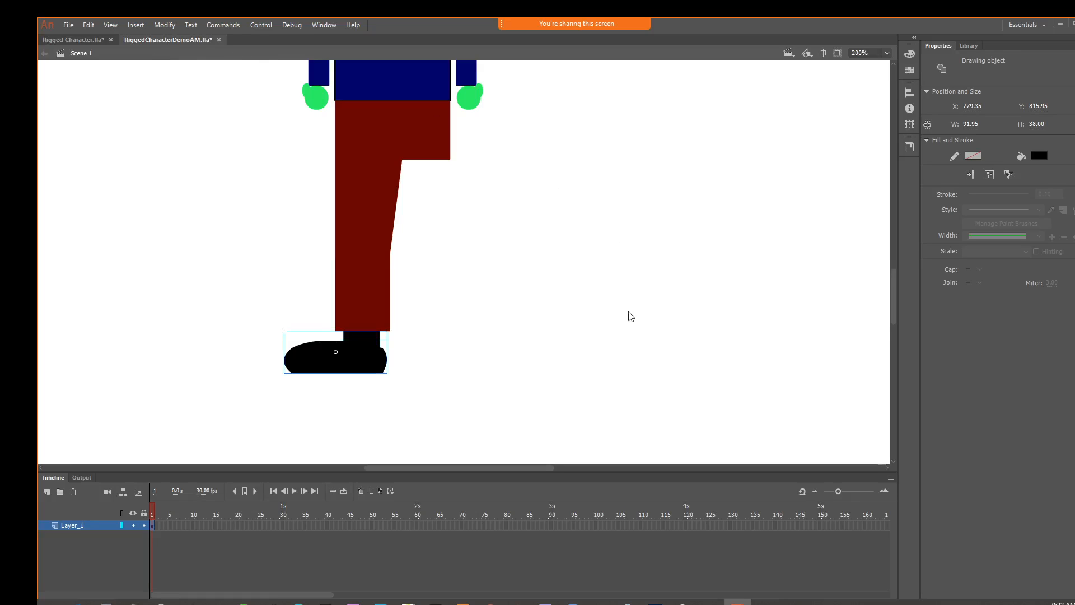
left_click(561, 295)
Draw a bright red circle about 23 px across without a stroke and place it just below the hand above the shoe's side
key("ctrl+minus")
key("ctrl+minus")
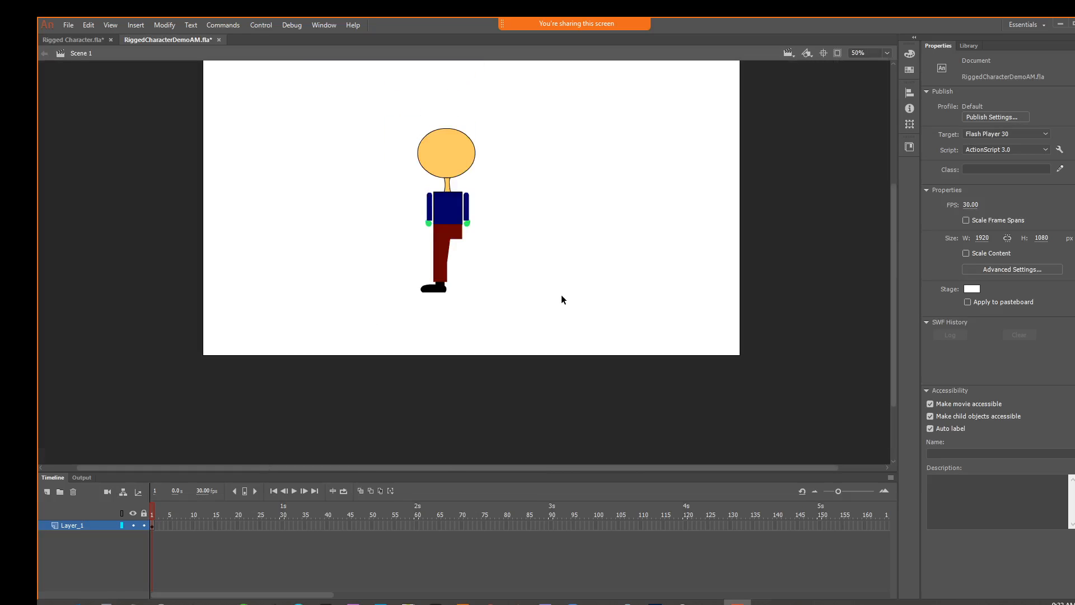
key("ctrl+equal")
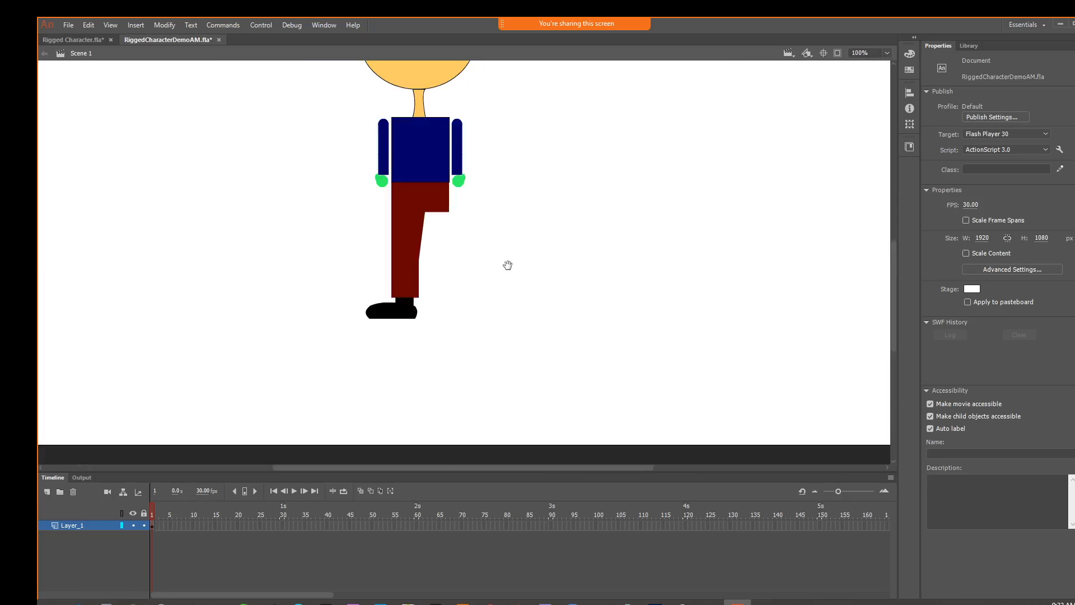
left_click_drag(508, 265, 500, 356)
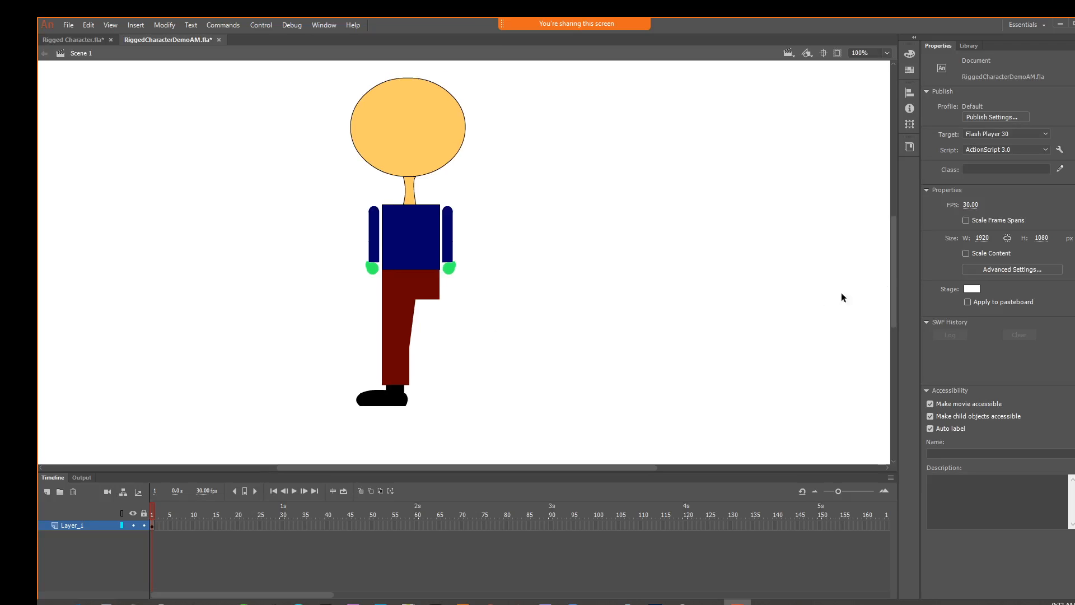
key("o")
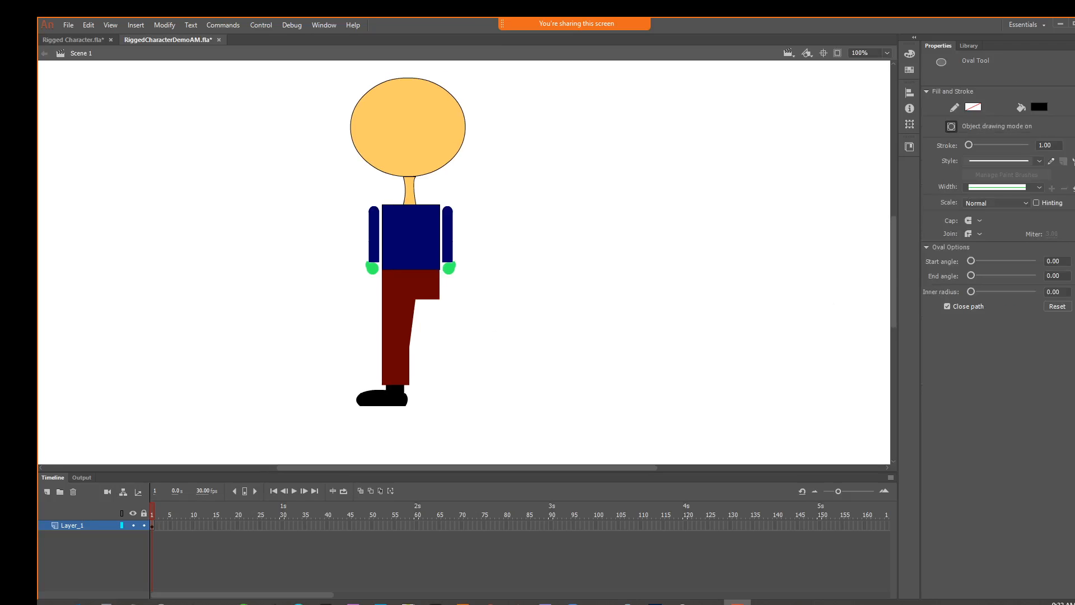
left_click(1039, 107)
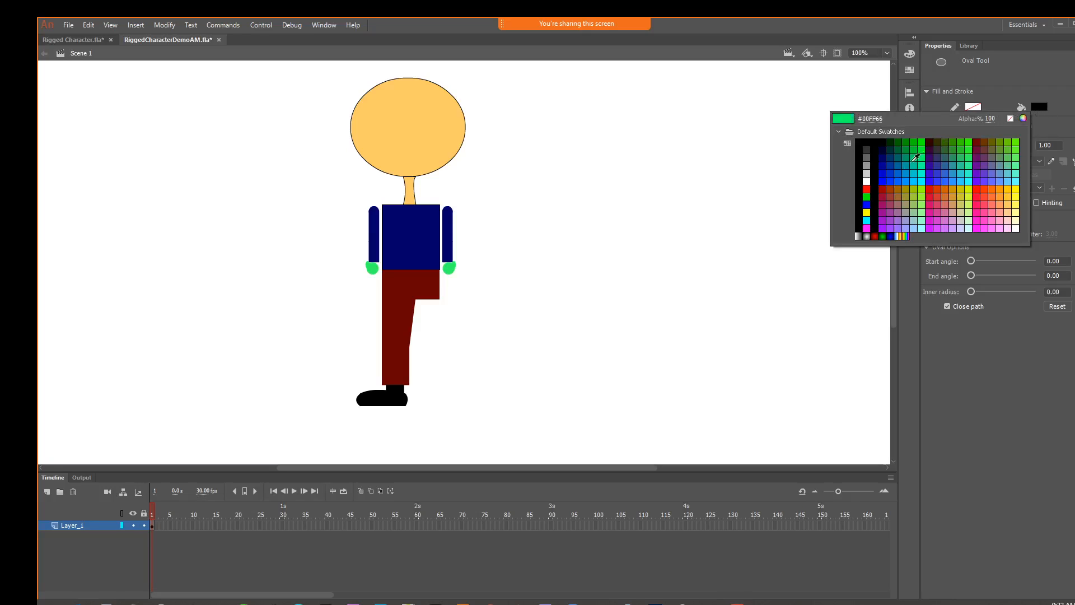
left_click(867, 188)
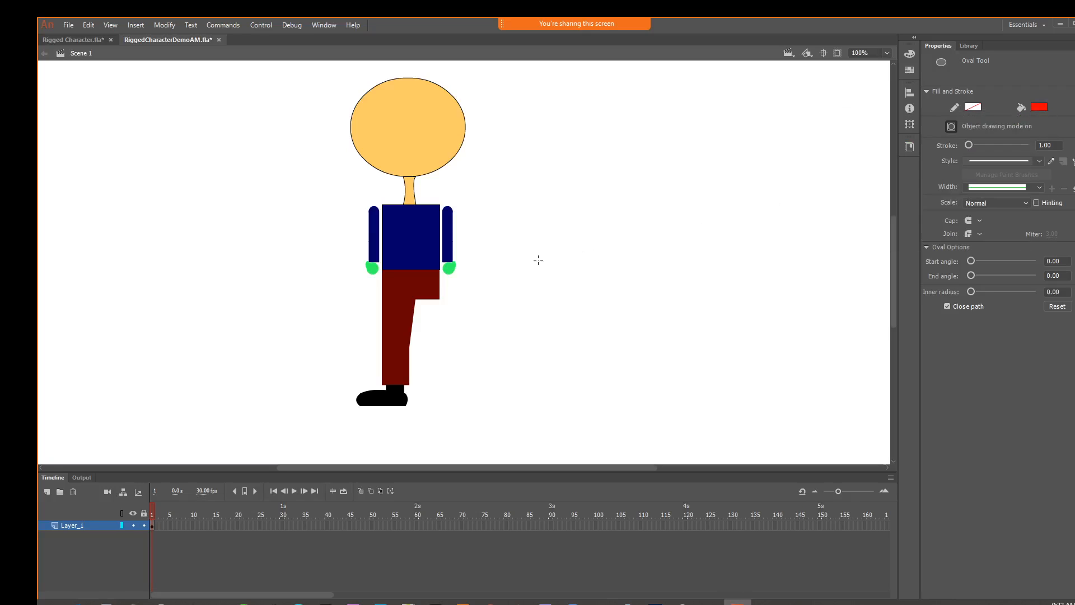
left_click_drag(363, 280, 376, 291)
key("v")
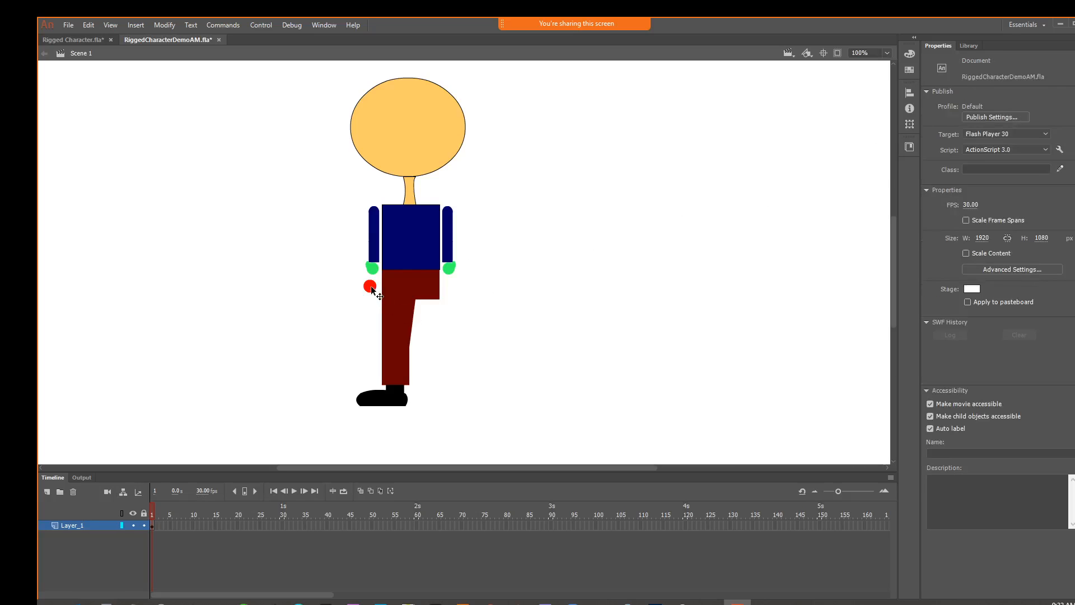
left_click_drag(370, 288, 373, 285)
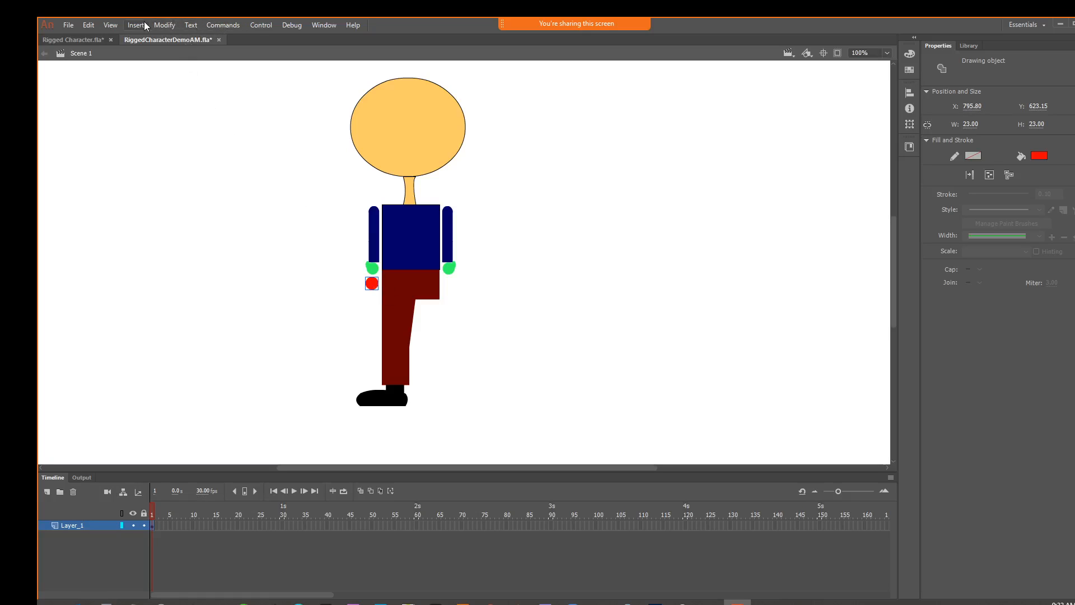
Convert the red circle to a Graphic symbol named Null
left_click(164, 26)
left_click(199, 54)
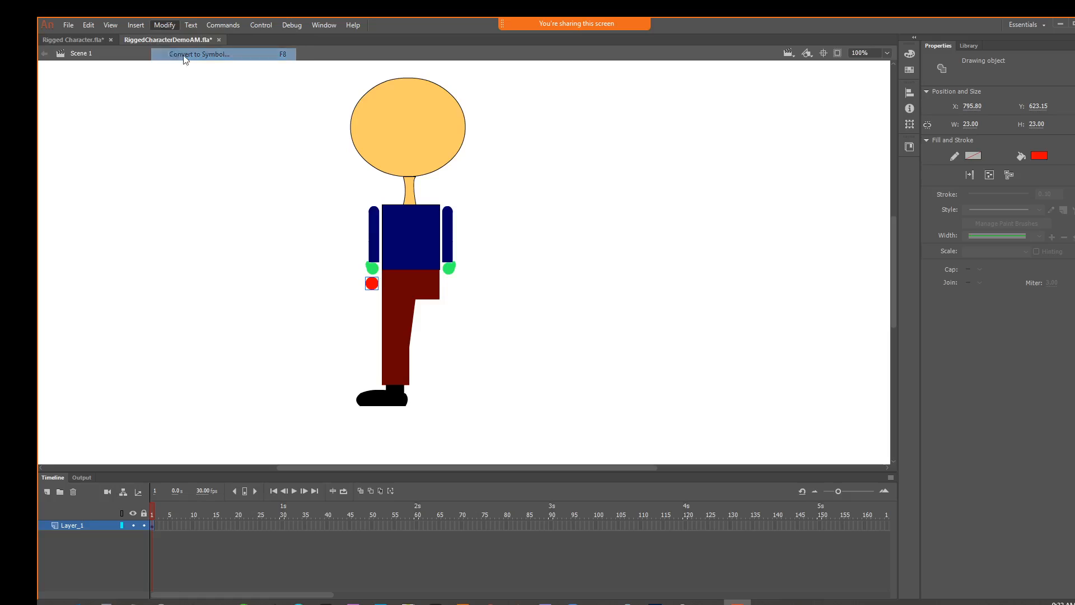
type("Null")
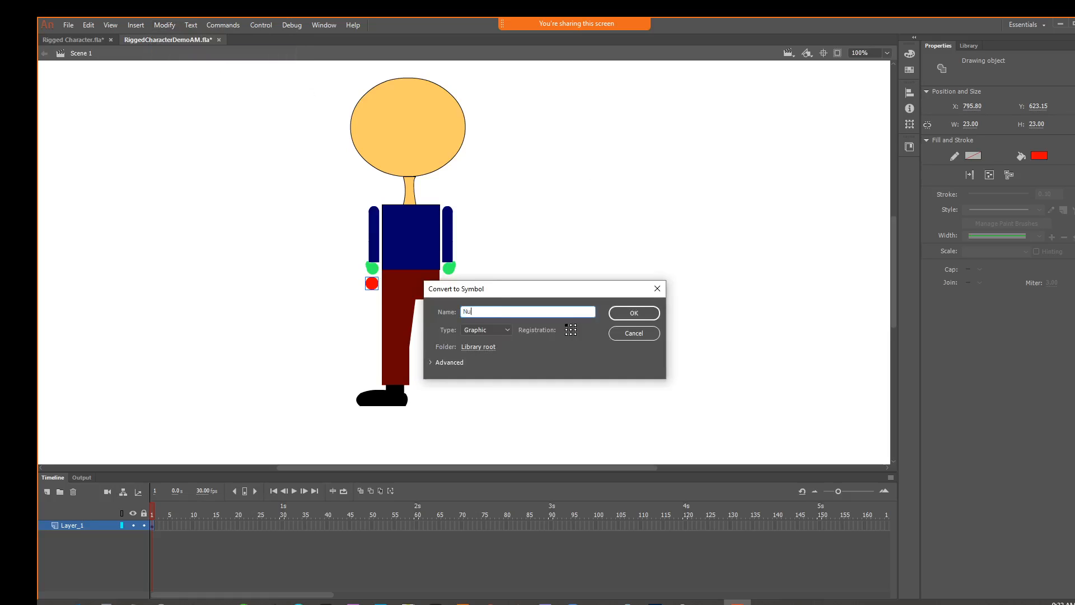
left_click(642, 316)
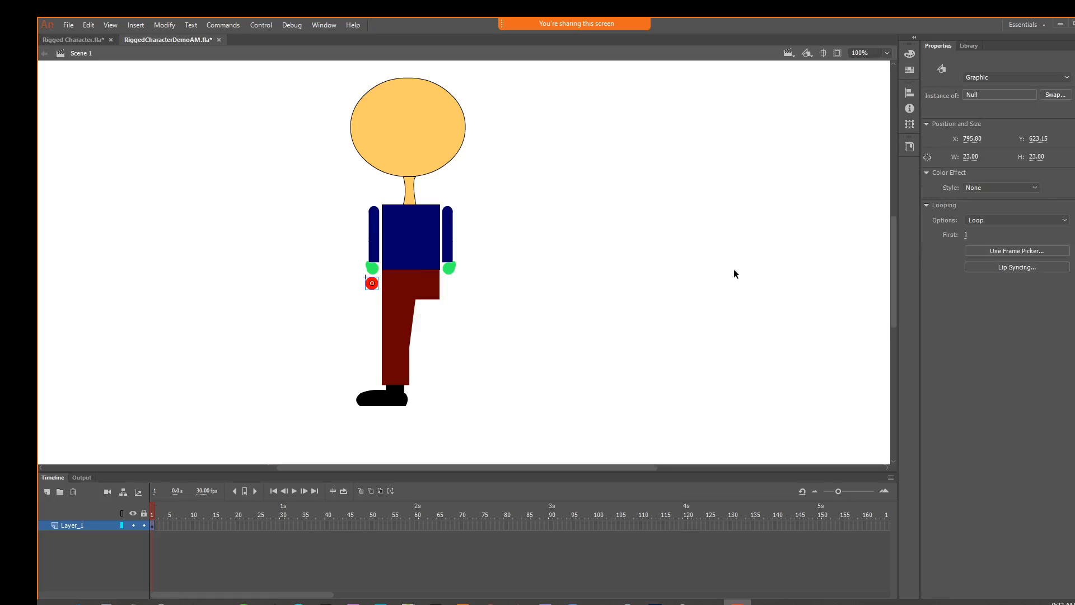
Place a second Null instance from the library just below the other hand, and select the shoe
left_click(970, 45)
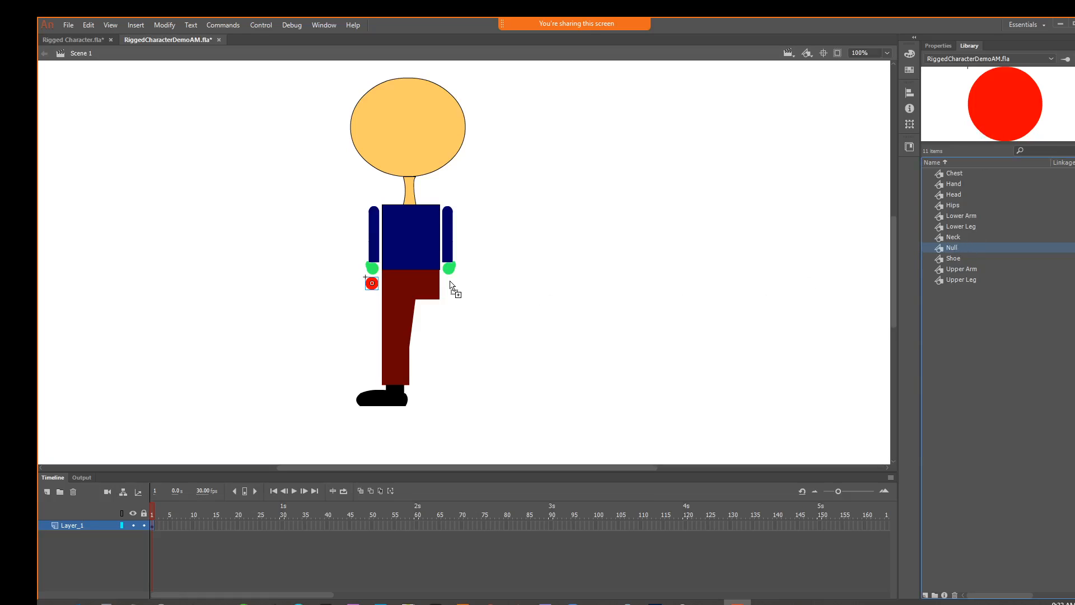
left_click_drag(455, 285, 451, 285)
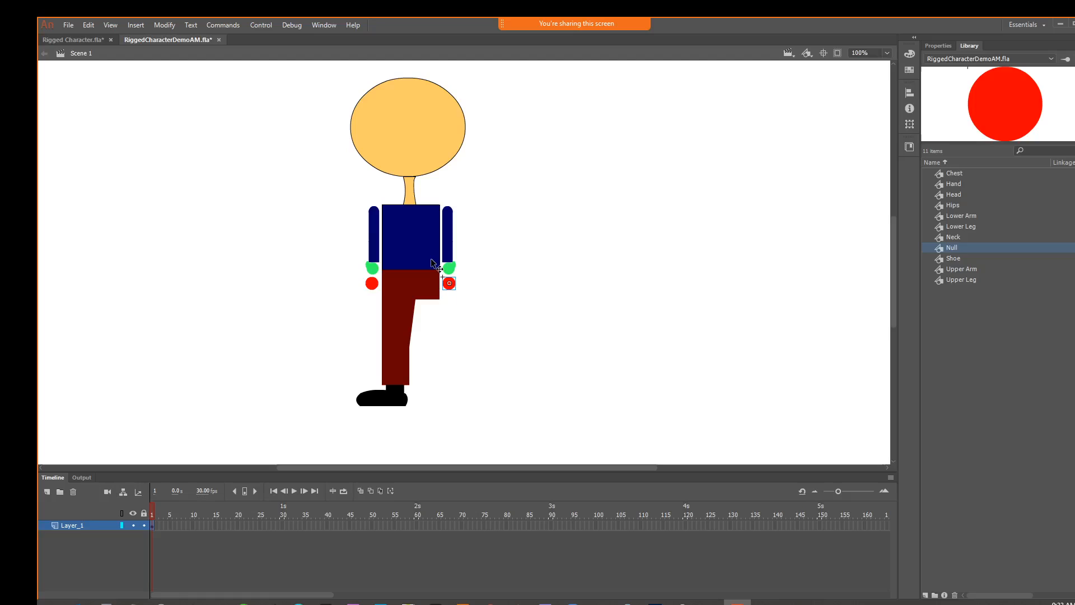
left_click(396, 389)
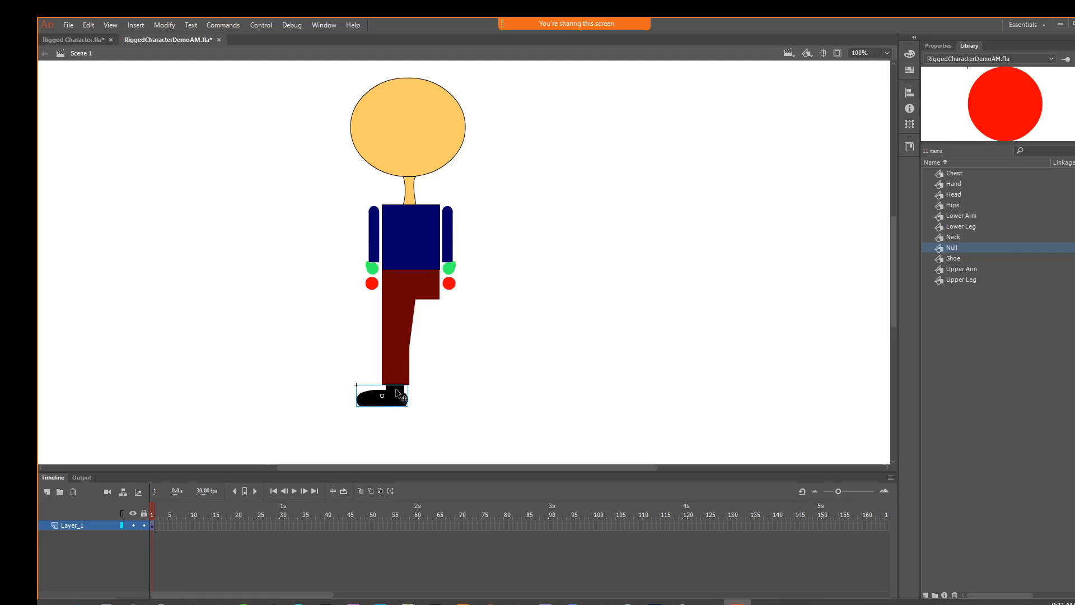
Select the upper leg, lower leg and shoe together and place a duplicate of them beside the arm on the hips' open side
left_click(400, 330)
left_click(970, 218)
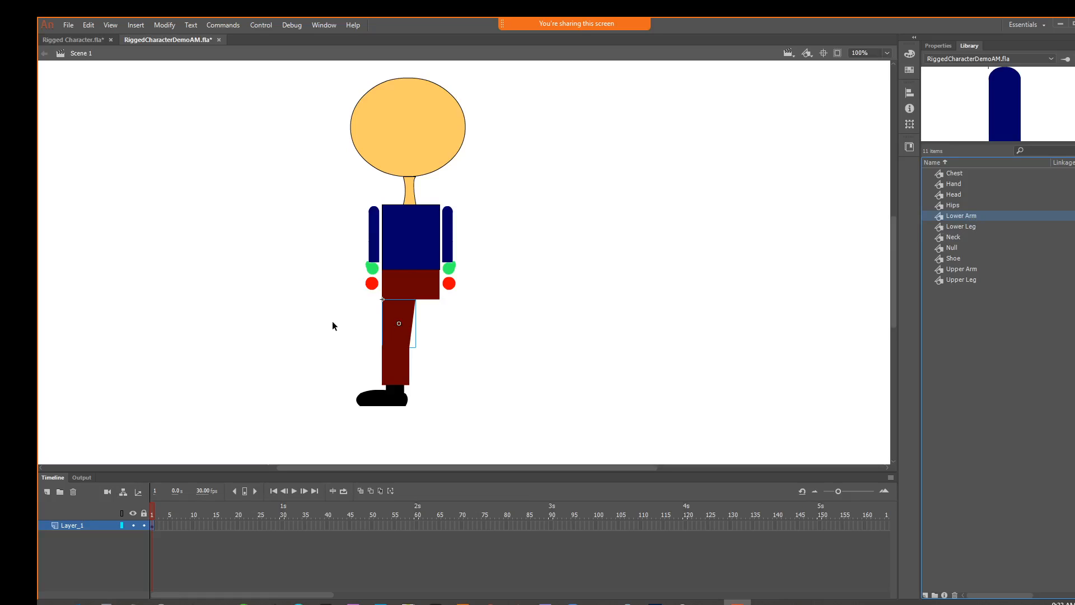
left_click_drag(333, 325, 428, 402)
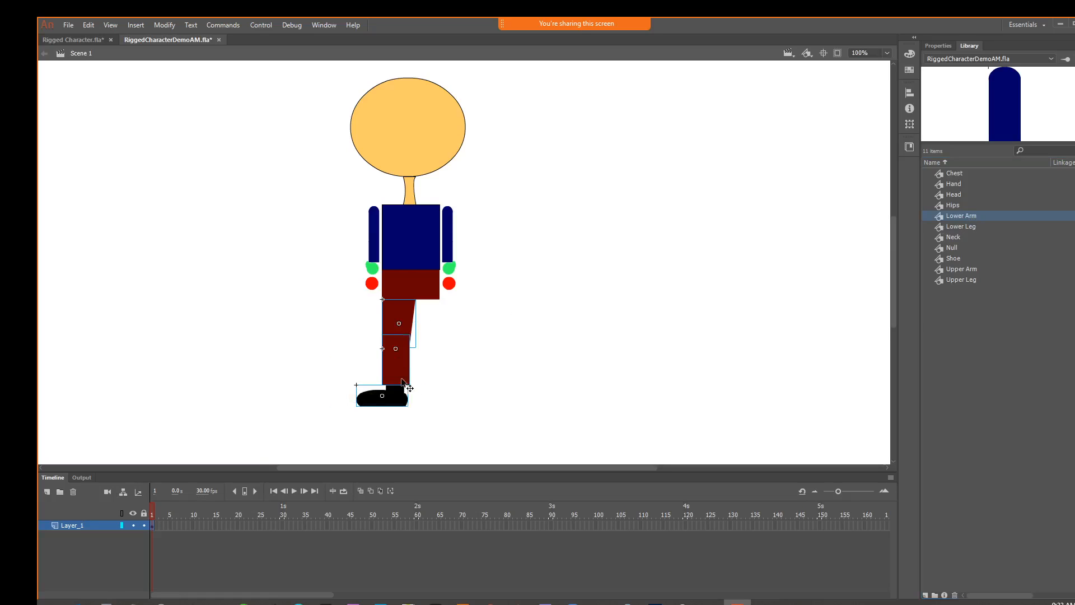
key("alt")
left_click_drag(390, 358, 472, 272)
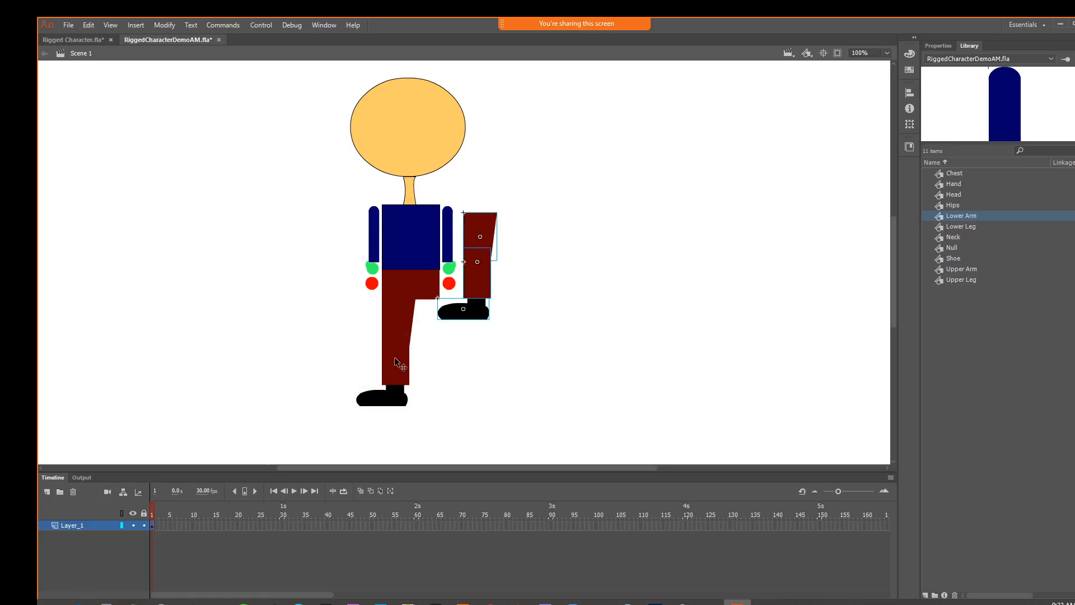
Flip the duplicated leg and shoe horizontally and fit them under the open side of the hips, level with the first leg
right_click(486, 236)
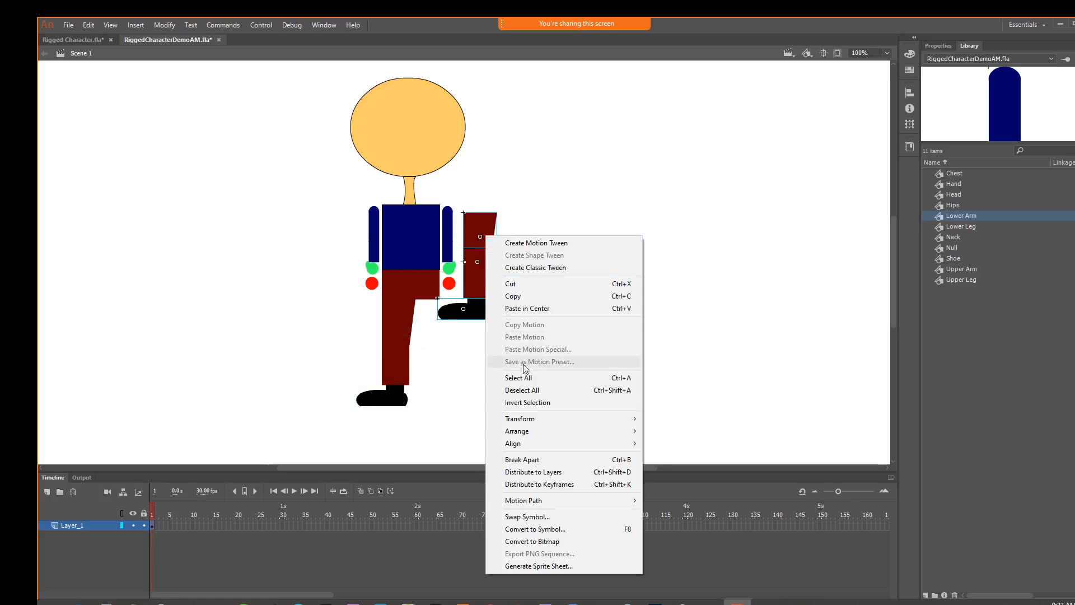
mouse_move(580, 421)
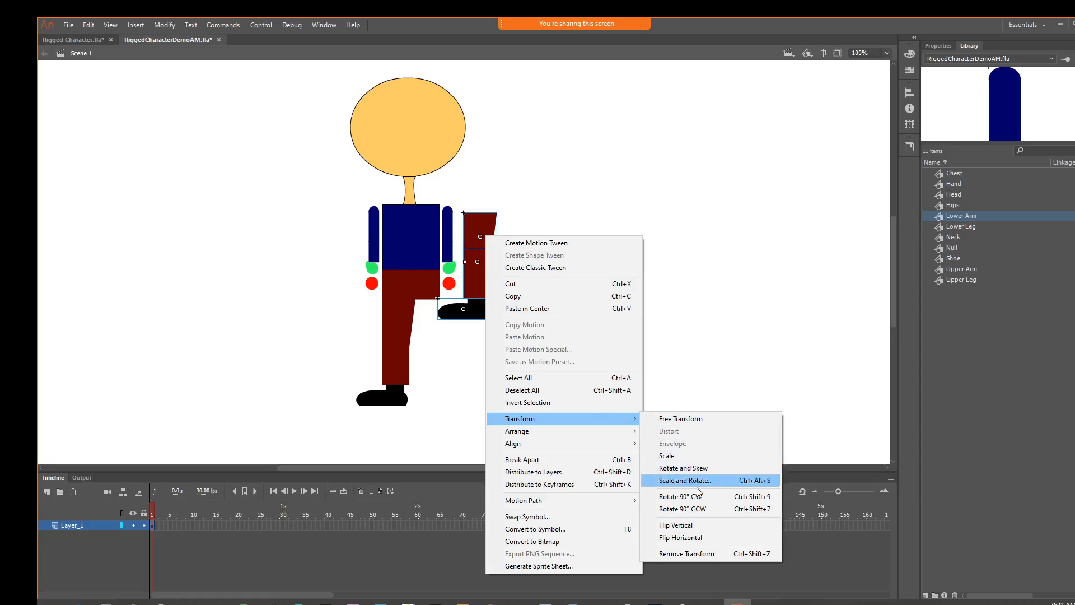
left_click(709, 535)
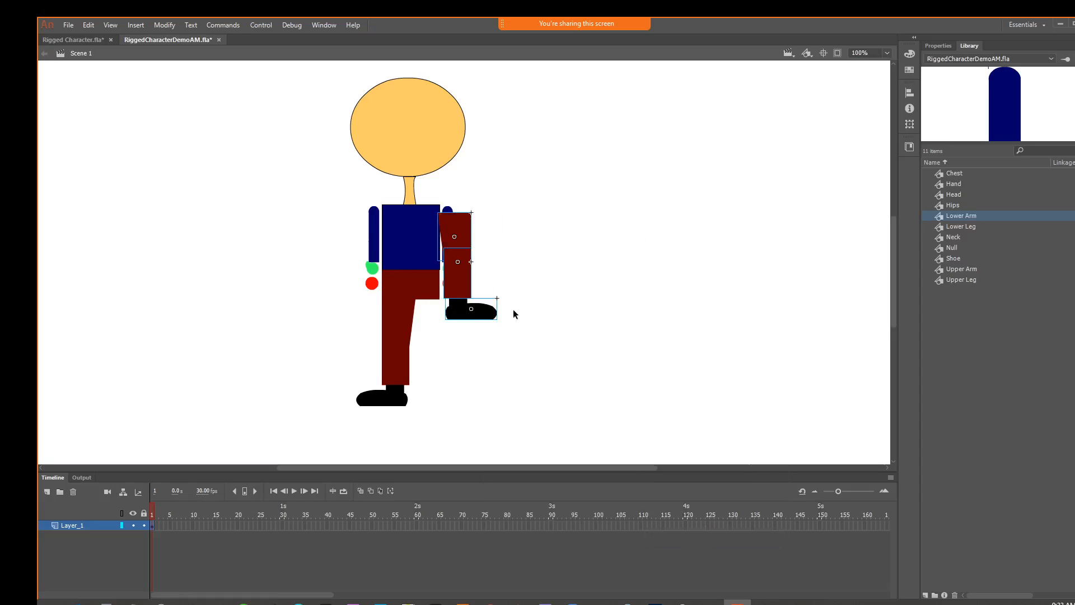
left_click_drag(472, 234, 437, 316)
left_click(556, 351)
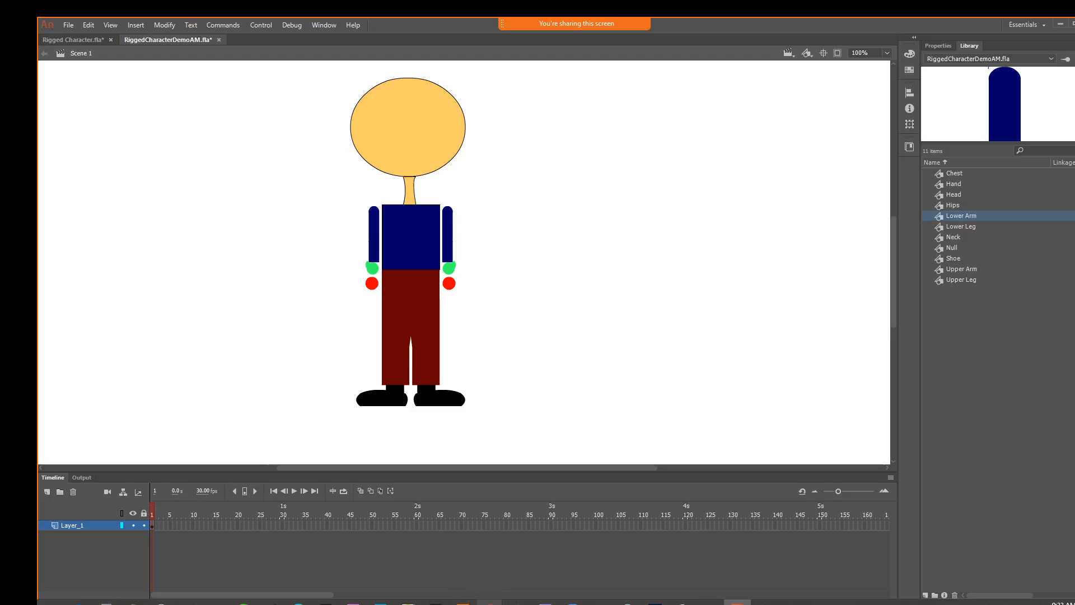
Switch to the Google Classroom page in Chrome and play the "Bone Tool Animate CC Character Rigging Tutorial" video in full screen
mouse_move(489, 602)
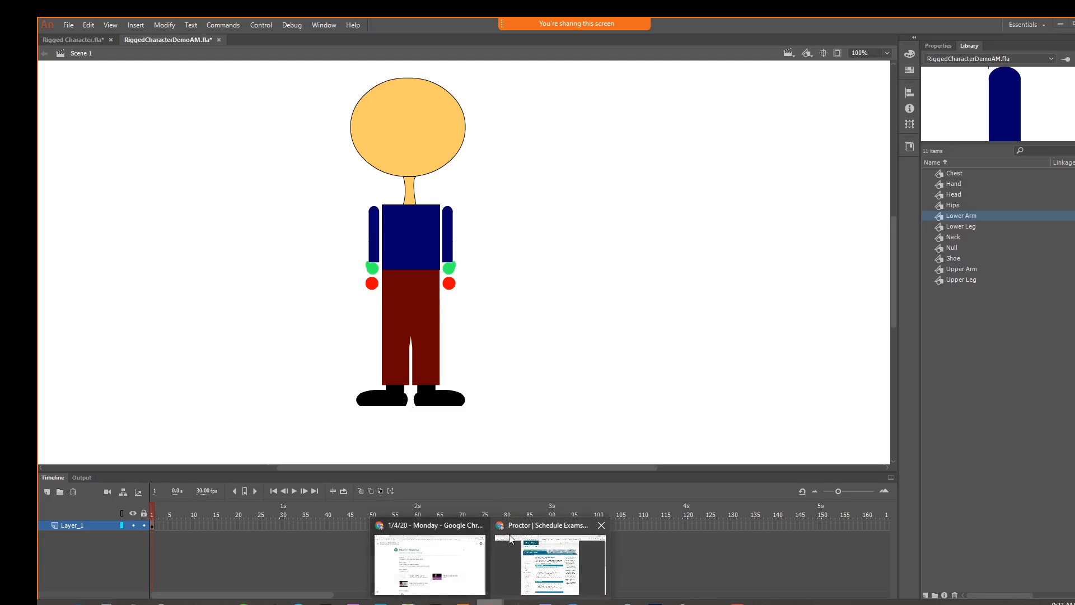
left_click(423, 527)
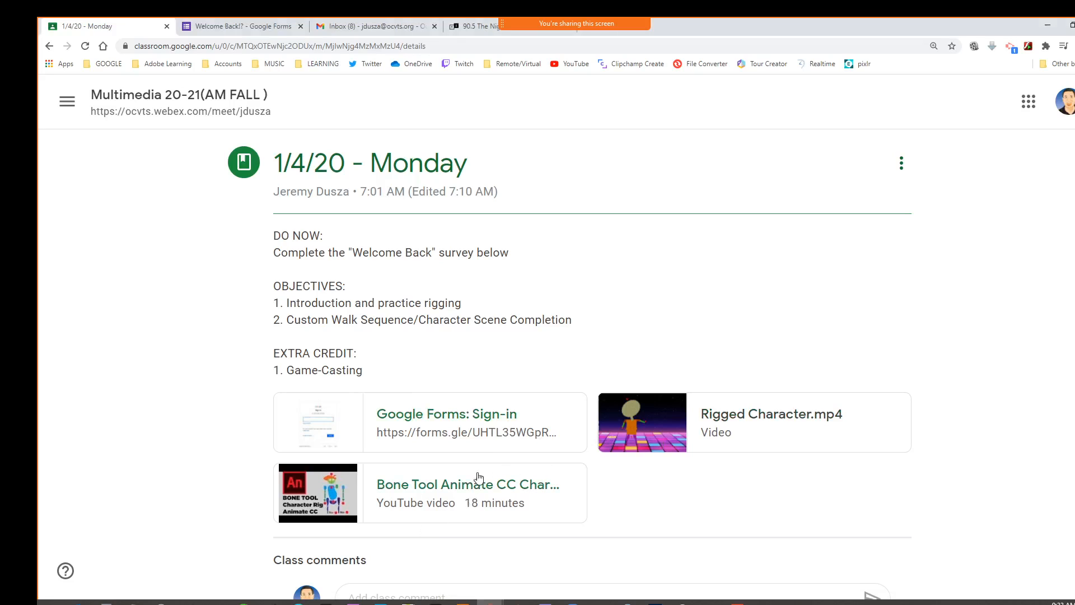
left_click(456, 485)
left_click(567, 351)
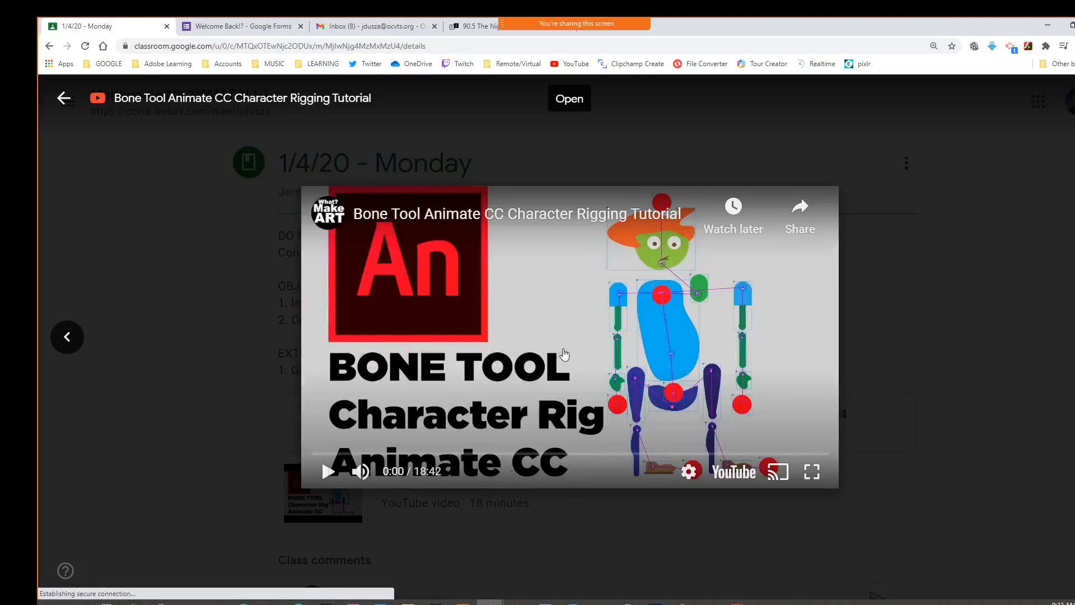
left_click(812, 471)
Skip through the tutorial to the start of the bone placement at about 1:40, pause it and dismiss the suggested videos
left_click(100, 574)
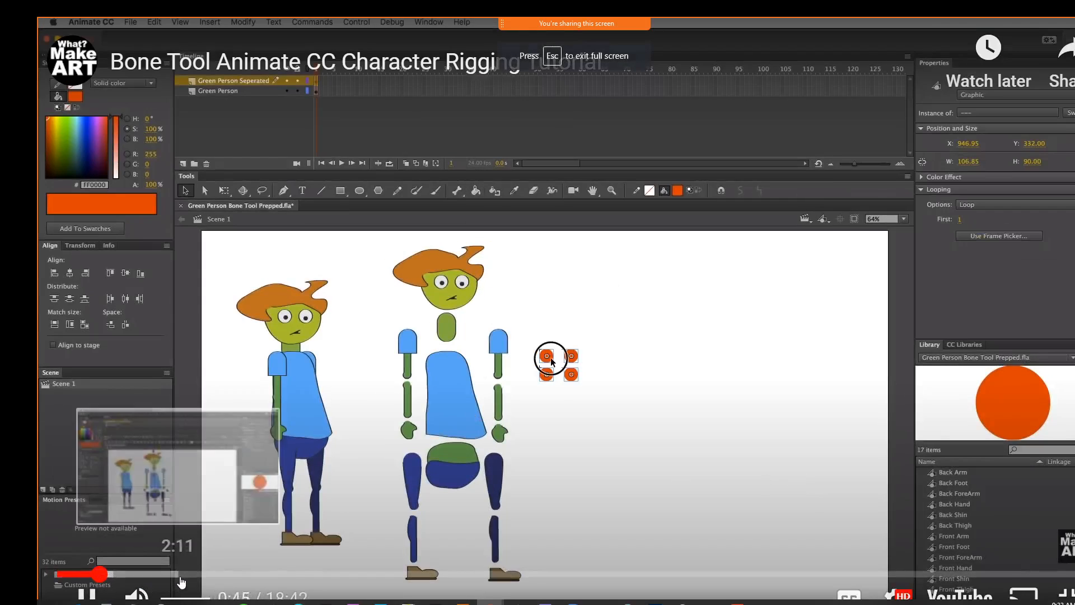
left_click(179, 574)
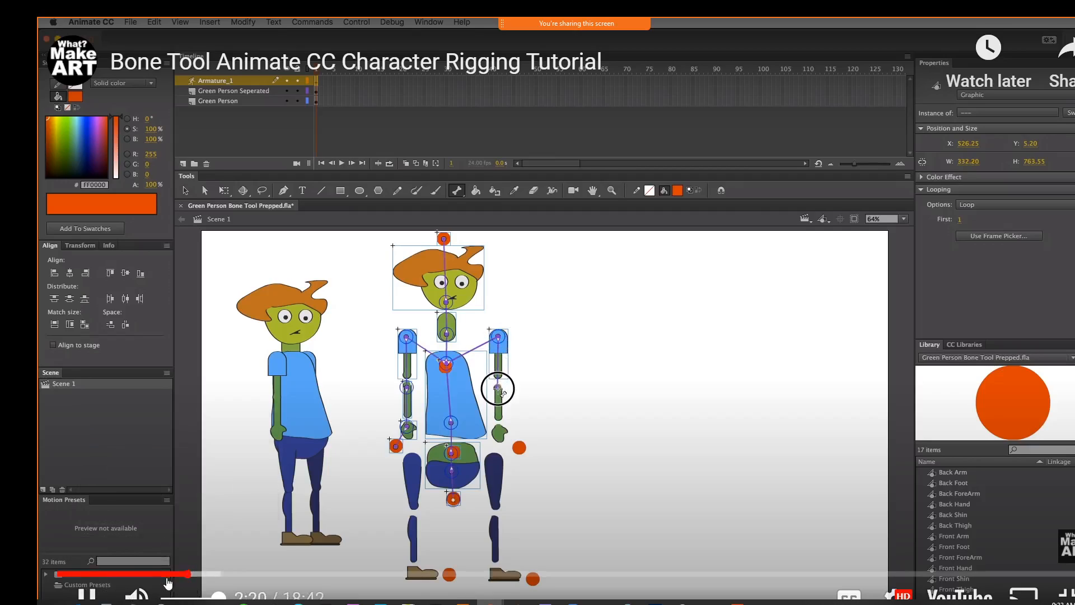
left_click(161, 576)
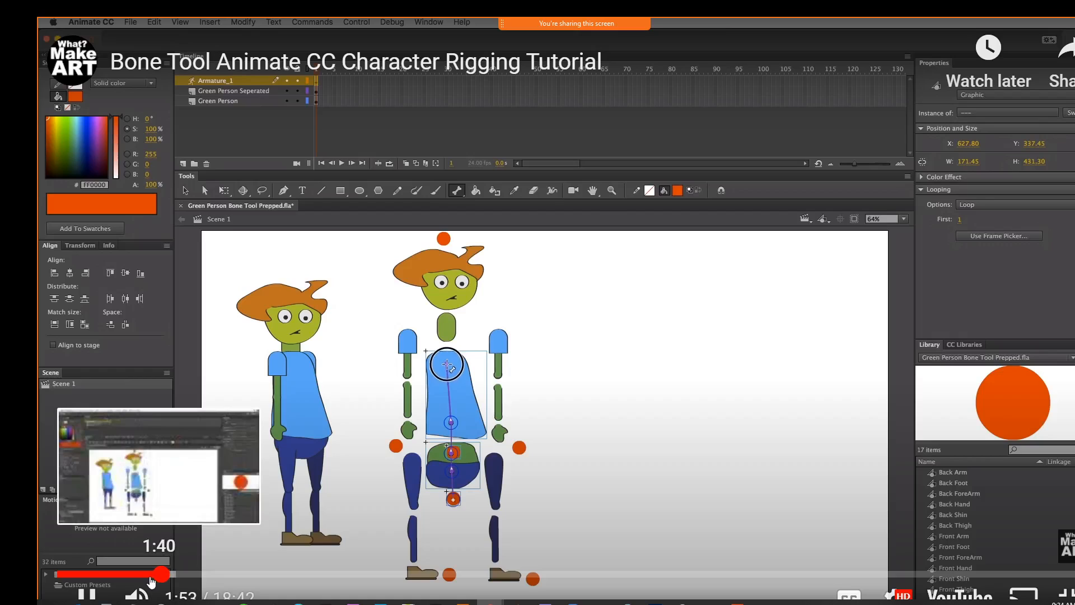
left_click(150, 576)
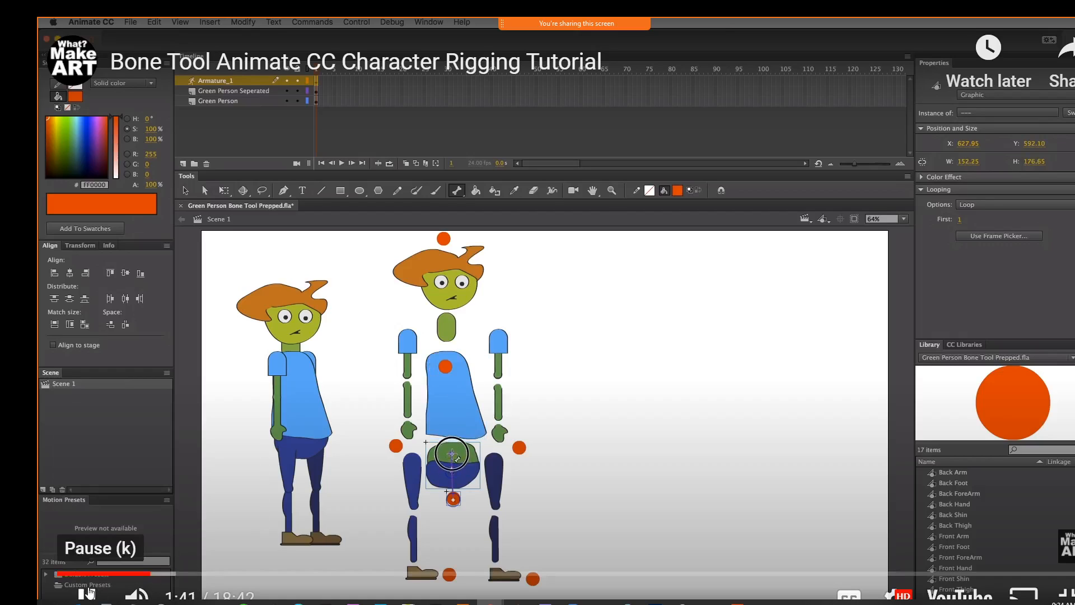
left_click(89, 589)
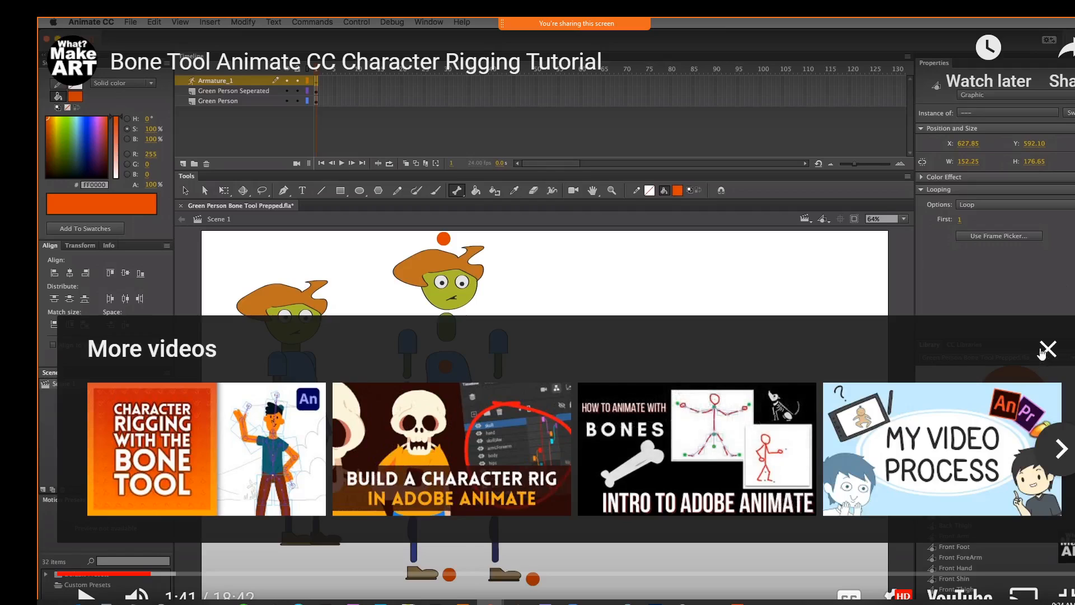
left_click(1047, 349)
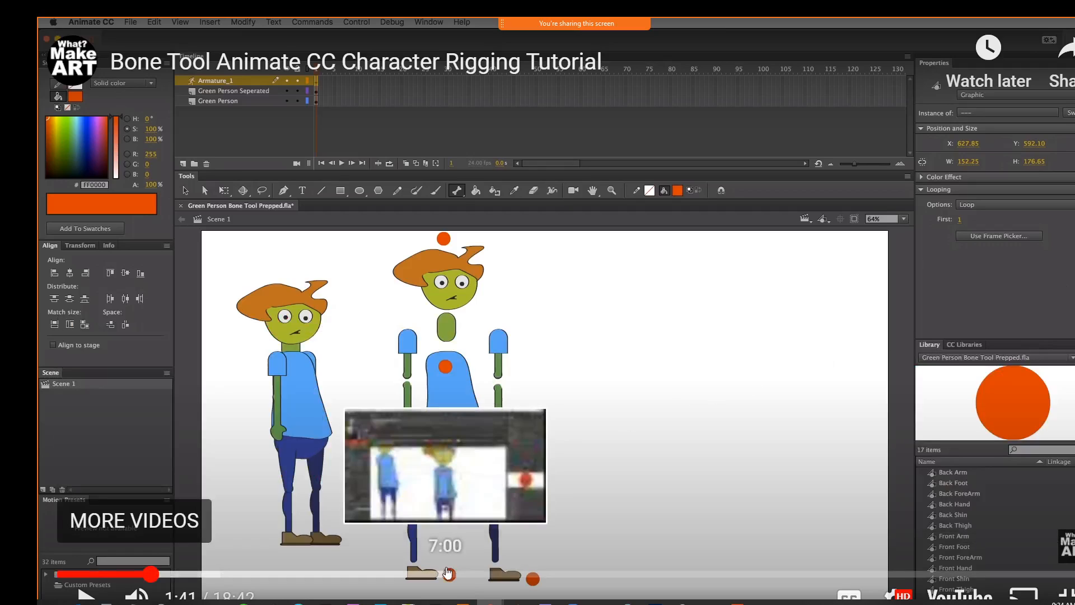
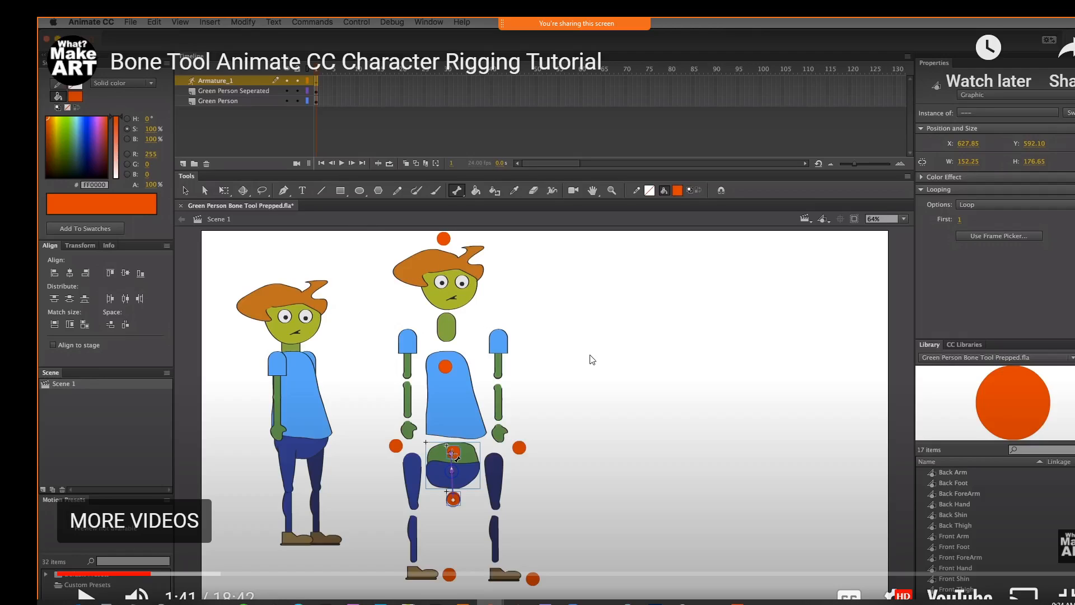
Switch back to Animate and place Null instances outside each shoe and at the centre of the waist
left_click(738, 603)
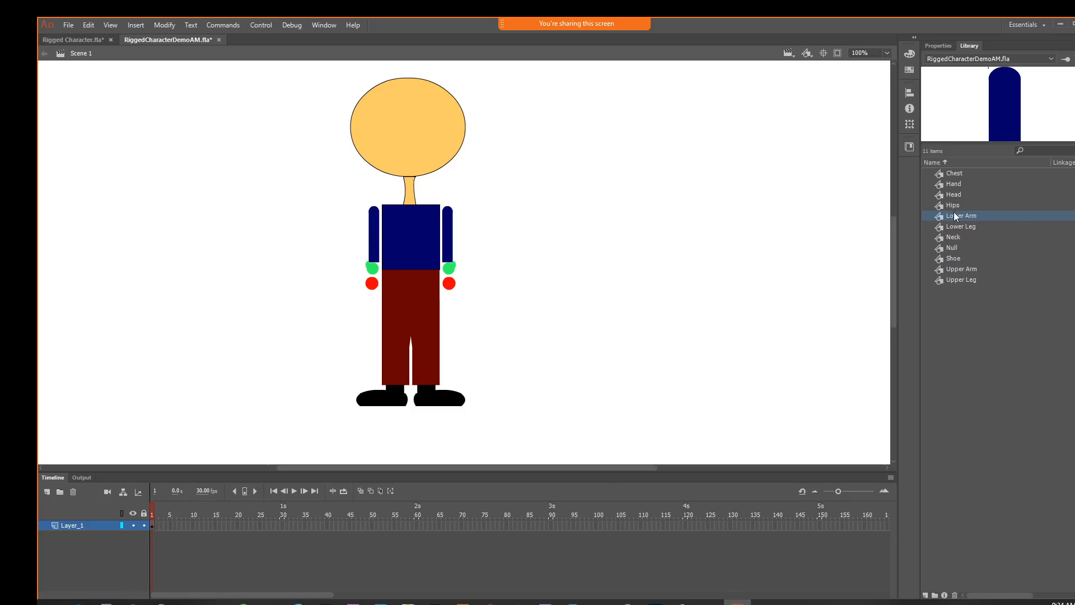
left_click_drag(944, 246, 482, 399)
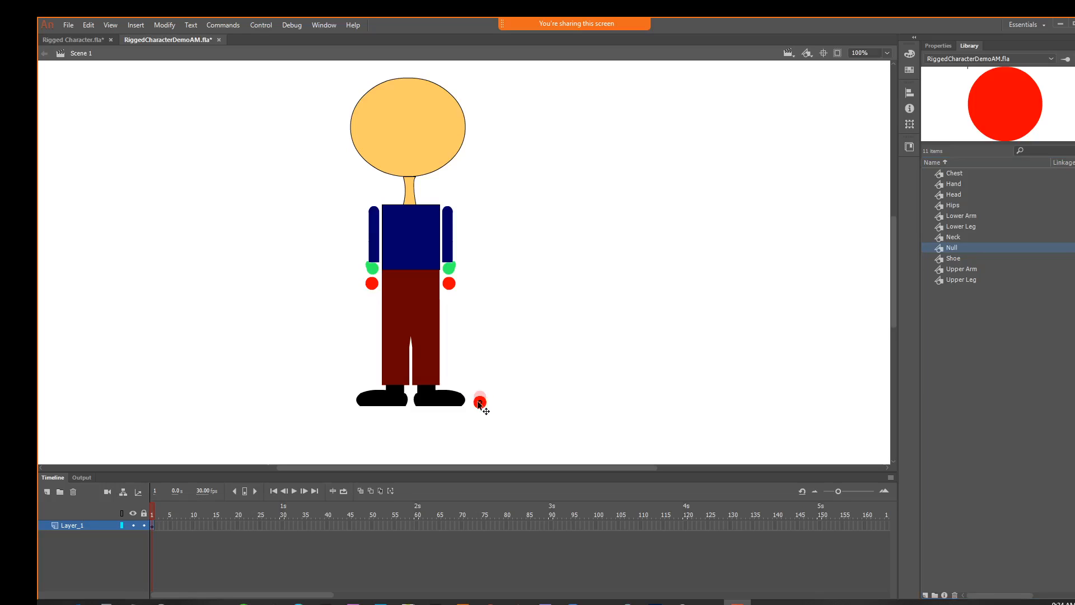
left_click(478, 403)
left_click_drag(938, 244, 347, 401)
left_click_drag(943, 245, 408, 284)
Check the controller layout in the paused tutorial, and add Null instances at the crotch and above the head in Animate
mouse_move(462, 599)
left_click(425, 553)
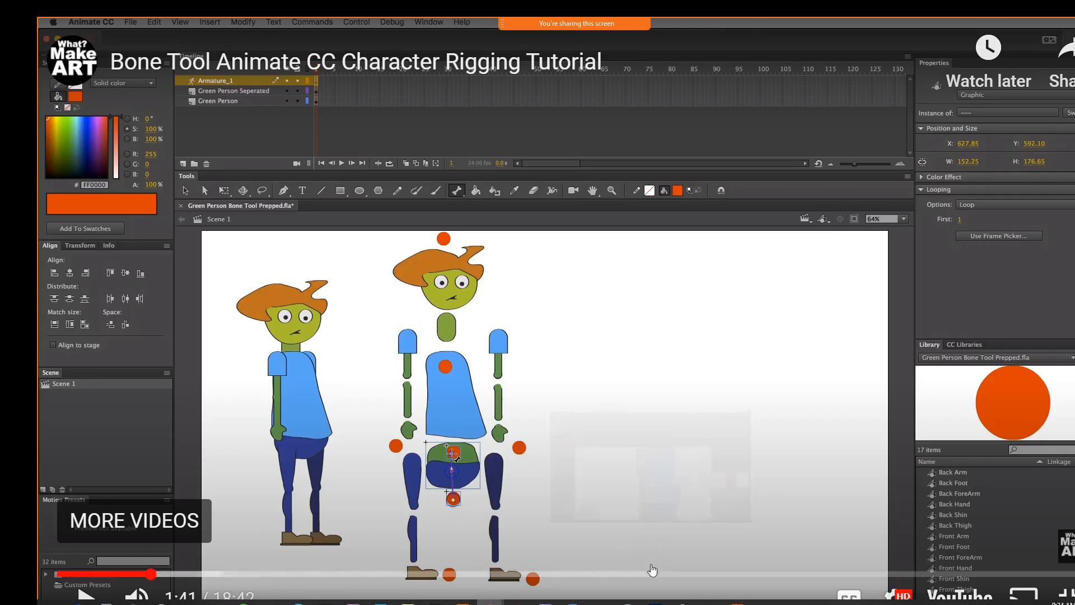
left_click(737, 599)
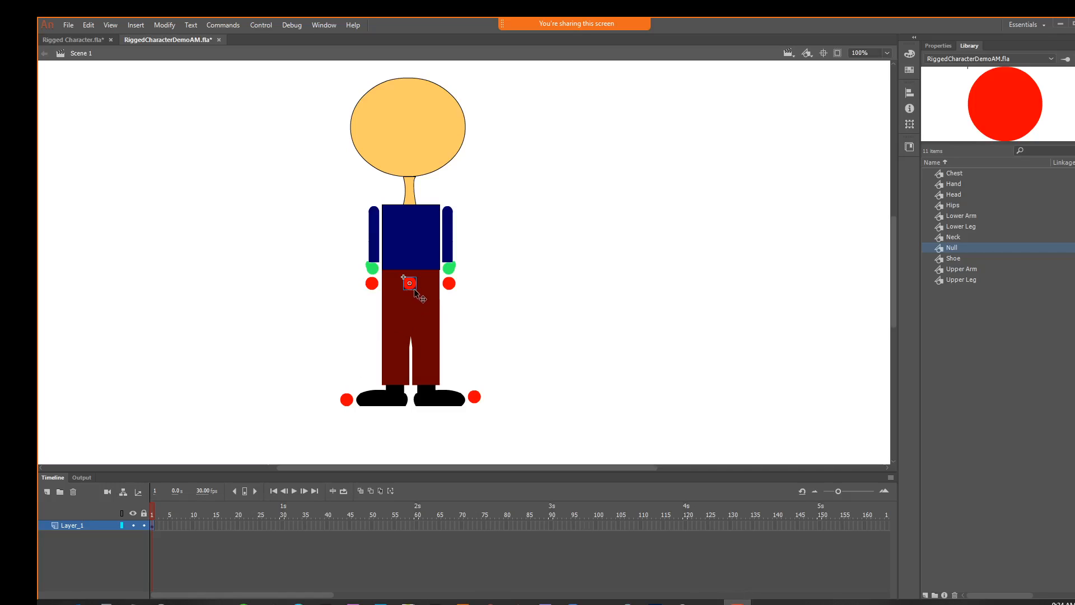
left_click_drag(947, 248, 410, 339)
left_click_drag(946, 248, 406, 69)
Reopen the rigging tutorial and skip through the bone placement, ending back at about 1:21 where the Bone Tool is chosen
mouse_move(490, 602)
left_click(446, 577)
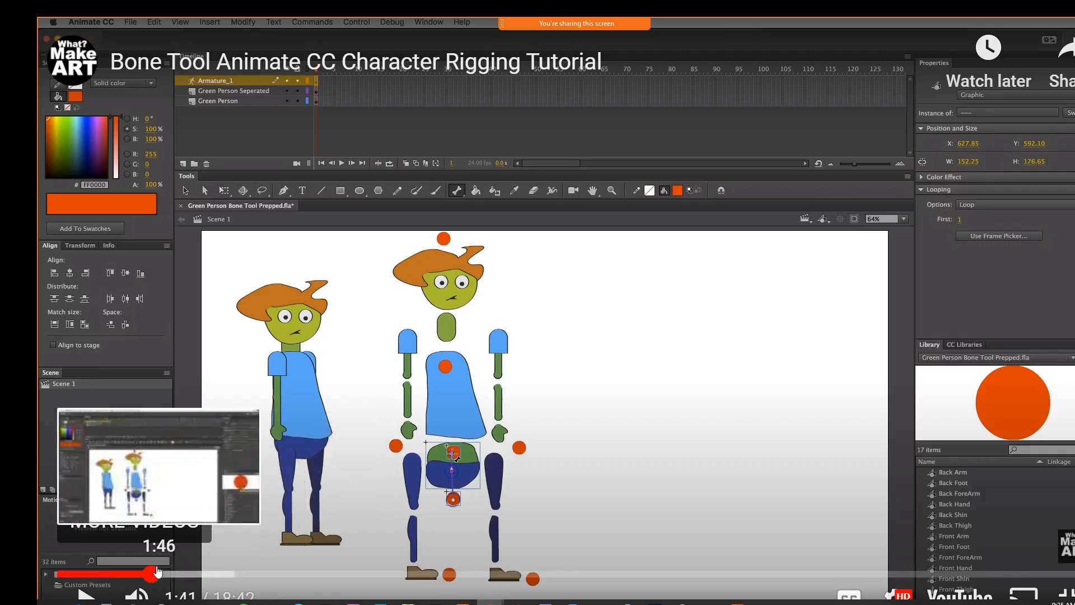
left_click(172, 574)
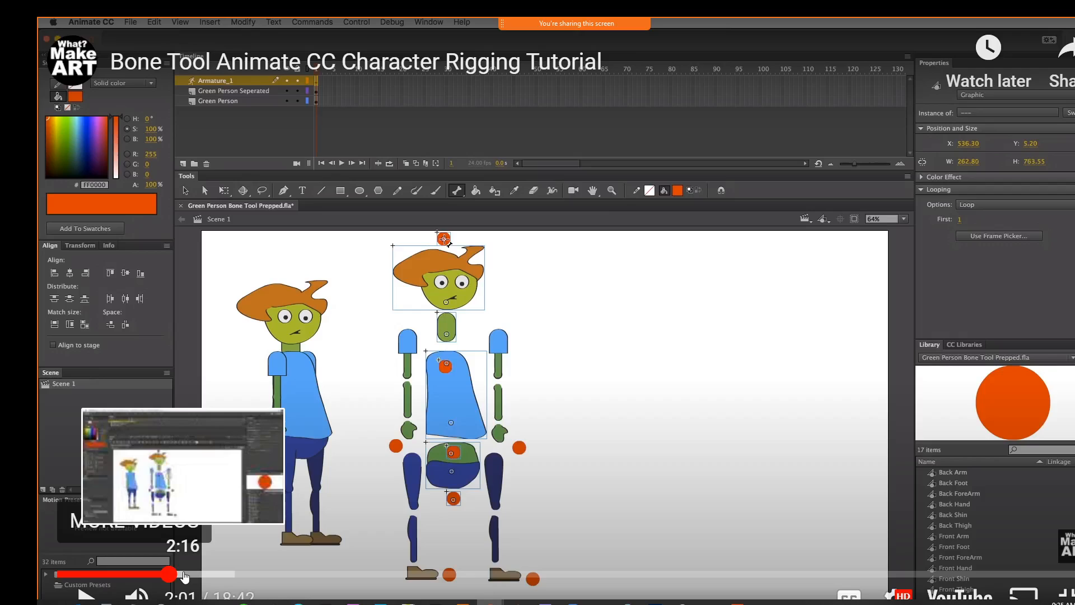
left_click(199, 575)
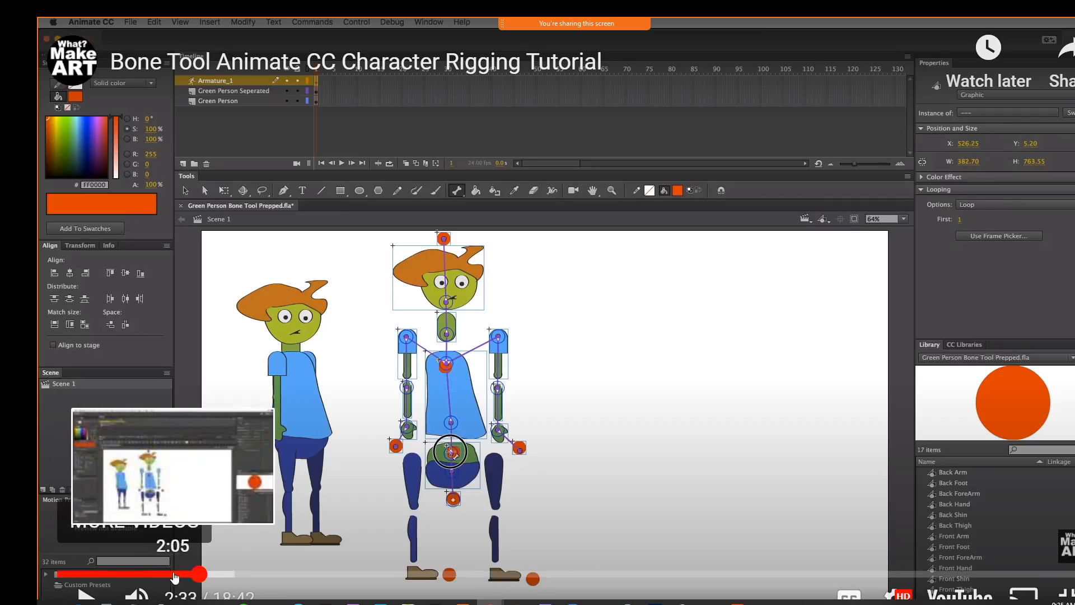
left_click(174, 575)
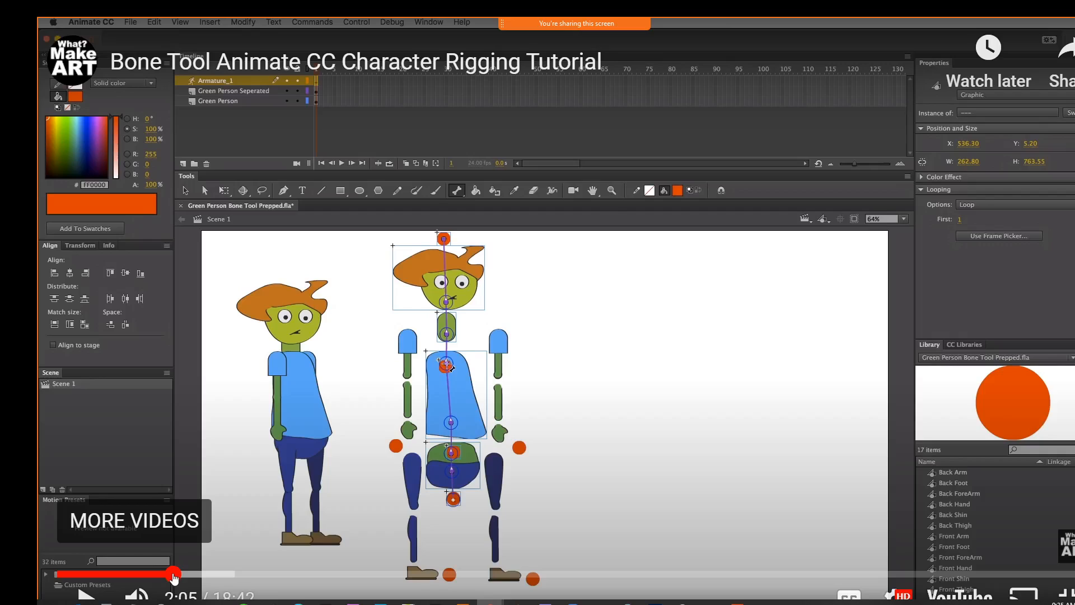
left_click(166, 574)
left_click(161, 575)
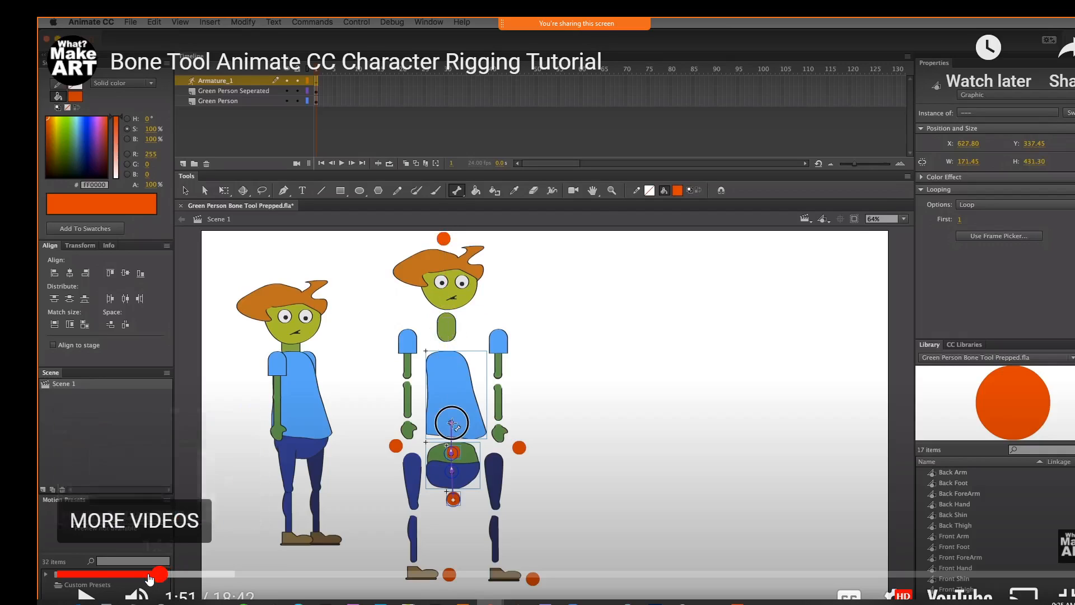
left_click(148, 575)
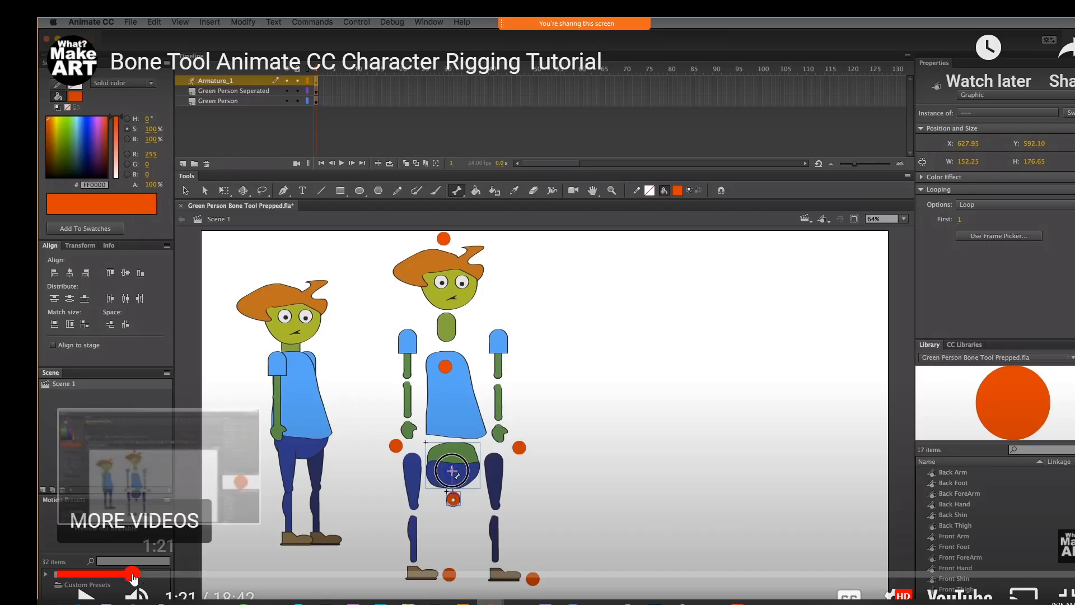
left_click(131, 575)
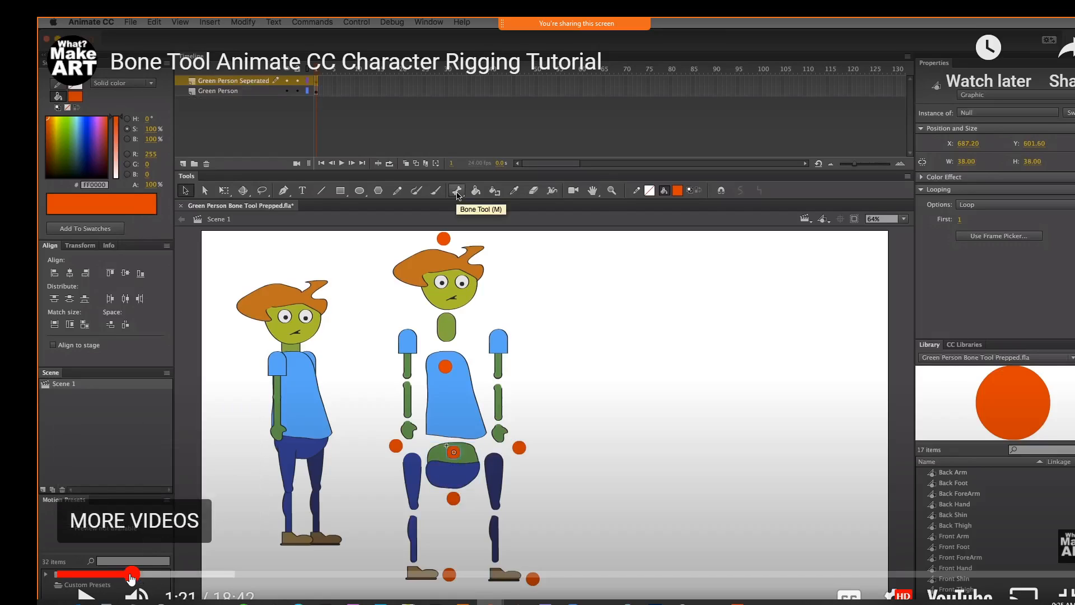
Play the tutorial from the Bone Tool selection through the spine bones and pause it at 1:55
left_click(86, 594)
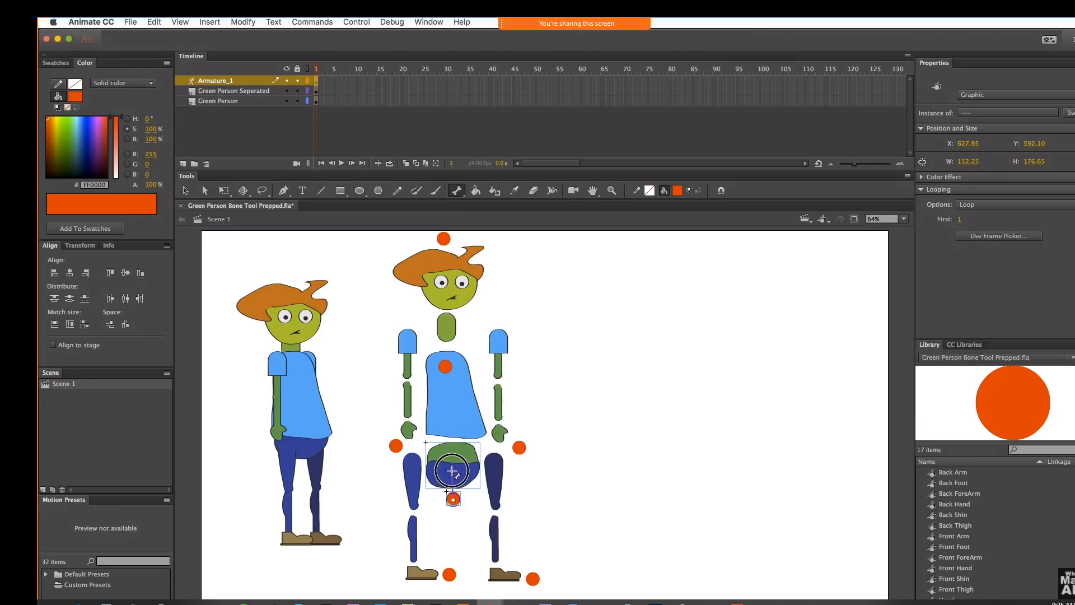
mouse_move(1037, 528)
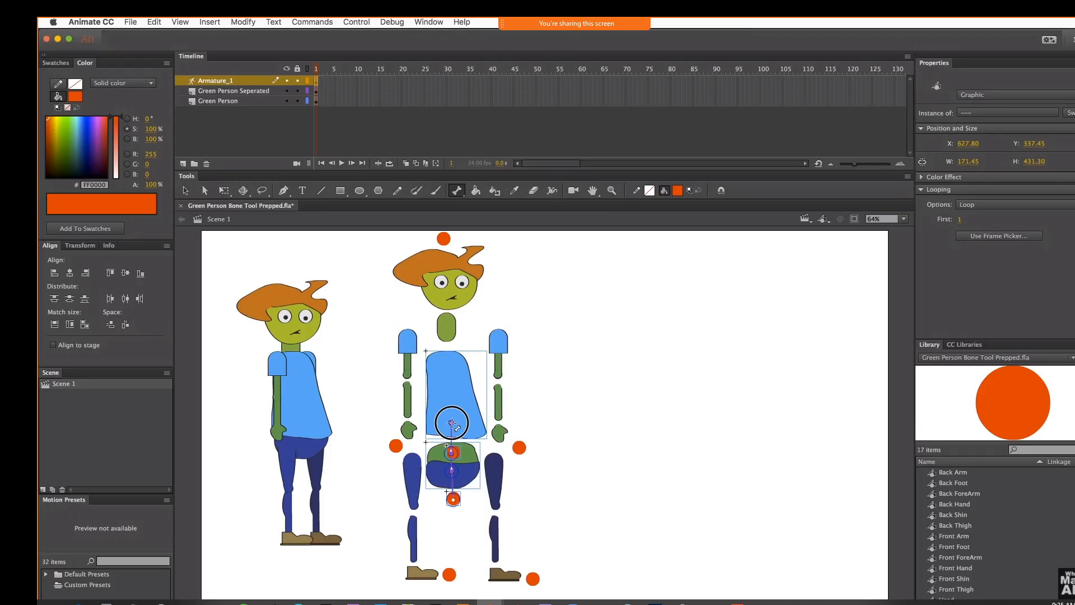
mouse_move(814, 445)
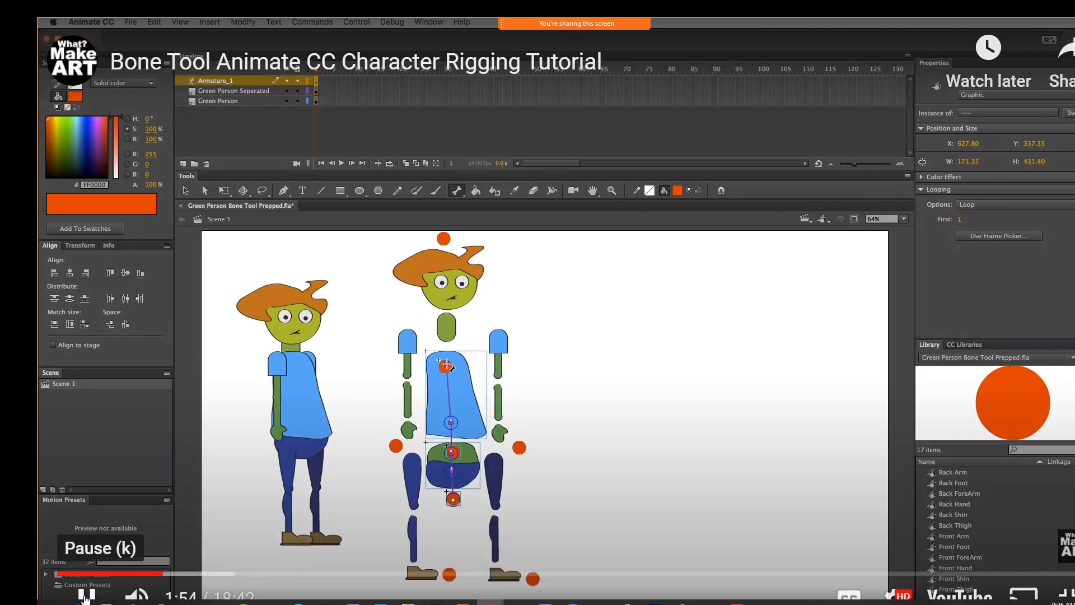
left_click(87, 594)
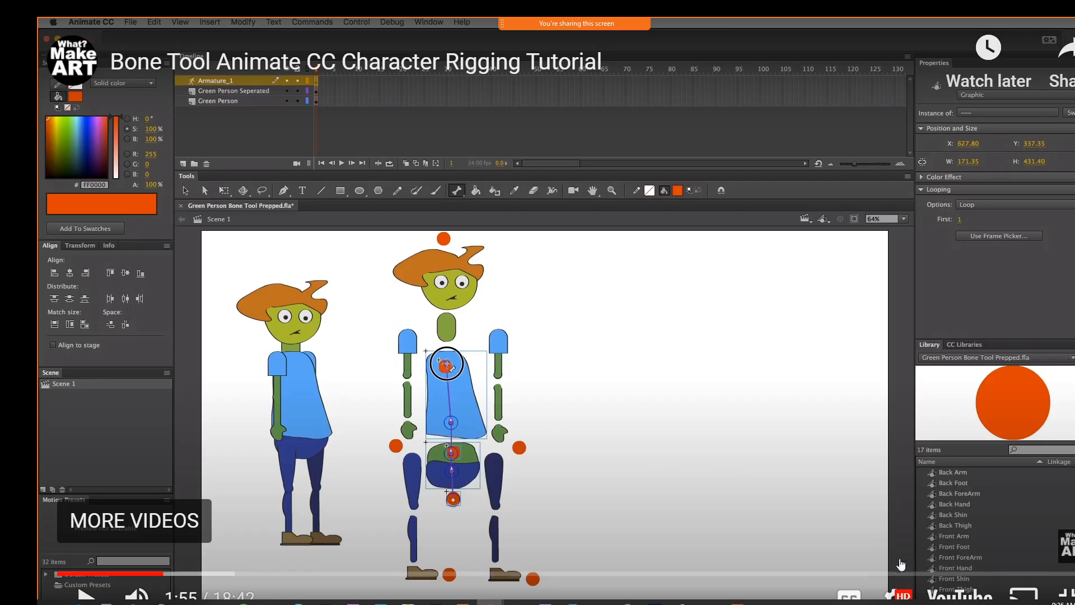
Switch back to Animate and show the hips, legs and crotch Null at 200% for placing bones
left_click(737, 603)
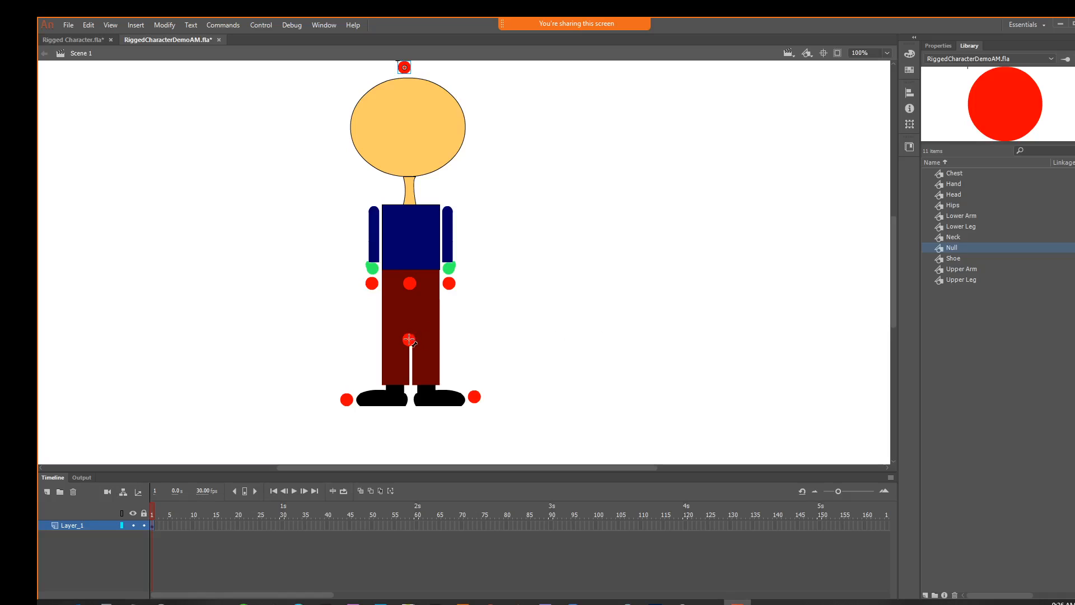
key("ctrl+=")
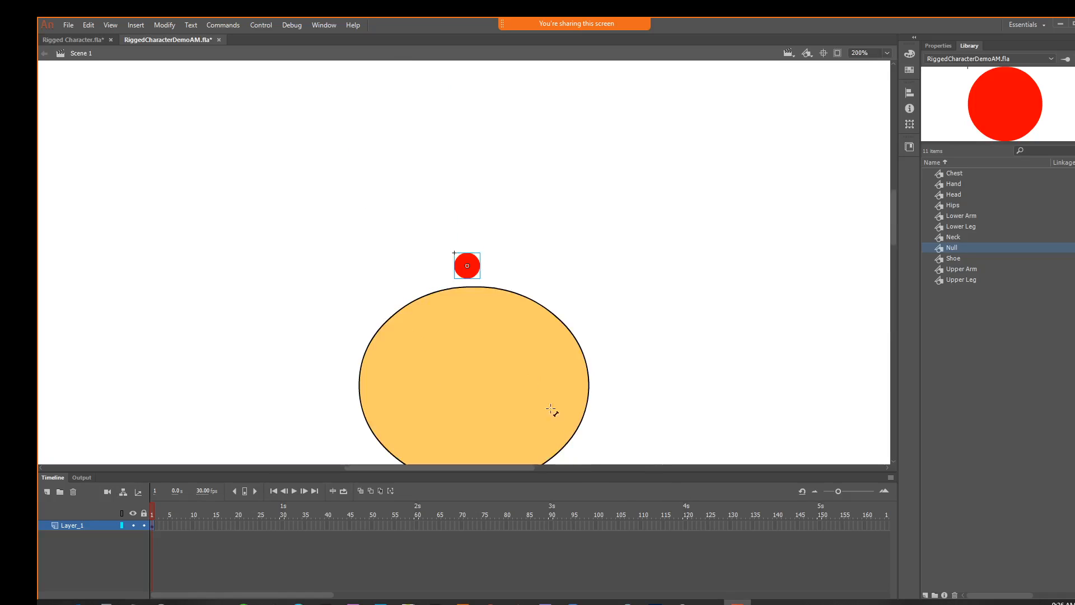
left_click_drag(507, 341, 230, 15)
left_click_drag(197, 336, 284, 217)
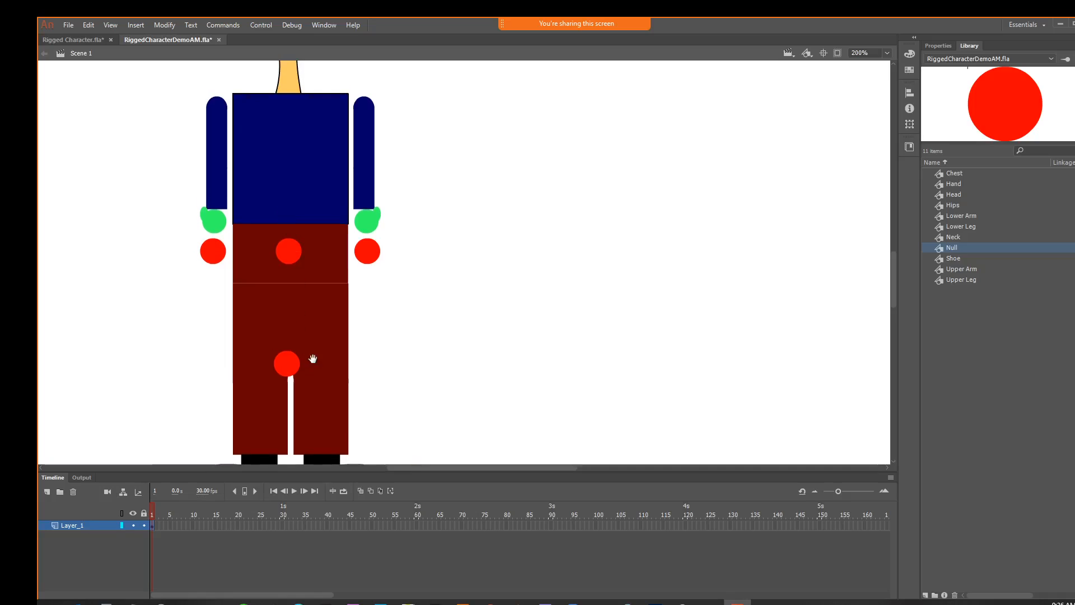
left_click_drag(312, 358, 321, 321)
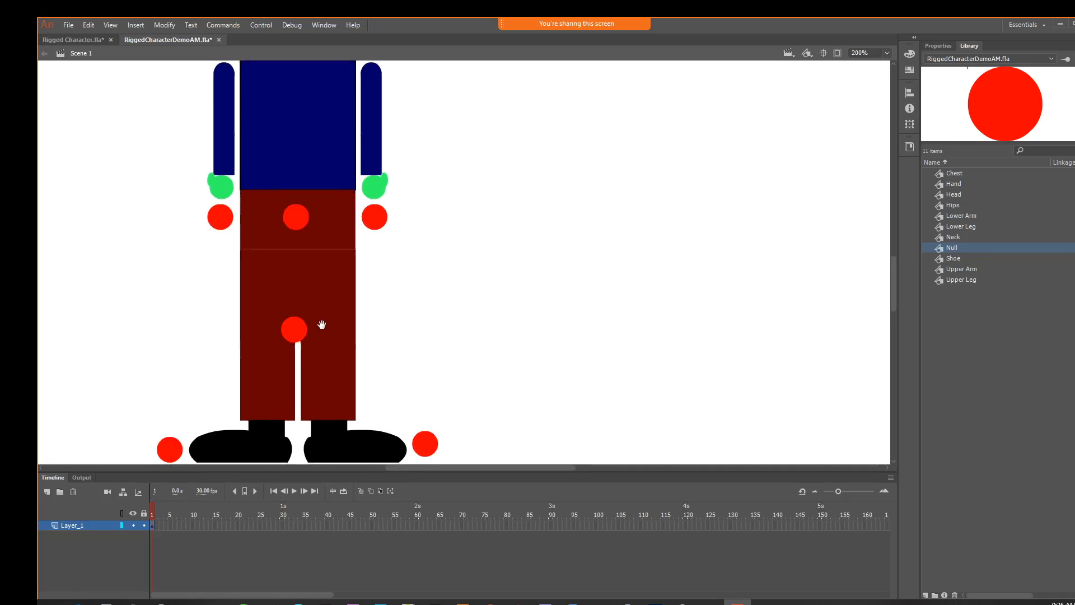
left_click(293, 331)
left_click_drag(293, 329, 295, 279)
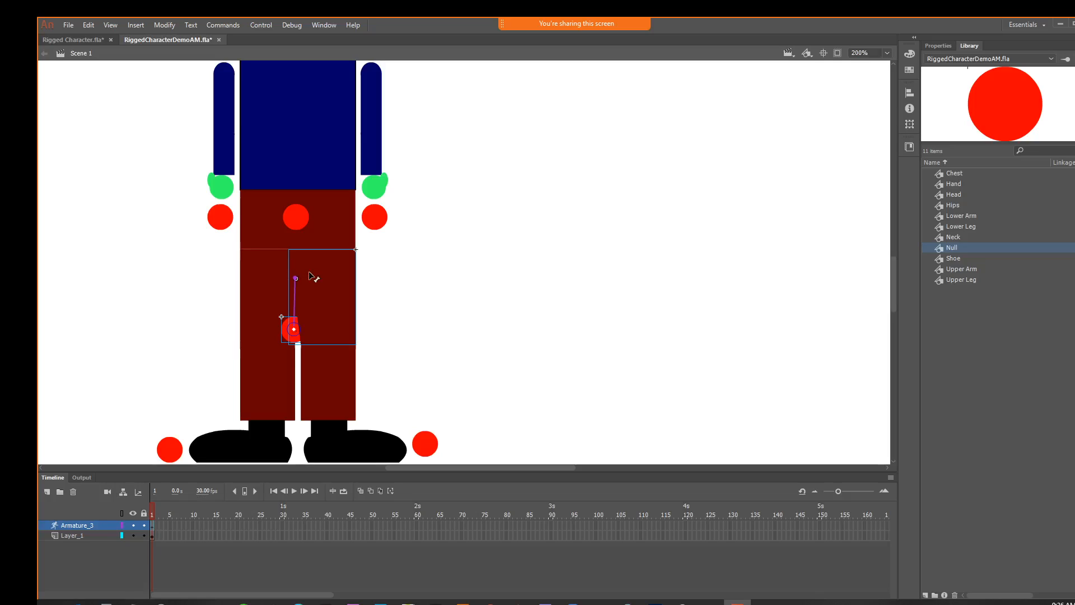
key("ctrl+z")
Draw a bone chain from the crotch Null through the hips and waist Null to the base of the chest
left_click_drag(294, 329, 289, 136)
key("space")
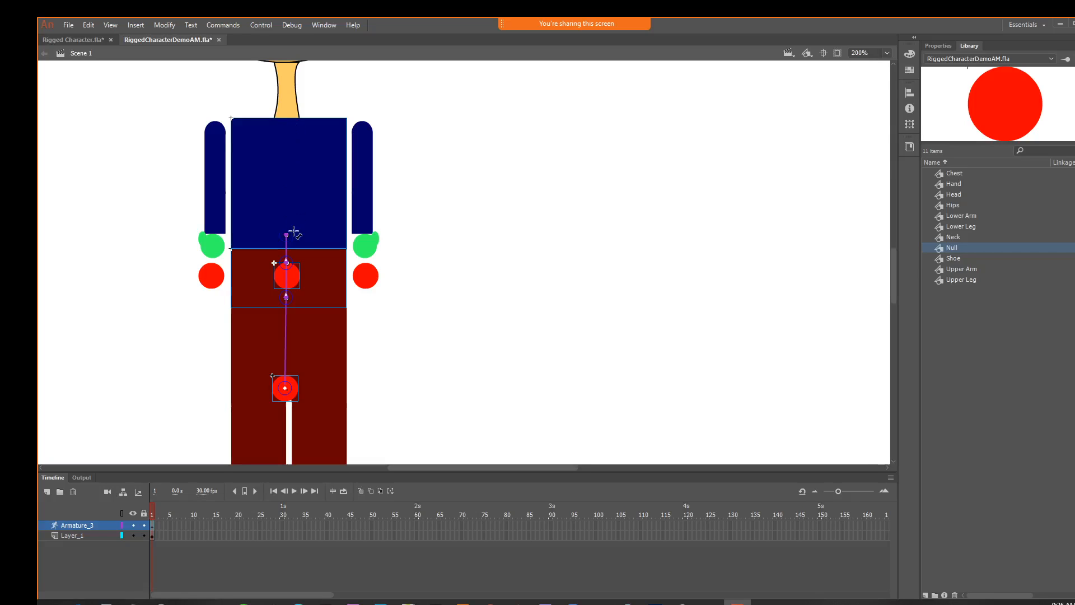
left_click_drag(288, 235, 297, 139)
left_click_drag(302, 182, 485, 180)
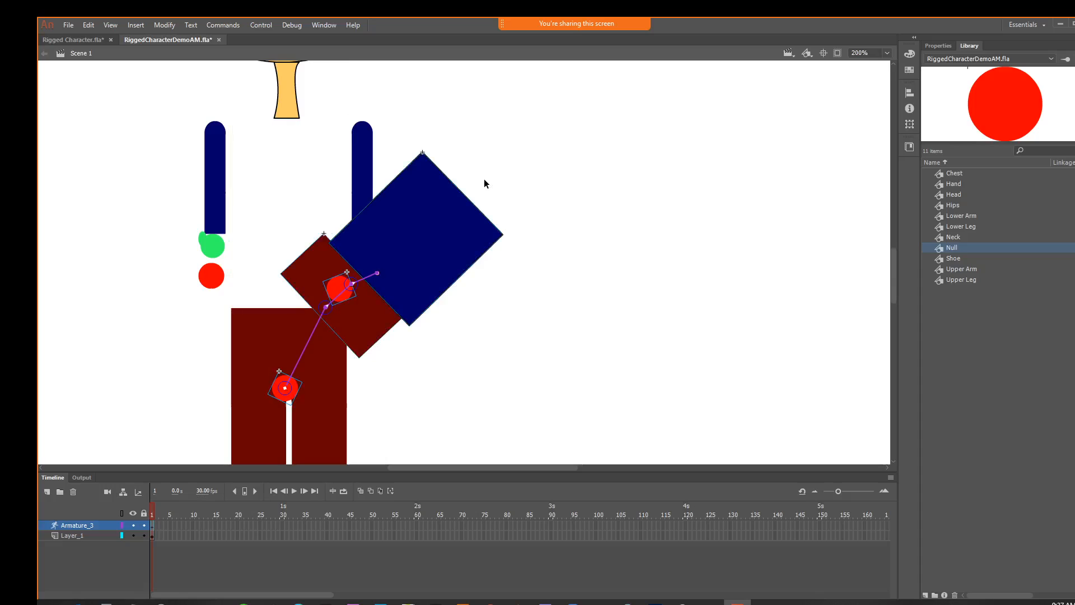
key("ctrl+z")
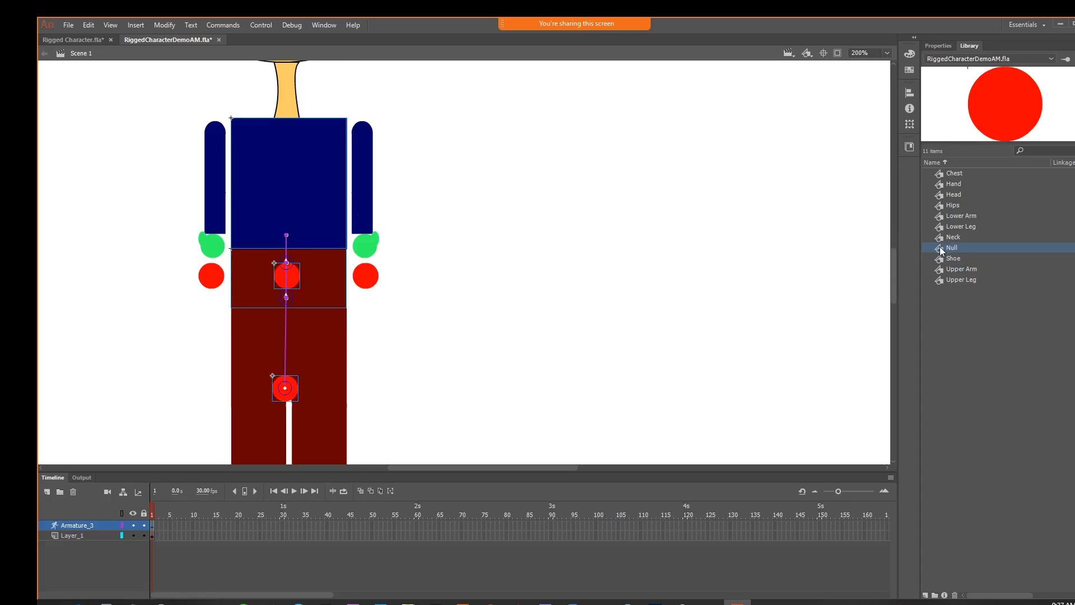
Place a Null instance at the top centre of the chest on Layer_1 instead of the armature layer
left_click_drag(941, 250, 288, 144)
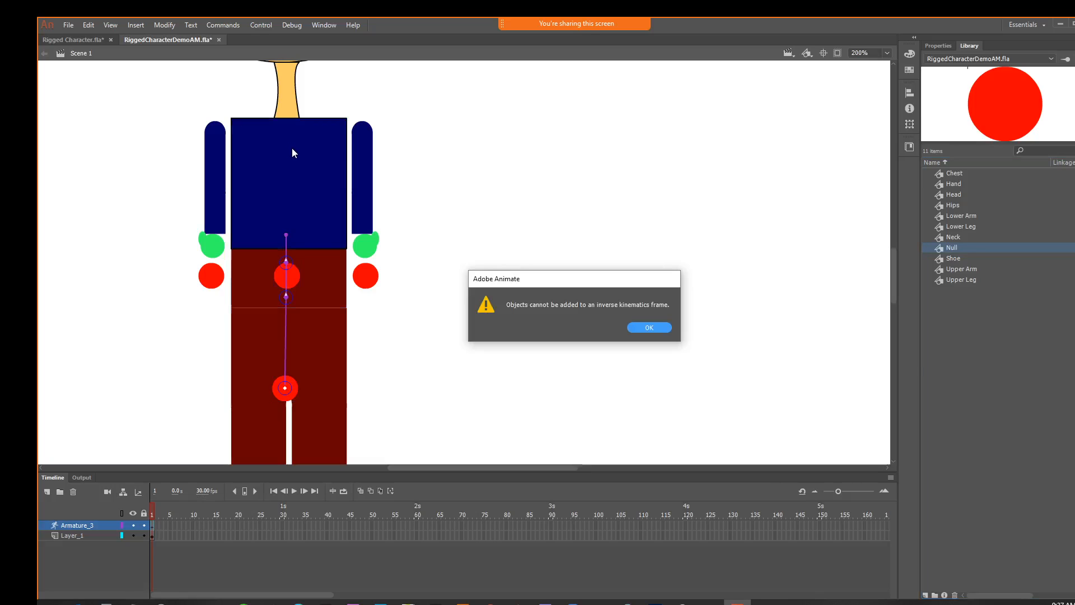
left_click(648, 327)
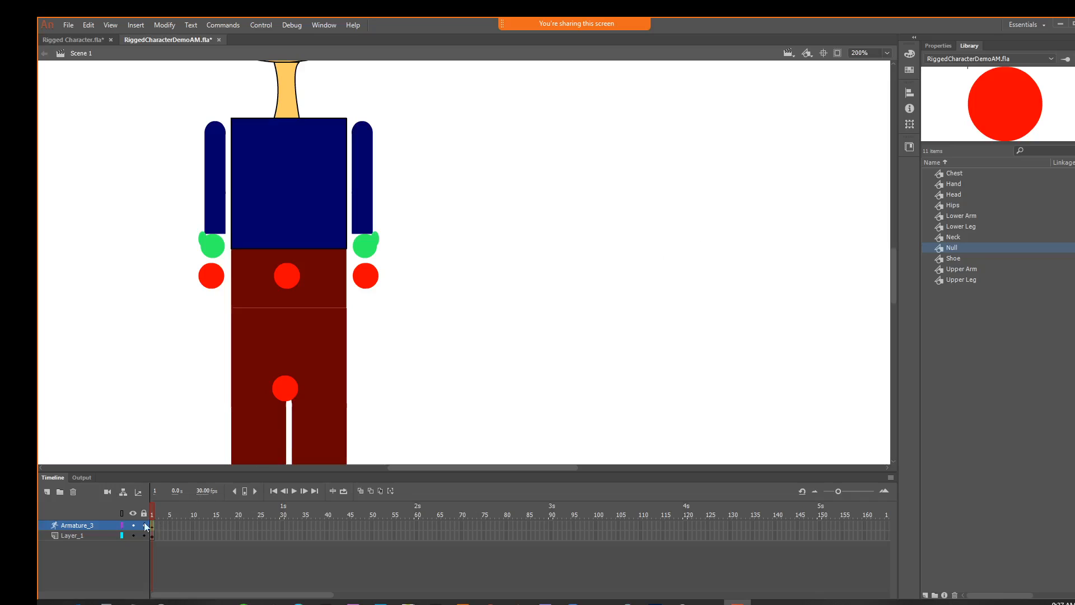
left_click(67, 536)
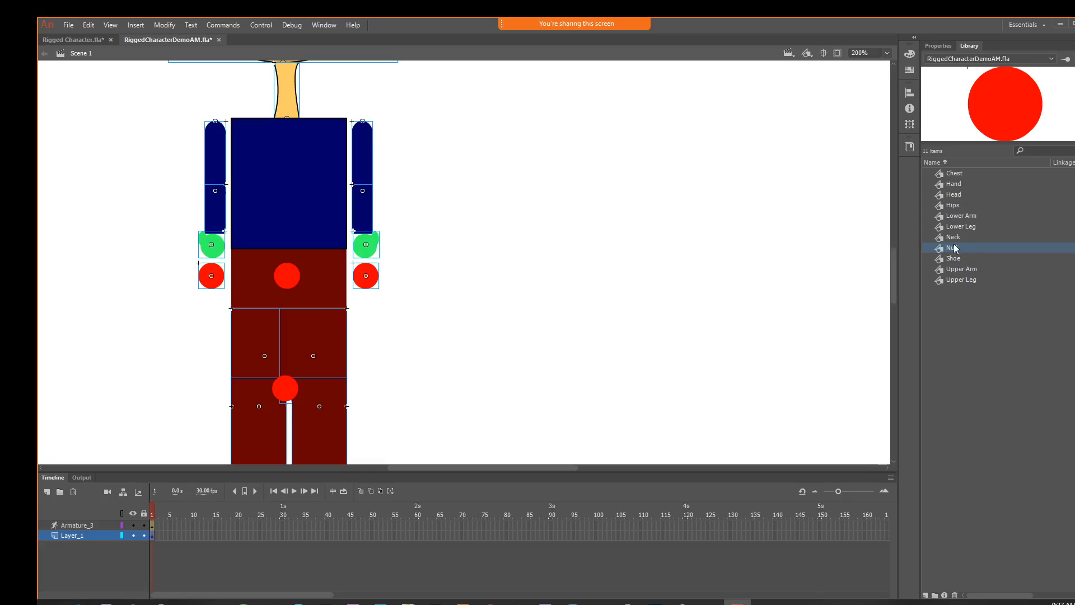
left_click_drag(940, 249, 289, 139)
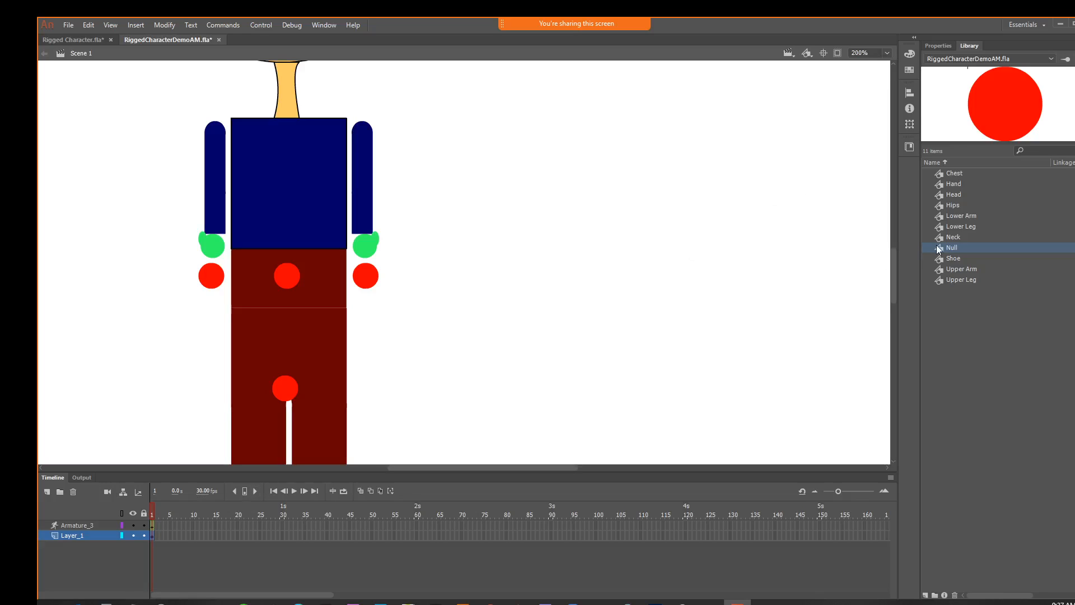
Swing the torso aside, remove the extra Null instance behind it, and pull the chest back upright over the hips
left_click_drag(937, 248, 489, 185)
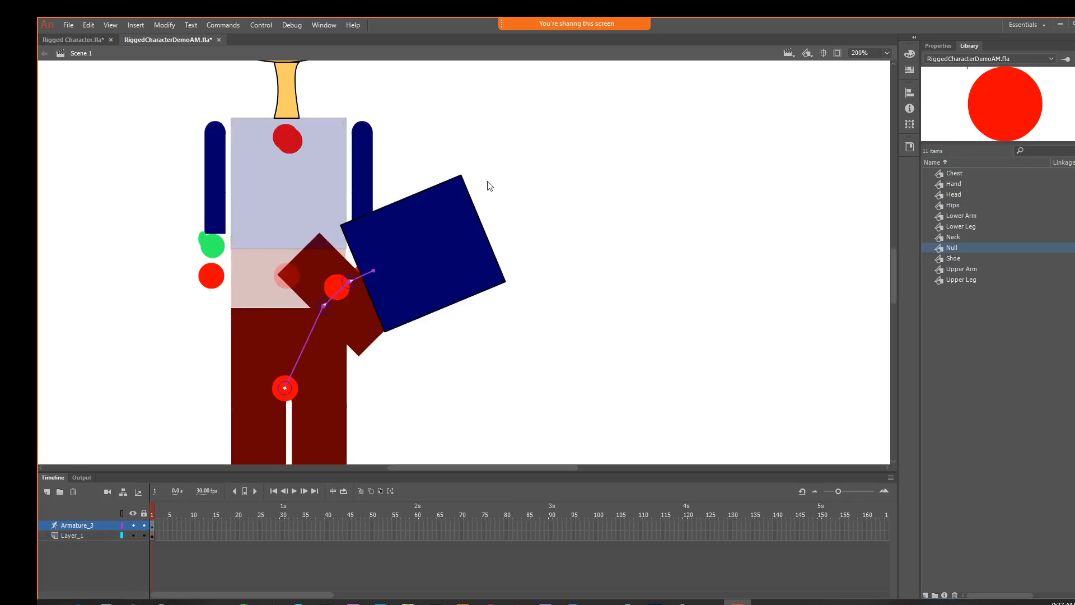
left_click(289, 141)
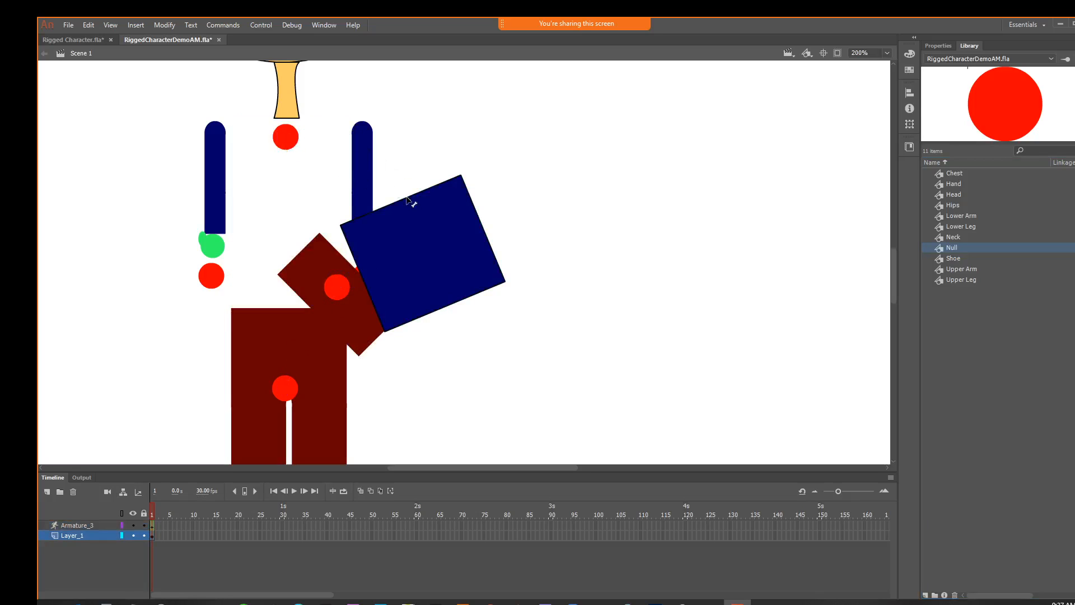
left_click_drag(447, 220, 272, 153)
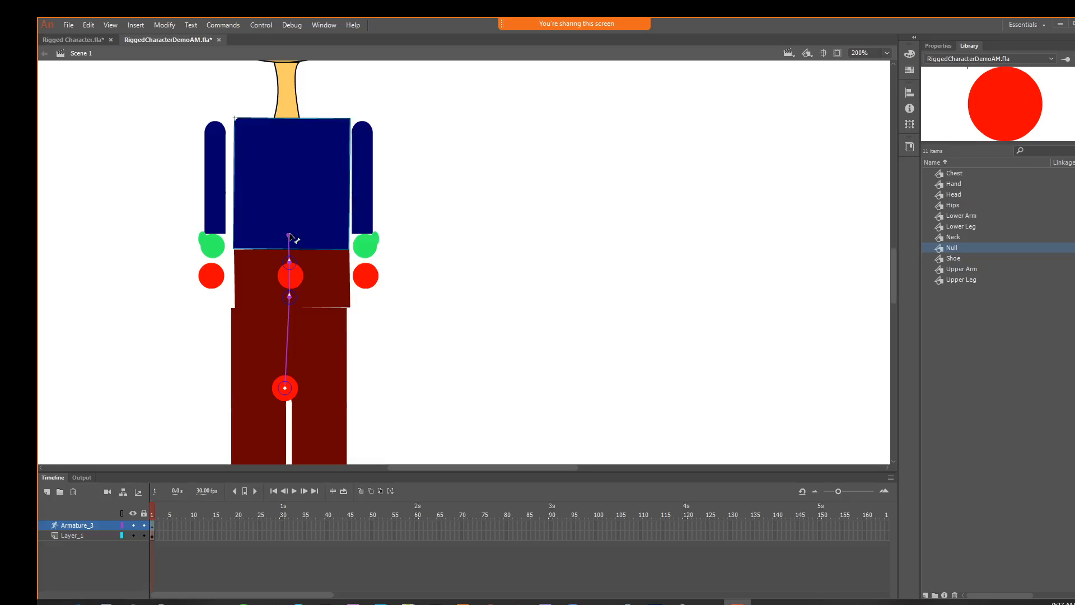
Extend the bone chain from the joint at the chest's base to the Null at the top of the chest
left_click_drag(289, 232, 282, 177)
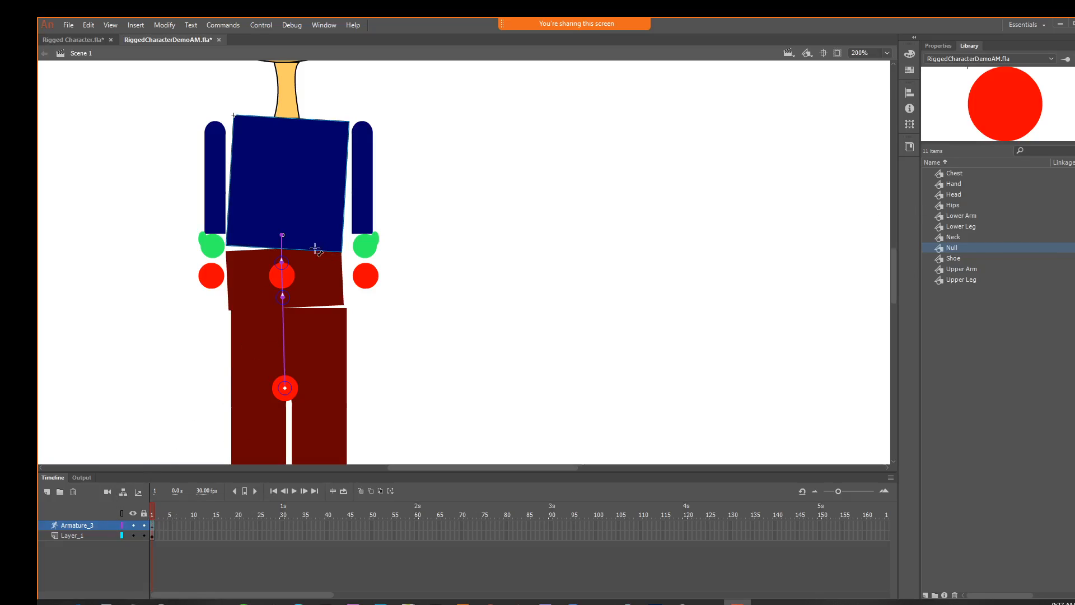
left_click_drag(282, 234, 283, 143)
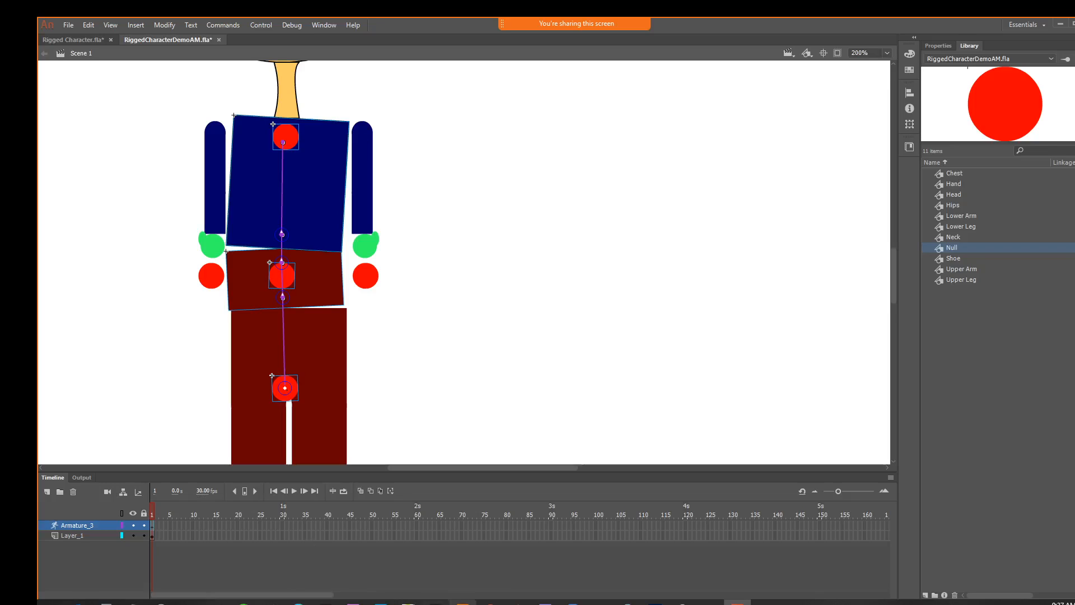
Play the tutorial from 1:55 to about 2:01 to see how the neck, head and top Null are connected
mouse_move(490, 602)
left_click(412, 552)
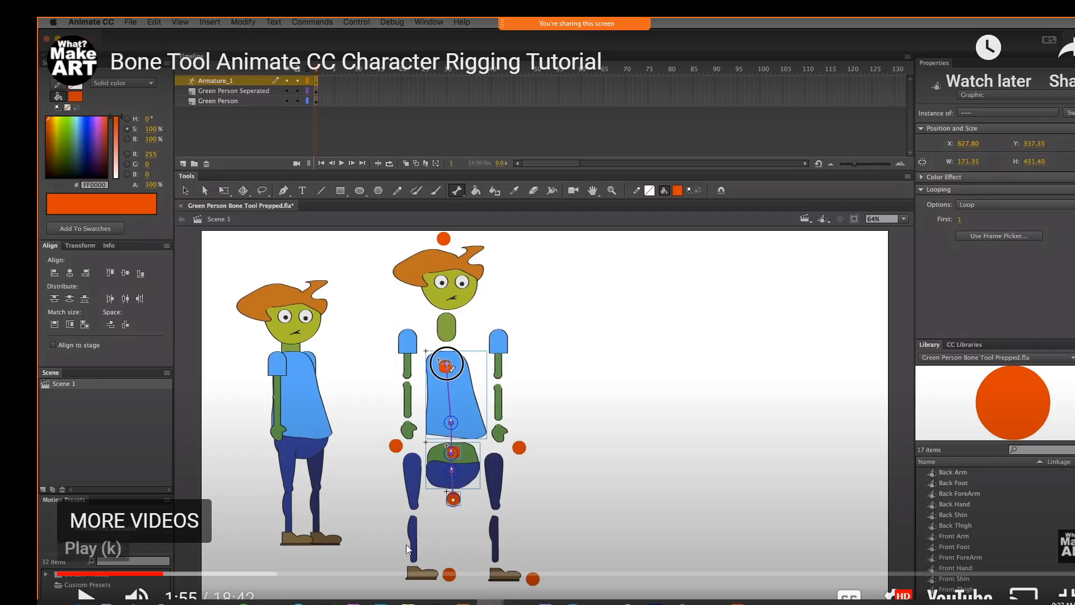
left_click(85, 595)
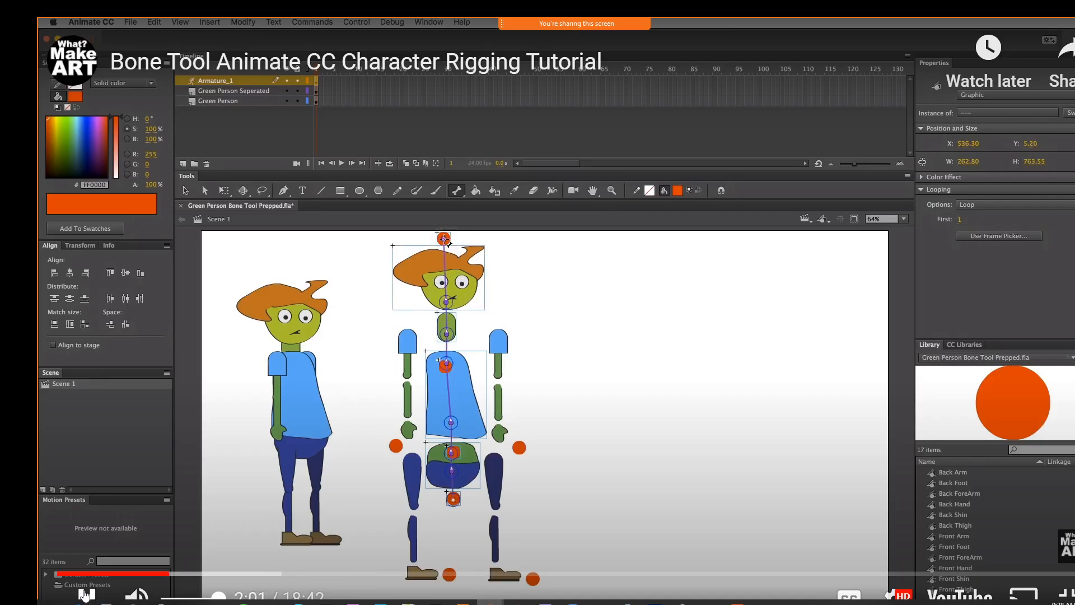
left_click(84, 594)
Extend the bone chain from the Null at the top of the chest through the neck and head to the Null above the head
key("alt+Tab")
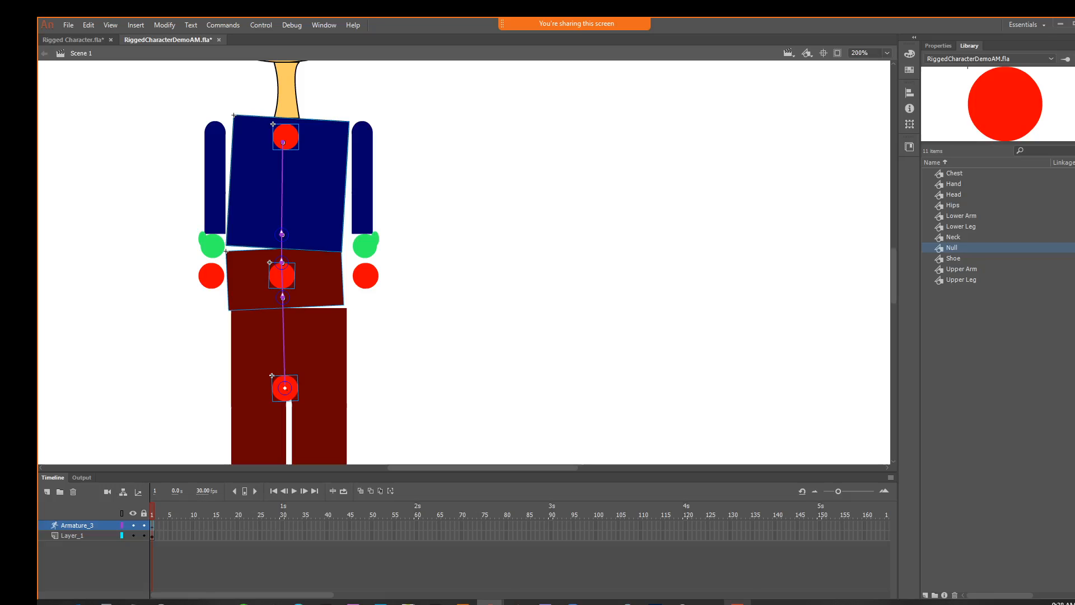
left_click_drag(391, 197, 367, 361)
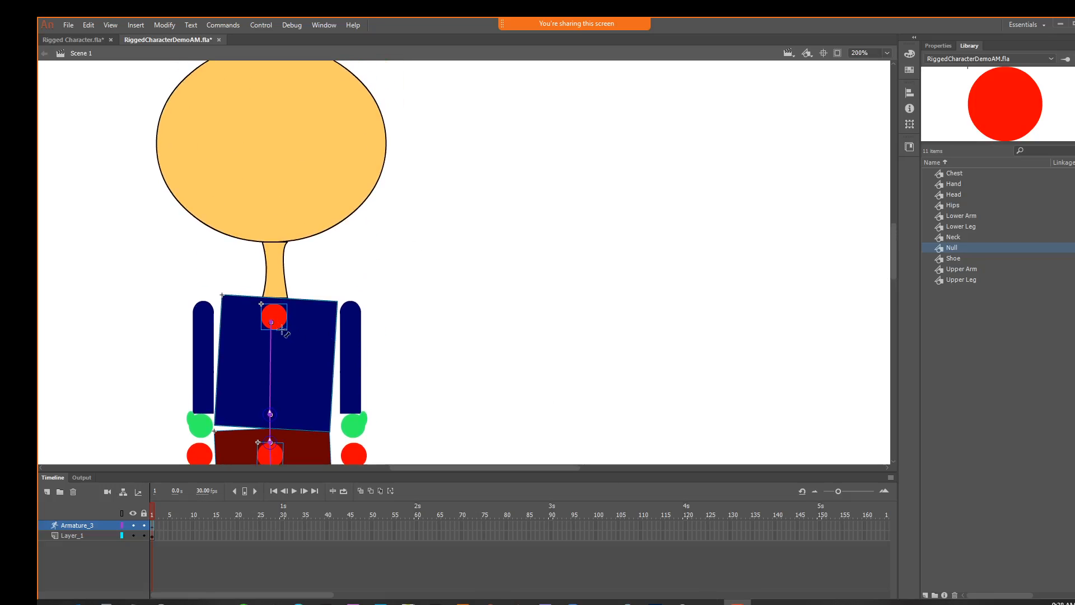
left_click_drag(270, 288, 261, 90)
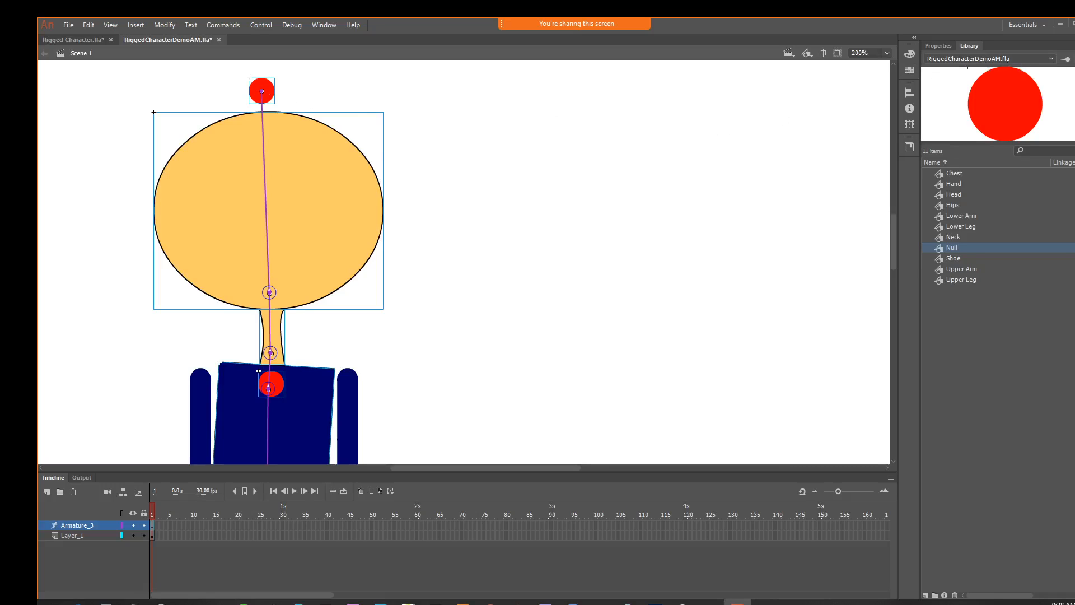
Straighten the head over the neck by adjusting the Null above it, and save the document
key("ctrl+minus")
key("ctrl+minus")
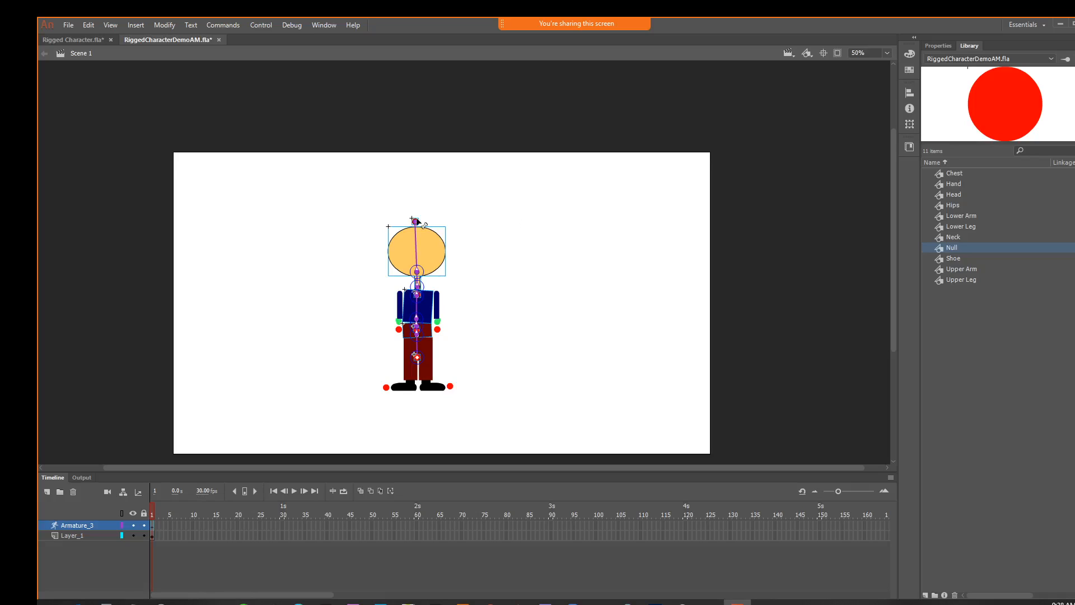
mouse_move(416, 221)
left_mouse_down()
mouse_move(379, 223)
mouse_move(435, 220)
mouse_move(482, 237)
mouse_move(445, 211)
mouse_move(391, 211)
mouse_move(473, 222)
mouse_move(378, 220)
mouse_move(537, 233)
mouse_move(451, 221)
mouse_move(347, 236)
mouse_move(455, 234)
mouse_move(359, 222)
mouse_move(455, 221)
mouse_move(418, 217)
mouse_move(419, 208)
left_mouse_up()
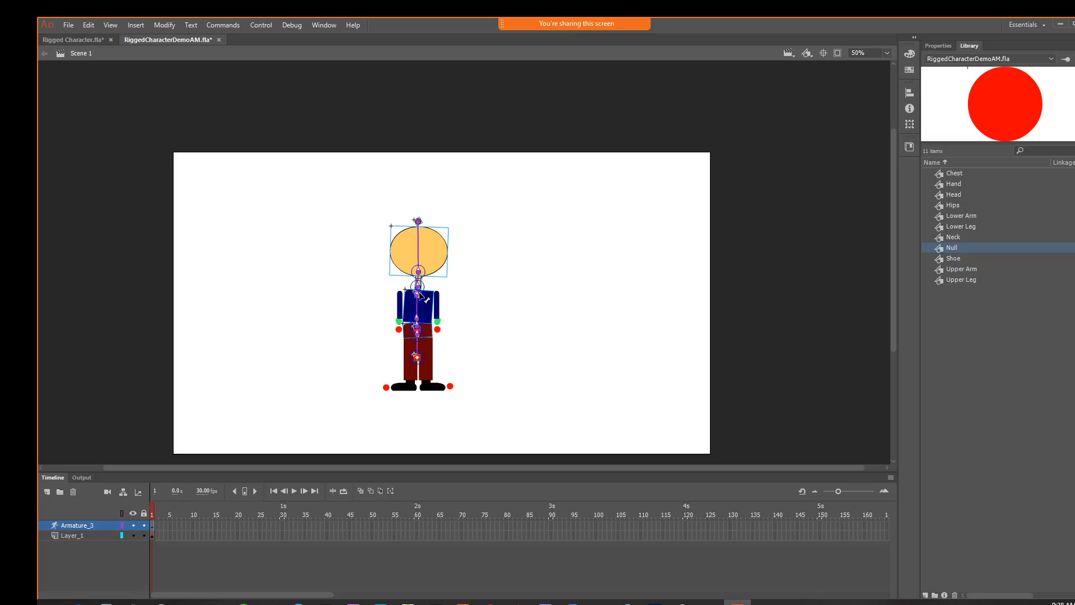
key("ctrl+s")
Move the right-hand upper arm, lower arm, hand and hand Null snugly against the side of the chest
key("ctrl+1")
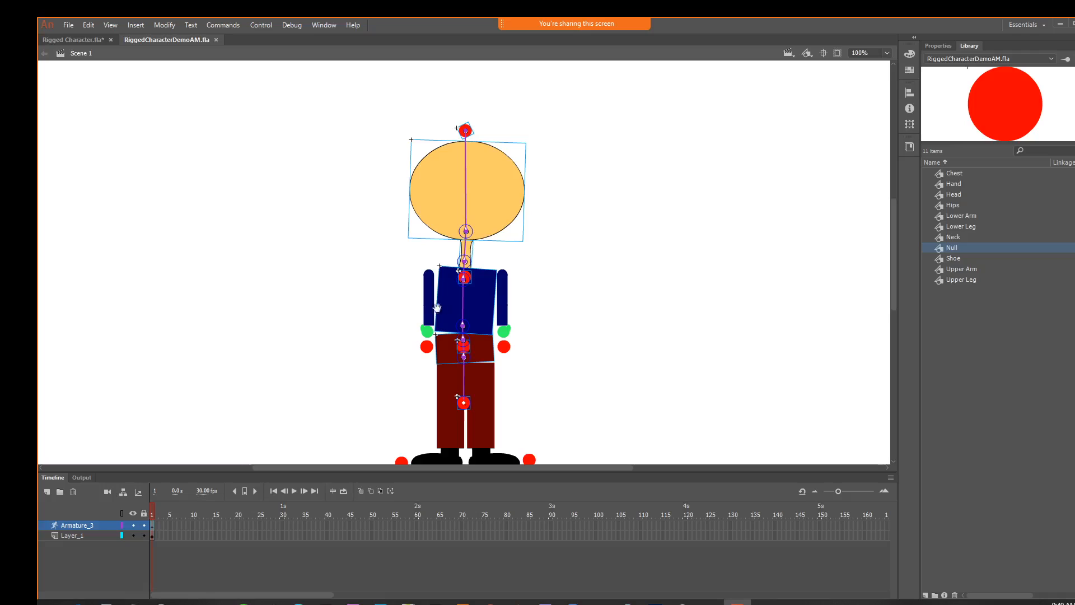
left_click_drag(550, 304, 526, 253)
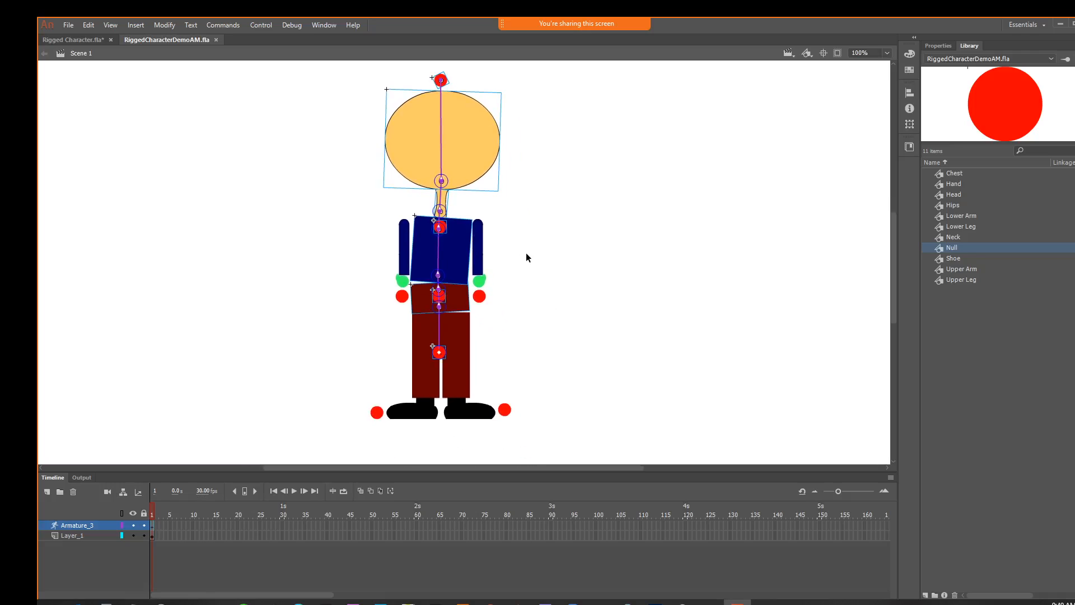
left_click(480, 239)
key("ctrl+equal")
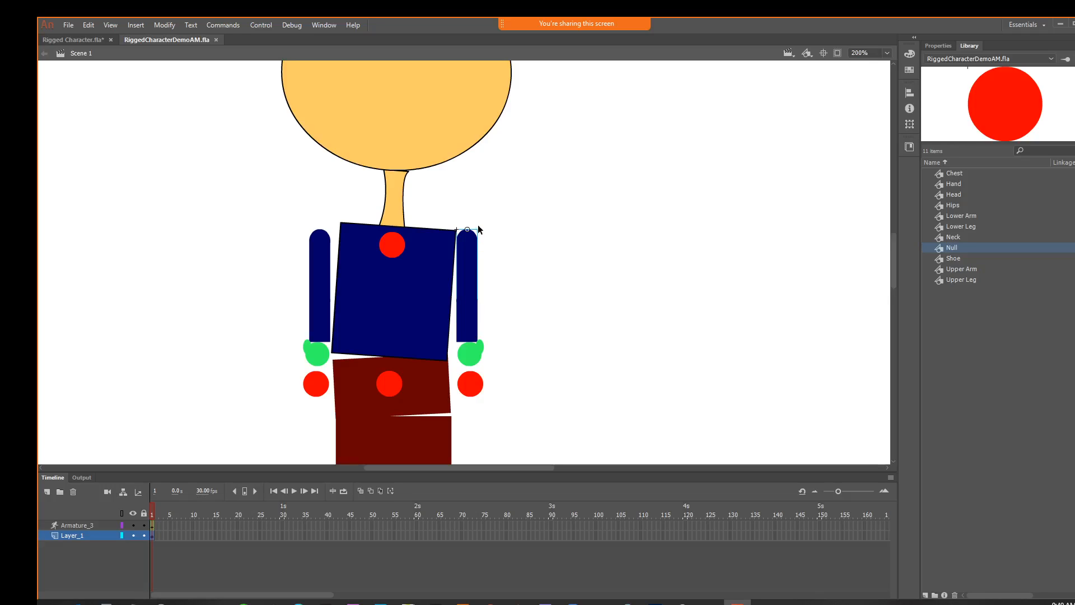
key("q")
left_click_drag(482, 225, 456, 258)
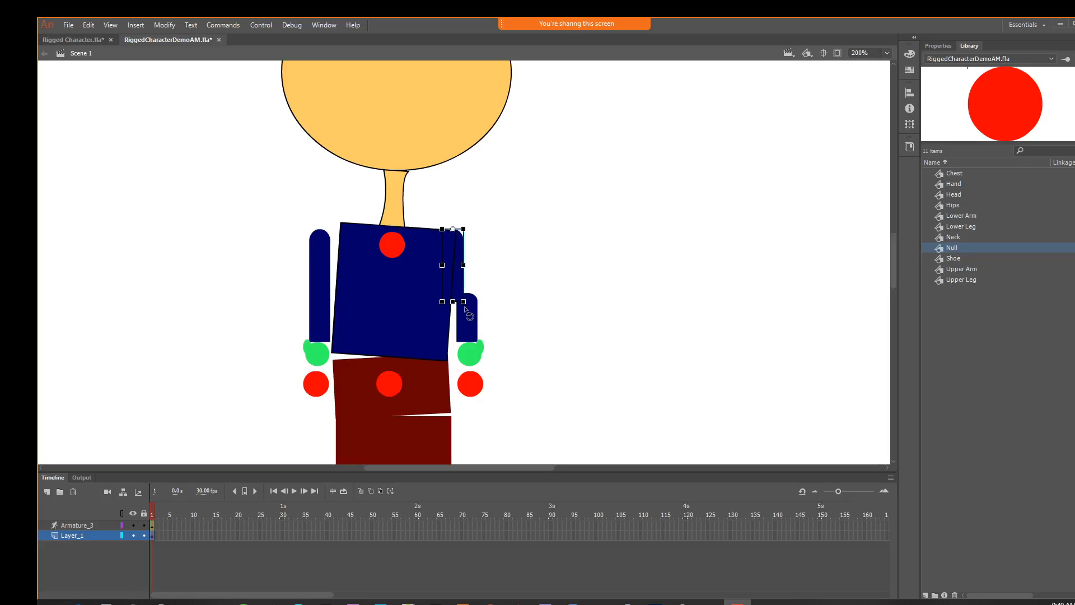
left_click_drag(464, 307, 470, 309)
left_click(463, 273)
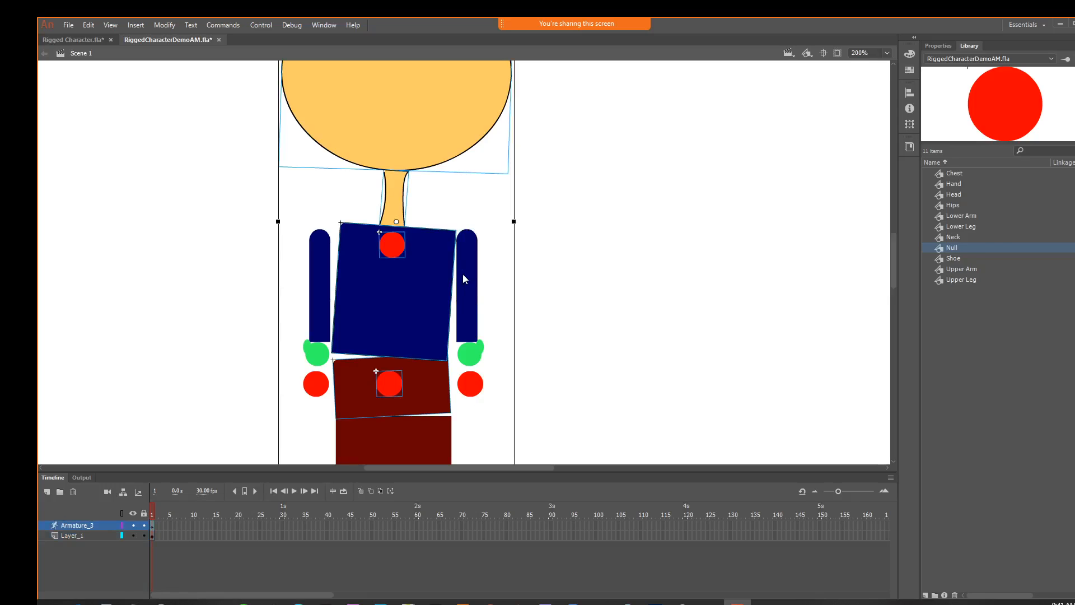
left_click(512, 277)
left_click_drag(466, 275, 471, 321)
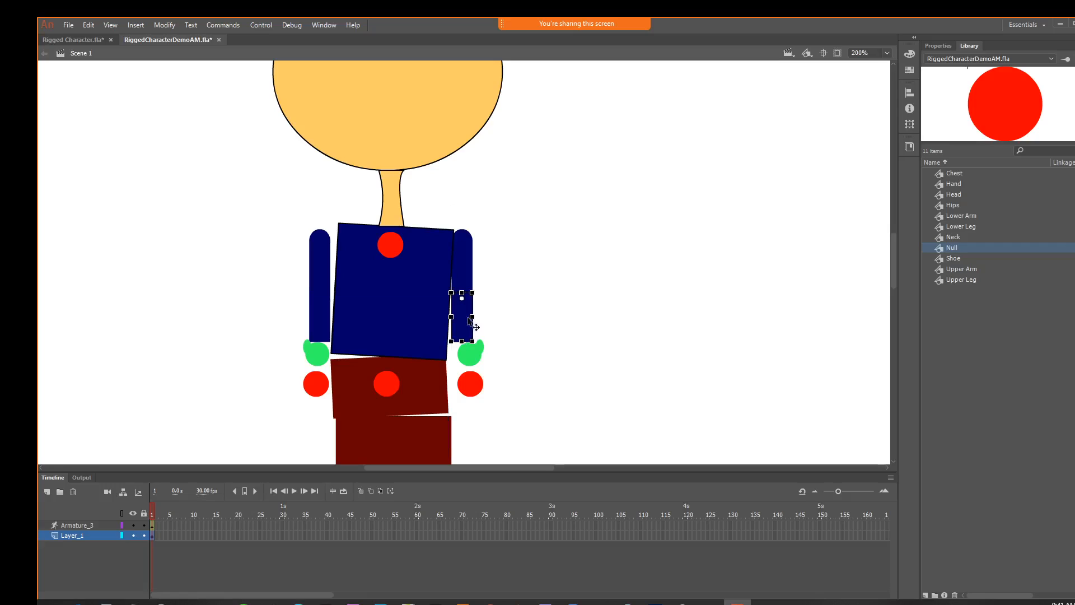
mouse_move(473, 357)
left_mouse_down()
mouse_move(467, 349)
mouse_move(464, 376)
left_mouse_up()
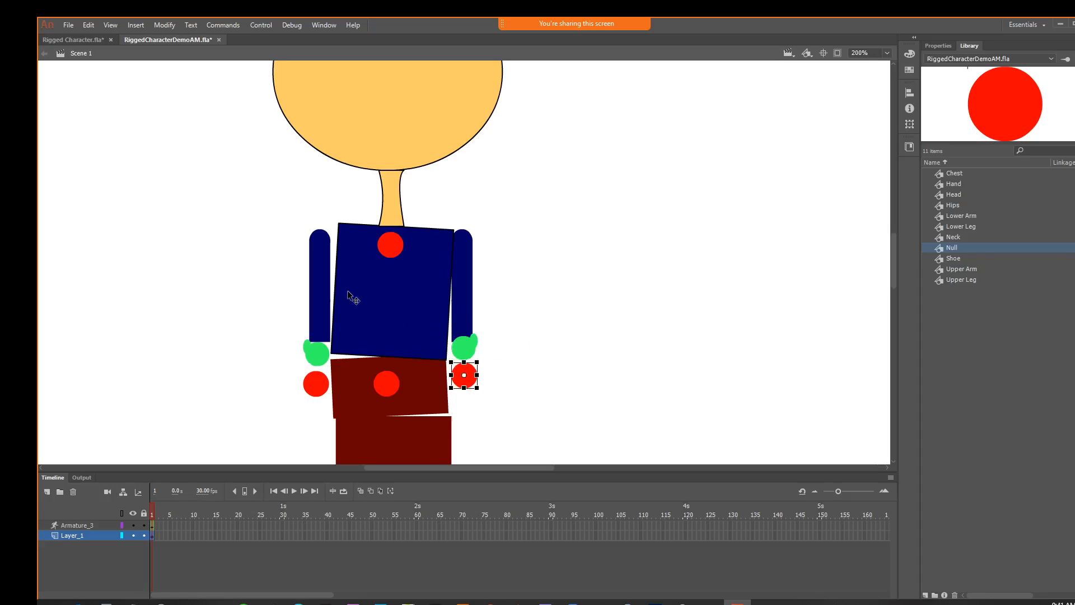
Tilt the left-hand upper arm in toward the shoulder, and raise the lower arm, hand and hand Null to match
left_click(321, 282)
left_click_drag(307, 312, 303, 317)
left_click_drag(312, 278, 318, 274)
left_click_drag(319, 318, 319, 309)
left_click_drag(314, 349, 316, 334)
left_click_drag(317, 383, 317, 361)
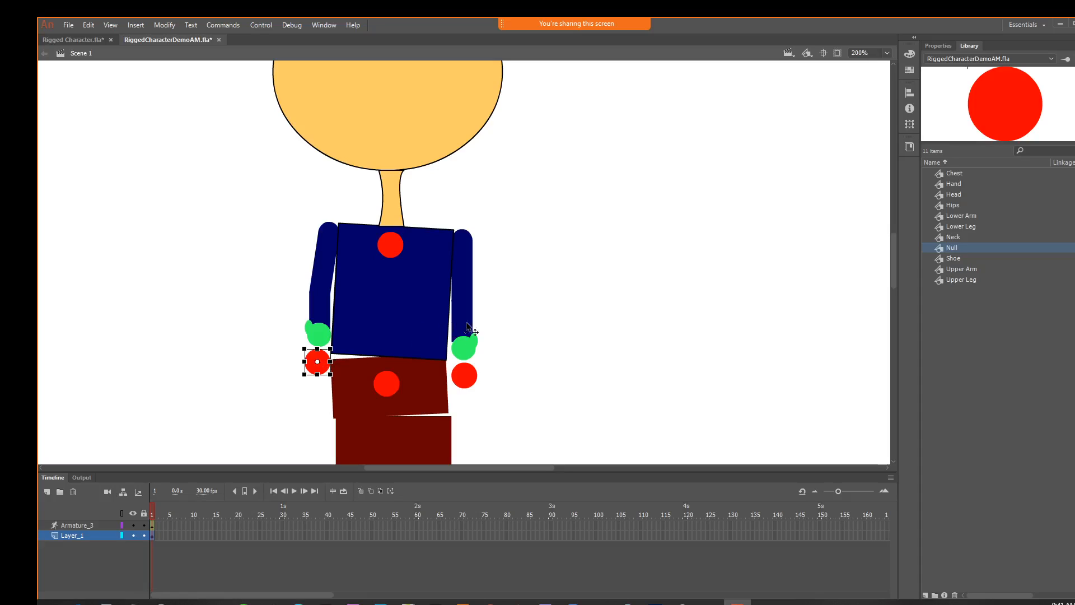
On Armature_3, link the Null at the top of the chest to both hand Nulls with bones through each upper arm, lower arm and hand
left_click(561, 348)
left_click_drag(575, 379, 504, 336)
left_click_drag(558, 362, 491, 250)
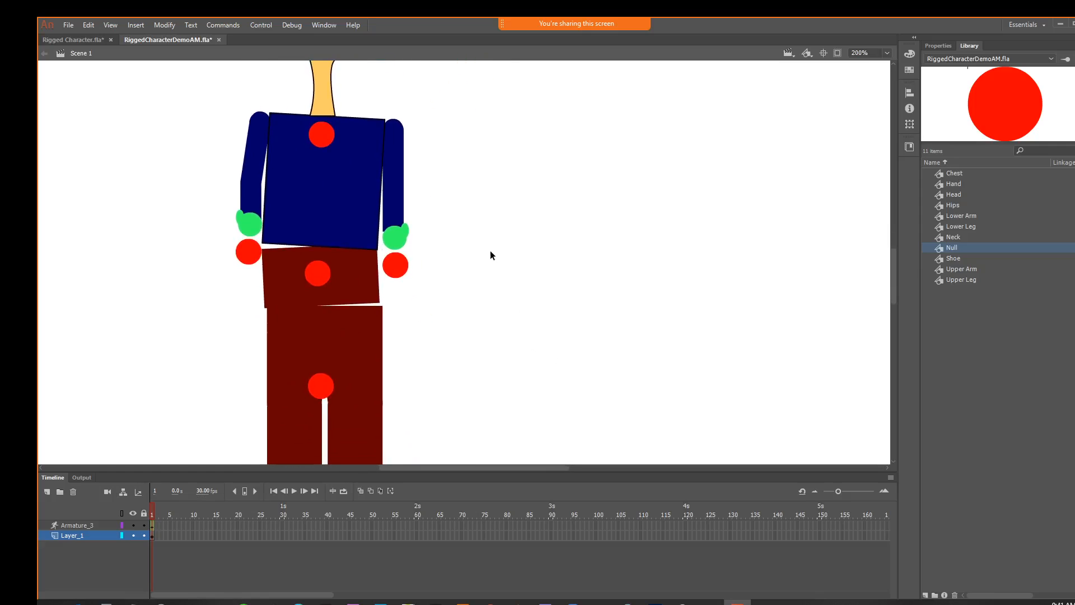
left_click(71, 524)
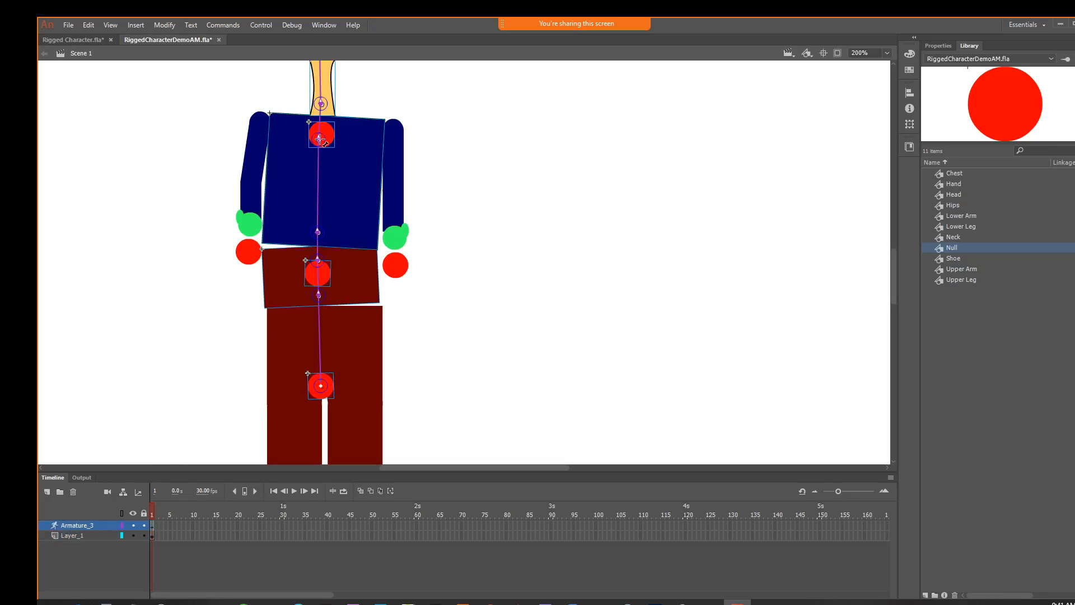
mouse_move(320, 140)
left_mouse_down()
mouse_move(394, 128)
mouse_move(395, 265)
left_mouse_up()
left_click_drag(318, 139, 249, 252)
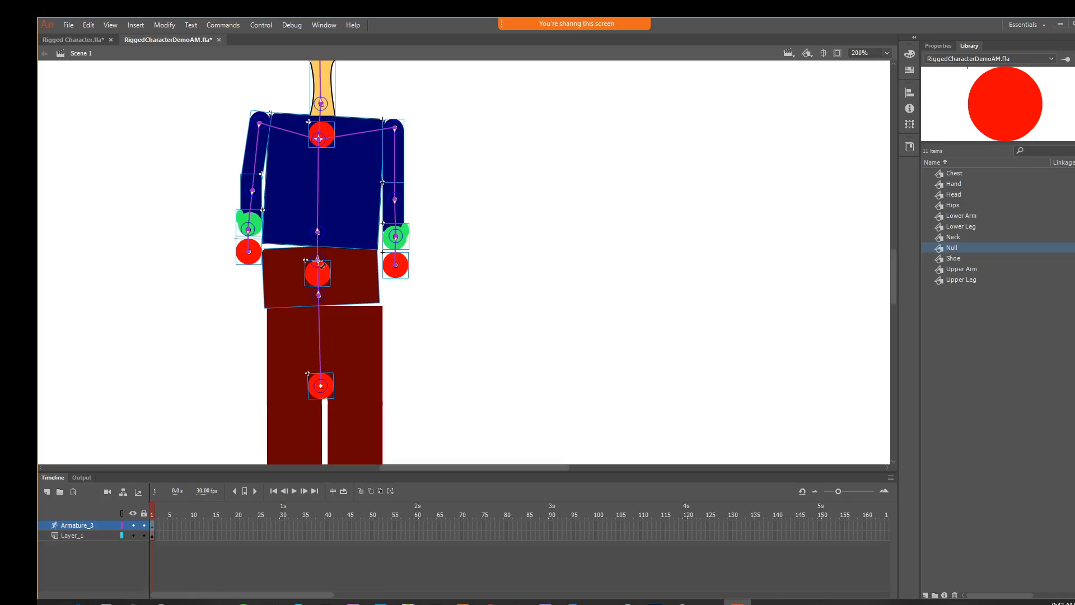
Build bone chains from the joint at the top of the hips through both upper legs, lower legs and shoes to the foot Nulls
left_click_drag(318, 261, 357, 332)
scroll(415, 351, "down", 3)
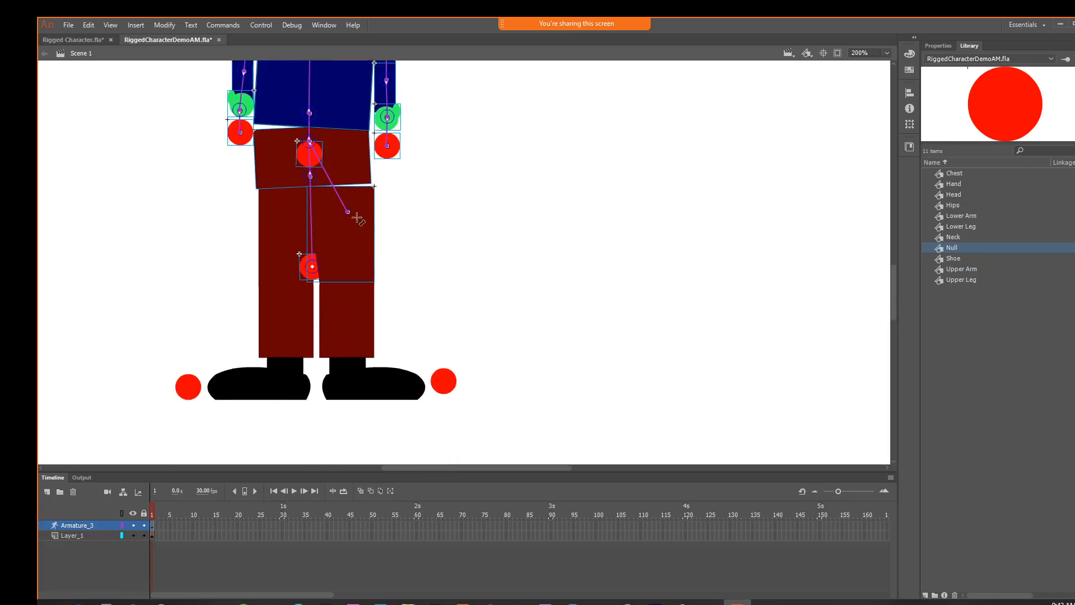
mouse_move(348, 212)
left_mouse_down()
mouse_move(350, 378)
mouse_move(456, 381)
mouse_move(444, 381)
left_mouse_up()
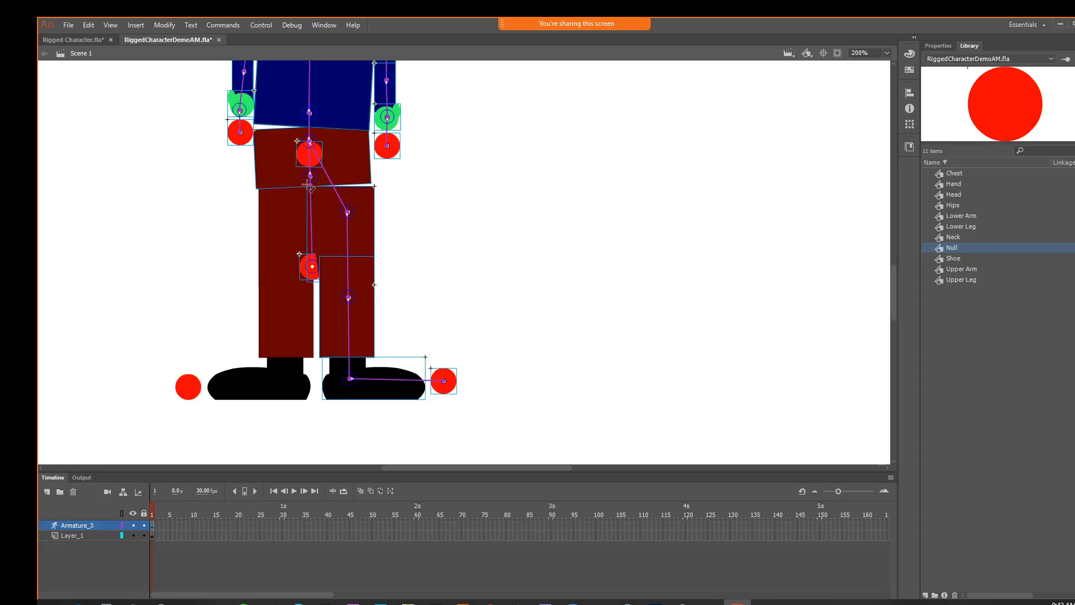
left_click_drag(309, 140, 187, 386)
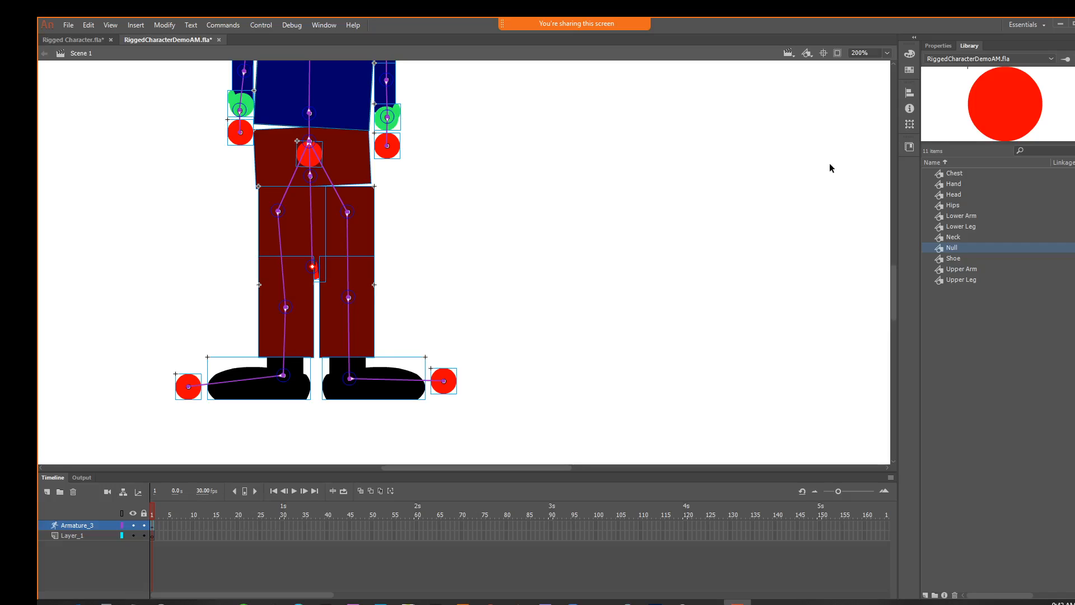
Test the right-hand leg by pulling its foot Null to bend the knee, and set the foot back down
key("ctrl+minus")
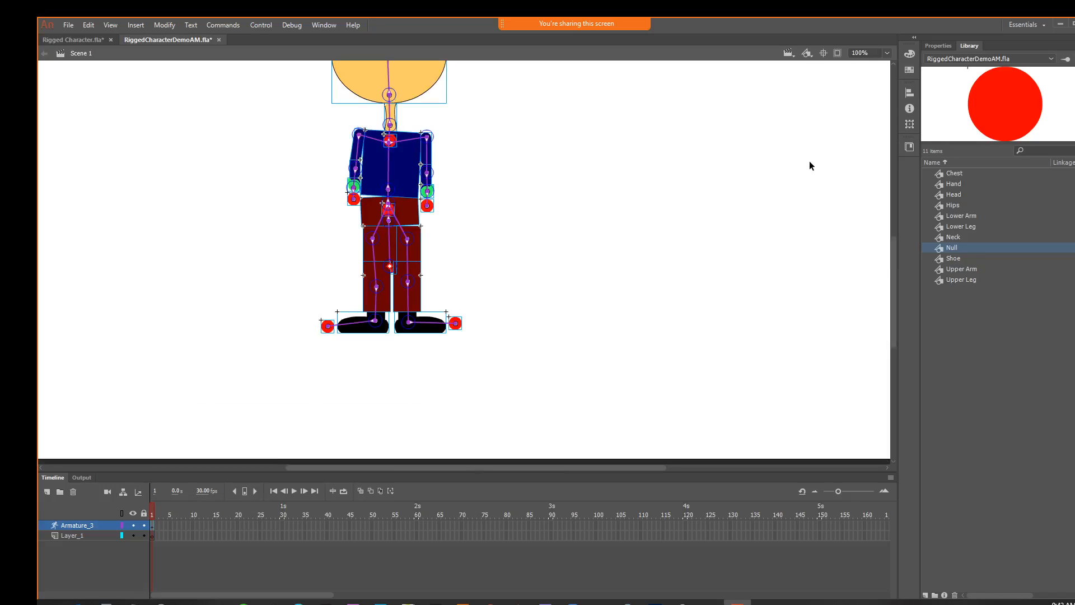
left_click_drag(610, 157, 586, 242)
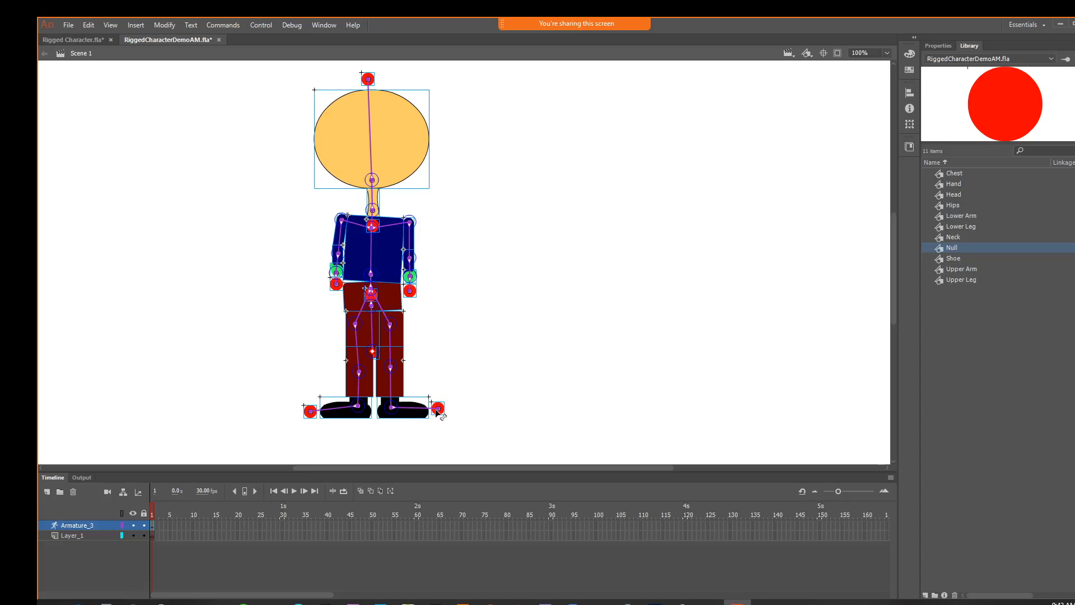
left_click_drag(438, 410, 458, 376)
left_click_drag(463, 396, 464, 399)
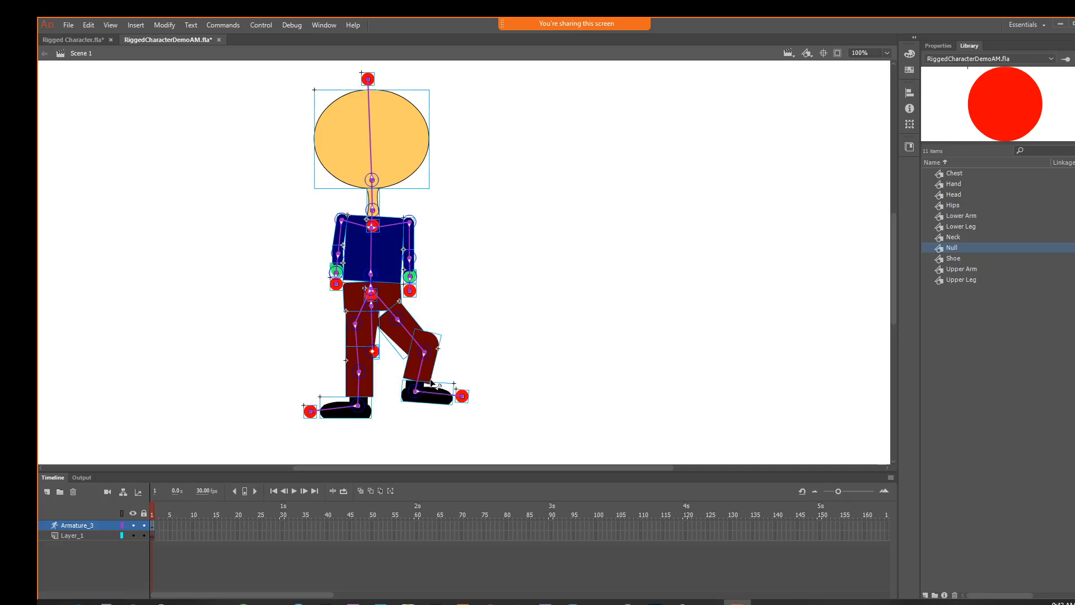
left_click_drag(415, 372, 448, 409)
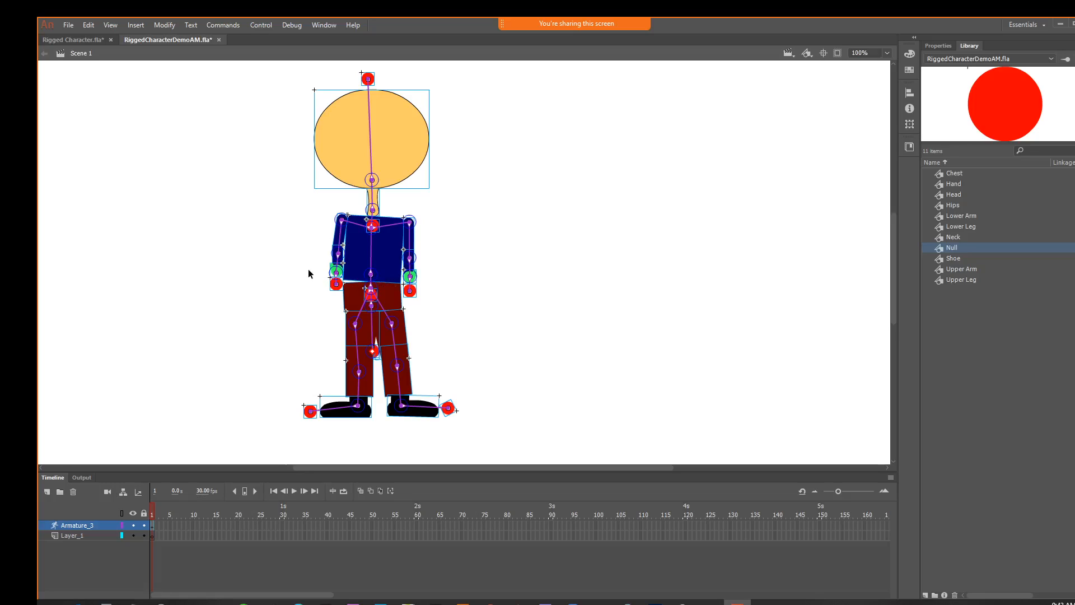
Try disabling joint rotation on the right-hand upper leg's bone, pull the foot Null to test it, and re-enable the rotation
key("ctrl+equal")
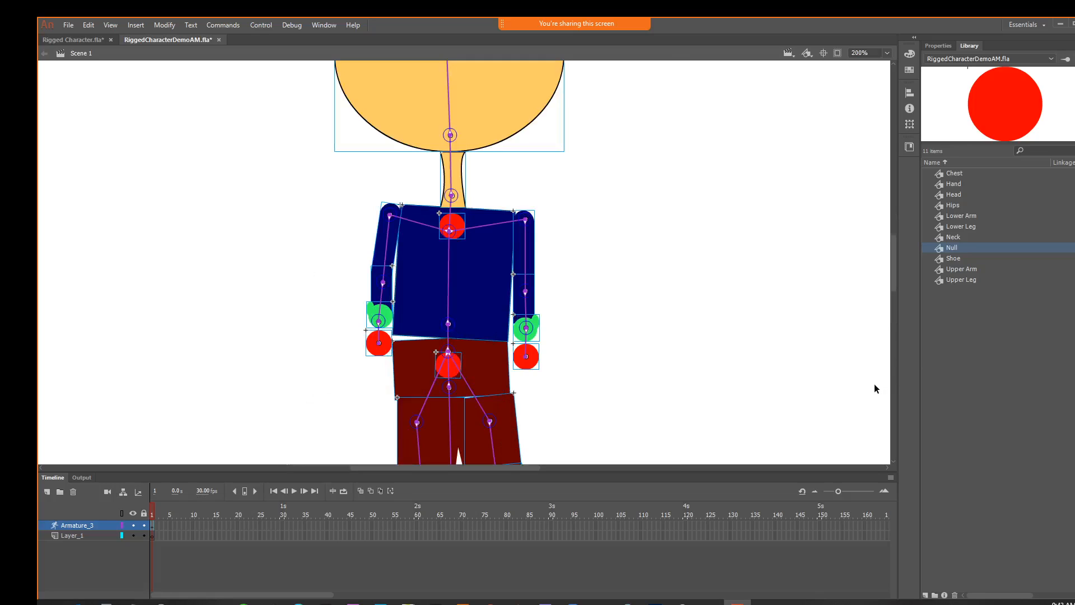
left_click_drag(745, 354, 643, 207)
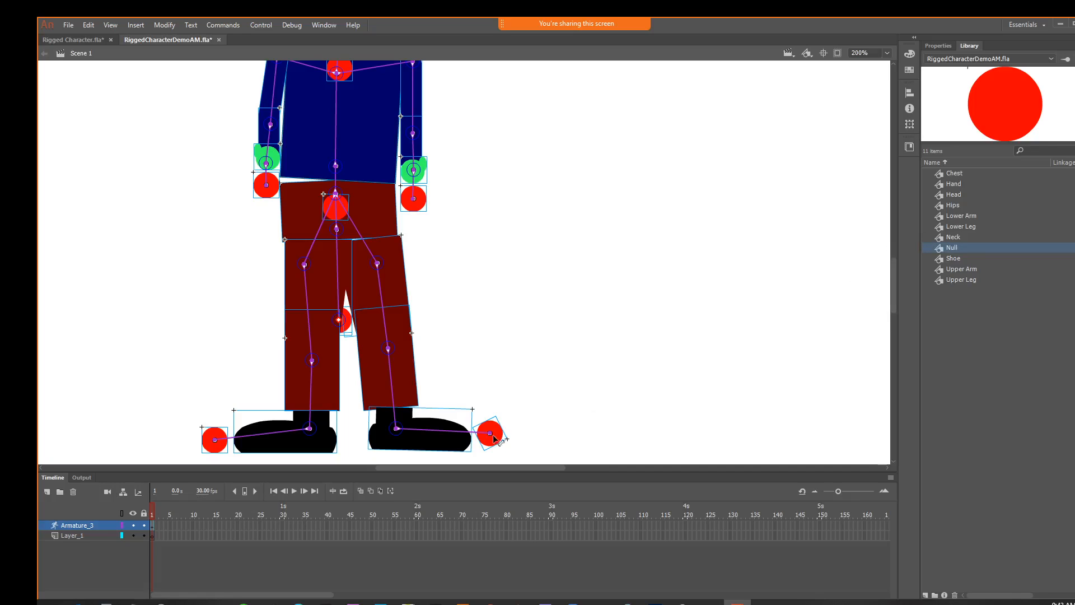
left_click_drag(507, 436, 484, 431)
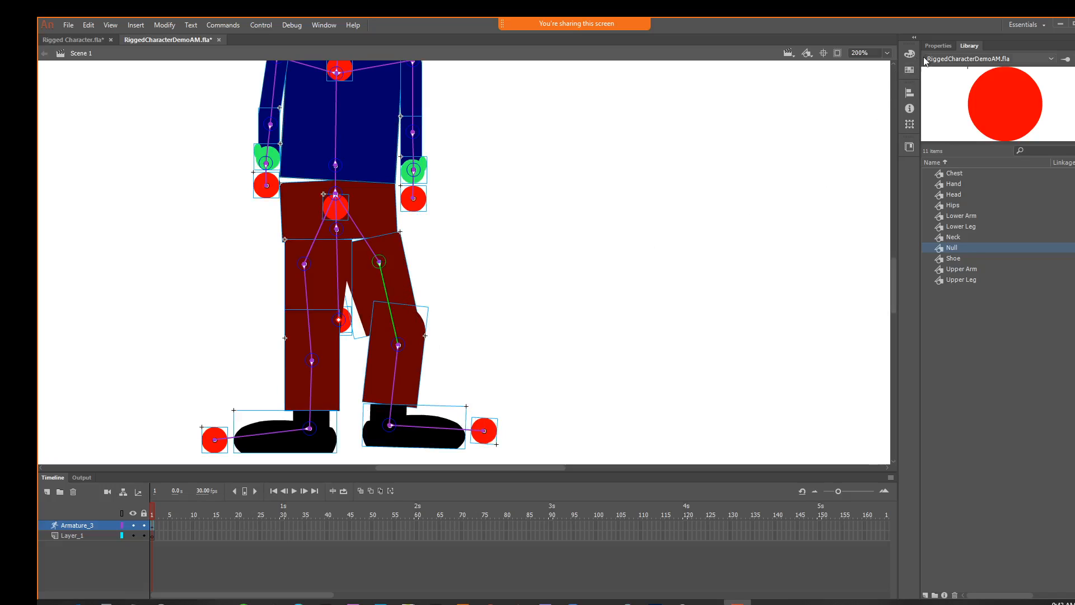
left_click(937, 46)
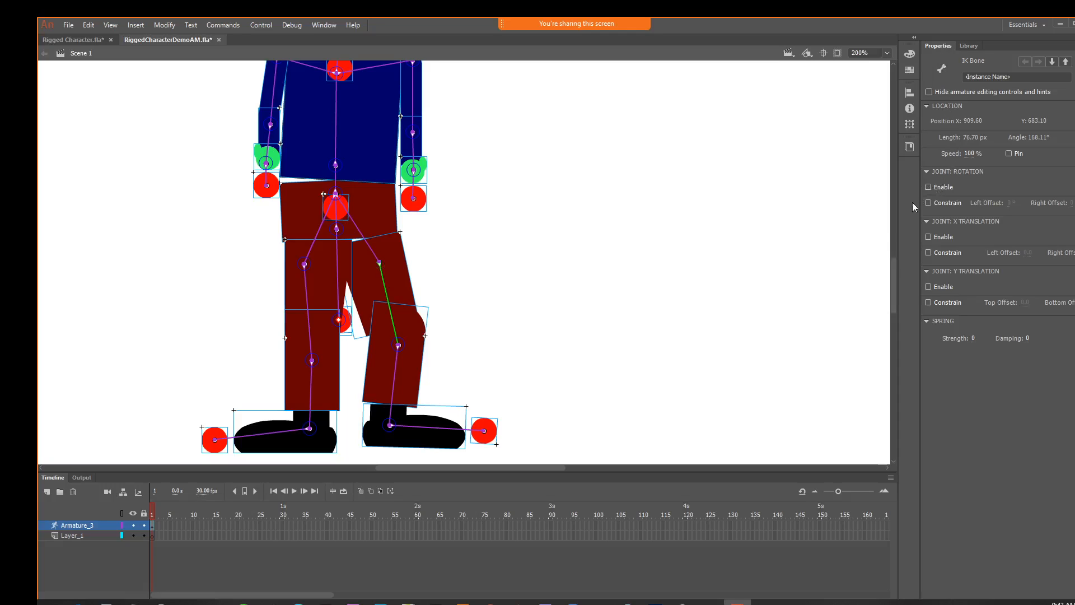
mouse_move(483, 430)
left_mouse_down()
mouse_move(513, 431)
mouse_move(585, 402)
mouse_move(551, 417)
mouse_move(495, 408)
mouse_move(496, 442)
left_mouse_up()
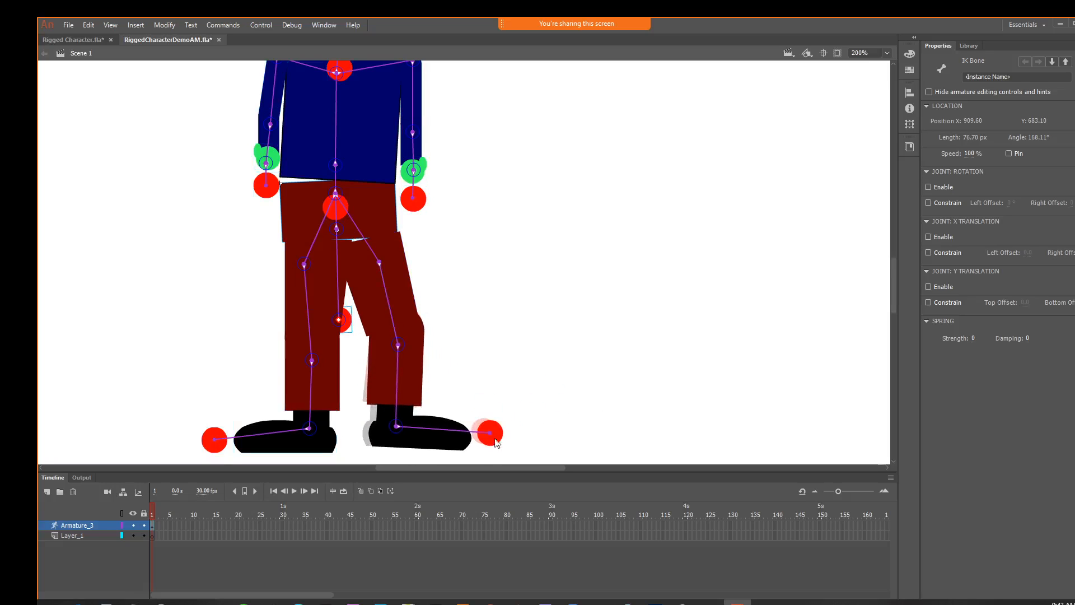
left_click(379, 263)
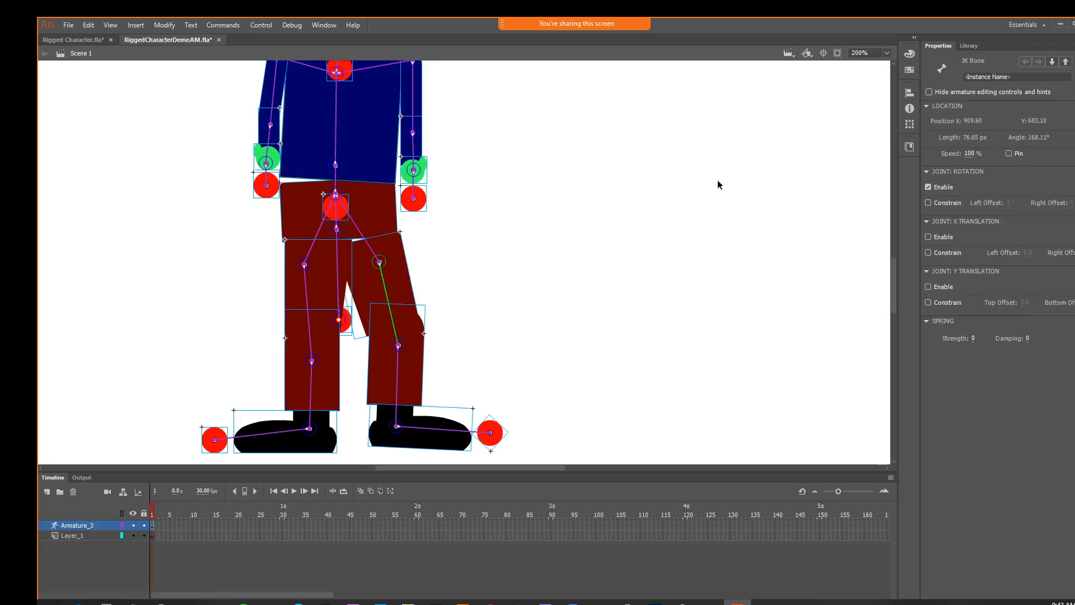
Disable joint rotation on the bone from the hips to the right-hand upper leg, and test the leg with its foot Null
left_click(337, 193)
left_click(928, 187)
left_click_drag(528, 443, 477, 434)
Constrain the joint rotation of the right-hand leg's bone from knee to ankle, and test it by moving the foot Null
left_click(394, 358)
left_click(382, 348)
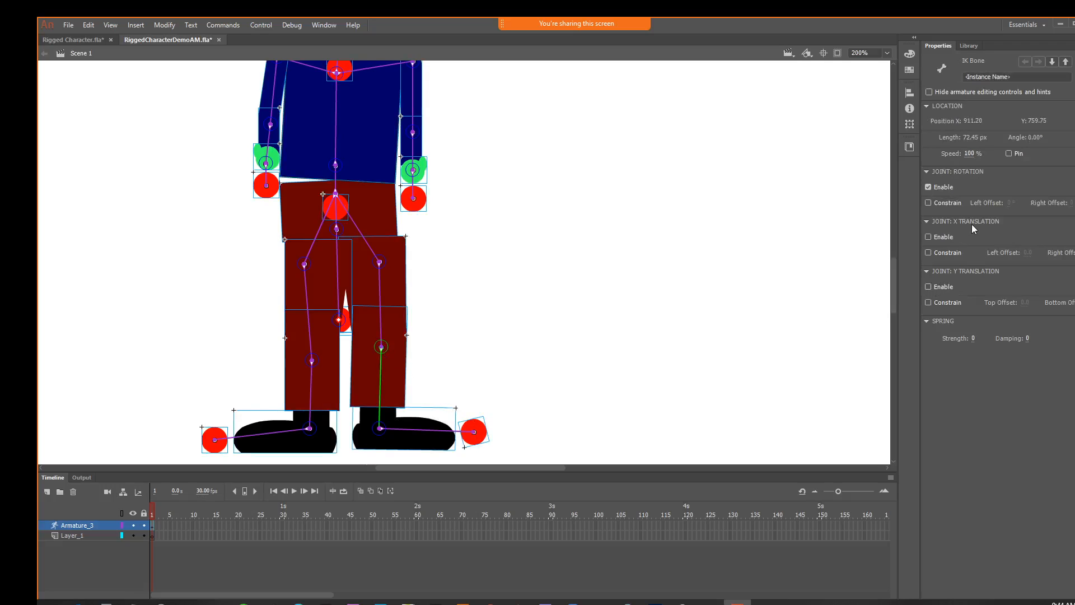
left_click(927, 203)
mouse_move(473, 432)
left_mouse_down()
mouse_move(435, 431)
mouse_move(583, 436)
mouse_move(518, 462)
mouse_move(448, 421)
mouse_move(566, 432)
mouse_move(500, 410)
mouse_move(495, 429)
left_mouse_up()
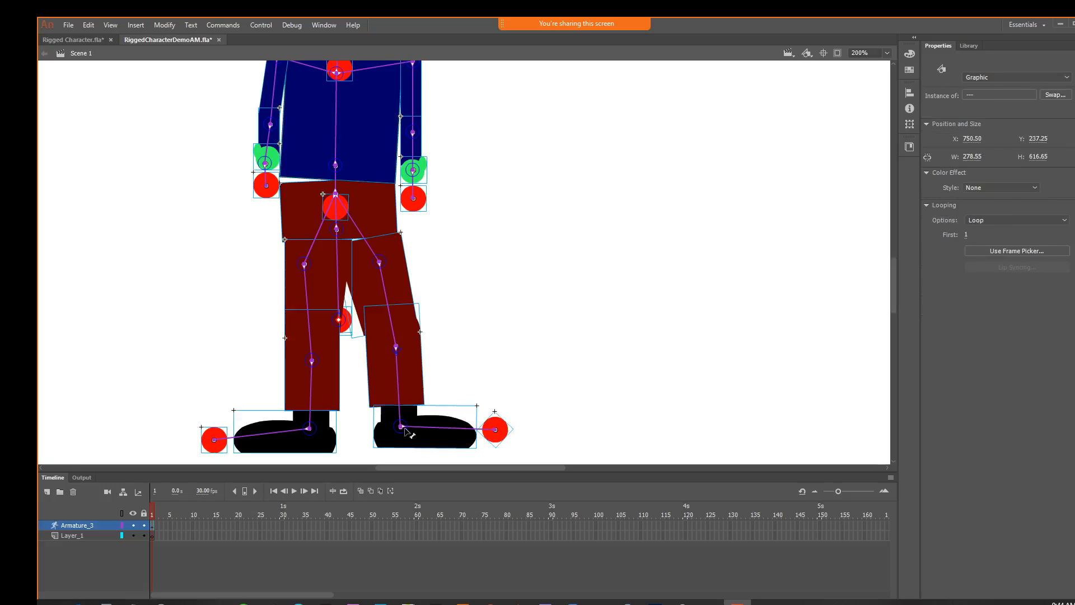
Constrain the right-hand shoe bone's joint rotation with a left offset of -45°, and test it by moving the foot Null
left_click(404, 430)
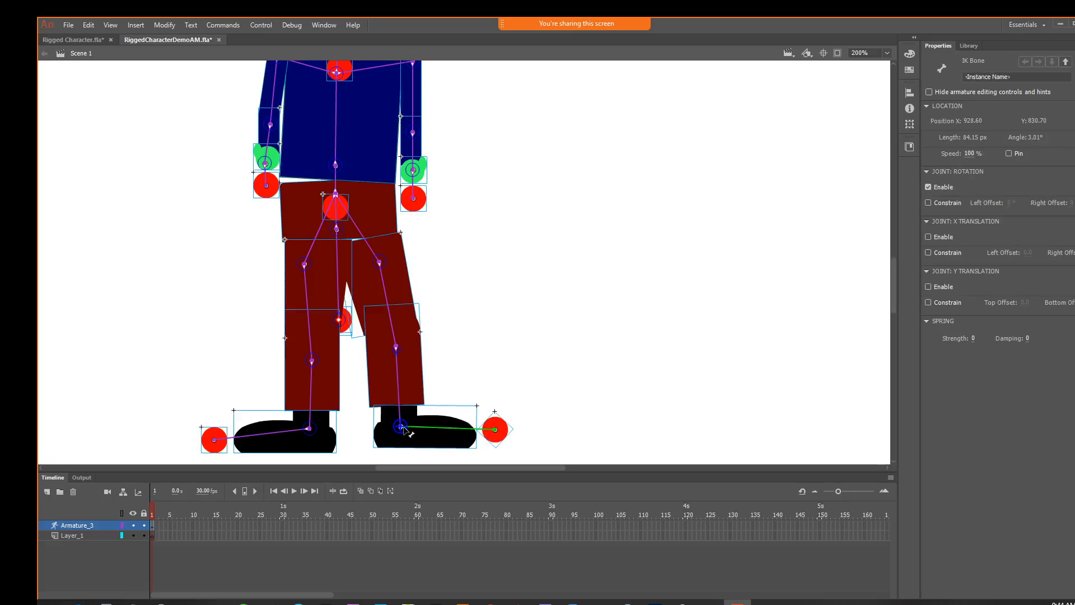
left_click(929, 204)
mouse_move(497, 427)
left_mouse_down()
mouse_move(504, 371)
mouse_move(498, 414)
mouse_move(461, 397)
mouse_move(429, 350)
mouse_move(473, 464)
mouse_move(473, 417)
mouse_move(562, 419)
mouse_move(554, 402)
mouse_move(511, 380)
mouse_move(497, 440)
left_mouse_up()
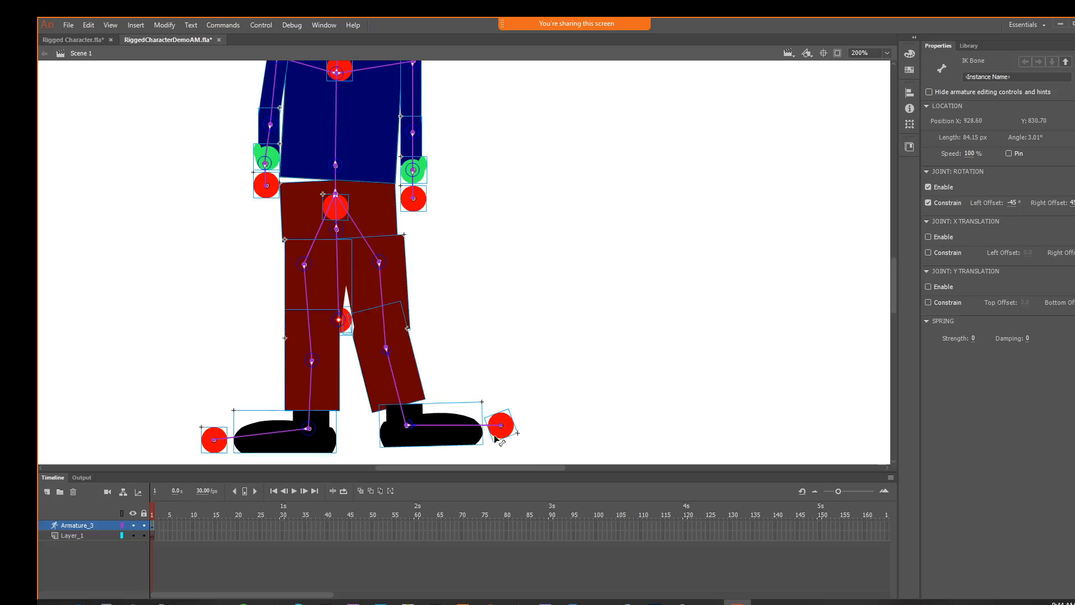
Adjust the rotation constraint offset of the right-hand knee-to-ankle bone, test it with the foot Null, and select the hip-to-leg bone
left_click(388, 351)
mouse_move(1020, 206)
left_mouse_down()
mouse_move(1005, 202)
mouse_move(1027, 201)
left_mouse_up()
mouse_move(507, 428)
left_mouse_down()
mouse_move(569, 401)
mouse_move(574, 384)
mouse_move(468, 395)
mouse_move(466, 430)
mouse_move(505, 438)
left_mouse_up()
left_click(380, 261)
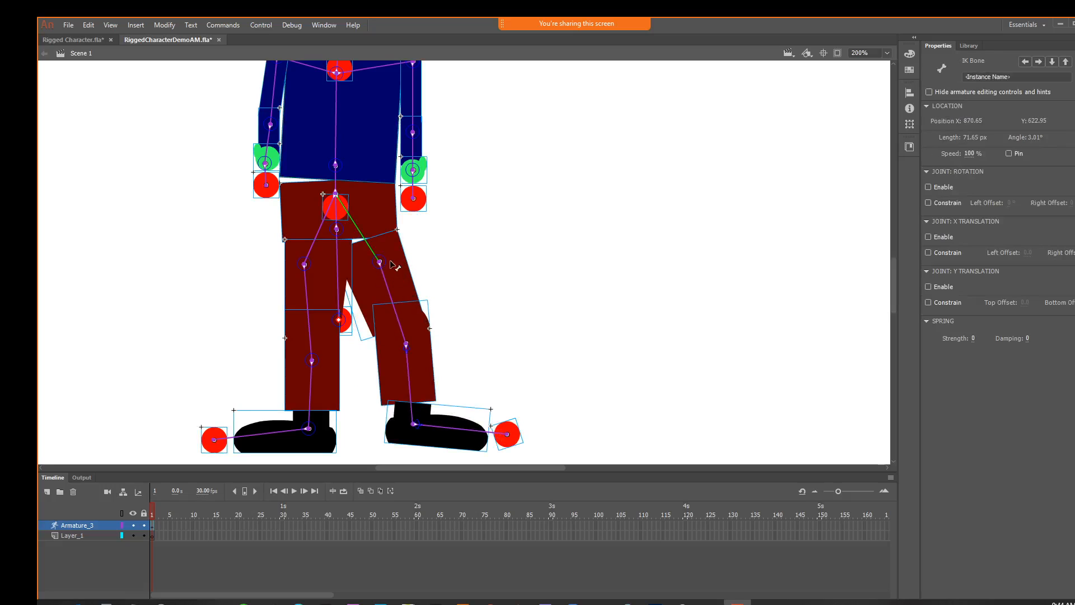
Toggle the rotation constraint on the right-hand hip-to-leg bone and test the leg by moving its foot Null inward
left_click(383, 267)
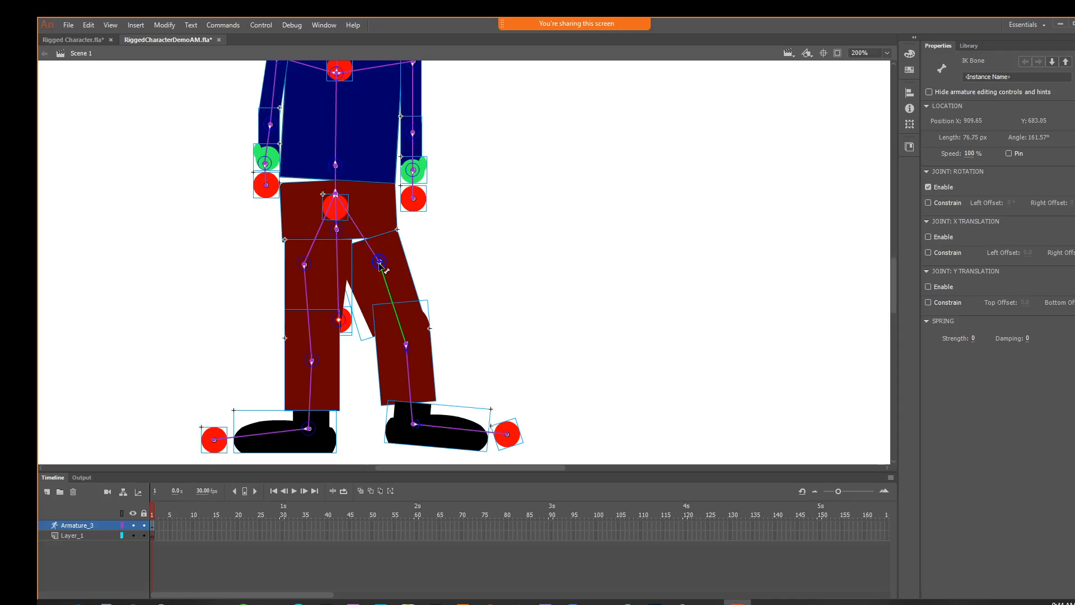
left_click(929, 203)
mouse_move(506, 434)
left_mouse_down()
mouse_move(619, 408)
mouse_move(386, 417)
mouse_move(431, 406)
mouse_move(490, 428)
mouse_move(434, 443)
mouse_move(493, 415)
mouse_move(495, 434)
left_mouse_up()
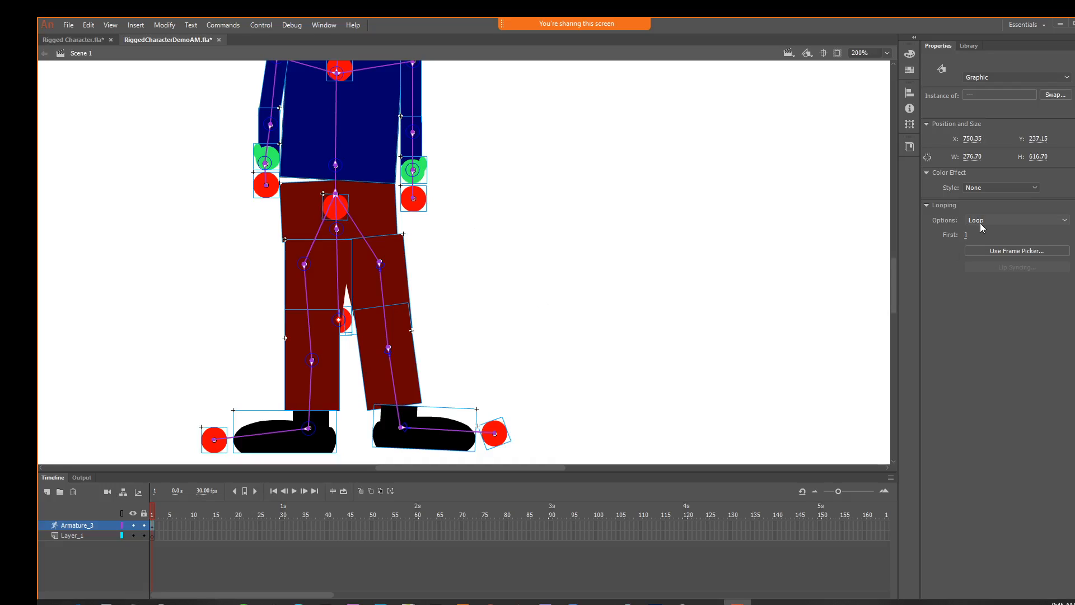
Select the short bone below the hip Null to check its joint settings, and view the whole character at 100%
left_click(337, 224)
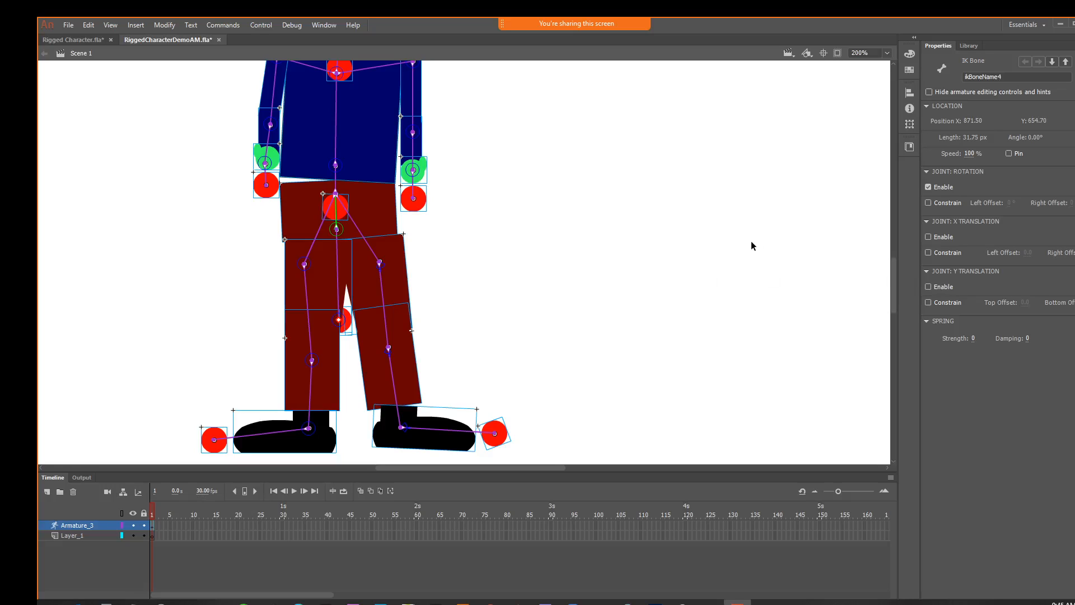
key("ctrl+1")
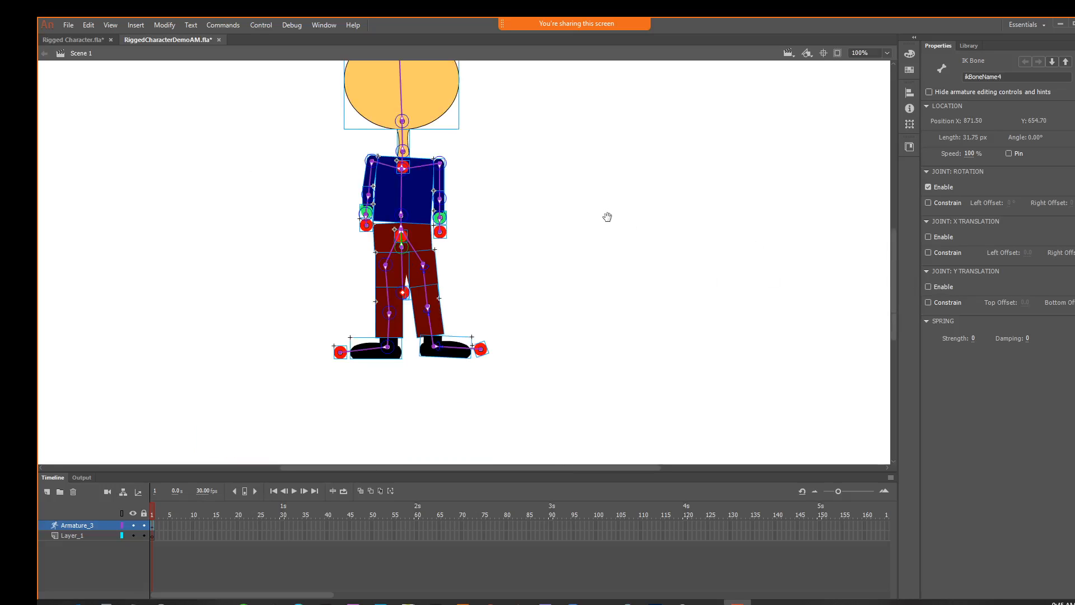
left_click_drag(607, 217, 583, 266)
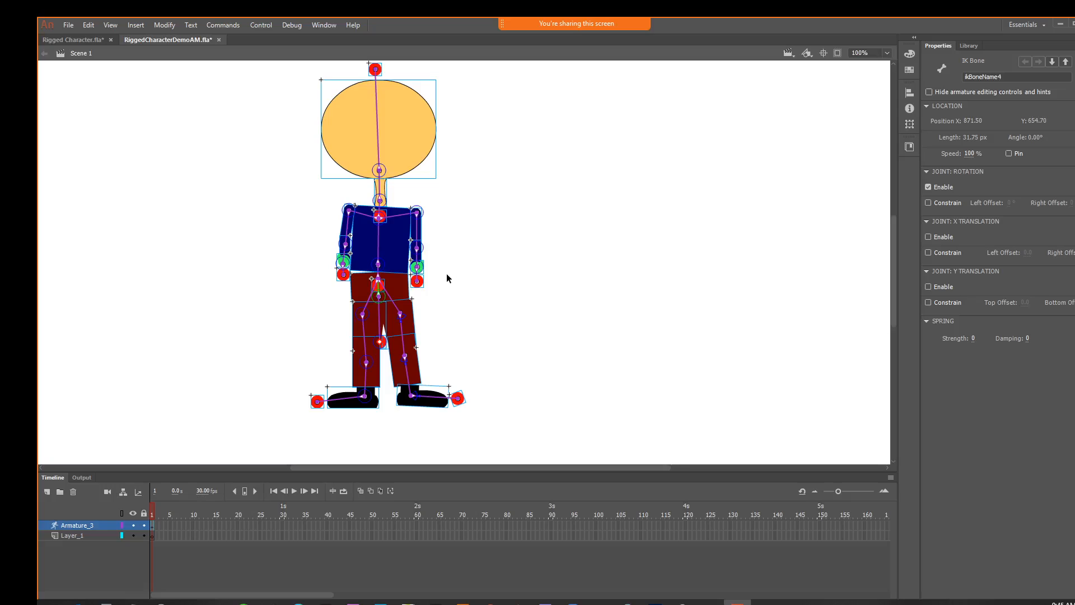
Examine the frame and pose commands offered for the first frame of the Armature_3 layer
right_click(154, 529)
left_click(151, 548)
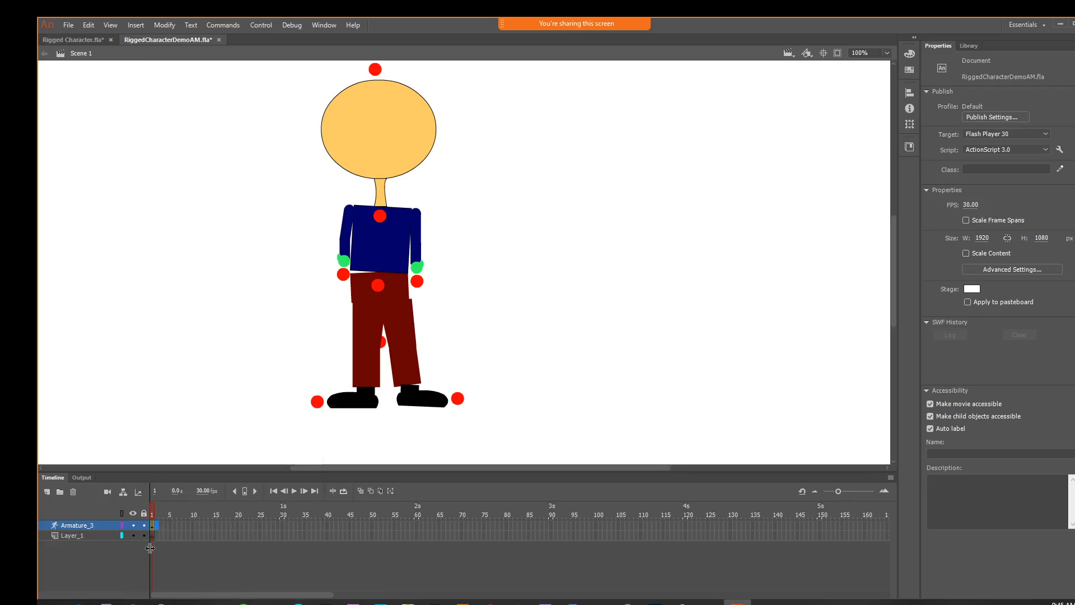
left_click(153, 526)
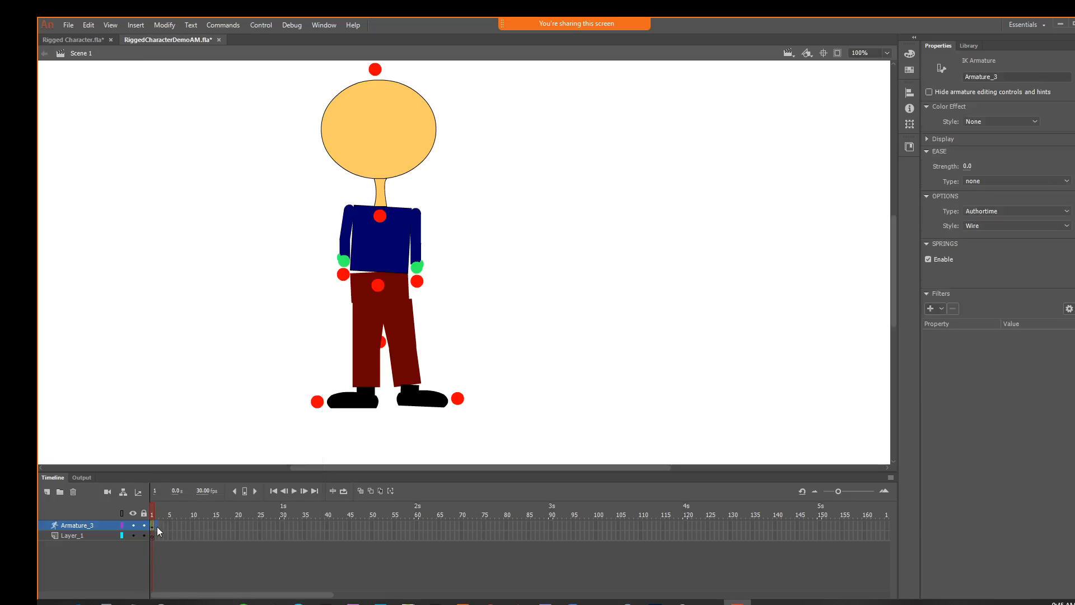
left_click(156, 528)
left_click(153, 526)
right_click(151, 526)
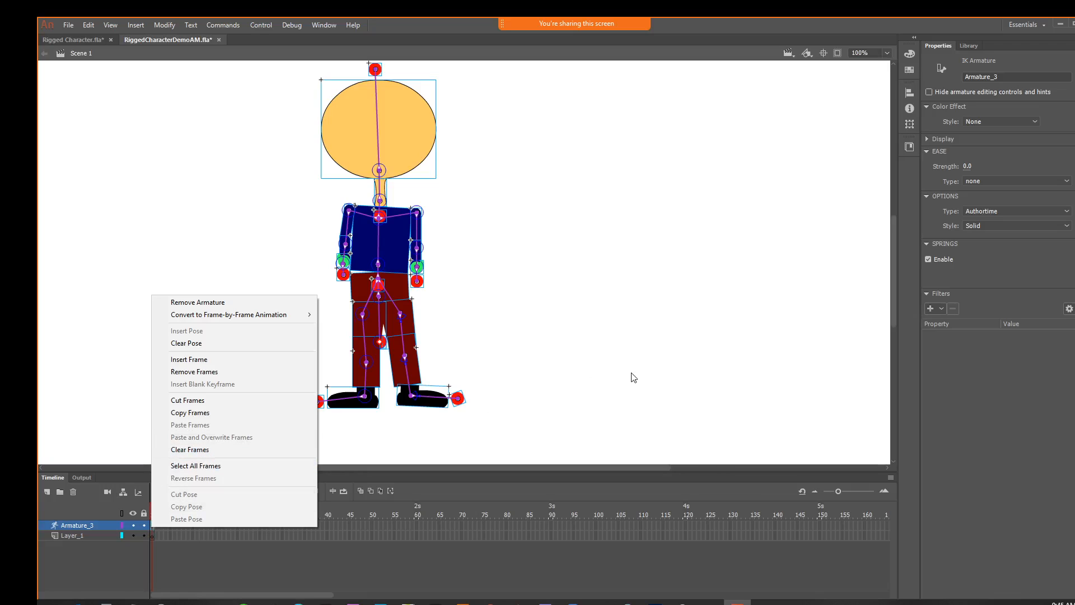
left_click(617, 384)
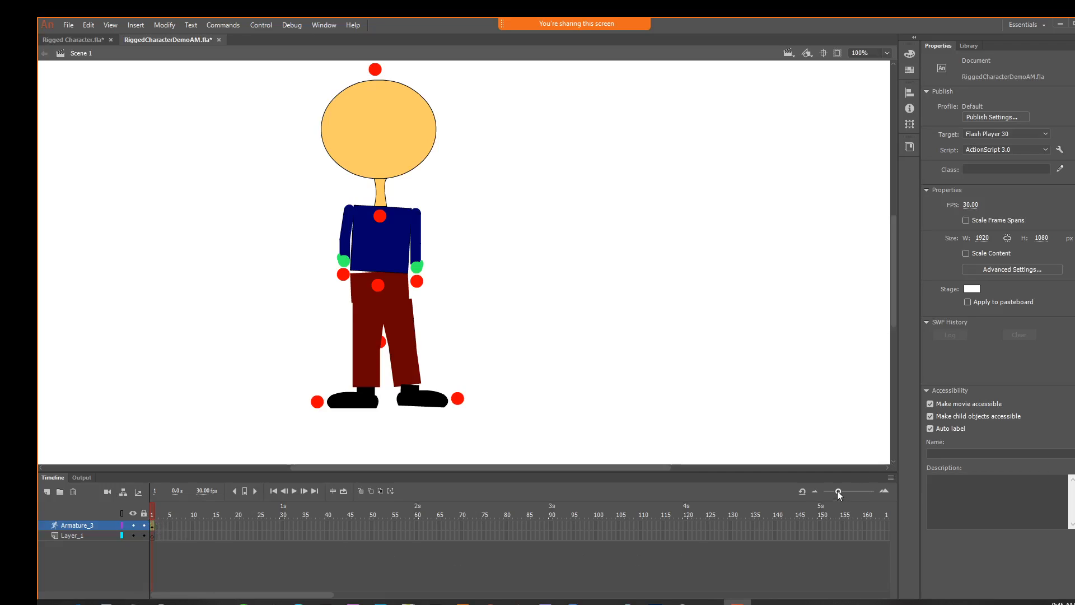
Enlarge the timeline frames, compare the pose commands offered at frames 1 and 15 of Armature_3, and select the armature layer
left_click_drag(837, 491, 853, 491)
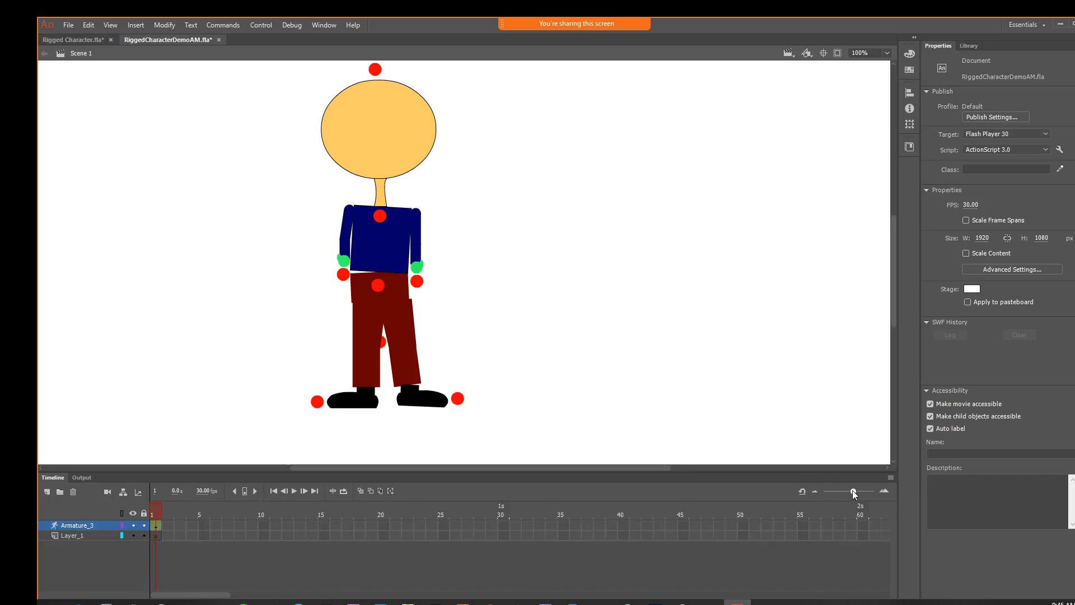
right_click(155, 526)
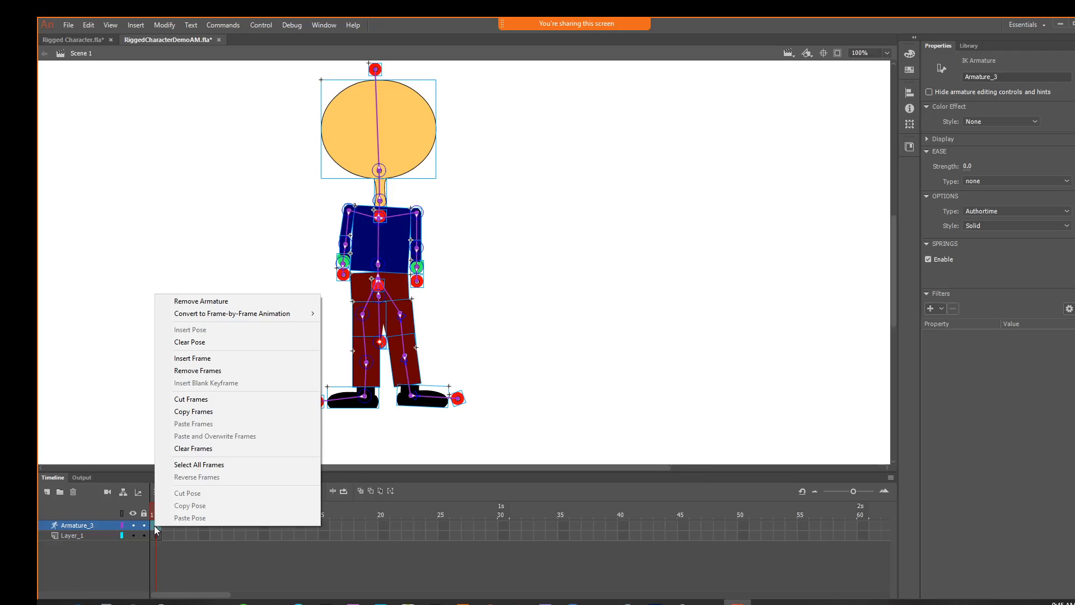
left_click(336, 524)
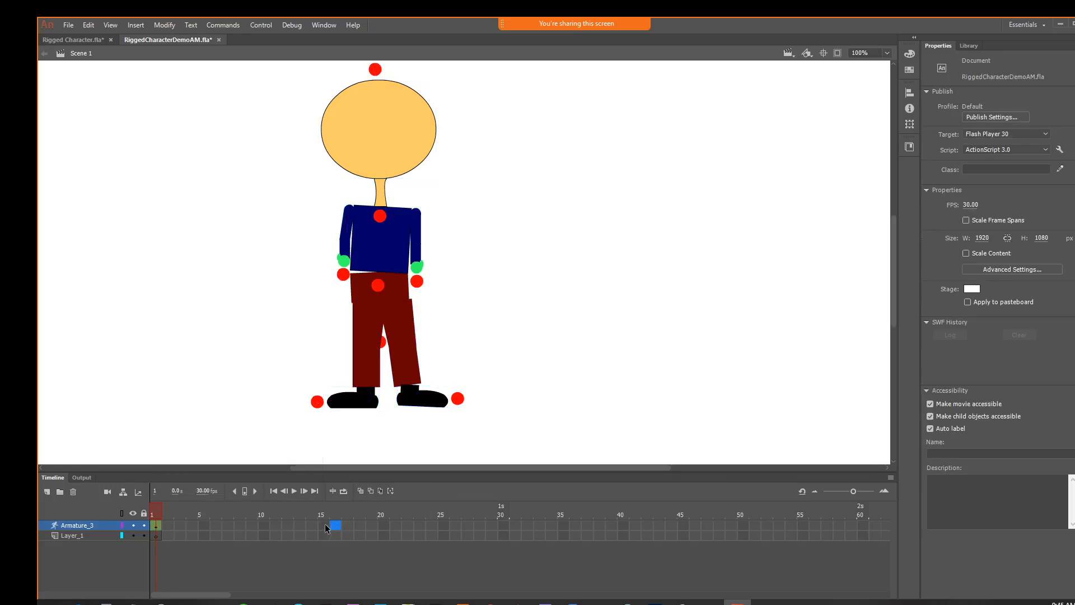
right_click(324, 525)
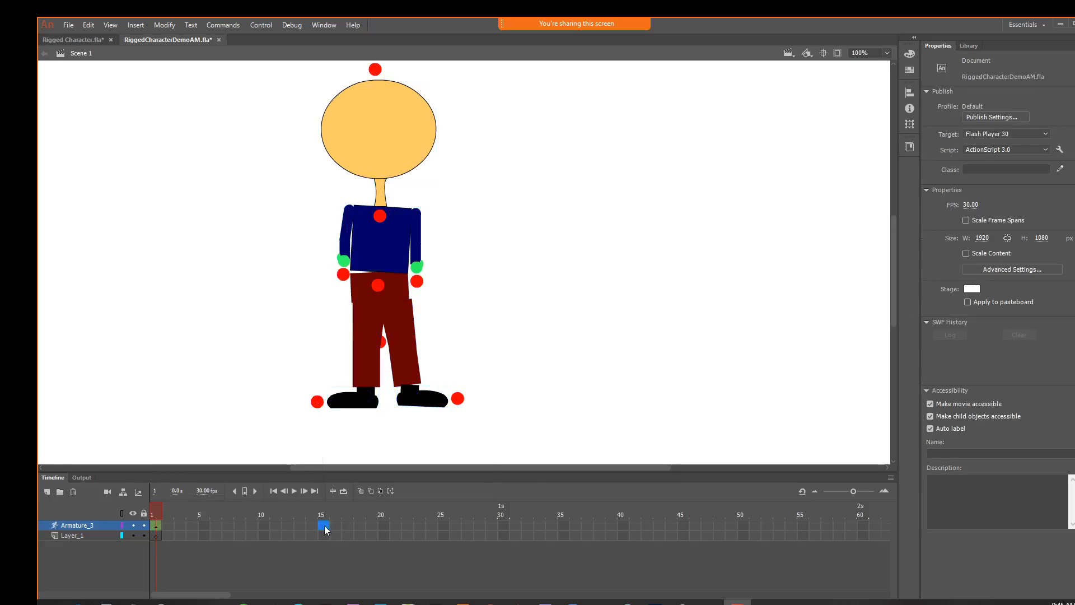
left_click(85, 526)
left_click(85, 527)
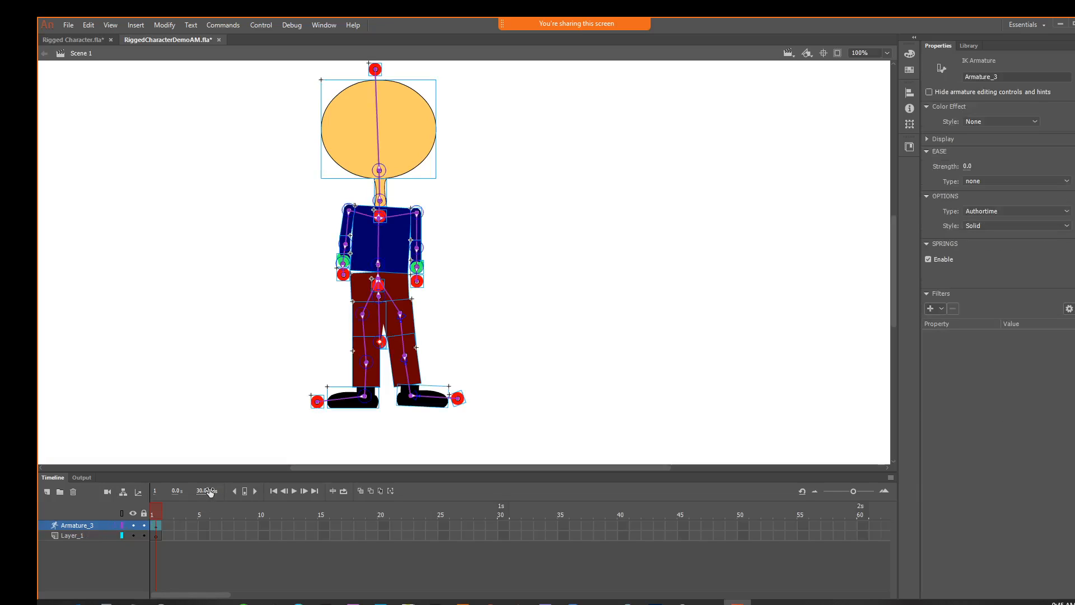